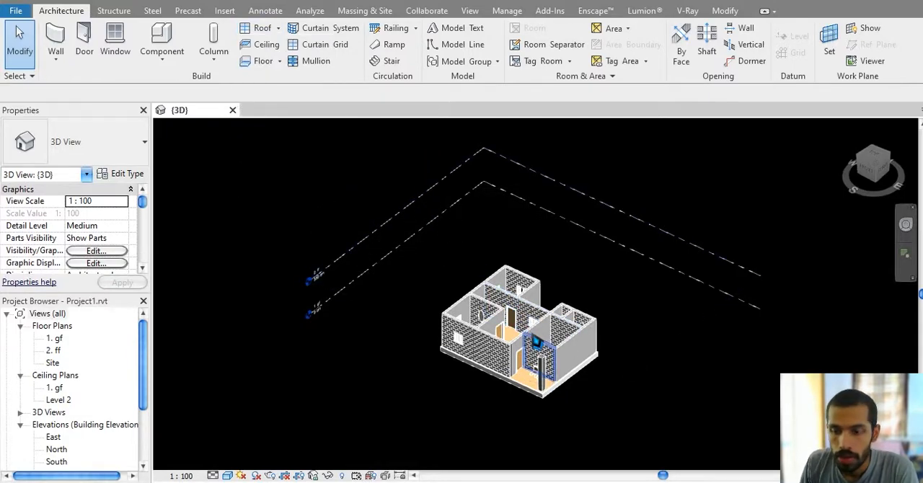
{"action": "scroll", "coordinate": [482, 418], "scroll_direction": "up", "scroll_amount": 3}
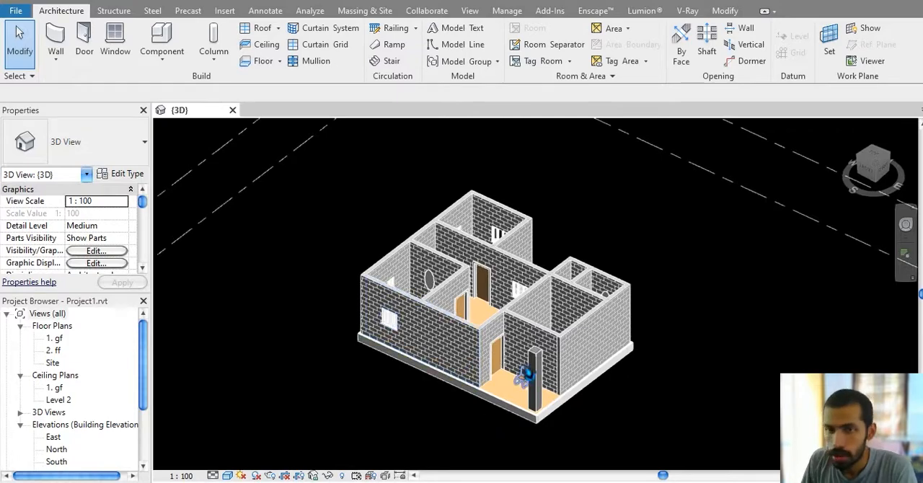
{"action": "middle_click_drag", "start_coordinate": [442, 164], "coordinate": [462, 173]}
{"action": "left_click", "coordinate": [277, 28]}
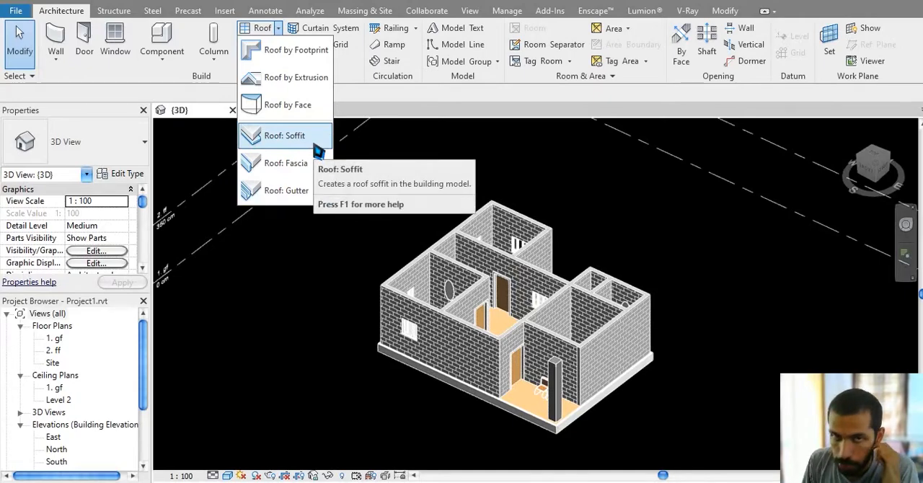
{"action": "middle_click_drag", "start_coordinate": [631, 204], "coordinate": [601, 216]}
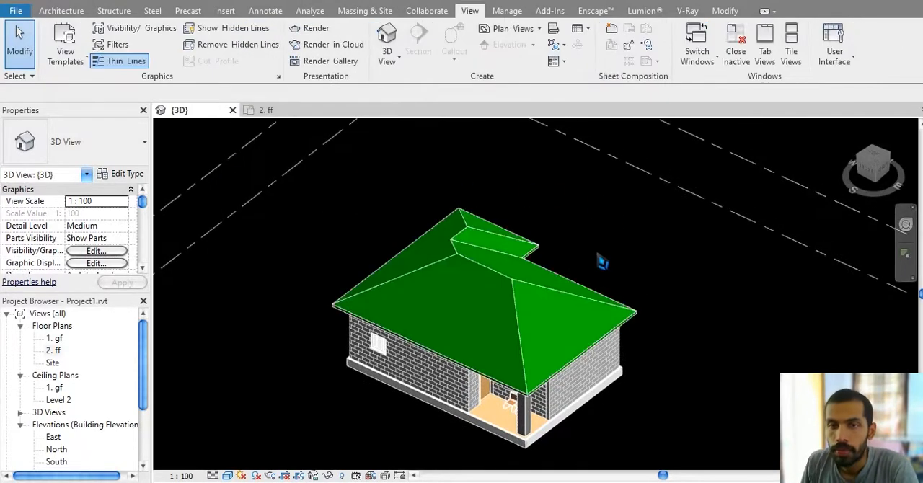
{"action": "middle_click_drag", "start_coordinate": [601, 261], "coordinate": [603, 148]}
{"action": "scroll", "coordinate": [581, 279], "scroll_direction": "up", "scroll_amount": 5}
{"action": "middle_click_drag", "start_coordinate": [571, 295], "coordinate": [476, 195]}
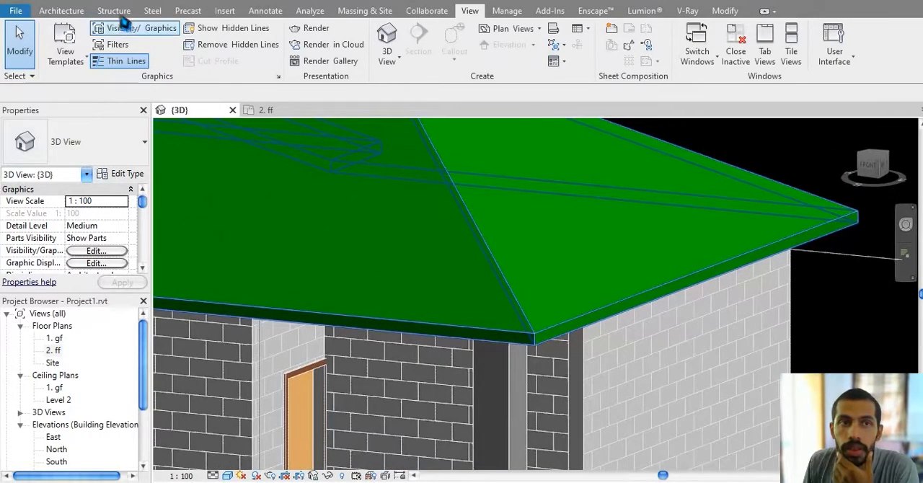
{"action": "left_click", "coordinate": [78, 11]}
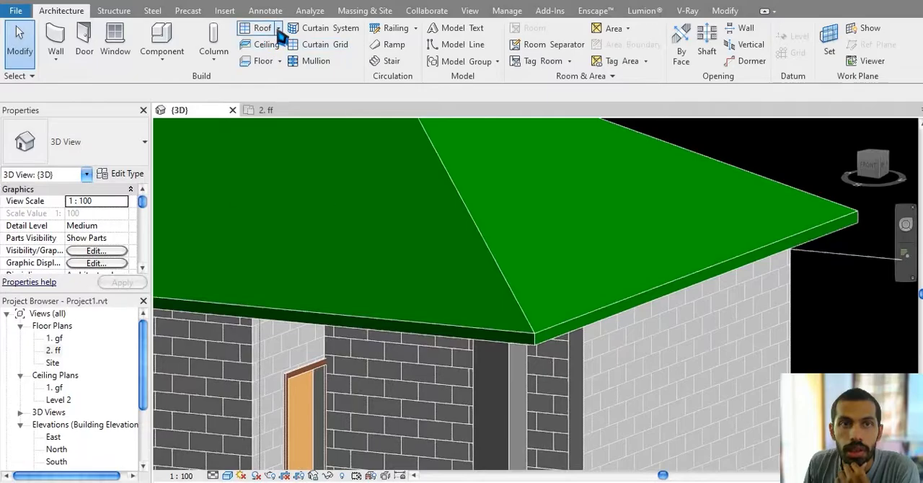
{"action": "left_click", "coordinate": [277, 28]}
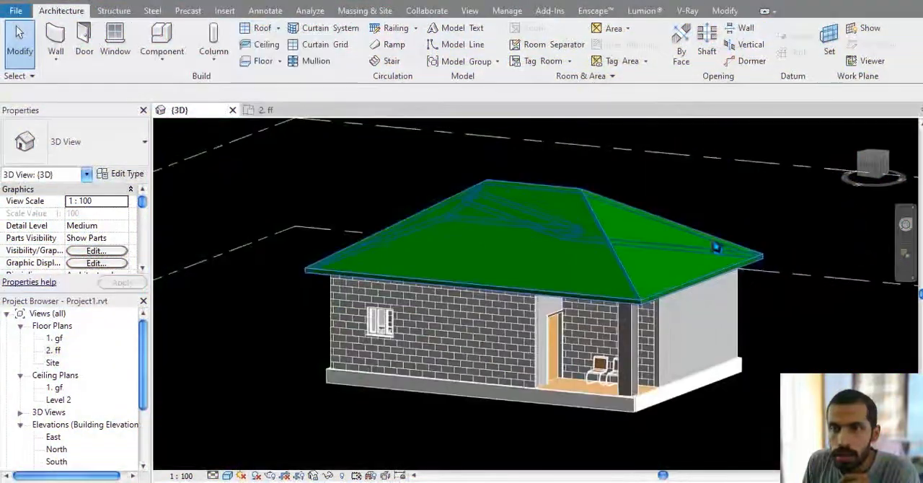
Step: Edit the roof's footprint so the long front boundary line and the rear boundary line opposite it no longer define slope
{"action": "left_click", "coordinate": [717, 247]}
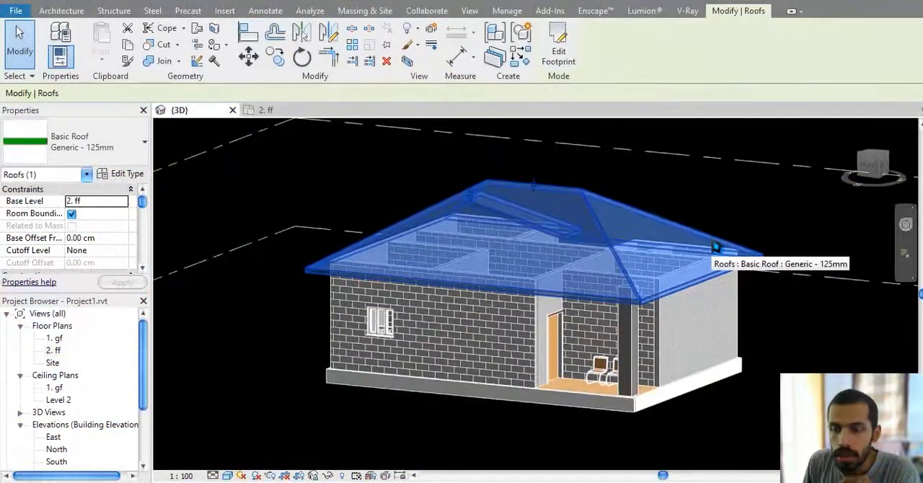
{"action": "double_click", "coordinate": [661, 216]}
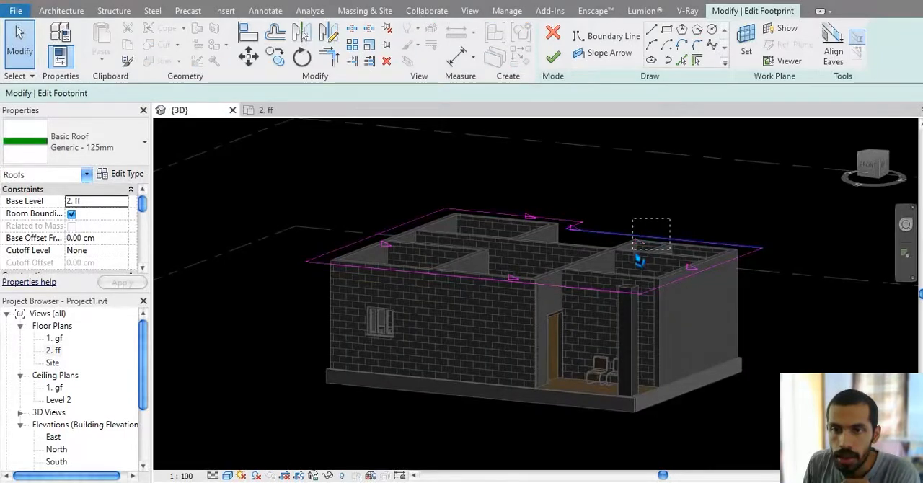
{"action": "left_click", "coordinate": [634, 261]}
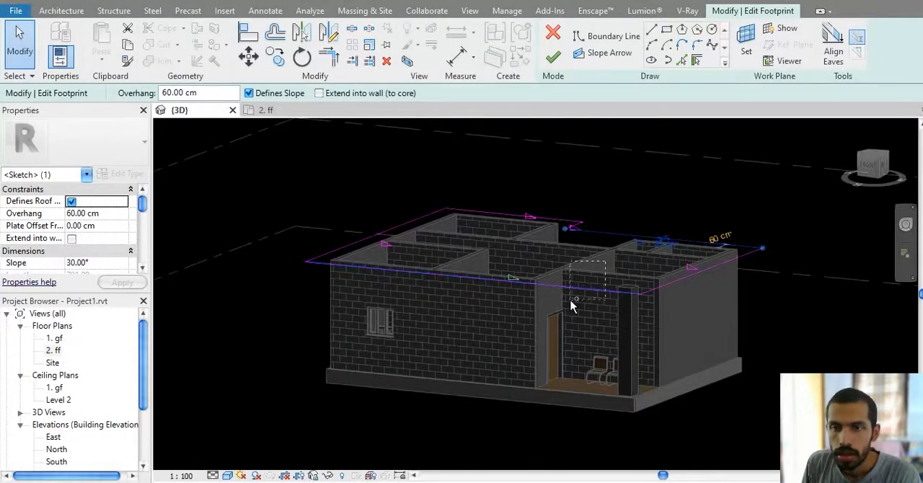
{"action": "left_click_drag", "start_coordinate": [571, 302], "coordinate": [569, 303], "text": "ctrl"}
{"action": "middle_click_drag", "start_coordinate": [656, 188], "coordinate": [590, 223]}
{"action": "left_click", "coordinate": [281, 94]}
{"action": "middle_click_drag", "start_coordinate": [462, 162], "coordinate": [631, 256]}
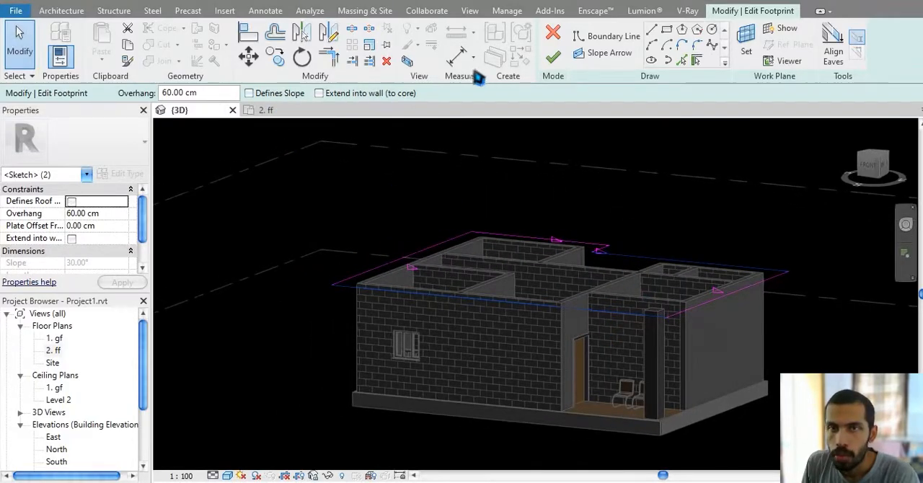
{"action": "left_click", "coordinate": [567, 62]}
{"action": "left_click", "coordinate": [742, 223]}
Step: Examine the roof overhang beyond the wall and column at the eave corner, from below and from above
{"action": "scroll", "coordinate": [707, 339], "scroll_direction": "up", "scroll_amount": 5}
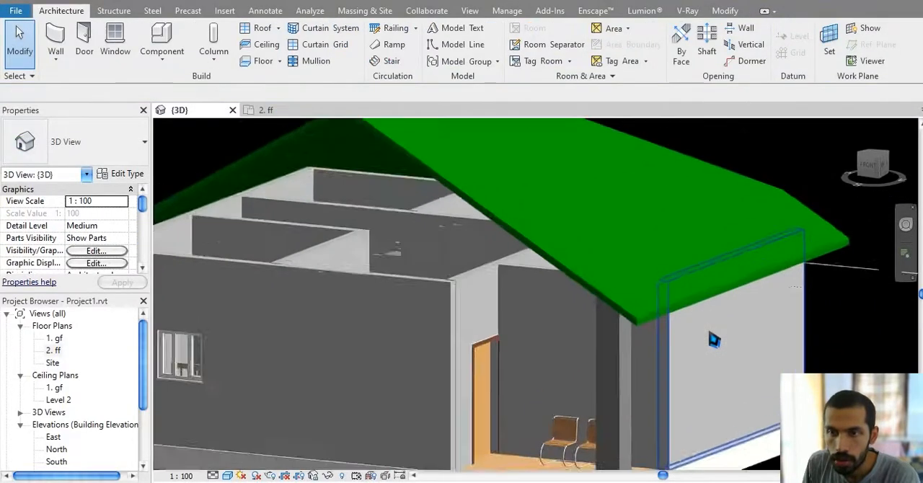
{"action": "middle_click_drag", "start_coordinate": [704, 339], "coordinate": [682, 227], "text": "shift"}
{"action": "scroll", "coordinate": [649, 222], "scroll_direction": "up", "scroll_amount": 8}
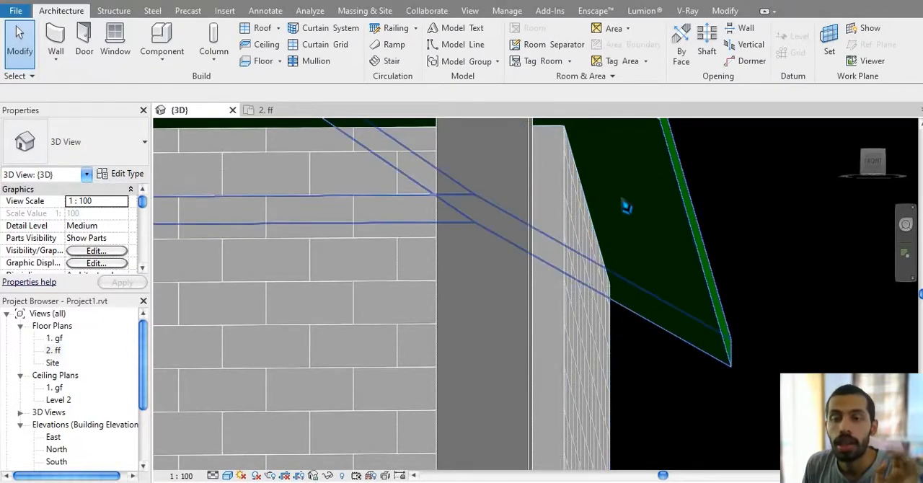
{"action": "middle_click_drag", "start_coordinate": [645, 233], "coordinate": [642, 245]}
{"action": "scroll", "coordinate": [644, 249], "scroll_direction": "up", "scroll_amount": 1}
{"action": "scroll", "coordinate": [641, 267], "scroll_direction": "down", "scroll_amount": 2}
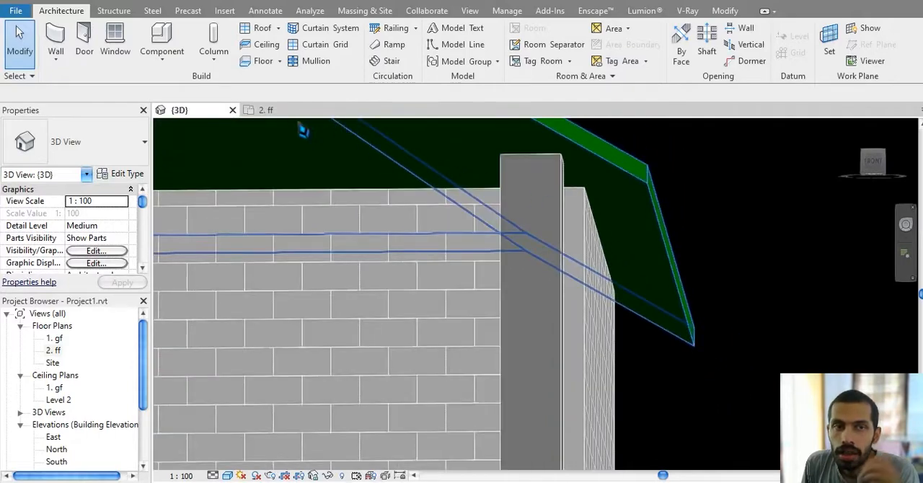
{"action": "middle_click_drag", "start_coordinate": [304, 150], "coordinate": [676, 309], "text": "shift"}
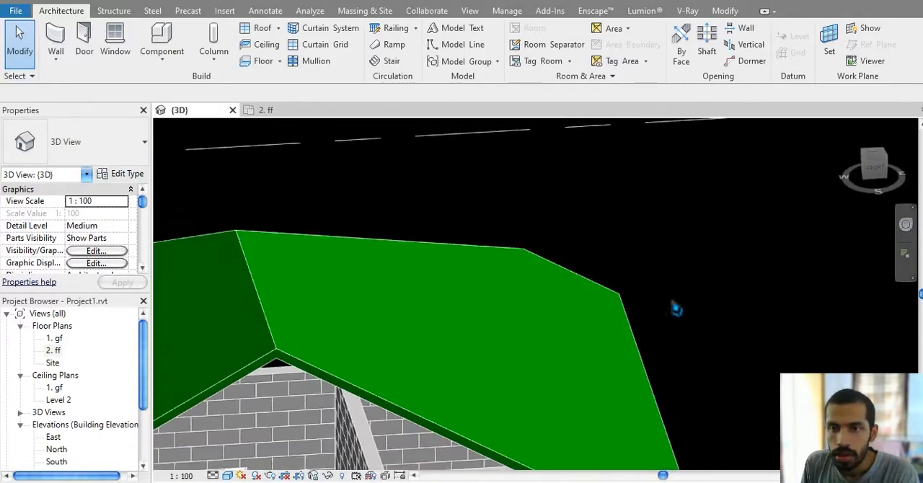
Step: Orient the 3D view to Top and display it in Wireframe
{"action": "left_click", "coordinate": [875, 155]}
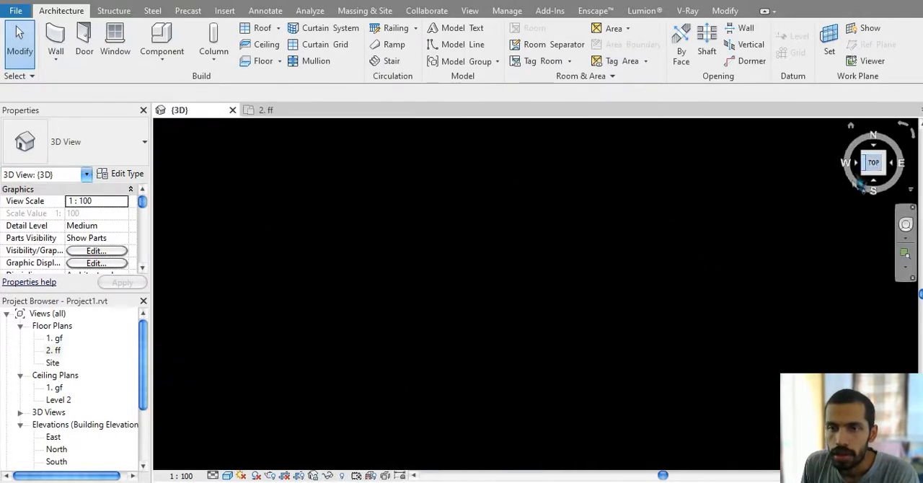
{"action": "scroll", "coordinate": [619, 353], "scroll_direction": "up", "scroll_amount": 5}
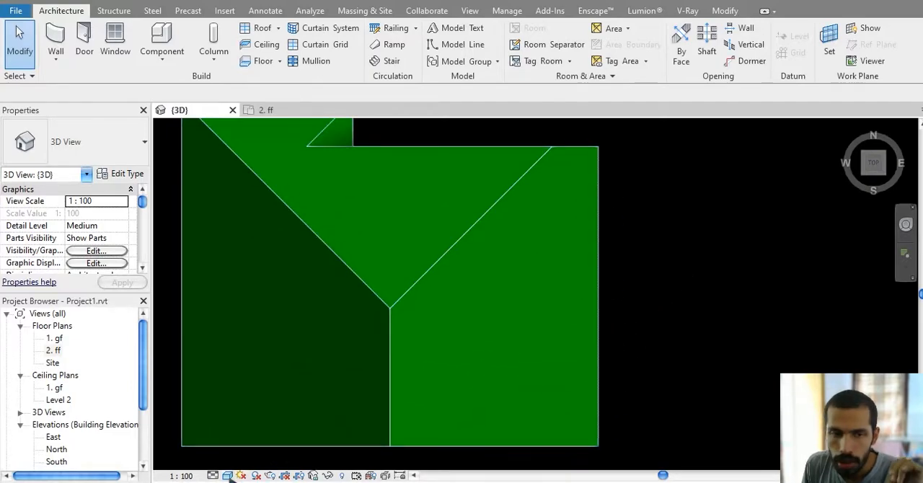
{"action": "left_click", "coordinate": [227, 476]}
{"action": "left_click", "coordinate": [274, 407]}
{"action": "scroll", "coordinate": [624, 333], "scroll_direction": "up", "scroll_amount": 5}
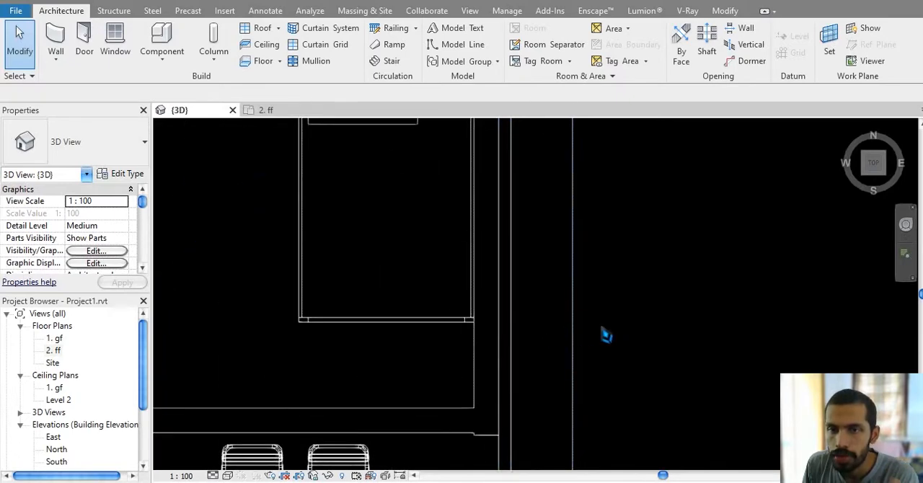
{"action": "scroll", "coordinate": [569, 334], "scroll_direction": "down", "scroll_amount": 2}
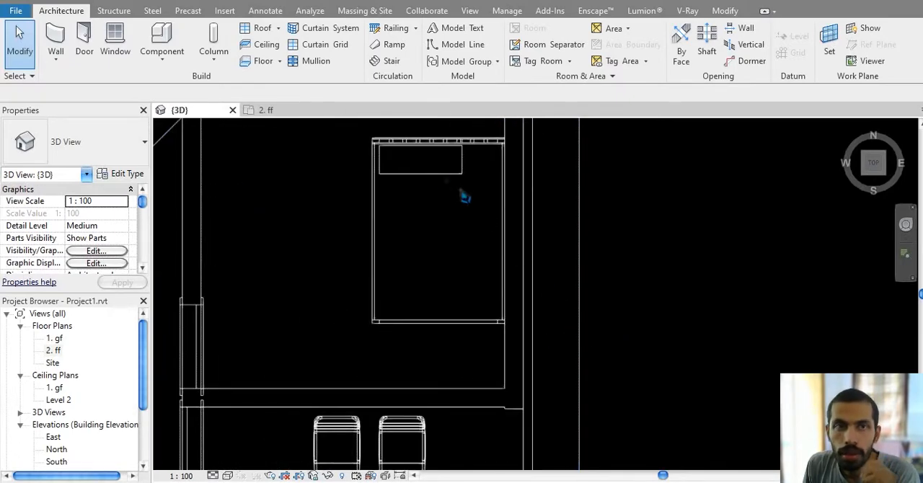
Step: Start a Roof Soffit and place it on level 2. ff
{"action": "left_click", "coordinate": [281, 28]}
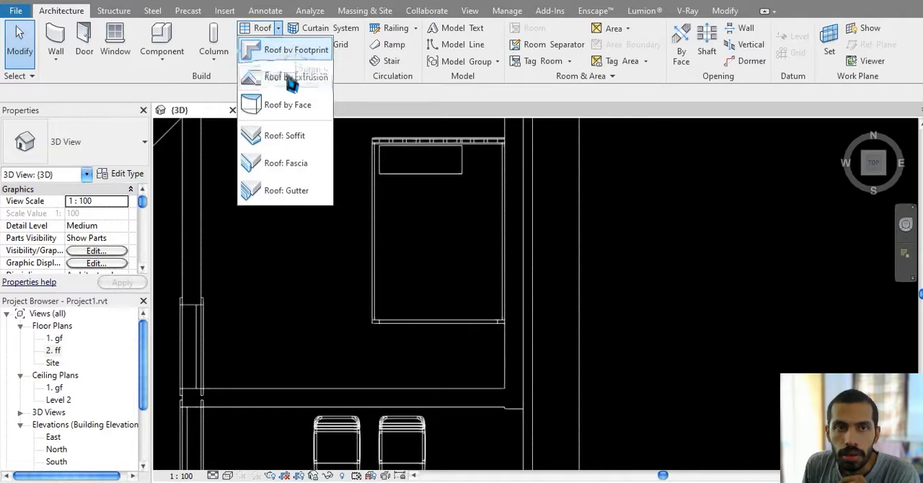
{"action": "left_click", "coordinate": [303, 138]}
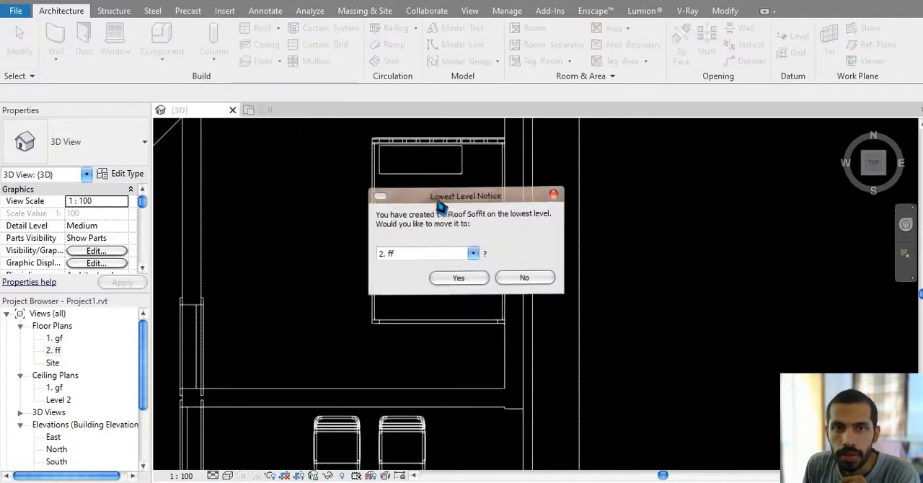
{"action": "left_click", "coordinate": [432, 256]}
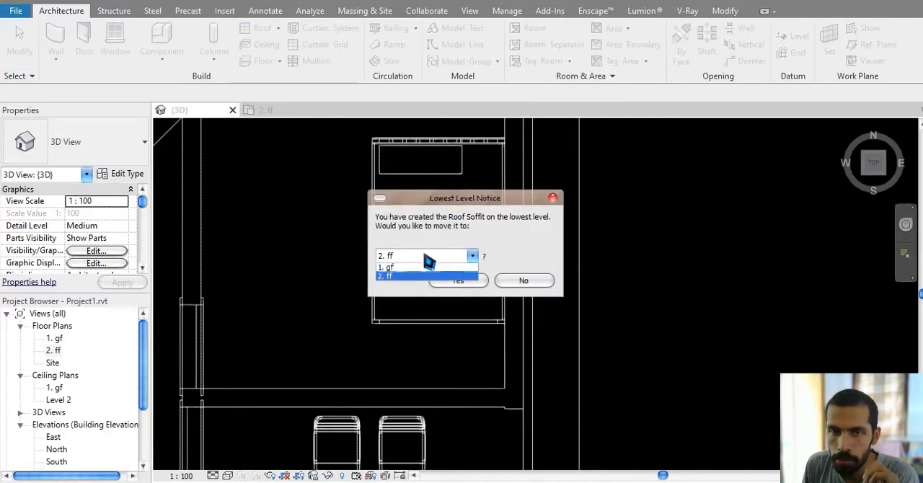
{"action": "left_click", "coordinate": [421, 278]}
{"action": "left_click", "coordinate": [459, 281]}
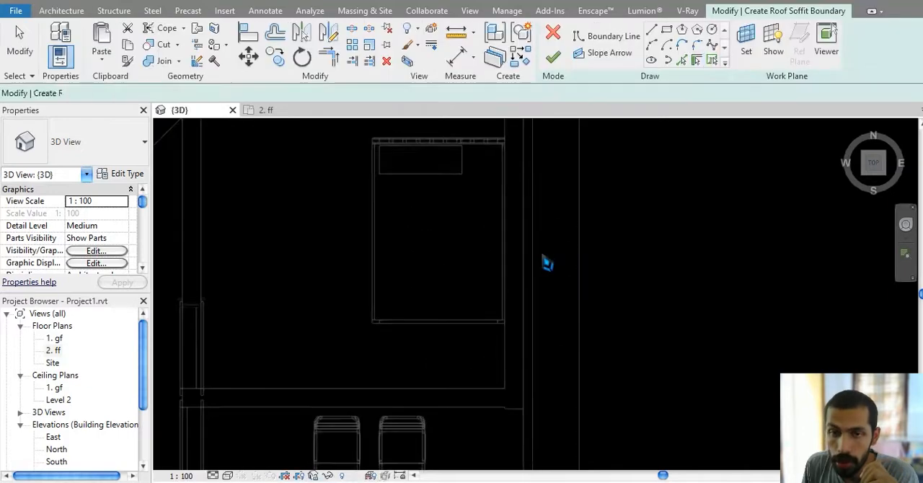
Step: Sketch a rectangular soffit boundary about 50 cm wide along the full east eave, out to the roof edge, and finish the soffit
{"action": "scroll", "coordinate": [542, 262], "scroll_direction": "down", "scroll_amount": 2}
{"action": "middle_click_drag", "start_coordinate": [546, 194], "coordinate": [542, 382]}
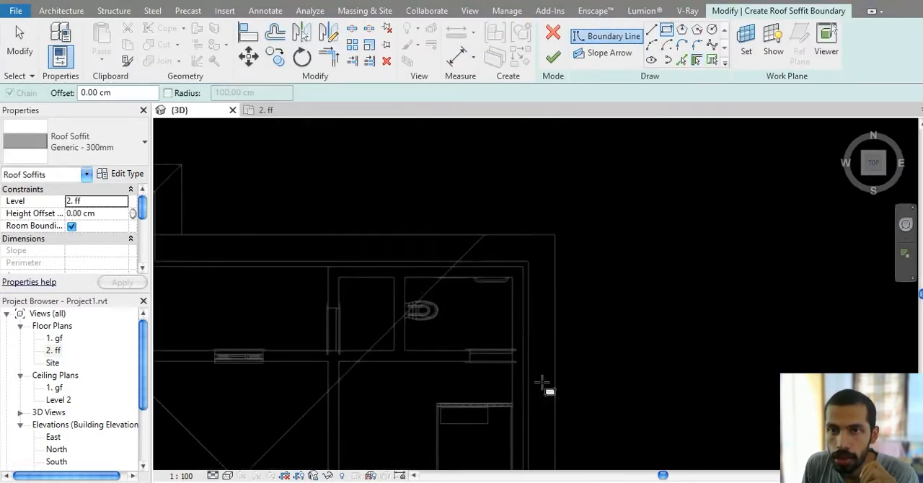
{"action": "scroll", "coordinate": [540, 251], "scroll_direction": "up", "scroll_amount": 3}
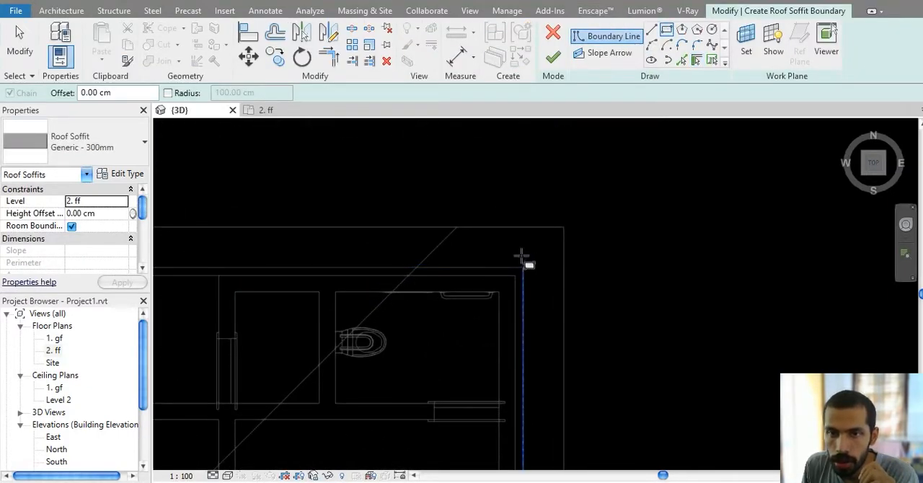
{"action": "left_click", "coordinate": [524, 226]}
{"action": "scroll", "coordinate": [549, 353], "scroll_direction": "down", "scroll_amount": 2}
{"action": "middle_click_drag", "start_coordinate": [553, 433], "coordinate": [512, 242]}
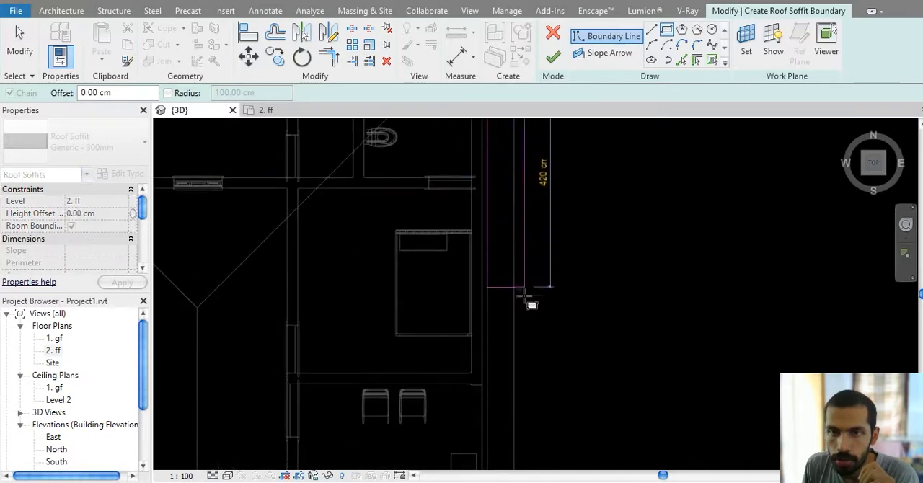
{"action": "middle_click_drag", "start_coordinate": [524, 296], "coordinate": [522, 209]}
{"action": "scroll", "coordinate": [512, 323], "scroll_direction": "up", "scroll_amount": 5}
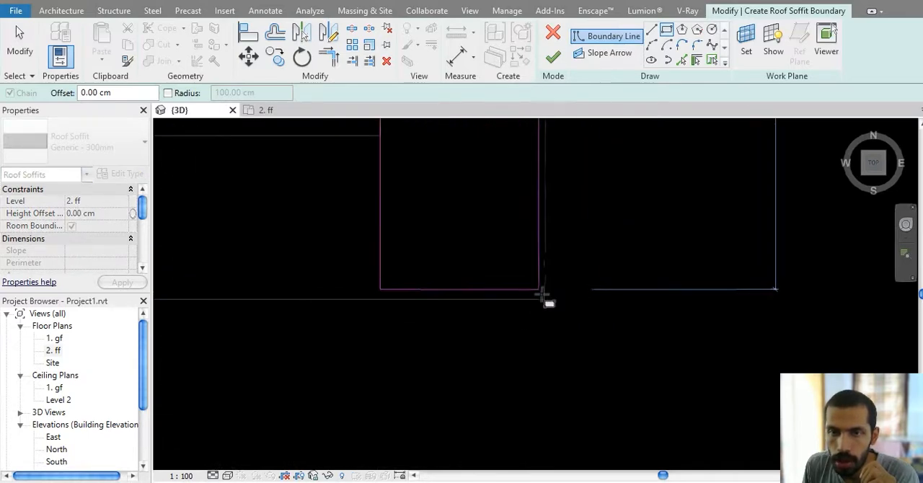
{"action": "scroll", "coordinate": [544, 299], "scroll_direction": "up", "scroll_amount": 3}
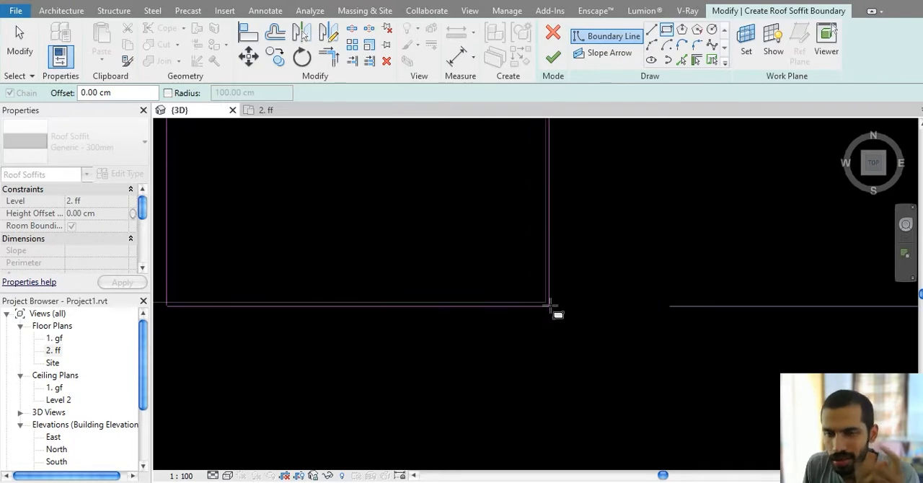
{"action": "left_click", "coordinate": [546, 301]}
{"action": "scroll", "coordinate": [583, 282], "scroll_direction": "down", "scroll_amount": 2}
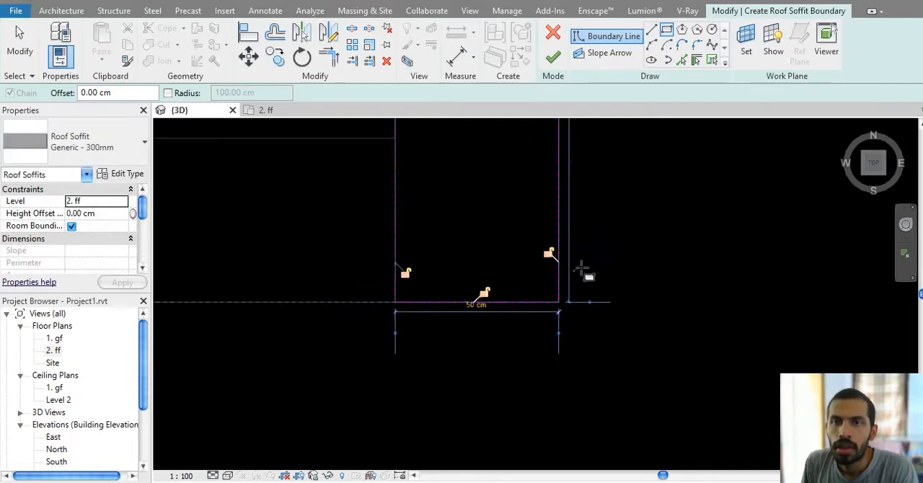
{"action": "left_click", "coordinate": [553, 57]}
{"action": "scroll", "coordinate": [627, 202], "scroll_direction": "down", "scroll_amount": 2}
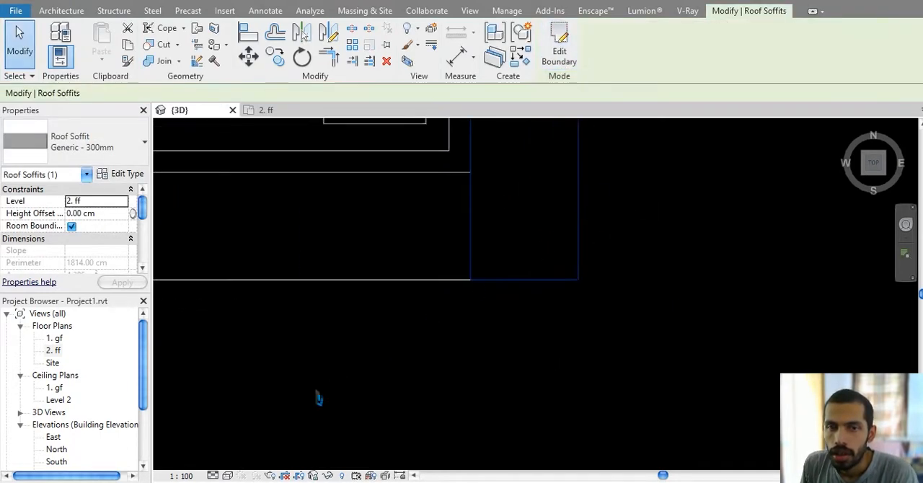
Step: Display the 3D view in Hidden Line and orient it to Front, framing the new soffit beside the sloping roof edge
{"action": "left_click", "coordinate": [227, 476]}
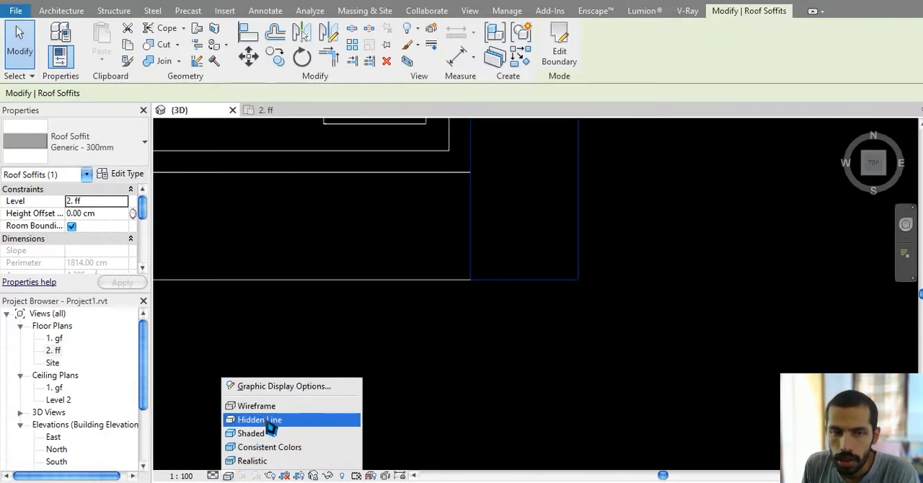
{"action": "left_click", "coordinate": [272, 419]}
{"action": "middle_click_drag", "start_coordinate": [496, 396], "coordinate": [486, 449]}
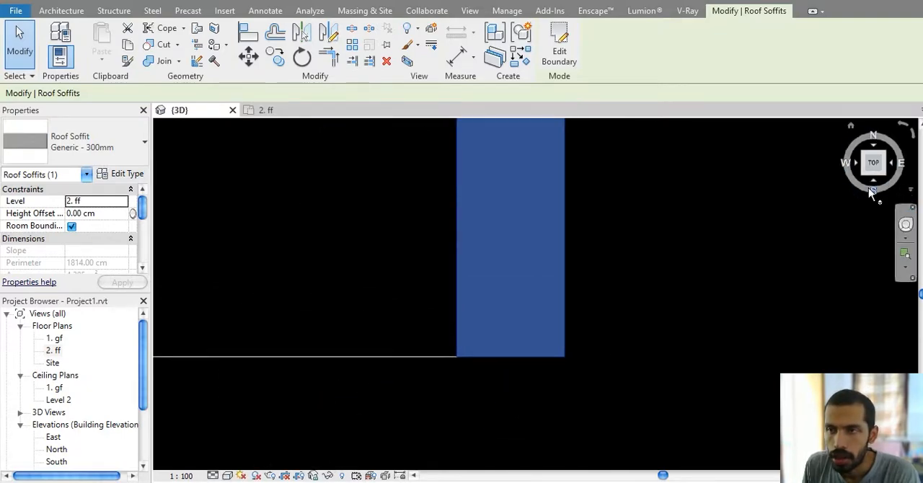
{"action": "left_click", "coordinate": [871, 189]}
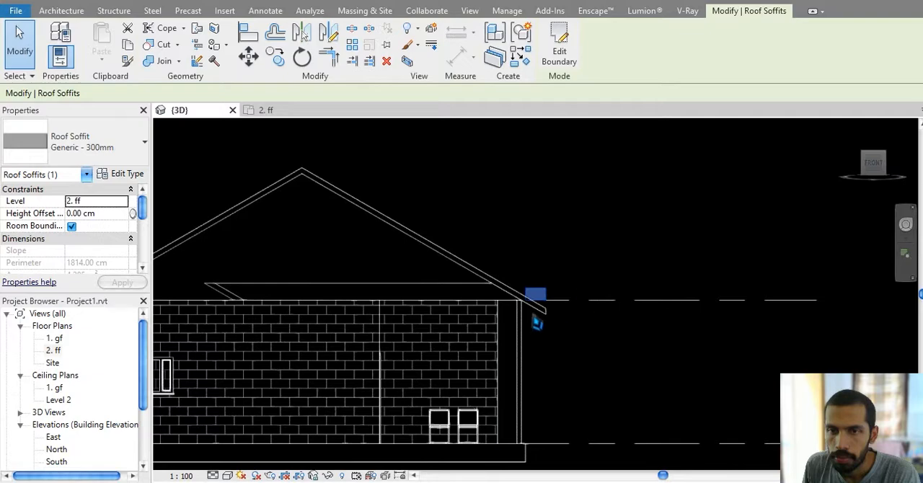
{"action": "scroll", "coordinate": [534, 306], "scroll_direction": "up", "scroll_amount": 5}
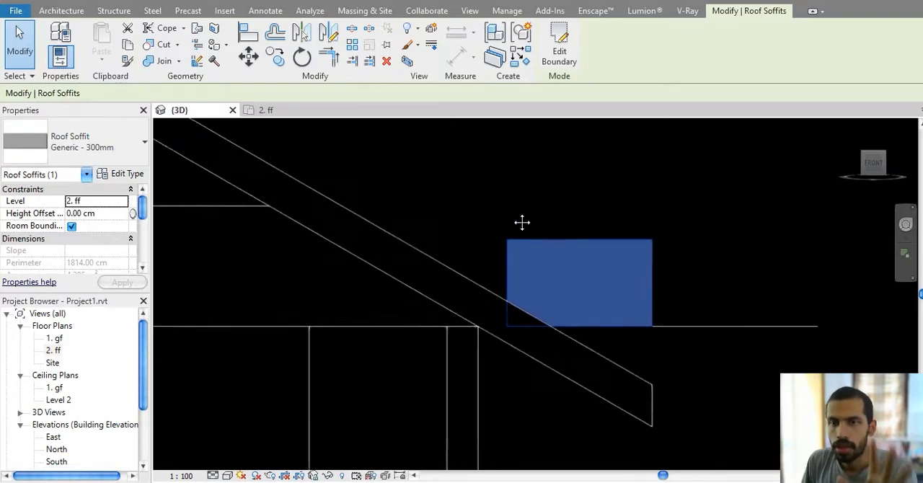
{"action": "middle_click_drag", "start_coordinate": [522, 223], "coordinate": [495, 194], "text": "shift"}
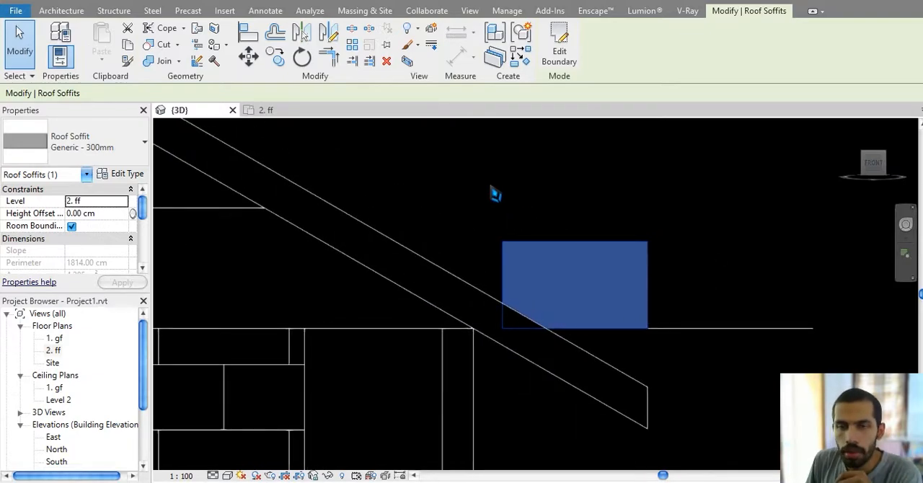
Step: Set the structure layer thickness of the roof soffit type to 10 cm and accept the type changes
{"action": "left_click", "coordinate": [129, 177]}
{"action": "left_click", "coordinate": [322, 157]}
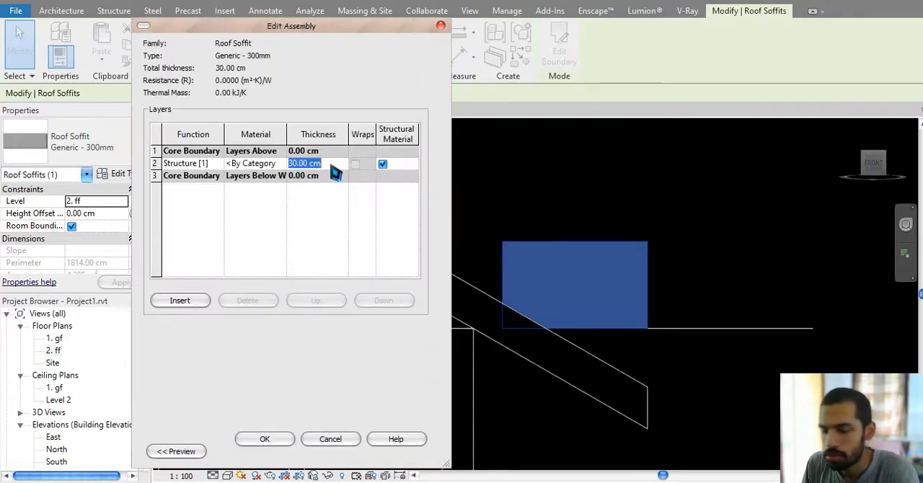
{"action": "type", "text": "10"}
{"action": "left_click", "coordinate": [259, 440]}
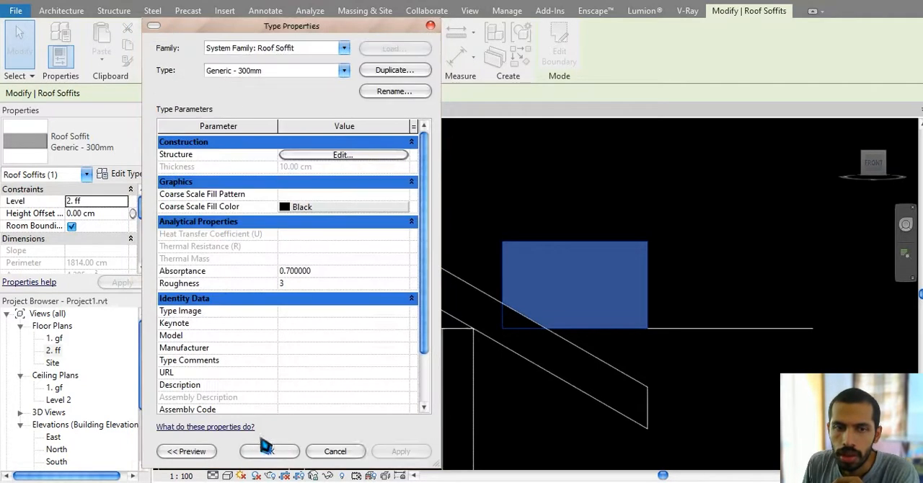
{"action": "left_click", "coordinate": [269, 452]}
Step: Lower the soffit in small increments to a height offset of -33 cm, beneath the sloping roof edge
{"action": "middle_click_drag", "start_coordinate": [674, 273], "coordinate": [659, 246]}
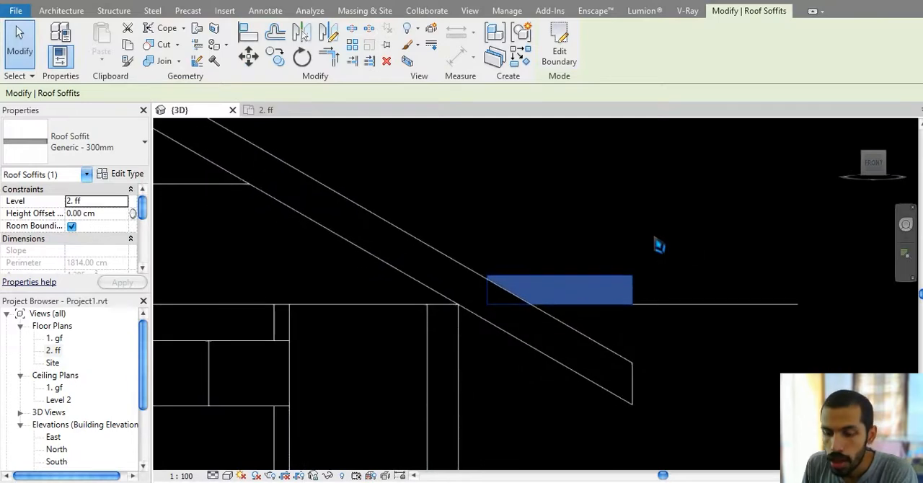
{"action": "key", "text": "Down"}
{"action": "key", "text": "Down"}
{"action": "key", "text": "Down"}
{"action": "key", "text": "Down"}
{"action": "key", "text": "Down"}
{"action": "key", "text": "Down"}
{"action": "key", "text": "Down"}
{"action": "key", "text": "Down"}
{"action": "key", "text": "Down"}
{"action": "key", "text": "Down"}
{"action": "key", "text": "Down"}
{"action": "key", "text": "Down"}
{"action": "key", "text": "Down"}
{"action": "key", "text": "Down"}
{"action": "key", "text": "Down"}
{"action": "key", "text": "Down"}
{"action": "key", "text": "Down"}
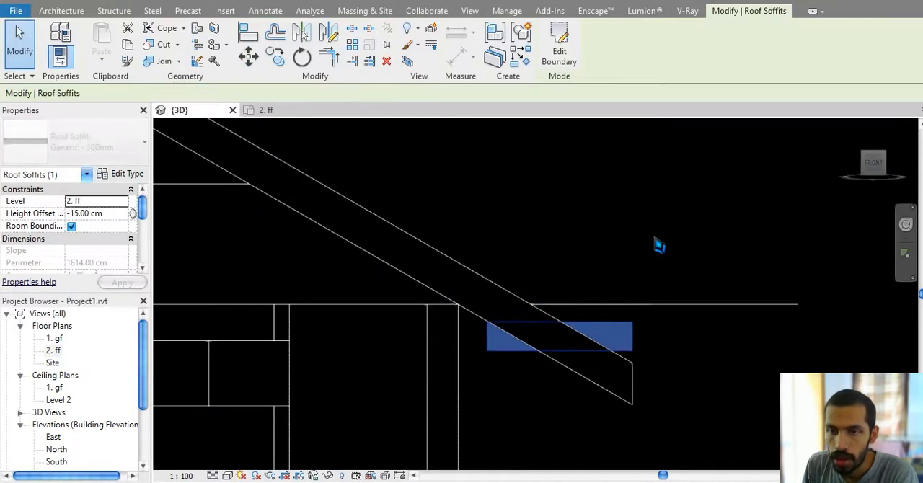
{"action": "key", "text": "Down"}
{"action": "key", "text": "Down"}
{"action": "key", "text": "Down"}
{"action": "key", "text": "Down"}
{"action": "key", "text": "Down"}
{"action": "key", "text": "Down"}
{"action": "key", "text": "Down"}
{"action": "key", "text": "Down"}
{"action": "key", "text": "Down"}
{"action": "key", "text": "Down"}
{"action": "key", "text": "Down"}
{"action": "key", "text": "Down"}
{"action": "key", "text": "Down"}
{"action": "key", "text": "Down"}
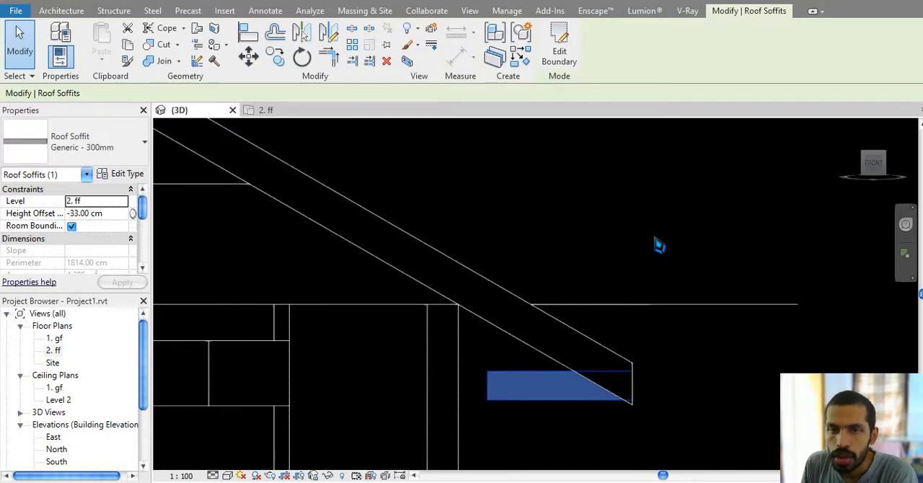
Step: Fine-tune the soffit's height offset to -34 cm so its underside meets the lower corner of the roof edge
{"action": "middle_click_drag", "start_coordinate": [656, 243], "coordinate": [672, 193]}
{"action": "scroll", "coordinate": [547, 360], "scroll_direction": "up", "scroll_amount": 2}
{"action": "middle_click_drag", "start_coordinate": [548, 359], "coordinate": [566, 355]}
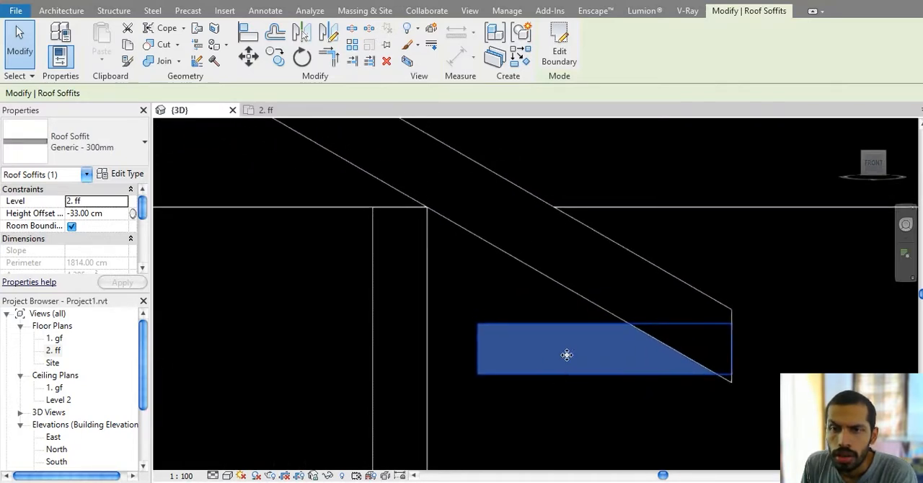
{"action": "middle_click_drag", "start_coordinate": [543, 320], "coordinate": [535, 348]}
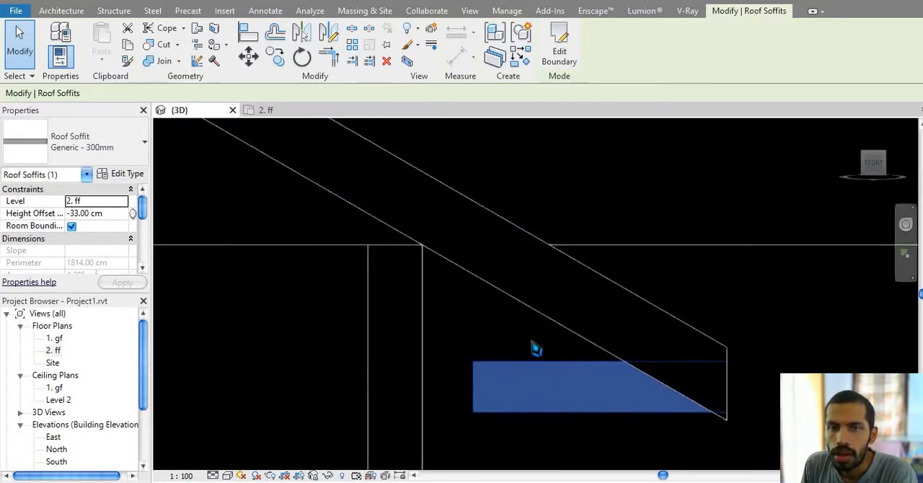
{"action": "middle_click_drag", "start_coordinate": [590, 322], "coordinate": [577, 309]}
{"action": "key", "text": "Down"}
{"action": "key", "text": "Down"}
{"action": "key", "text": "Up"}
{"action": "key", "text": "Up"}
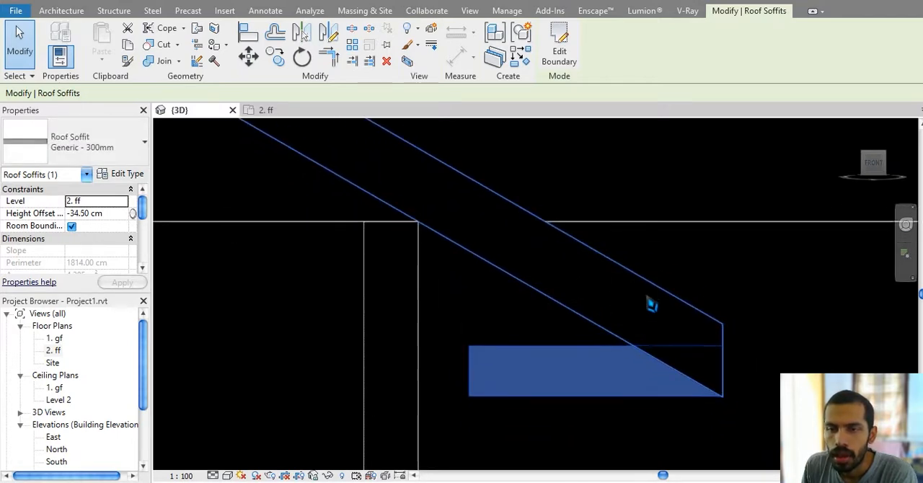
{"action": "middle_click_drag", "start_coordinate": [661, 299], "coordinate": [650, 289]}
Step: Switch to the 2. ff floor plan and display it in Wireframe, framing the soffit along the east eave
{"action": "left_click", "coordinate": [267, 110]}
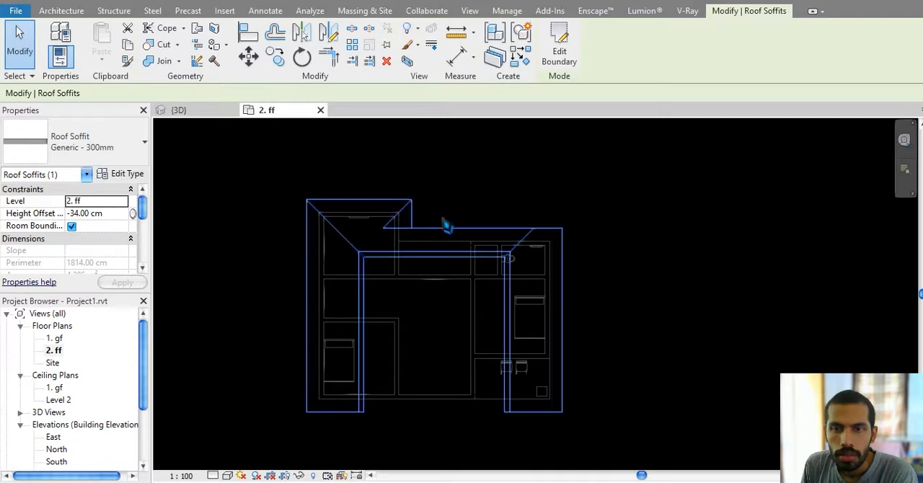
{"action": "scroll", "coordinate": [500, 124], "scroll_direction": "up", "scroll_amount": 5}
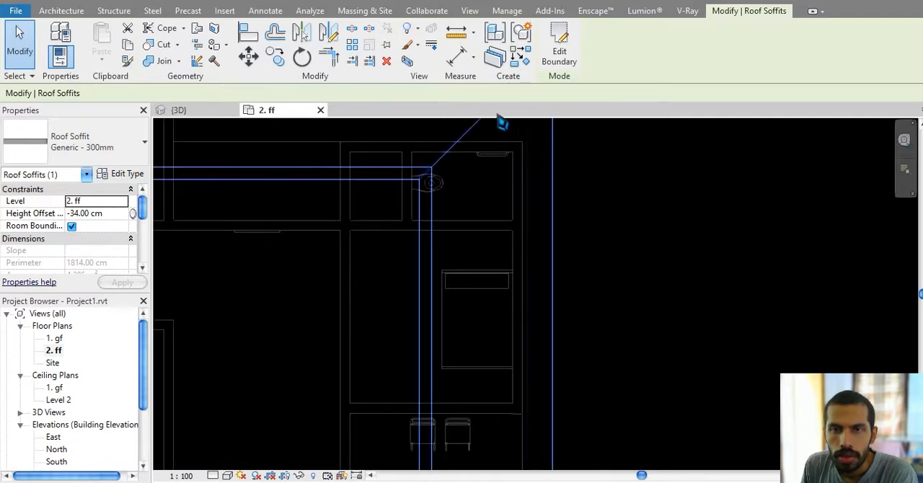
{"action": "left_click", "coordinate": [228, 477]}
{"action": "left_click", "coordinate": [264, 406]}
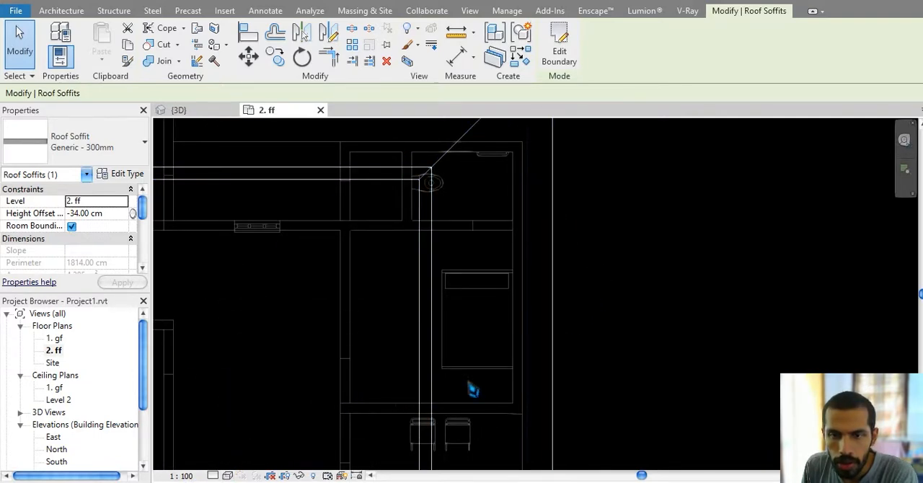
{"action": "middle_click_drag", "start_coordinate": [532, 363], "coordinate": [530, 215]}
{"action": "scroll", "coordinate": [506, 388], "scroll_direction": "up", "scroll_amount": 5}
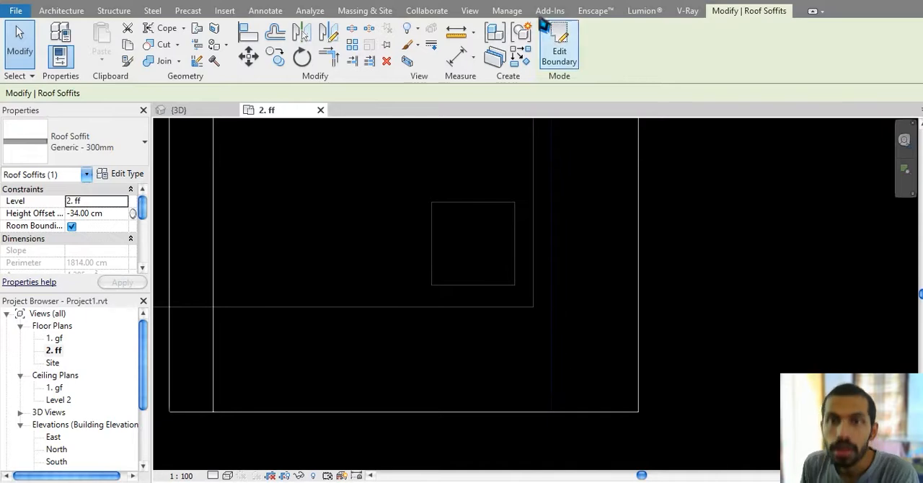
Step: Edit the soffit boundary, aligning its inner edge with the outer face of the east wall, and finish the sketch
{"action": "left_click", "coordinate": [551, 40]}
{"action": "middle_click_drag", "start_coordinate": [551, 316], "coordinate": [552, 329]}
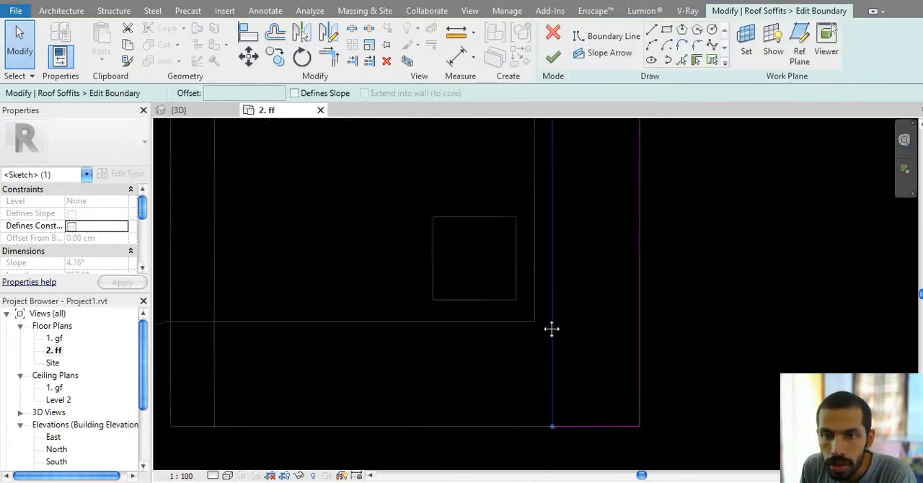
{"action": "scroll", "coordinate": [551, 329], "scroll_direction": "down", "scroll_amount": 5}
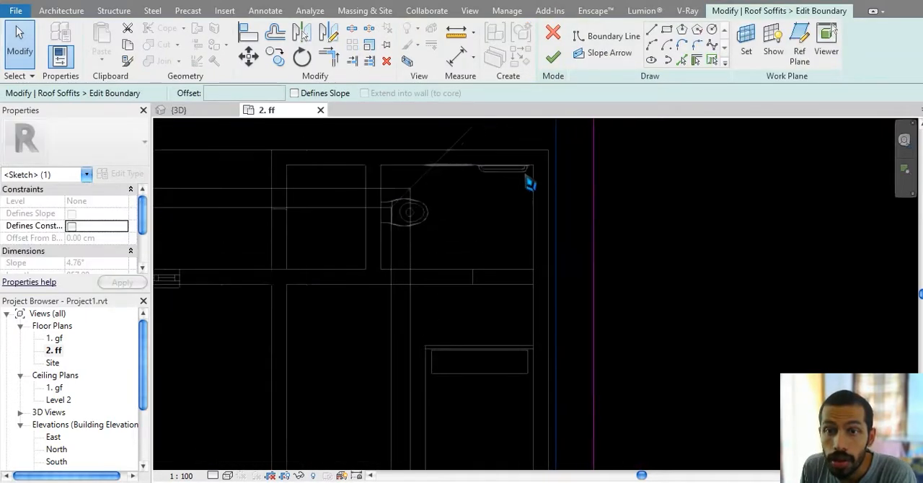
{"action": "middle_click_drag", "start_coordinate": [559, 148], "coordinate": [502, 291]}
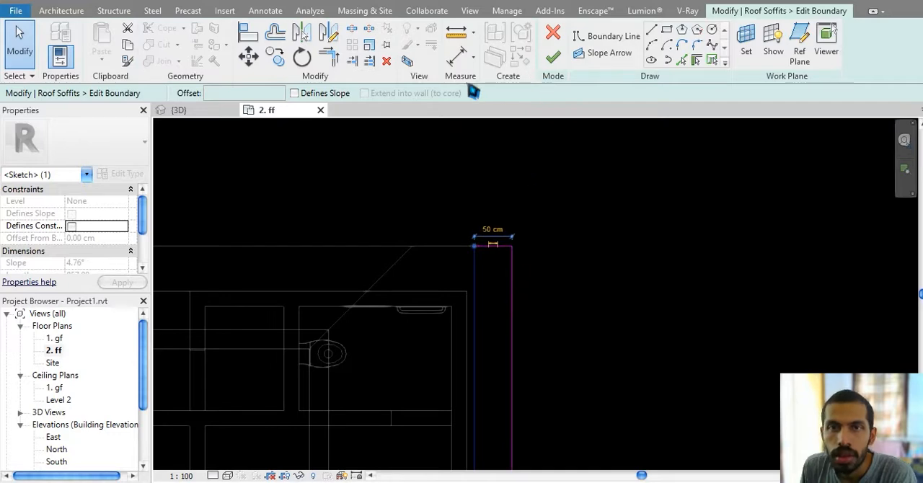
{"action": "left_click", "coordinate": [248, 32]}
{"action": "scroll", "coordinate": [458, 387], "scroll_direction": "up", "scroll_amount": 2}
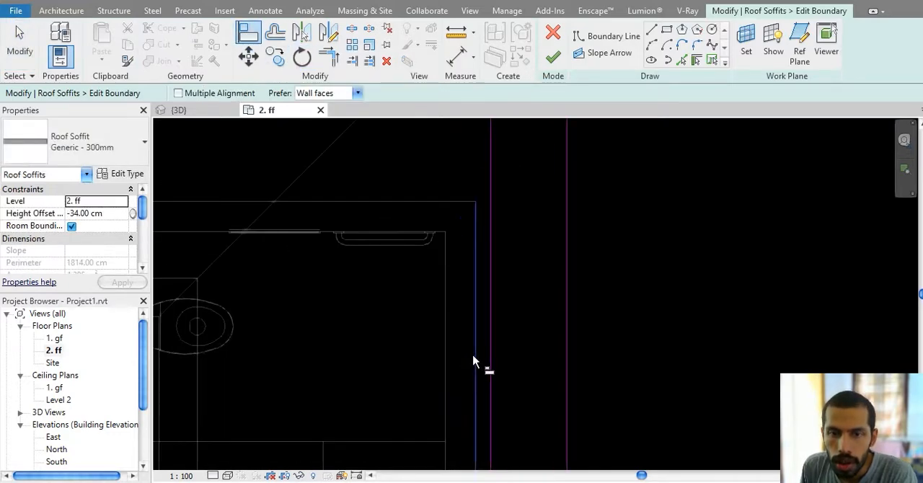
{"action": "left_click", "coordinate": [491, 317]}
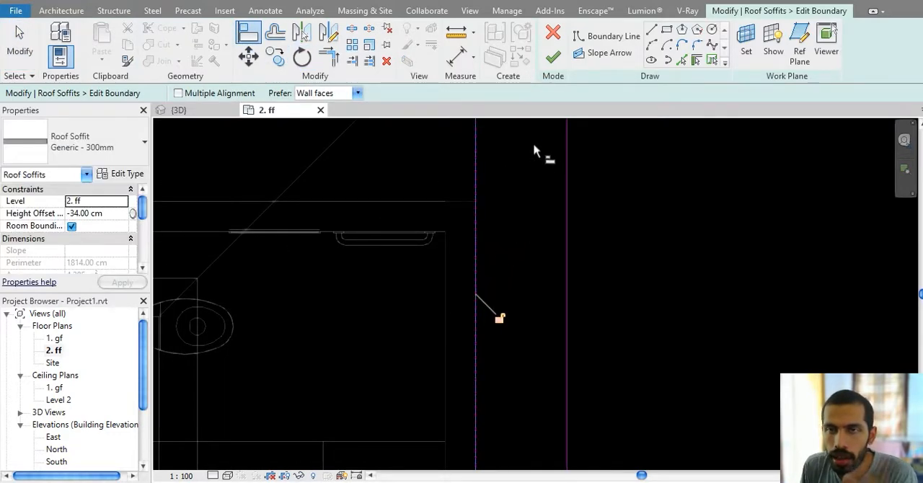
{"action": "left_click", "coordinate": [553, 55]}
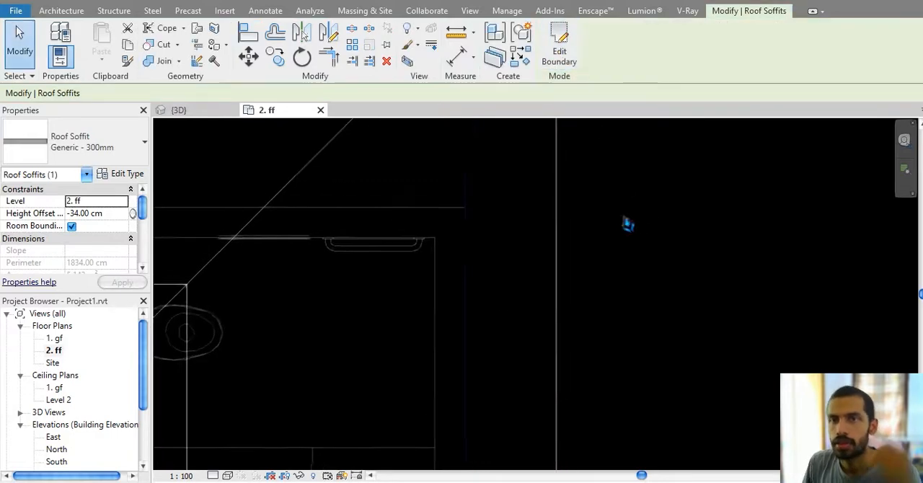
Step: Return the 2. ff plan to Hidden Line display and deselect the soffit
{"action": "scroll", "coordinate": [516, 260], "scroll_direction": "down", "scroll_amount": 2}
{"action": "middle_click_drag", "start_coordinate": [685, 234], "coordinate": [619, 227]}
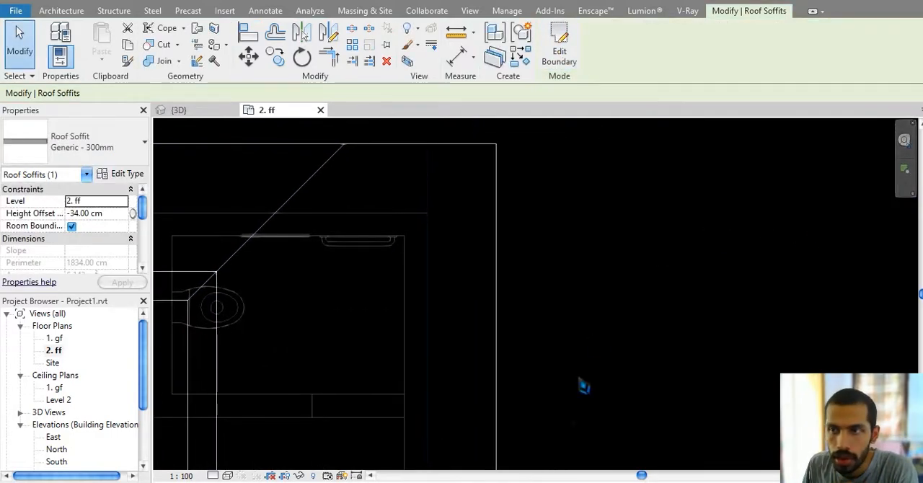
{"action": "left_click", "coordinate": [229, 476]}
{"action": "left_click", "coordinate": [289, 419]}
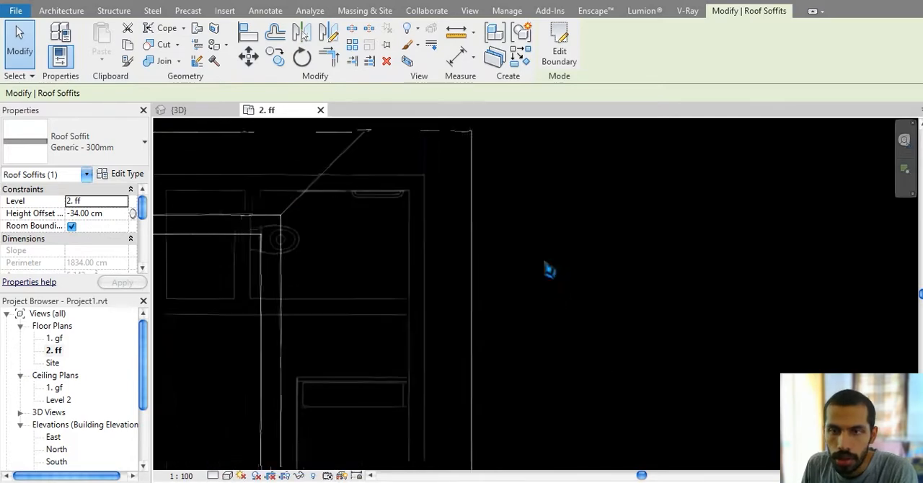
{"action": "left_click", "coordinate": [699, 206]}
Step: Return to the 3D view, orbit to the eave corner and display the model with shaded surfaces
{"action": "left_click", "coordinate": [178, 110]}
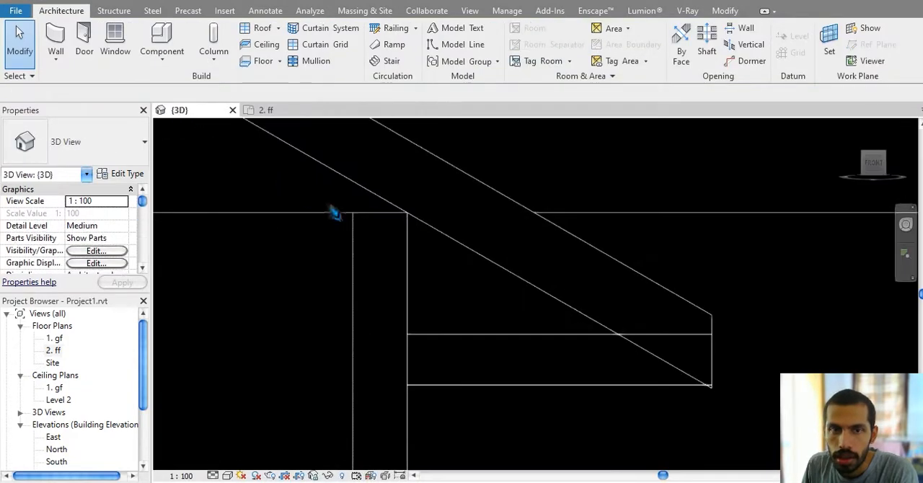
{"action": "middle_click_drag", "start_coordinate": [547, 278], "coordinate": [506, 257]}
{"action": "middle_click_drag", "start_coordinate": [641, 340], "coordinate": [635, 319]}
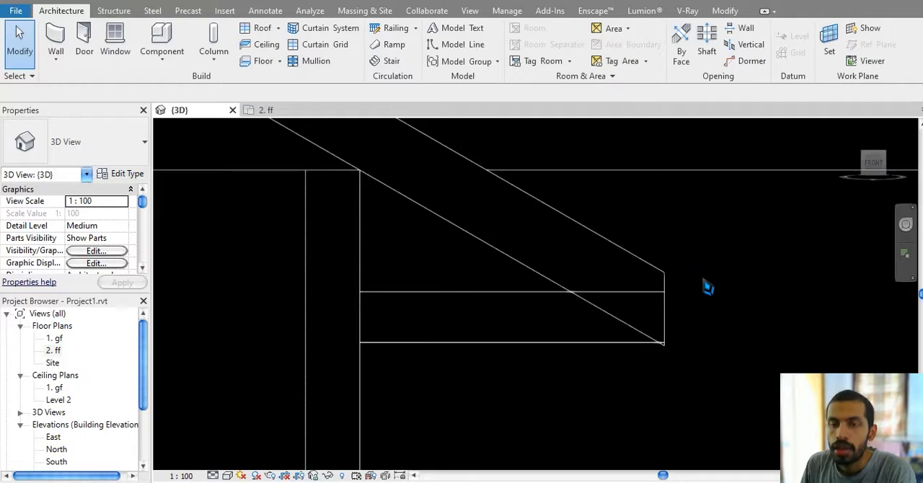
{"action": "middle_click_drag", "start_coordinate": [531, 340], "coordinate": [285, 454], "text": "shift"}
{"action": "left_click", "coordinate": [228, 476]}
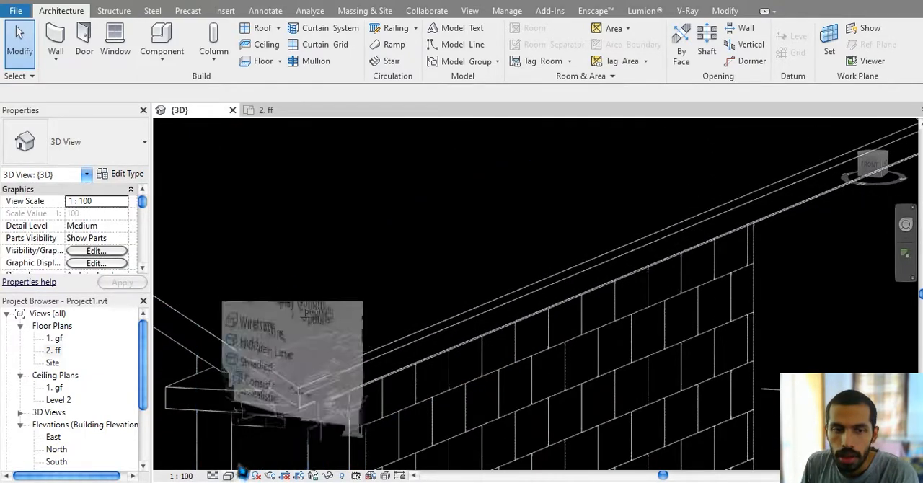
{"action": "left_click", "coordinate": [282, 433]}
Step: Join the roof soffit with the Generic - 125mm roof at the eave corner and end the command
{"action": "scroll", "coordinate": [476, 390], "scroll_direction": "up", "scroll_amount": 2}
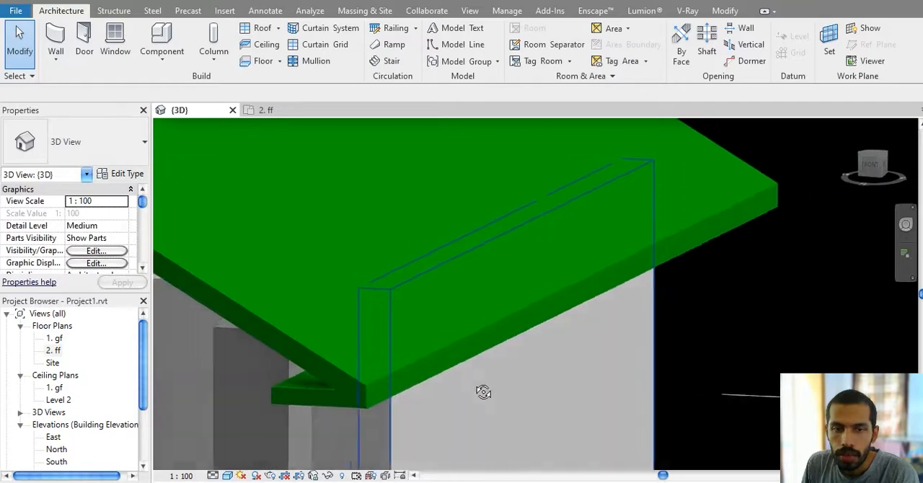
{"action": "scroll", "coordinate": [402, 404], "scroll_direction": "up", "scroll_amount": 3}
{"action": "scroll", "coordinate": [334, 427], "scroll_direction": "up", "scroll_amount": 3}
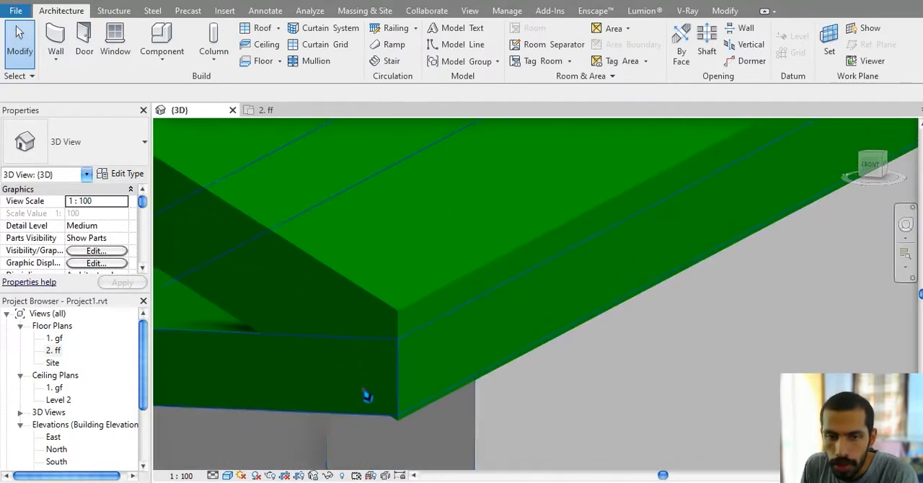
{"action": "middle_click_drag", "start_coordinate": [423, 383], "coordinate": [523, 364]}
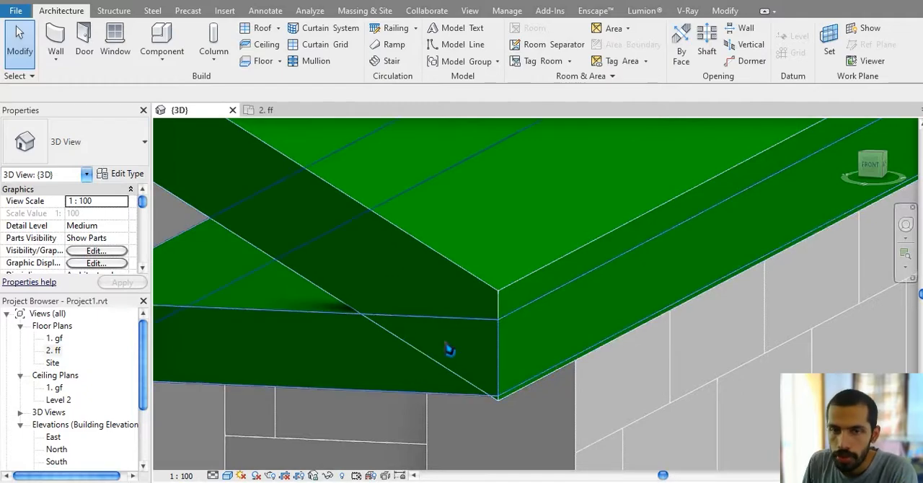
{"action": "middle_click_drag", "start_coordinate": [460, 353], "coordinate": [489, 359]}
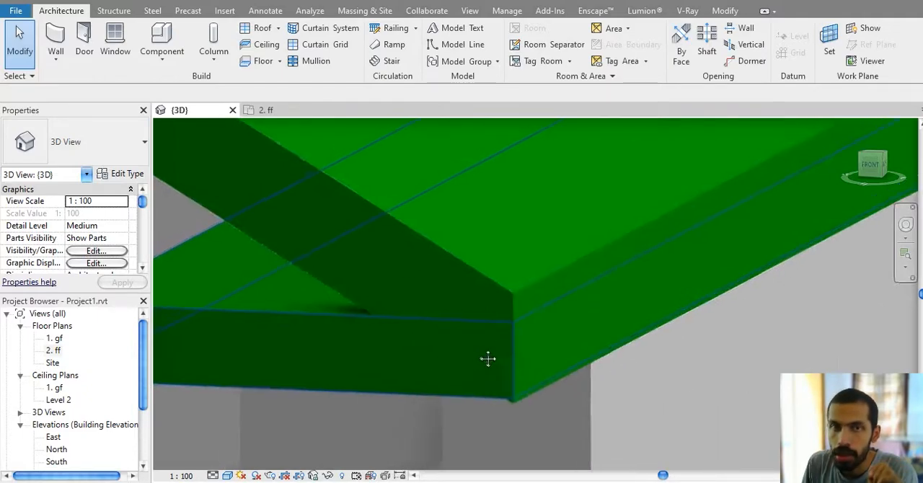
{"action": "left_click", "coordinate": [729, 13]}
{"action": "left_click", "coordinate": [164, 62]}
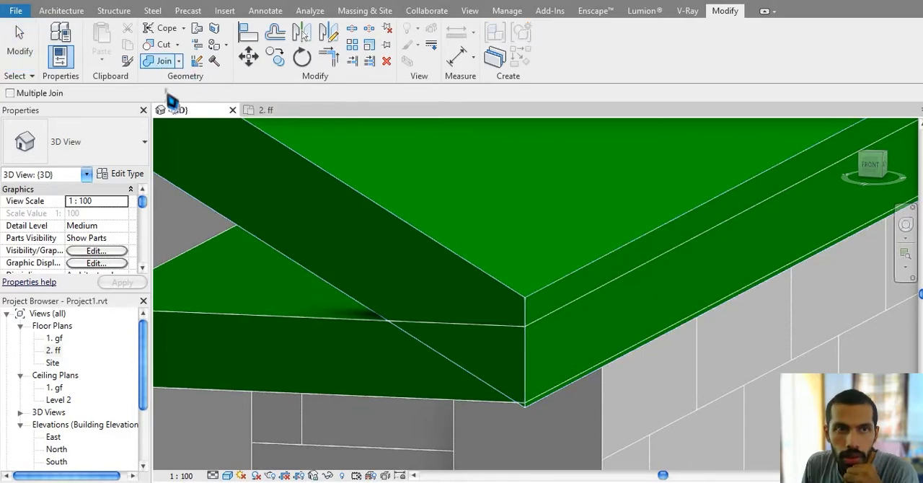
{"action": "left_click", "coordinate": [342, 347]}
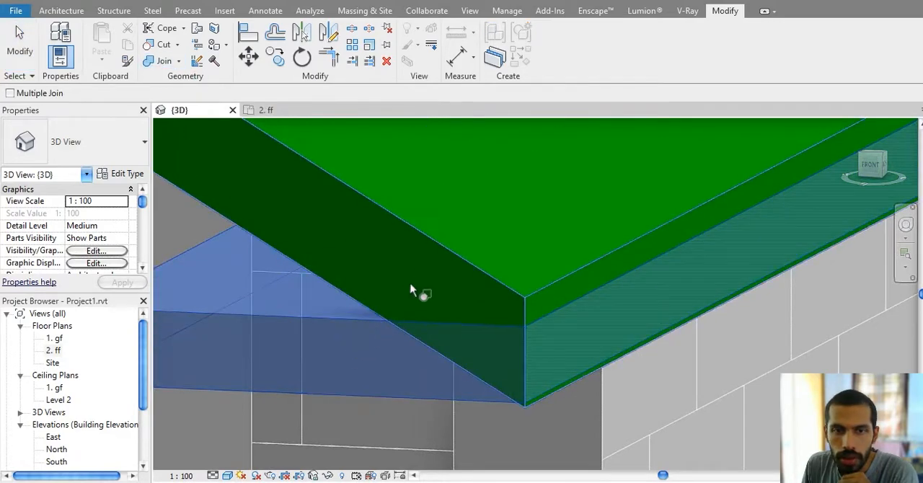
{"action": "left_click", "coordinate": [438, 244]}
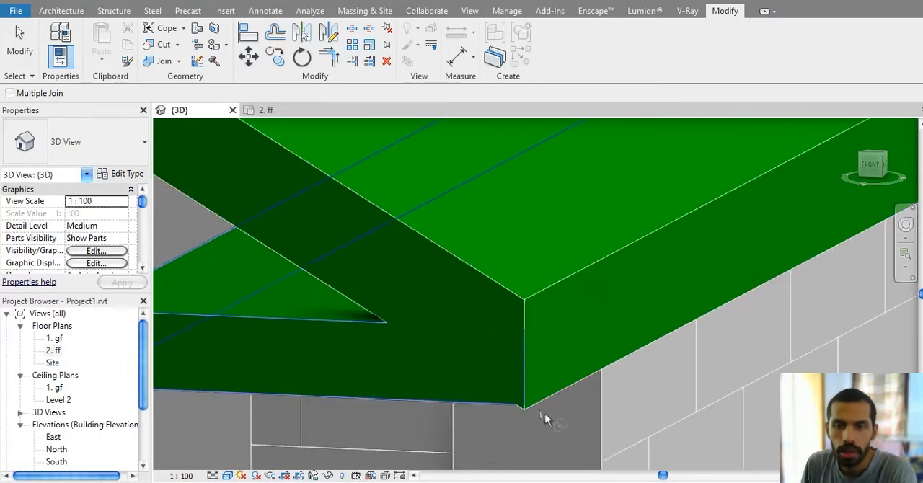
{"action": "scroll", "coordinate": [551, 387], "scroll_direction": "down", "scroll_amount": 1}
{"action": "key", "text": "Escape"}
{"action": "scroll", "coordinate": [550, 385], "scroll_direction": "down", "scroll_amount": 3}
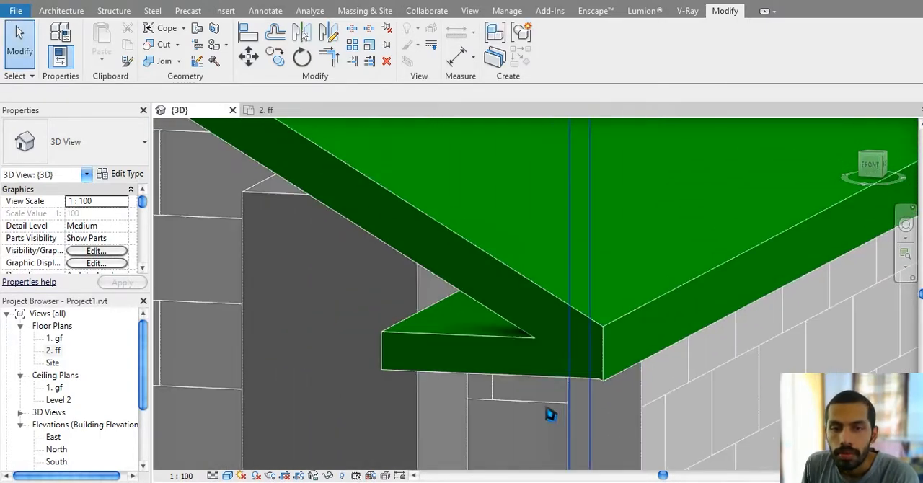
Step: Edit the roof footprint, make its front and rear edges define slope, and finish the sketch to form a hipped roof
{"action": "mouse_move", "coordinate": [511, 396]}
{"action": "middle_mouse_down", "text": "shift"}
{"action": "mouse_move", "coordinate": [538, 380]}
{"action": "mouse_move", "coordinate": [414, 406]}
{"action": "mouse_move", "coordinate": [477, 412]}
{"action": "mouse_move", "coordinate": [389, 377]}
{"action": "middle_mouse_up", "text": "shift"}
{"action": "double_click", "coordinate": [389, 376]}
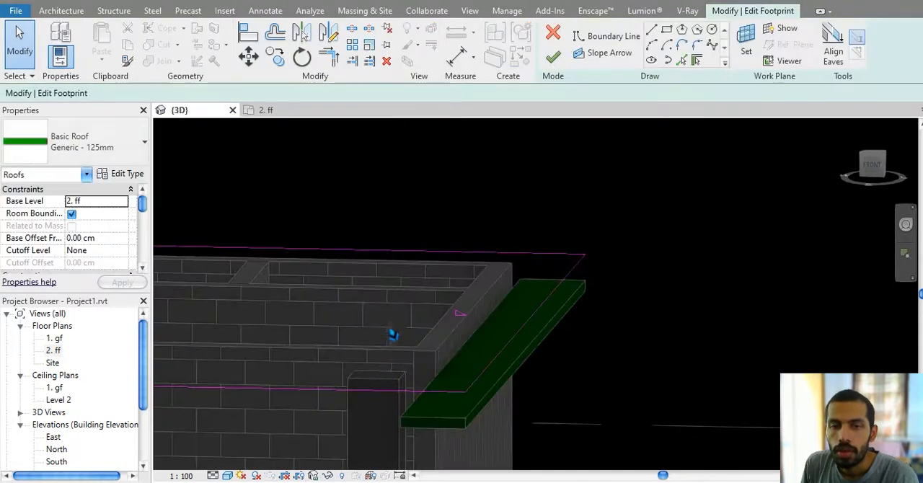
{"action": "left_click_drag", "start_coordinate": [419, 216], "coordinate": [381, 285]}
{"action": "left_click_drag", "start_coordinate": [368, 320], "coordinate": [323, 405], "text": "ctrl"}
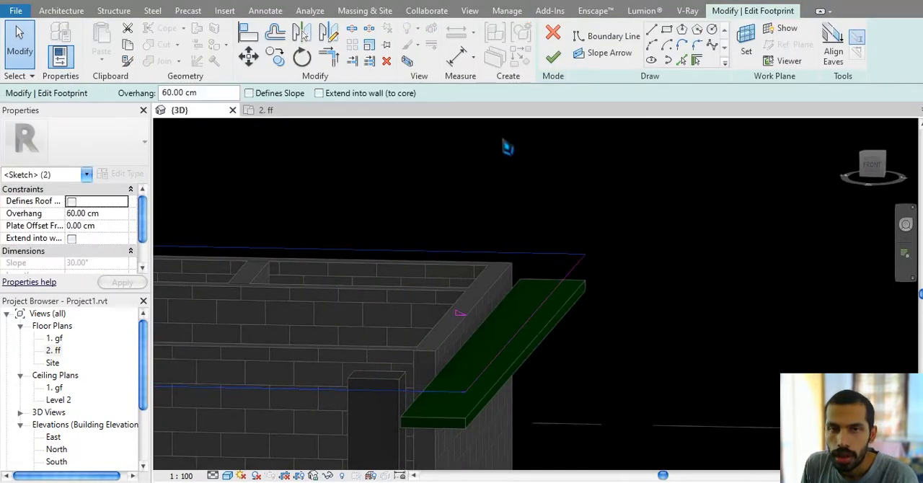
{"action": "left_click", "coordinate": [552, 58]}
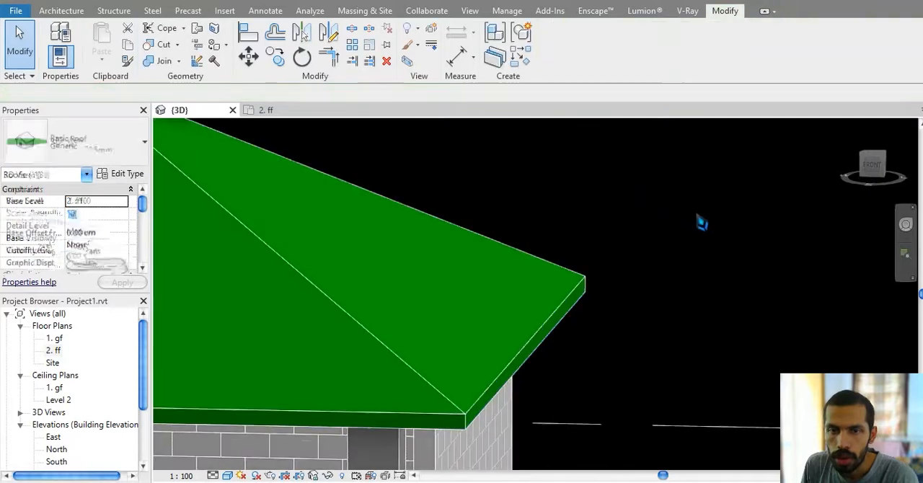
{"action": "left_click", "coordinate": [696, 238]}
{"action": "middle_click_drag", "start_coordinate": [672, 262], "coordinate": [527, 299], "text": "shift"}
{"action": "middle_click_drag", "start_coordinate": [498, 279], "coordinate": [587, 363], "text": "shift"}
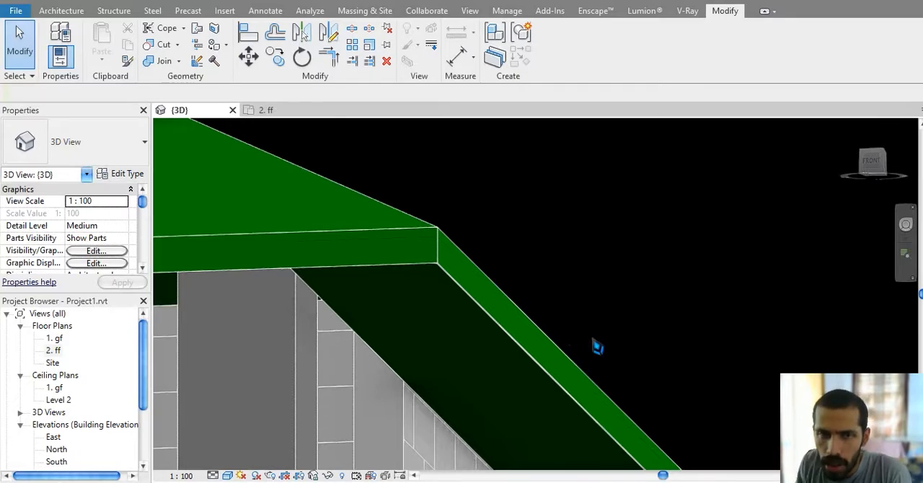
Step: Examine the hipped roof and its eave corner from above and below to check how the soffit meets it
{"action": "middle_click_drag", "start_coordinate": [597, 348], "coordinate": [626, 320], "text": "shift"}
{"action": "middle_click_drag", "start_coordinate": [523, 247], "coordinate": [497, 296], "text": "shift"}
{"action": "left_click", "coordinate": [498, 297]}
{"action": "left_click", "coordinate": [570, 263]}
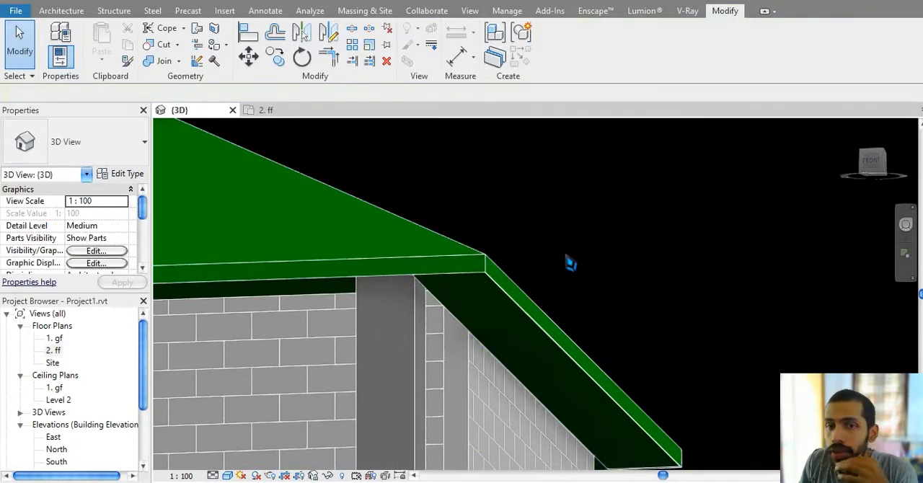
{"action": "middle_click_drag", "start_coordinate": [575, 279], "coordinate": [593, 254], "text": "shift"}
{"action": "scroll", "coordinate": [622, 324], "scroll_direction": "down", "scroll_amount": 8}
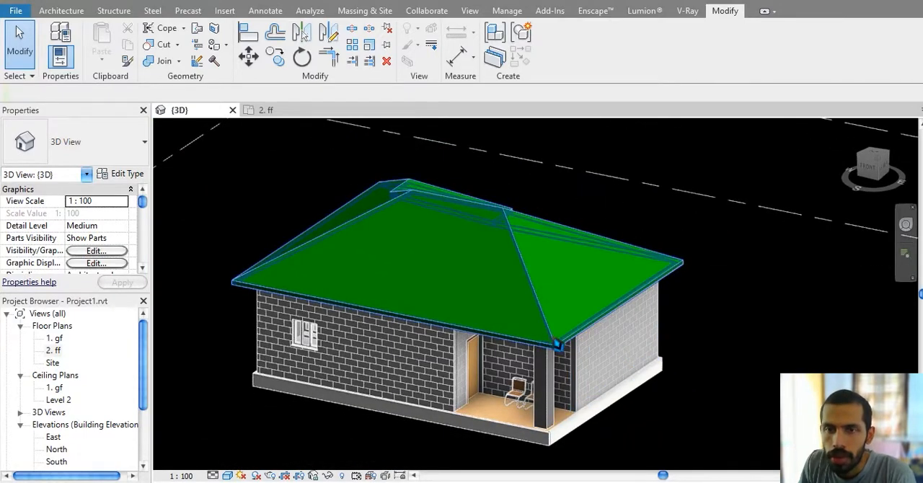
{"action": "scroll", "coordinate": [556, 347], "scroll_direction": "up", "scroll_amount": 6}
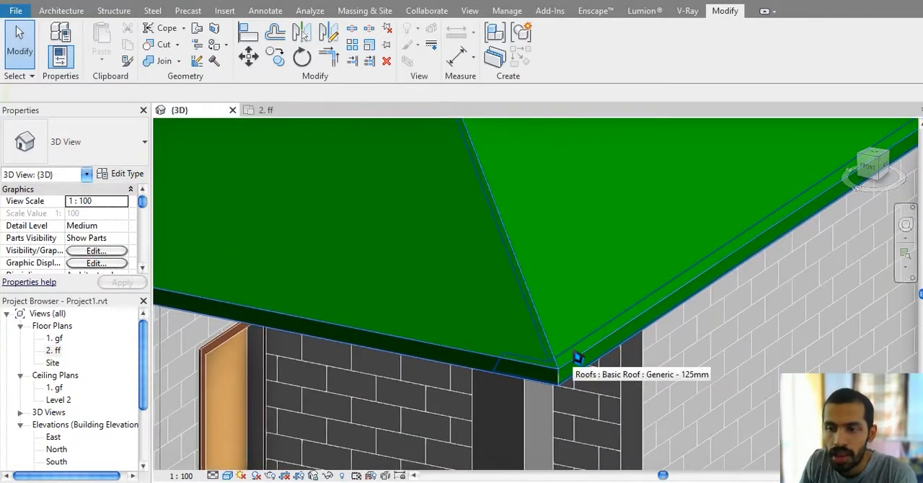
{"action": "scroll", "coordinate": [578, 358], "scroll_direction": "up", "scroll_amount": 5}
{"action": "scroll", "coordinate": [694, 245], "scroll_direction": "down", "scroll_amount": 1}
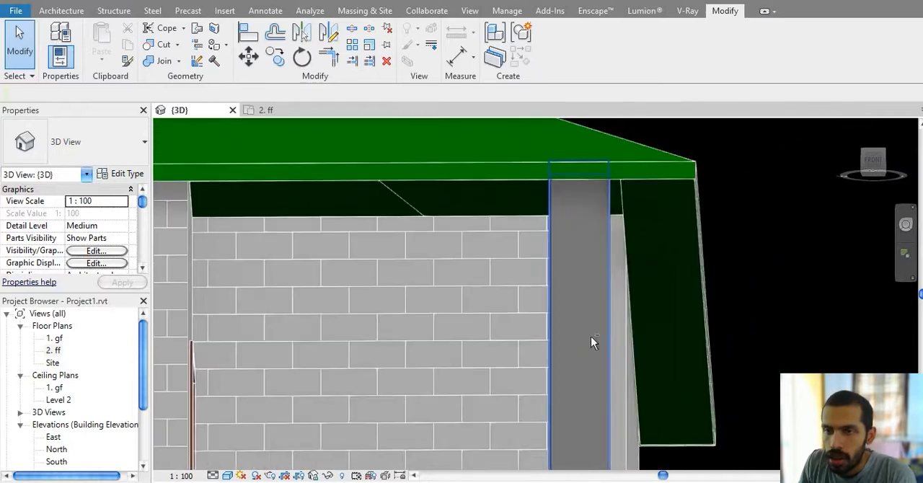
Step: Delete the roof soffit under the eave overhang
{"action": "scroll", "coordinate": [634, 309], "scroll_direction": "up", "scroll_amount": 1}
{"action": "middle_click_drag", "start_coordinate": [634, 309], "coordinate": [625, 318], "text": "shift"}
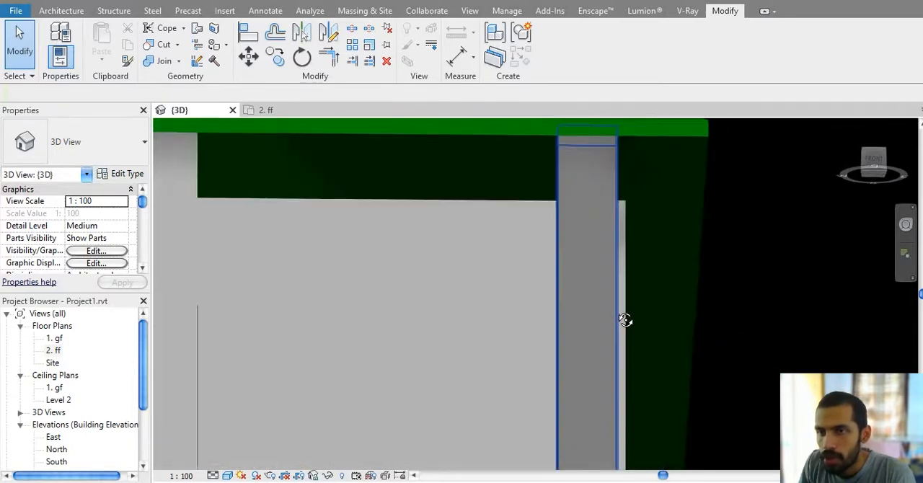
{"action": "left_click", "coordinate": [651, 163]}
{"action": "middle_click_drag", "start_coordinate": [694, 200], "coordinate": [675, 223]}
{"action": "key", "text": "Delete"}
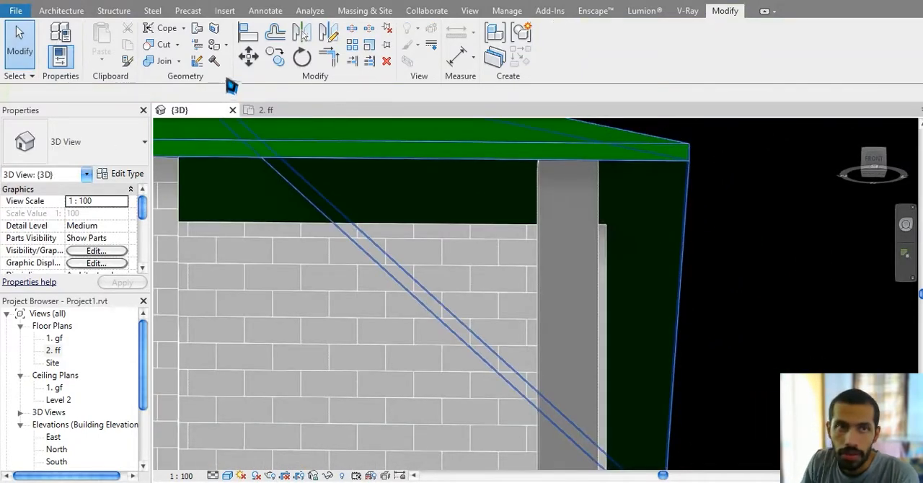
Step: Start a roof fascia and place it along the top edge of the Generic - 125mm roof's front eave
{"action": "left_click", "coordinate": [61, 10]}
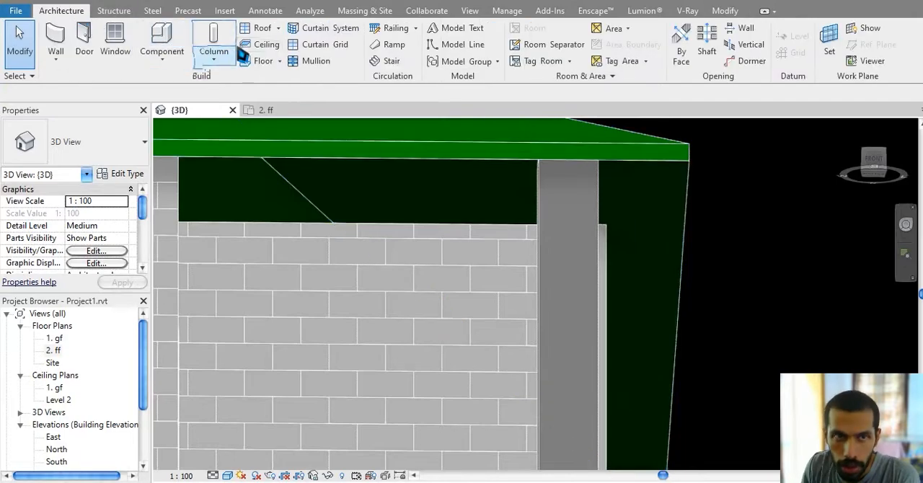
{"action": "left_click", "coordinate": [278, 30]}
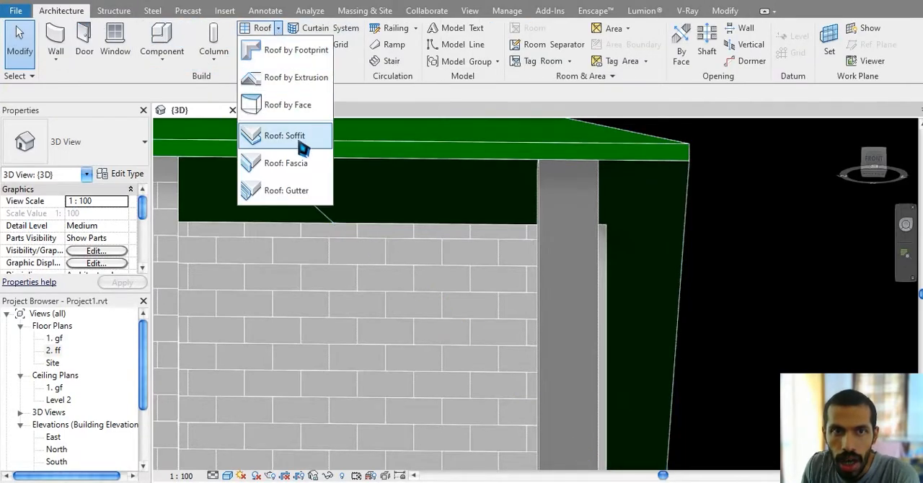
{"action": "left_click", "coordinate": [316, 165]}
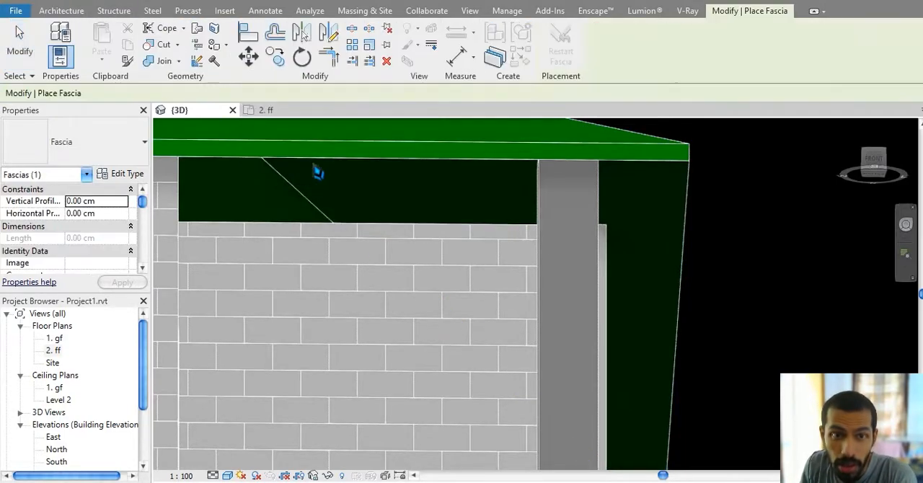
{"action": "middle_click_drag", "start_coordinate": [646, 217], "coordinate": [664, 307]}
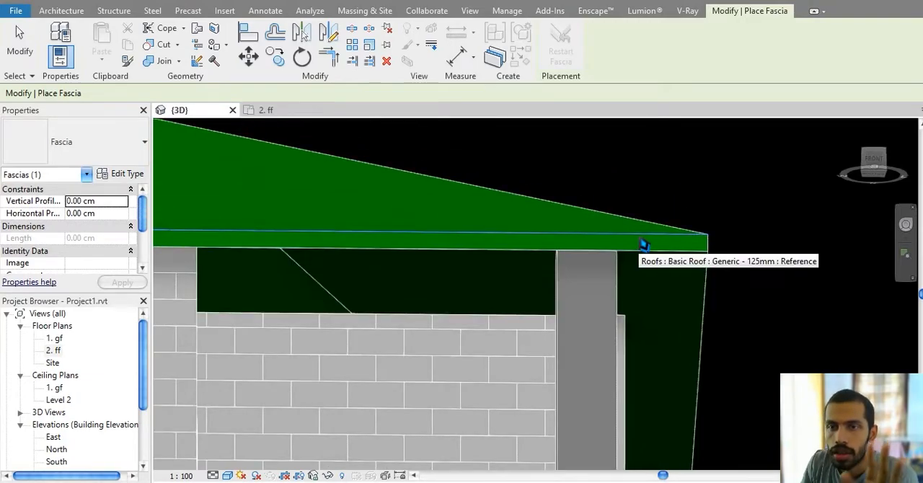
{"action": "left_click", "coordinate": [644, 245]}
{"action": "middle_click_drag", "start_coordinate": [716, 281], "coordinate": [735, 288]}
Step: Extend the fascia along the top edge of the adjoining left-side eave
{"action": "scroll", "coordinate": [209, 245], "scroll_direction": "down", "scroll_amount": 1}
{"action": "middle_click_drag", "start_coordinate": [209, 245], "coordinate": [775, 260]}
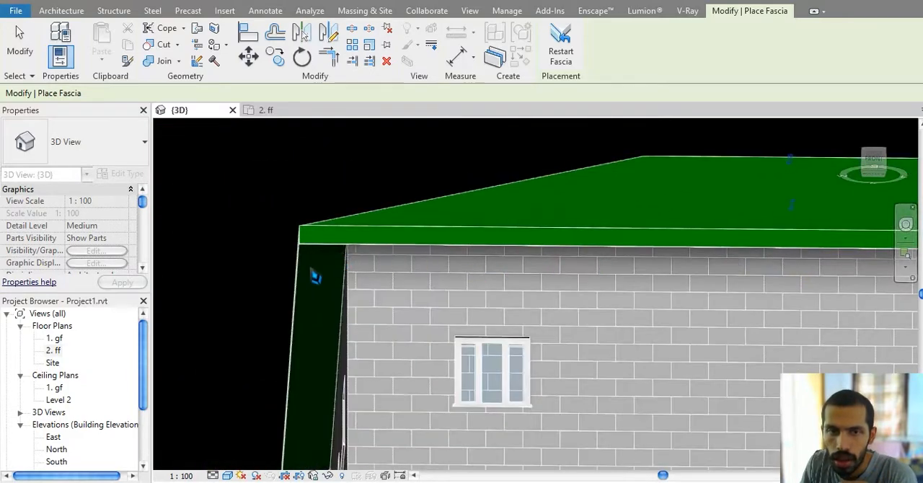
{"action": "scroll", "coordinate": [312, 276], "scroll_direction": "up", "scroll_amount": 1}
{"action": "scroll", "coordinate": [311, 277], "scroll_direction": "down", "scroll_amount": 3}
{"action": "middle_click_drag", "start_coordinate": [324, 276], "coordinate": [424, 382], "text": "shift"}
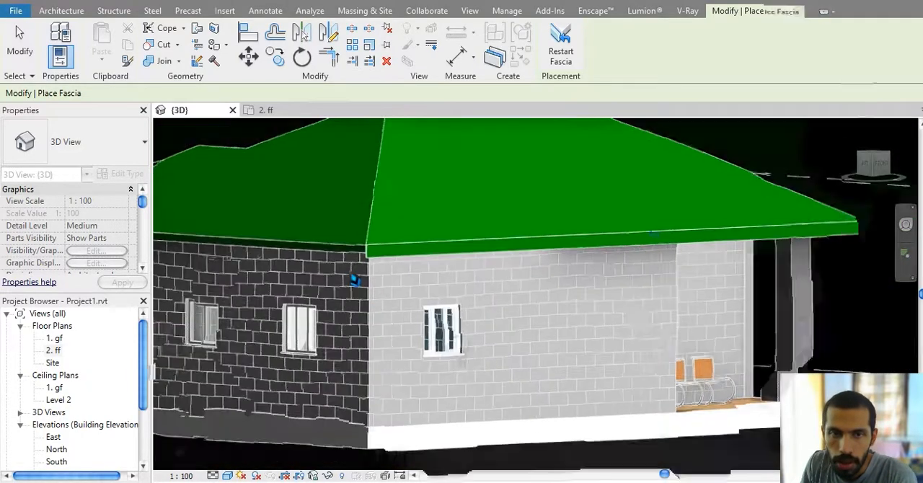
{"action": "scroll", "coordinate": [355, 260], "scroll_direction": "up", "scroll_amount": 4}
{"action": "scroll", "coordinate": [400, 208], "scroll_direction": "up", "scroll_amount": 2}
{"action": "left_click", "coordinate": [427, 172]}
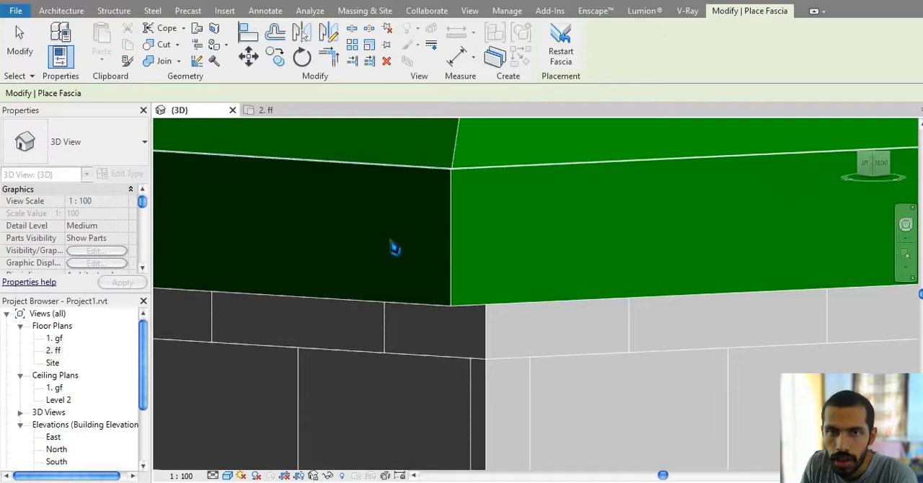
Step: Continue the fascia around the corner along the back eave's top edge and end the command
{"action": "scroll", "coordinate": [389, 242], "scroll_direction": "down", "scroll_amount": 5}
{"action": "scroll", "coordinate": [375, 277], "scroll_direction": "down", "scroll_amount": 3}
{"action": "middle_click_drag", "start_coordinate": [371, 305], "coordinate": [233, 275], "text": "shift"}
{"action": "scroll", "coordinate": [560, 342], "scroll_direction": "up", "scroll_amount": 5}
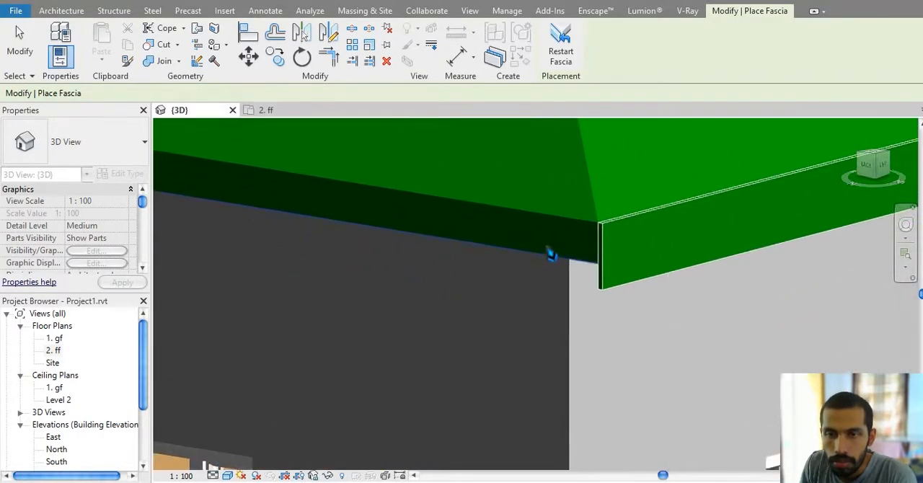
{"action": "left_click", "coordinate": [556, 220]}
{"action": "middle_click_drag", "start_coordinate": [533, 264], "coordinate": [538, 287]}
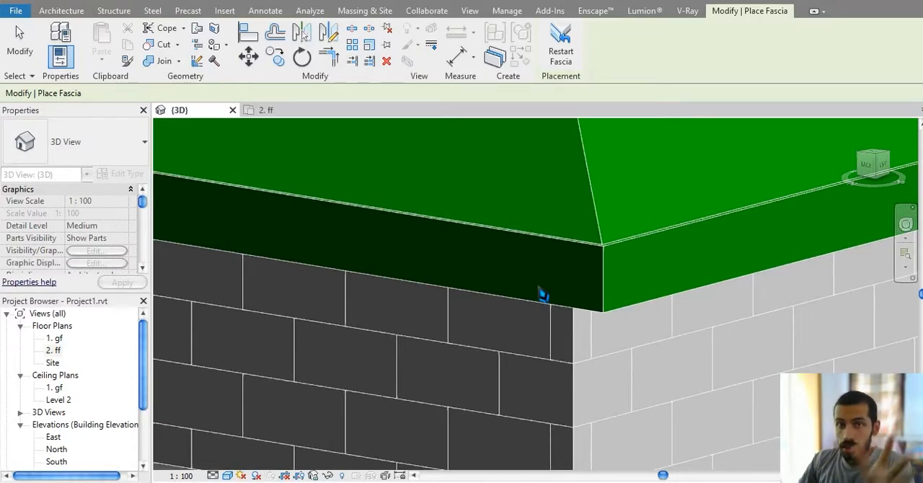
{"action": "key", "text": "Escape"}
{"action": "key", "text": "Escape"}
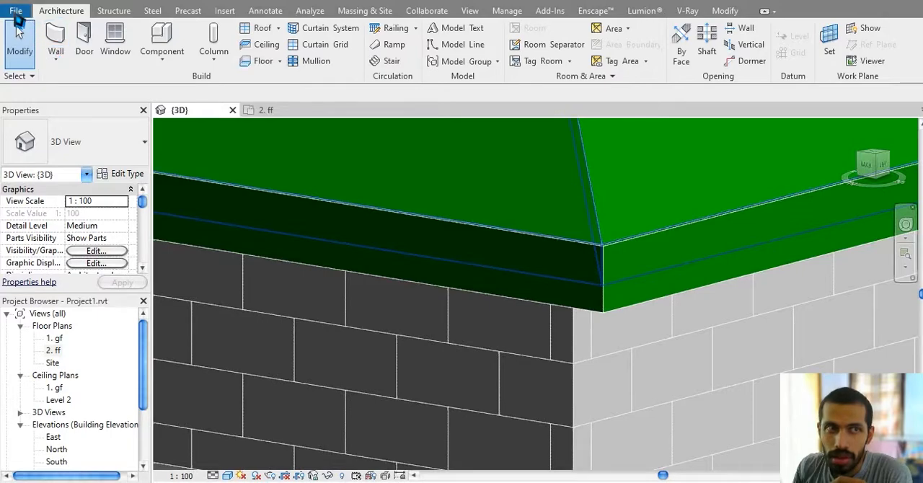
Step: Create a new family from a metric profile template
{"action": "left_click", "coordinate": [15, 11]}
{"action": "mouse_move", "coordinate": [88, 67]}
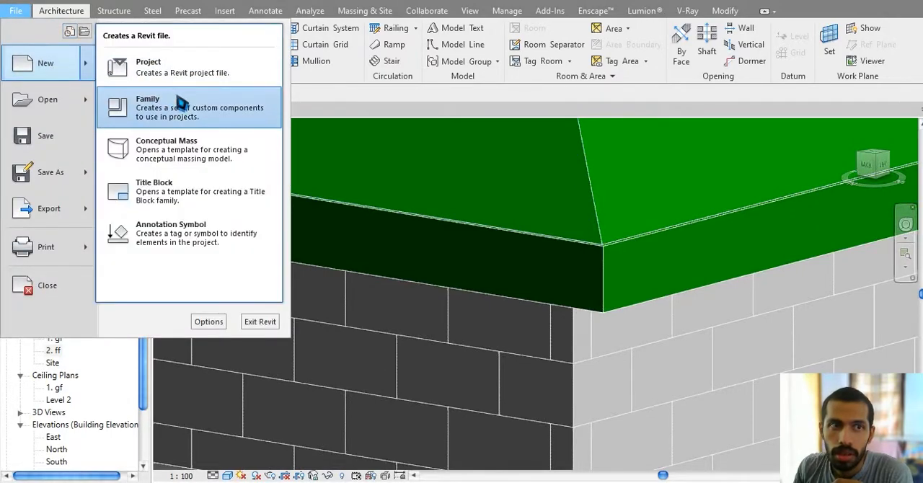
{"action": "left_click", "coordinate": [189, 109]}
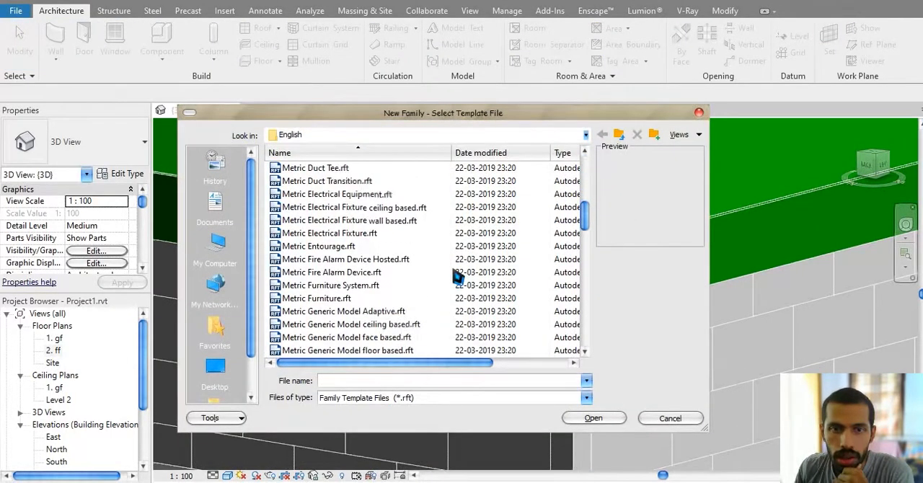
{"action": "scroll", "coordinate": [457, 271], "scroll_direction": "down", "scroll_amount": 6}
{"action": "double_click", "coordinate": [457, 270]}
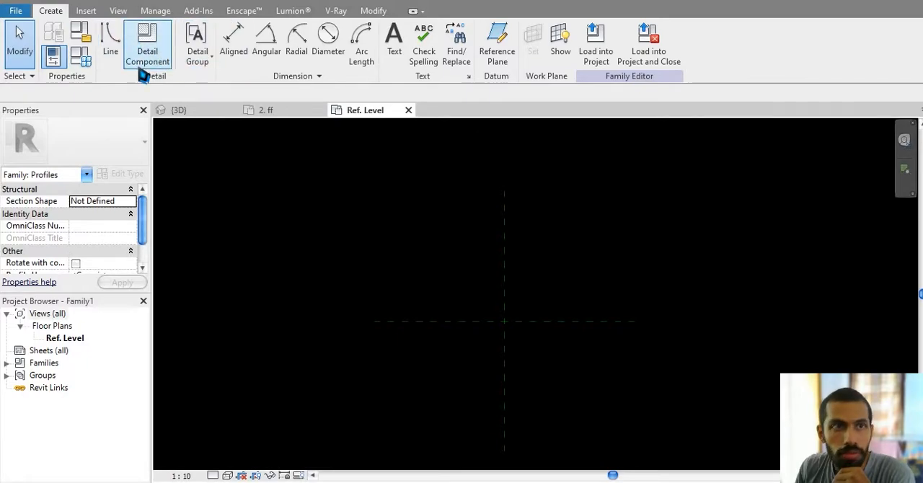
Step: Draw the profile's 125 mm vertical side down from the reference plane intersection, with a bottom edge about 20 mm long
{"action": "left_click", "coordinate": [111, 52]}
{"action": "scroll", "coordinate": [513, 305], "scroll_direction": "up", "scroll_amount": 3}
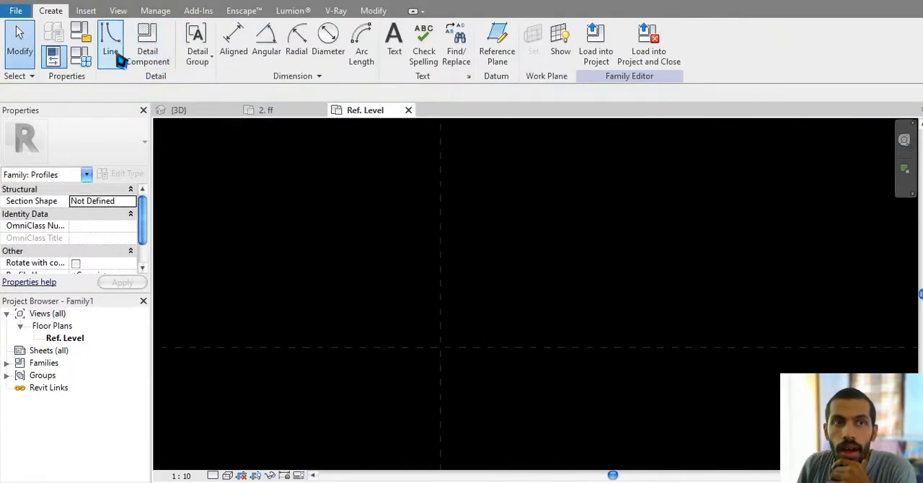
{"action": "left_click", "coordinate": [120, 60]}
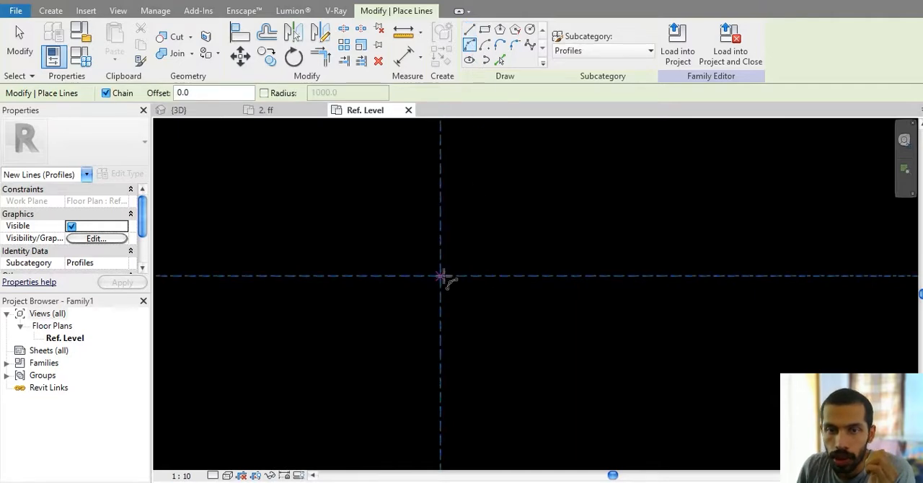
{"action": "left_click", "coordinate": [472, 30]}
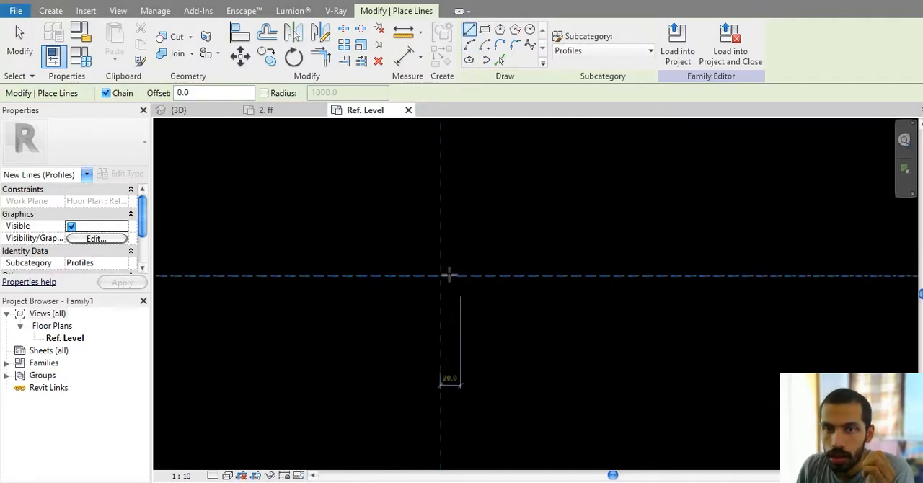
{"action": "left_click", "coordinate": [440, 276]}
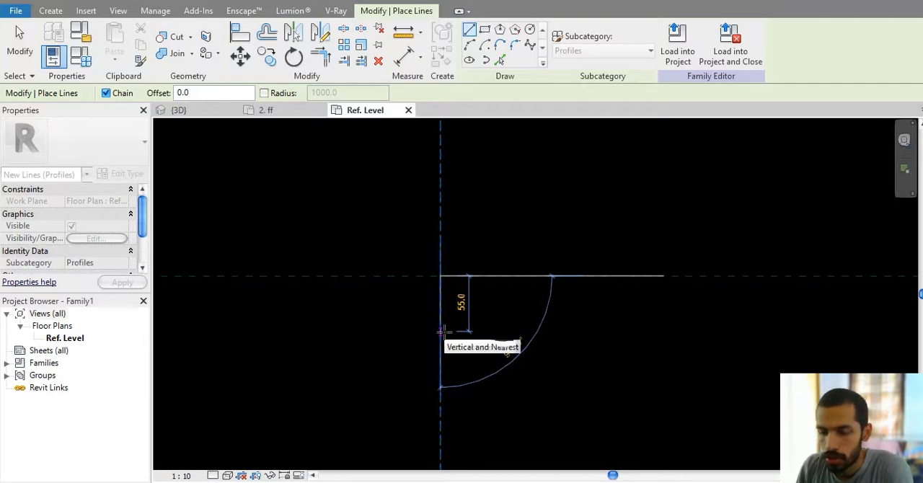
{"action": "type", "text": "125"}
{"action": "key", "text": "Return"}
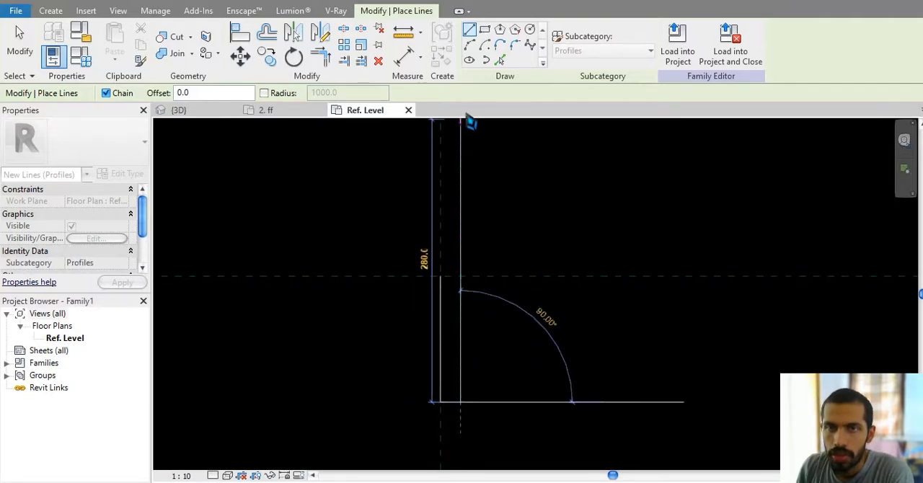
Step: Close the profile with an outward-bulging arc up the open side and a downward semicircular arc of 10 mm radius across the top
{"action": "left_click", "coordinate": [471, 48]}
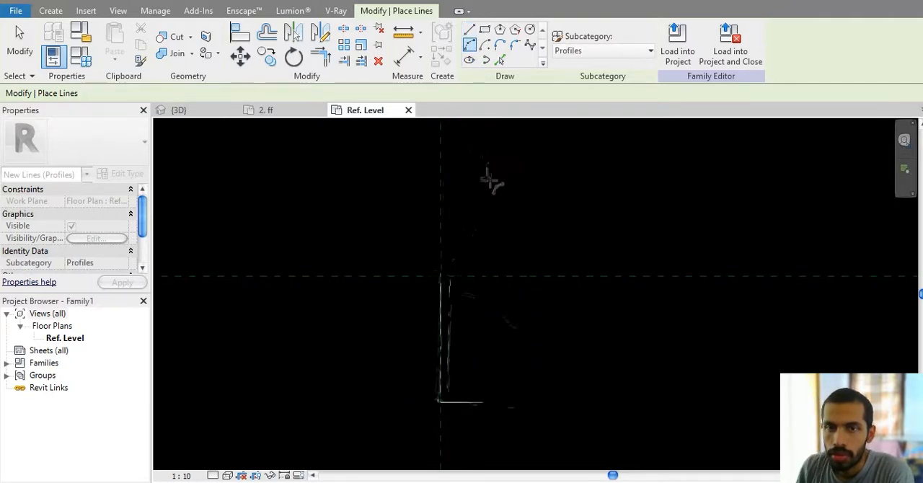
{"action": "left_click", "coordinate": [462, 276]}
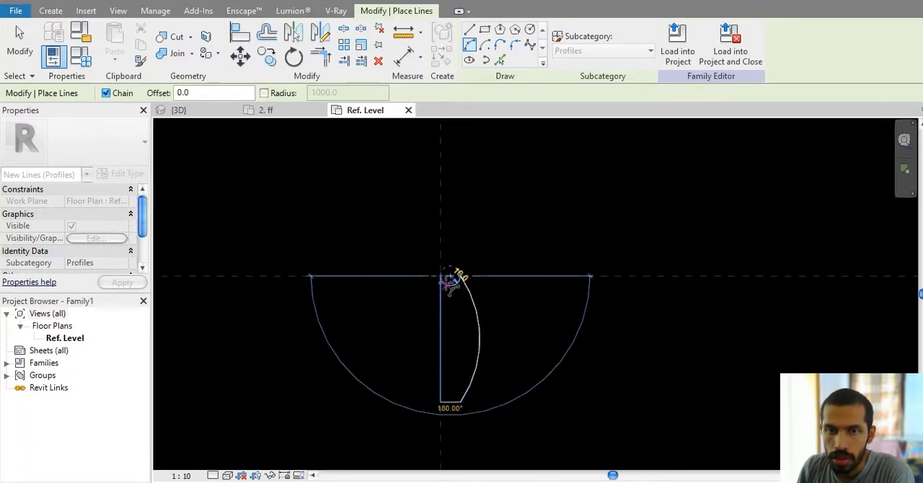
{"action": "scroll", "coordinate": [449, 284], "scroll_direction": "up", "scroll_amount": 5}
{"action": "left_click", "coordinate": [451, 287]}
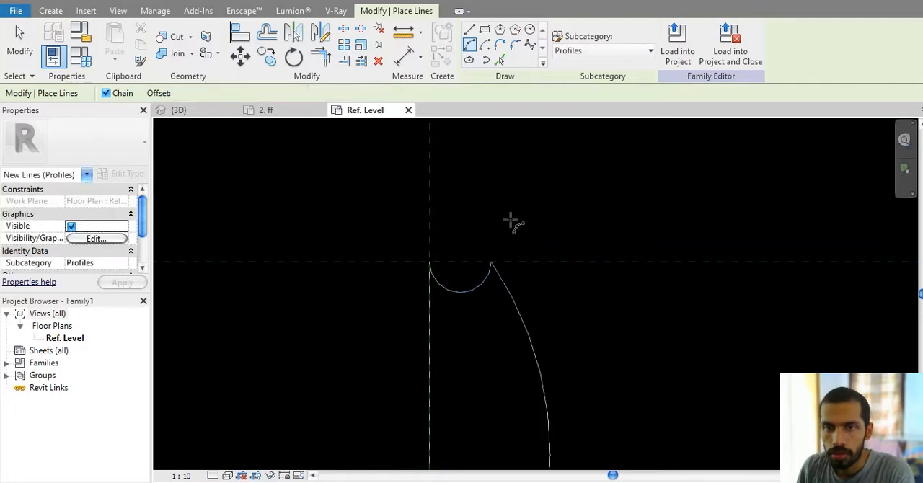
{"action": "key", "text": "Escape"}
{"action": "key", "text": "Escape"}
Step: Load the profile into the project, overwriting the existing Family1, and return to the 3D view
{"action": "left_click", "coordinate": [485, 45]}
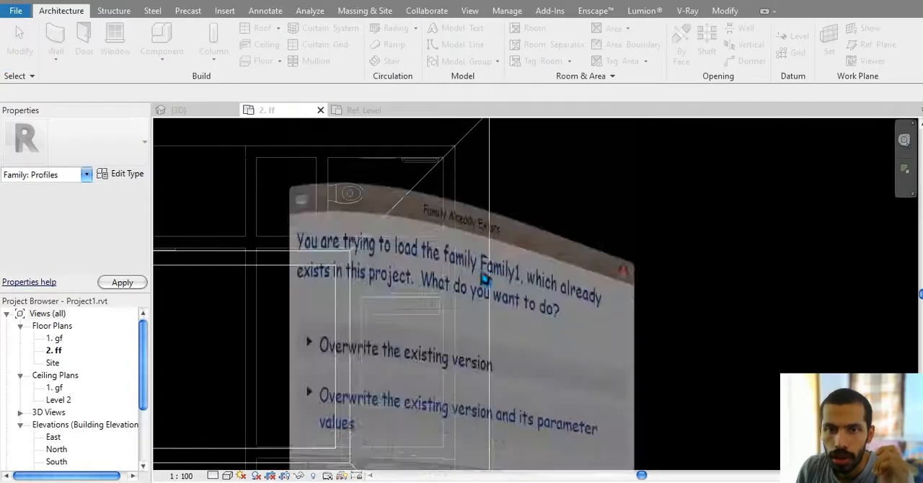
{"action": "left_click", "coordinate": [474, 263]}
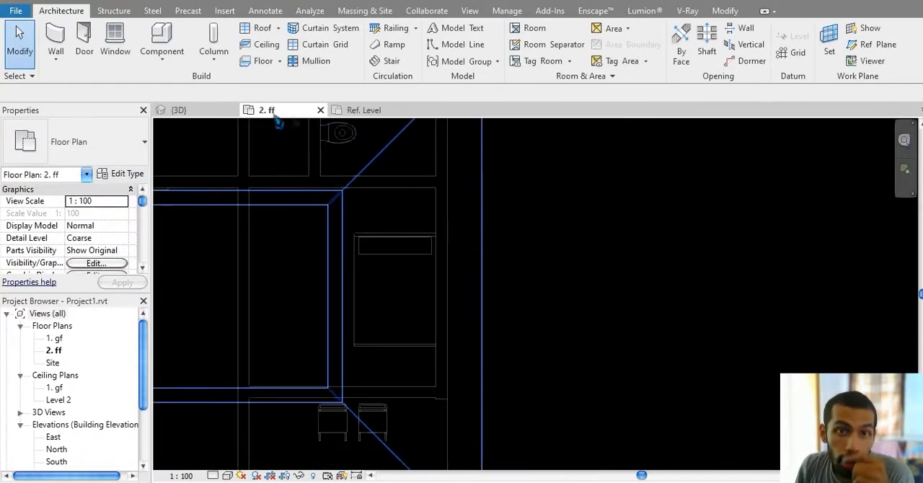
{"action": "left_click", "coordinate": [206, 112]}
Step: Change the fascia type's profile to Family1 : Family1
{"action": "left_click", "coordinate": [612, 302]}
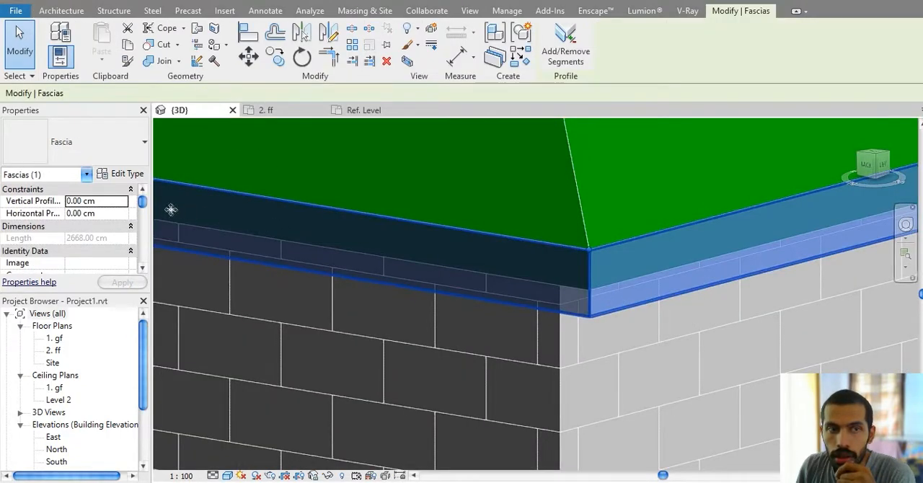
{"action": "left_click", "coordinate": [124, 174]}
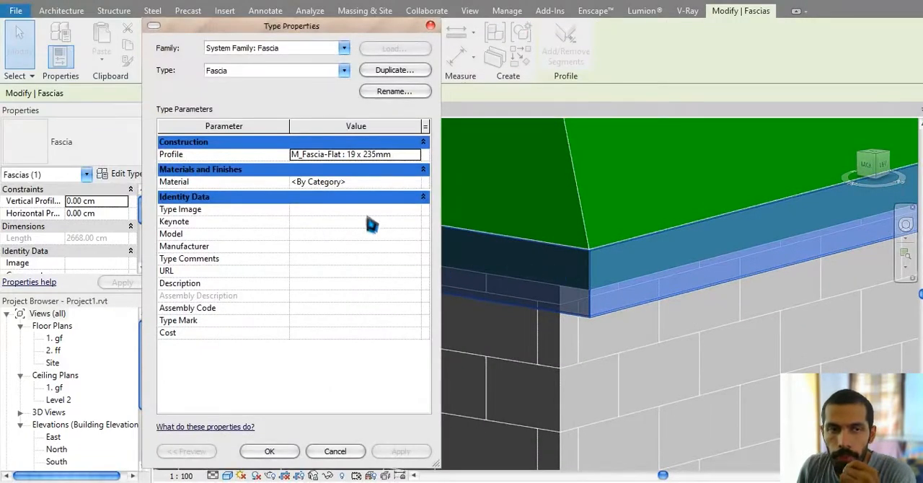
{"action": "left_click", "coordinate": [416, 155]}
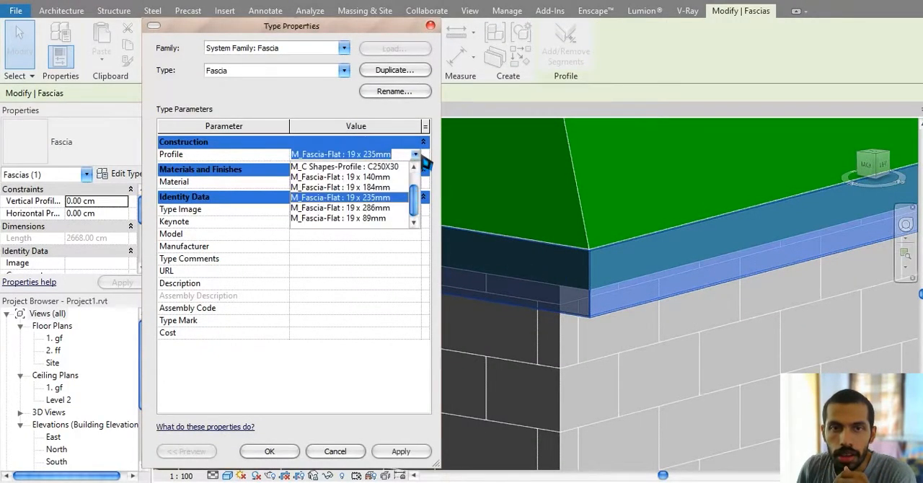
{"action": "scroll", "coordinate": [380, 183], "scroll_direction": "up", "scroll_amount": 1}
{"action": "left_click", "coordinate": [380, 178]}
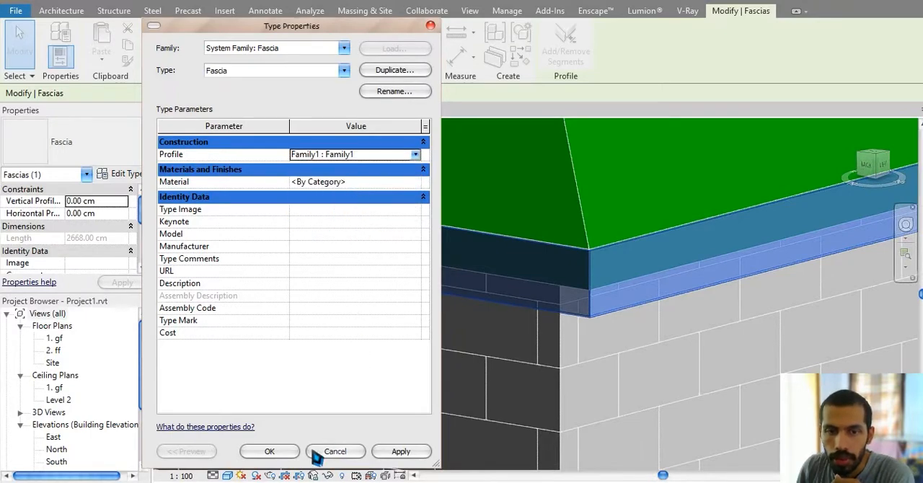
{"action": "left_click", "coordinate": [270, 451]}
Step: Try to place a gutter along the fascia's upper edge at the roof corner
{"action": "middle_click_drag", "start_coordinate": [532, 360], "coordinate": [465, 275]}
{"action": "scroll", "coordinate": [727, 266], "scroll_direction": "down", "scroll_amount": 3}
{"action": "middle_click_drag", "start_coordinate": [442, 376], "coordinate": [496, 387]}
{"action": "left_click", "coordinate": [404, 409]}
{"action": "scroll", "coordinate": [420, 323], "scroll_direction": "down", "scroll_amount": 2}
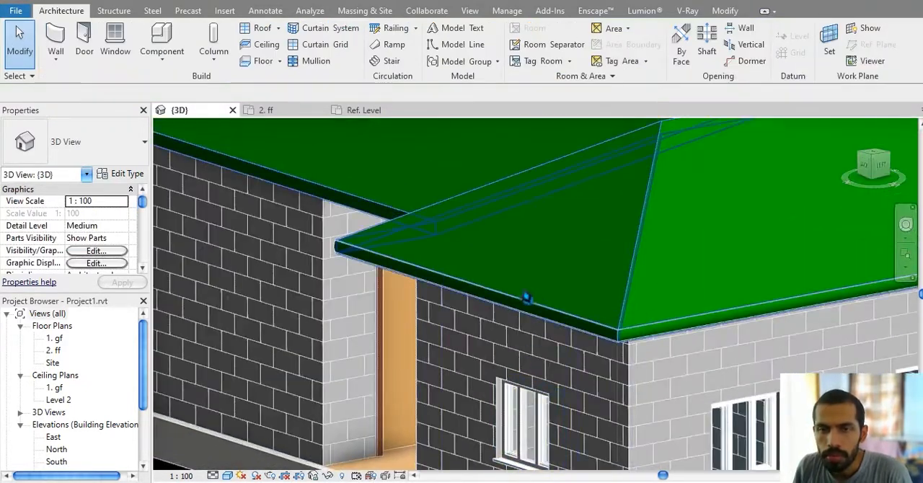
{"action": "left_click", "coordinate": [278, 28]}
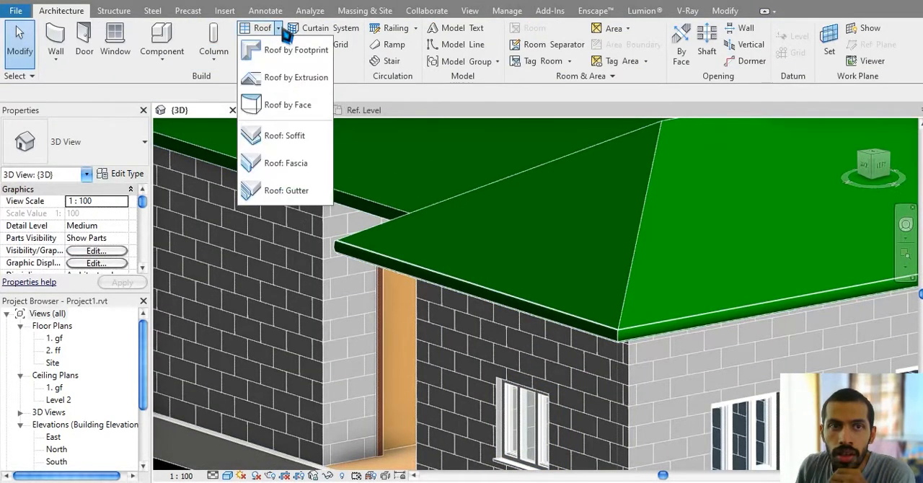
{"action": "left_click", "coordinate": [302, 198]}
{"action": "scroll", "coordinate": [592, 315], "scroll_direction": "up", "scroll_amount": 5}
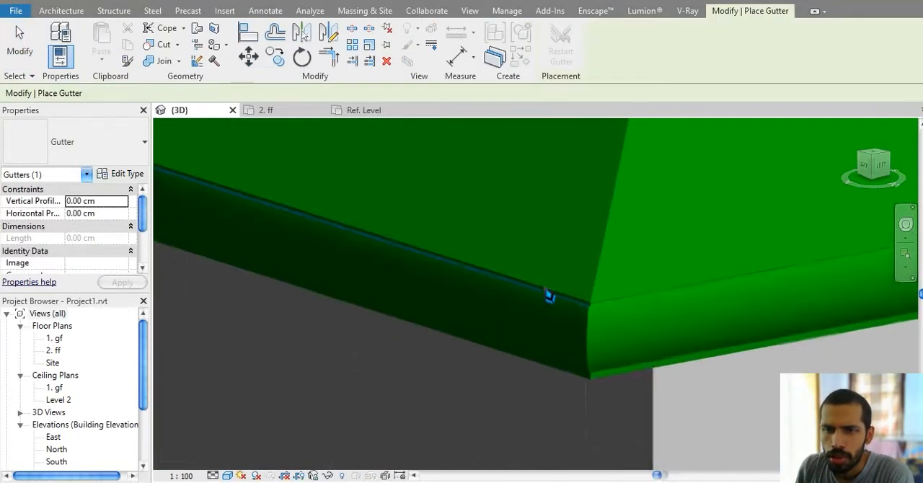
{"action": "left_click", "coordinate": [559, 302]}
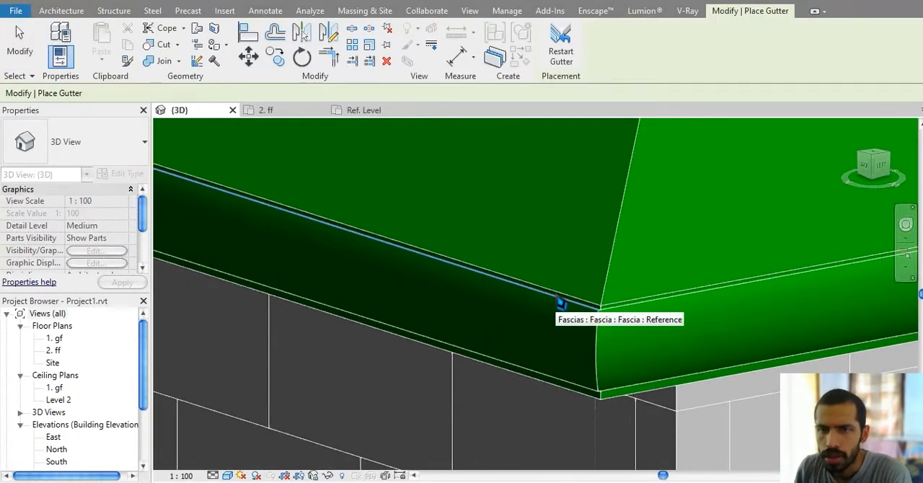
{"action": "key", "text": "Escape"}
{"action": "key", "text": "Escape"}
Step: Delete the fascia that wraps around the roof corner
{"action": "left_click", "coordinate": [589, 334]}
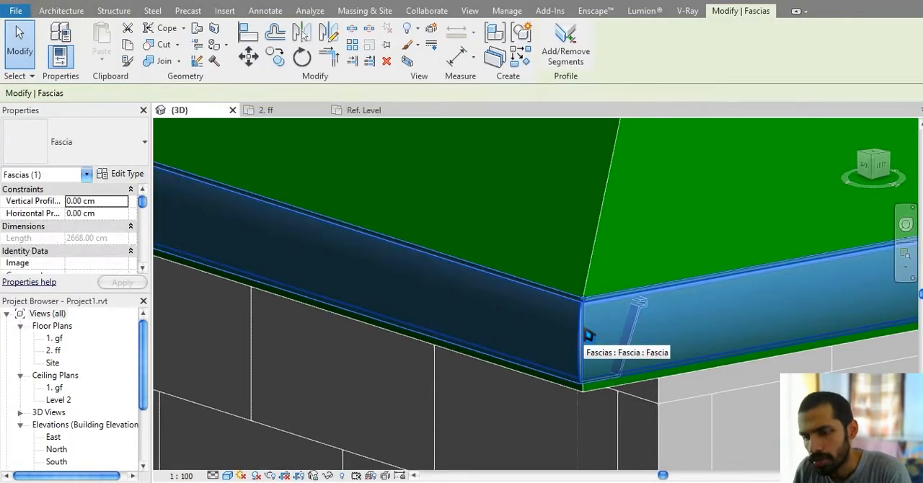
{"action": "key", "text": "Escape"}
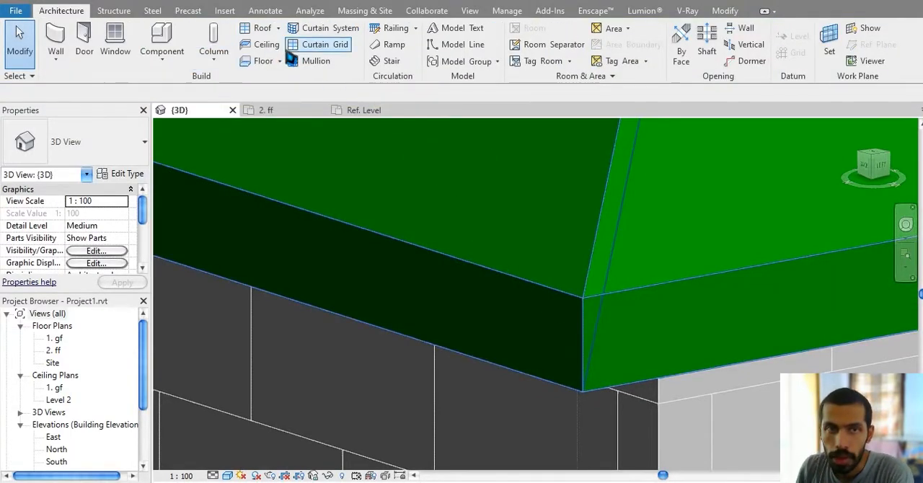
{"action": "left_click", "coordinate": [415, 27]}
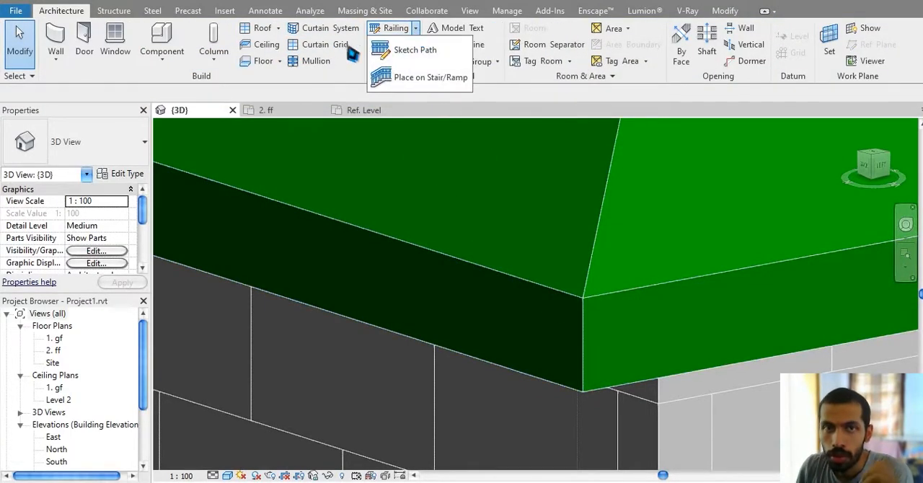
{"action": "left_click", "coordinate": [292, 89]}
Step: Place a gutter along the roof's lower edges on both sides of the corner
{"action": "left_click", "coordinate": [278, 29]}
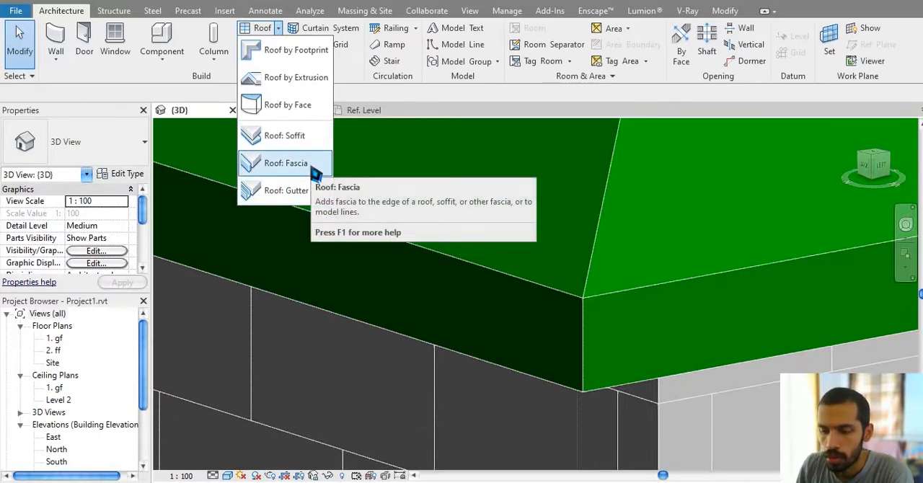
{"action": "left_click", "coordinate": [303, 192]}
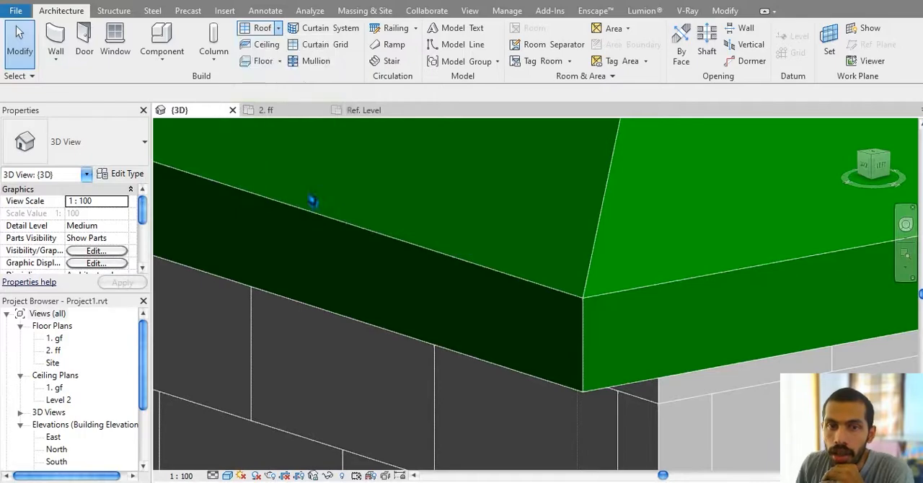
{"action": "left_click", "coordinate": [525, 381]}
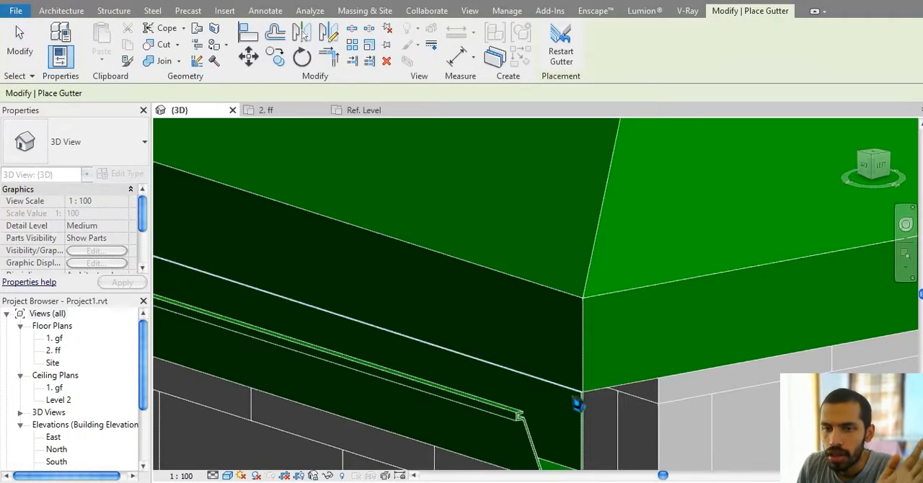
{"action": "middle_click_drag", "start_coordinate": [577, 397], "coordinate": [518, 302]}
{"action": "scroll", "coordinate": [546, 299], "scroll_direction": "down", "scroll_amount": 5}
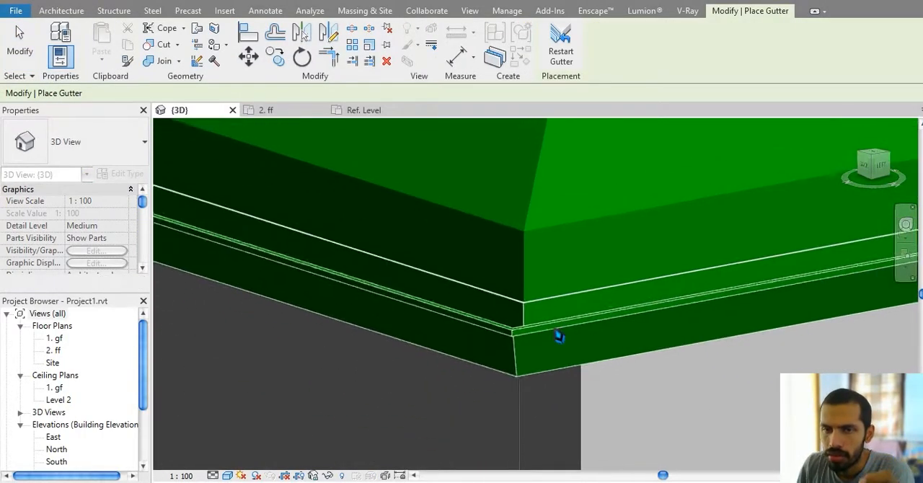
{"action": "scroll", "coordinate": [431, 351], "scroll_direction": "down", "scroll_amount": 6}
{"action": "middle_click_drag", "start_coordinate": [583, 331], "coordinate": [400, 365]}
{"action": "scroll", "coordinate": [398, 355], "scroll_direction": "up", "scroll_amount": 3}
{"action": "scroll", "coordinate": [256, 341], "scroll_direction": "down", "scroll_amount": 3}
{"action": "key", "text": "Escape"}
{"action": "key", "text": "Escape"}
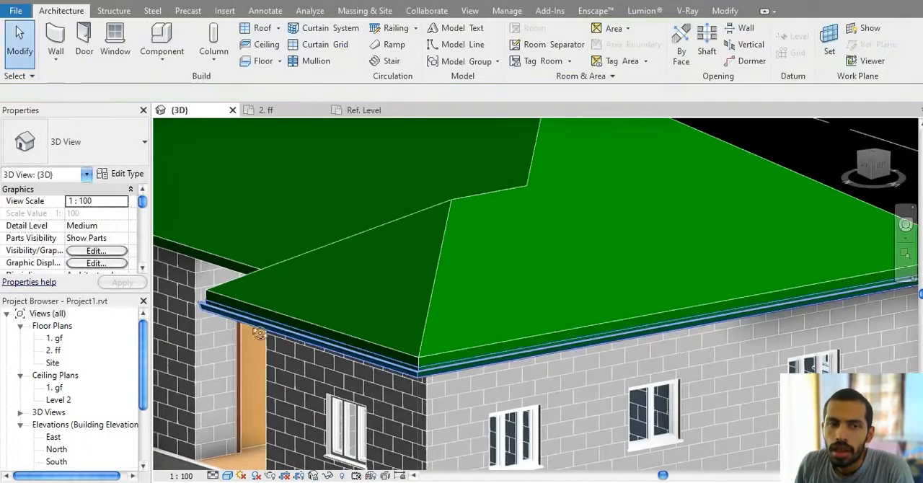
Step: Examine the gutter's end profile at the far roof corner and delete the gutter
{"action": "scroll", "coordinate": [550, 331], "scroll_direction": "up", "scroll_amount": 5}
{"action": "middle_click_drag", "start_coordinate": [820, 250], "coordinate": [599, 321]}
{"action": "scroll", "coordinate": [646, 324], "scroll_direction": "up", "scroll_amount": 6}
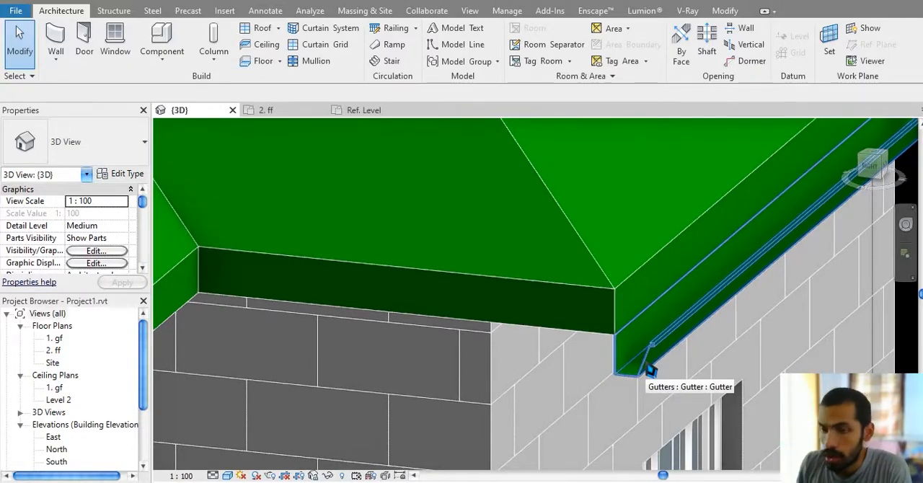
{"action": "scroll", "coordinate": [652, 370], "scroll_direction": "up", "scroll_amount": 5}
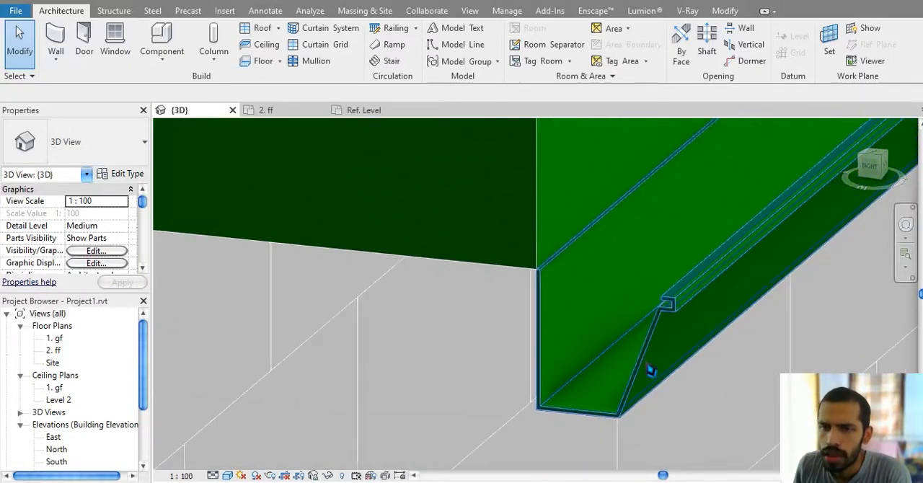
{"action": "left_click", "coordinate": [652, 370]}
{"action": "scroll", "coordinate": [651, 370], "scroll_direction": "down", "scroll_amount": 6}
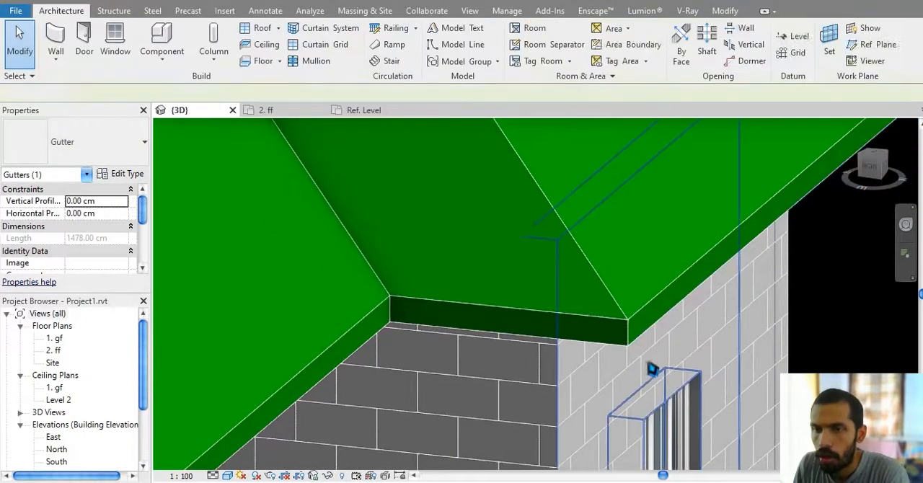
{"action": "scroll", "coordinate": [651, 370], "scroll_direction": "down", "scroll_amount": 3}
{"action": "middle_click_drag", "start_coordinate": [701, 351], "coordinate": [680, 367]}
{"action": "scroll", "coordinate": [653, 408], "scroll_direction": "down", "scroll_amount": 1}
{"action": "middle_click_drag", "start_coordinate": [503, 198], "coordinate": [598, 185]}
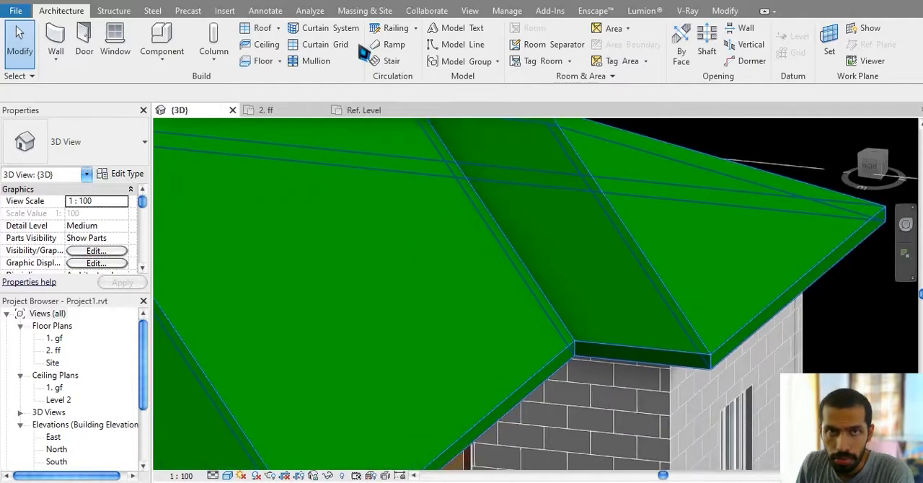
{"action": "left_click", "coordinate": [278, 29]}
{"action": "key", "text": "Escape"}
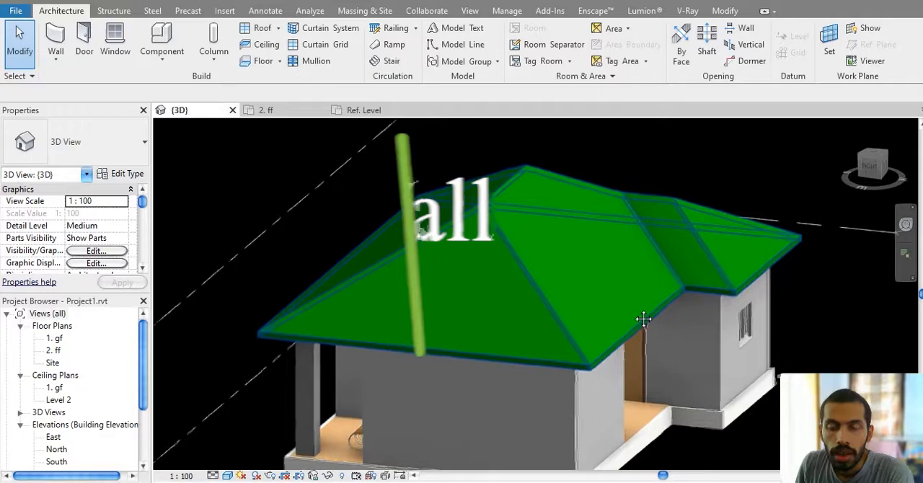
{"action": "middle_click_drag", "start_coordinate": [643, 319], "coordinate": [590, 318]}
{"action": "middle_click_drag", "start_coordinate": [310, 177], "coordinate": [378, 196]}
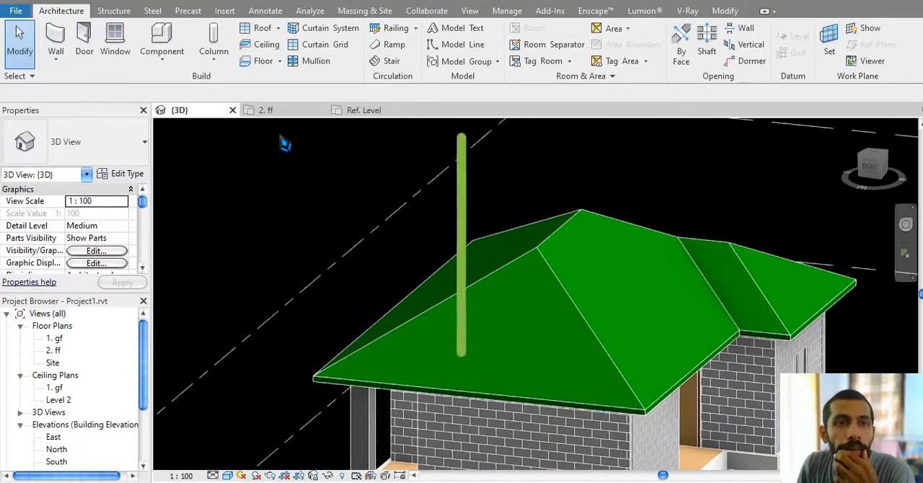
Step: Start an architectural wall and choose the Curtain Wall type for it
{"action": "left_click", "coordinate": [55, 56]}
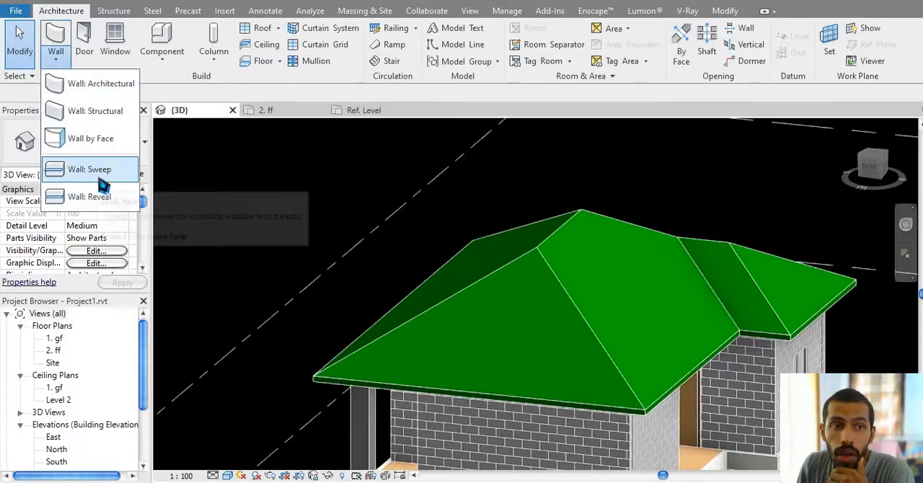
{"action": "left_click", "coordinate": [100, 84]}
{"action": "left_click", "coordinate": [94, 157]}
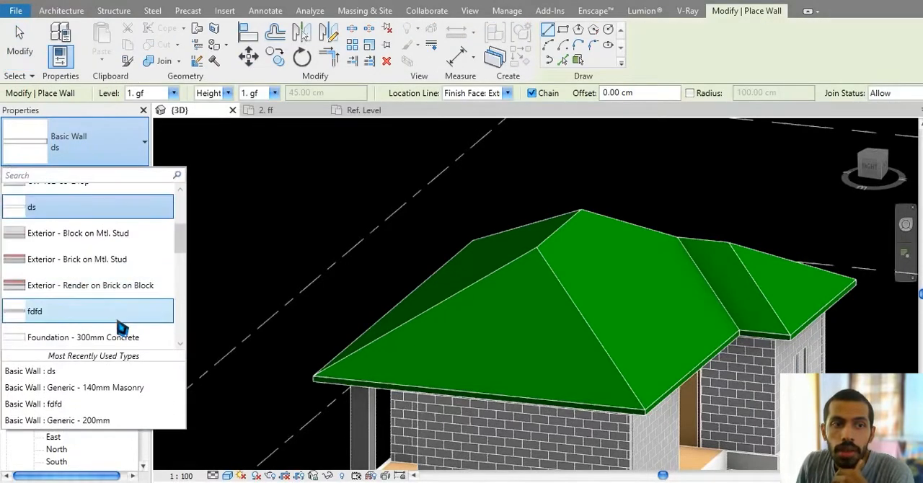
{"action": "scroll", "coordinate": [115, 295], "scroll_direction": "up", "scroll_amount": 10}
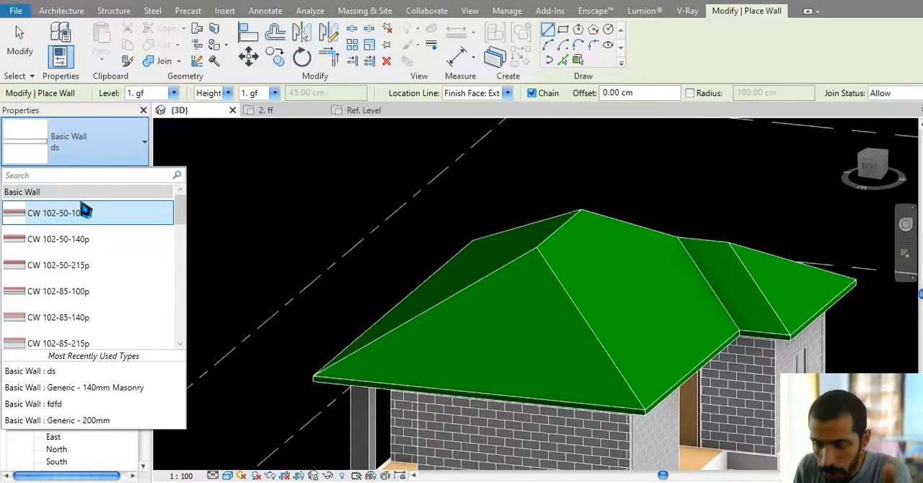
{"action": "scroll", "coordinate": [93, 243], "scroll_direction": "down", "scroll_amount": 15}
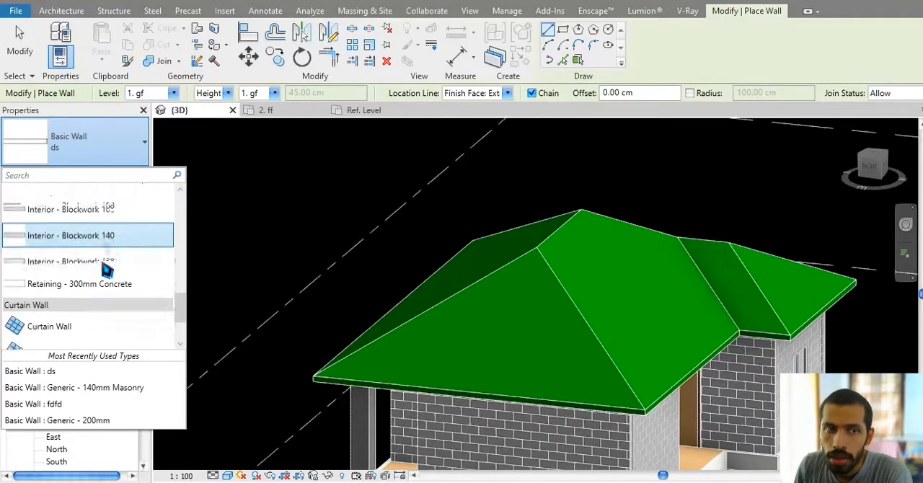
{"action": "scroll", "coordinate": [16, 303], "scroll_direction": "down", "scroll_amount": 2}
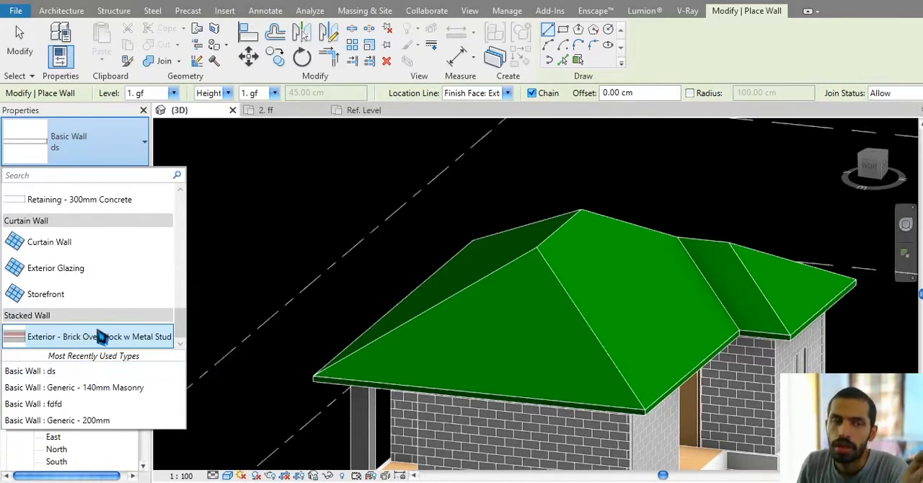
{"action": "mouse_move", "coordinate": [91, 246]}
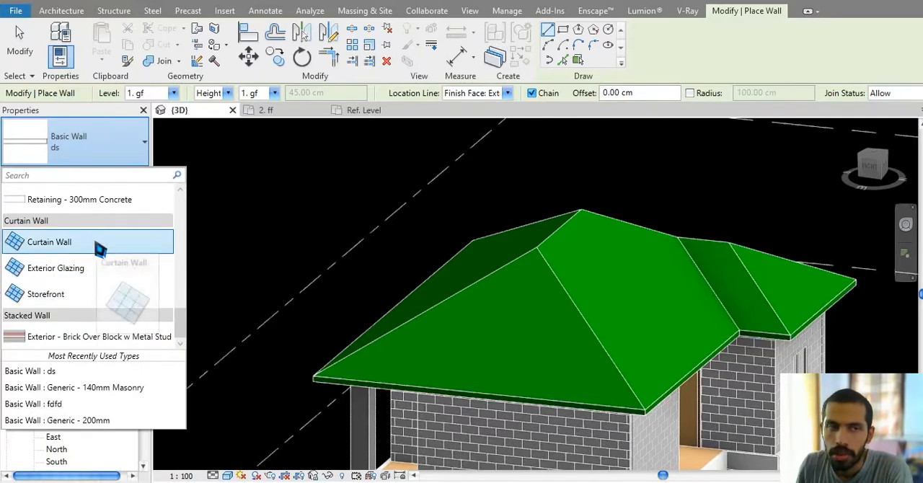
{"action": "left_click", "coordinate": [96, 243]}
{"action": "middle_click_drag", "start_coordinate": [486, 421], "coordinate": [424, 270]}
{"action": "scroll", "coordinate": [460, 382], "scroll_direction": "down", "scroll_amount": 1}
{"action": "middle_click_drag", "start_coordinate": [460, 382], "coordinate": [453, 306]}
{"action": "left_click", "coordinate": [364, 315]}
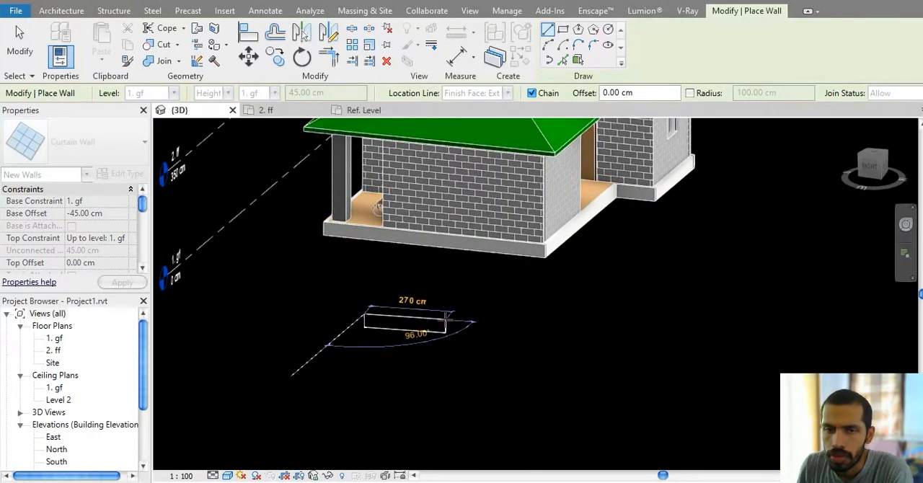
{"action": "key", "text": "Escape"}
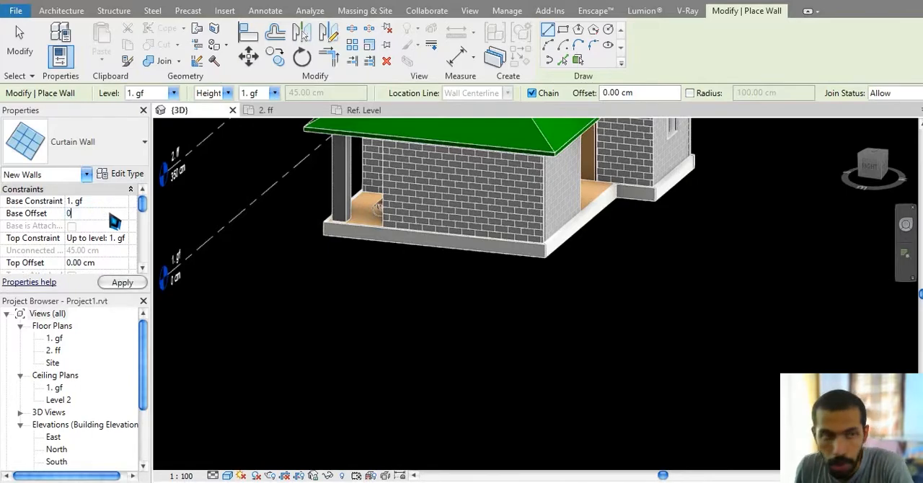
Step: Draw a curtain wall about 1170 cm long in front of the house, with base offset 0 and top constraint Up to level: 2. ff
{"action": "left_click", "coordinate": [124, 241]}
{"action": "left_click", "coordinate": [115, 272]}
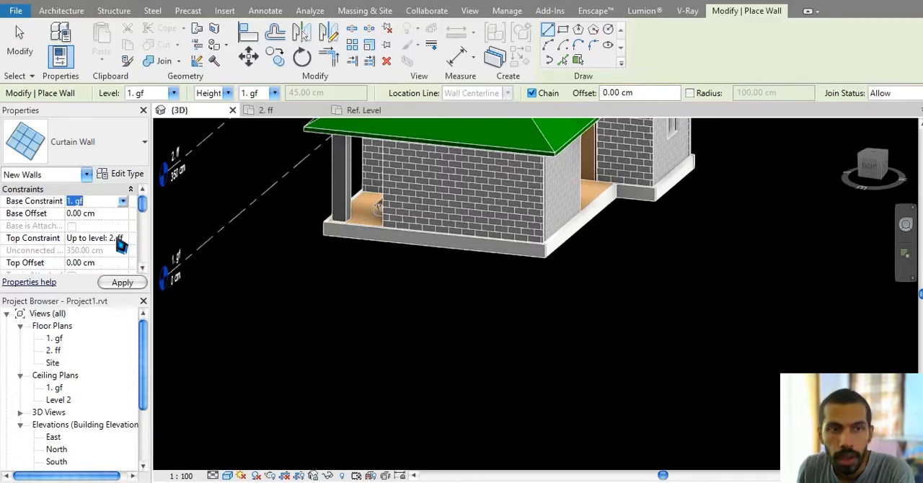
{"action": "left_click", "coordinate": [328, 304]}
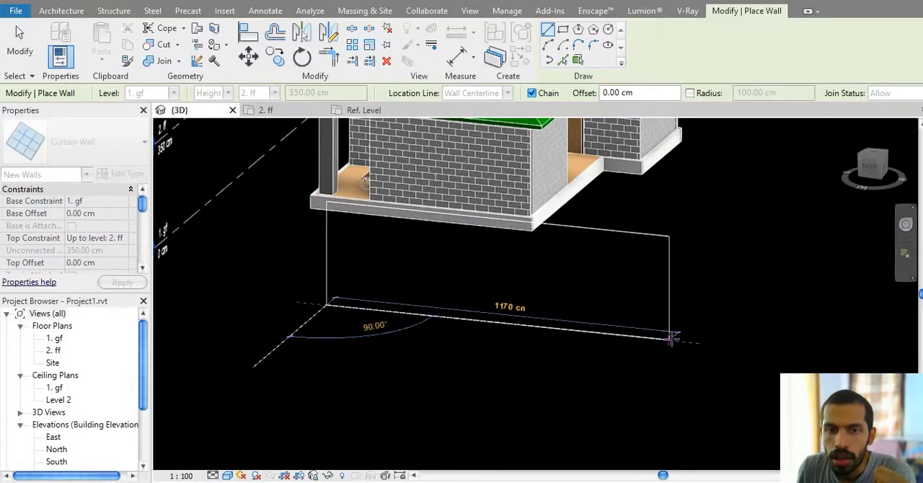
{"action": "left_click", "coordinate": [671, 335]}
{"action": "key", "text": "Escape"}
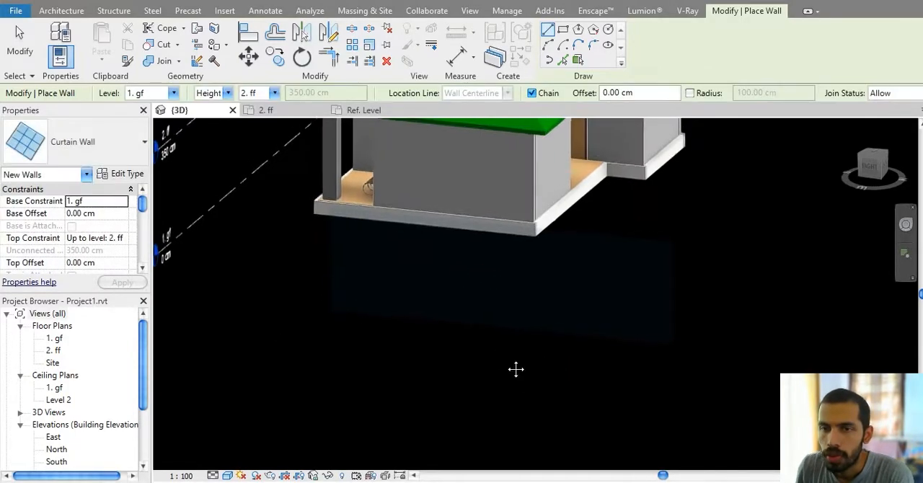
Step: Switch the type of the wall being placed to Curtain Wall Exterior Glazing
{"action": "middle_click_drag", "start_coordinate": [513, 320], "coordinate": [510, 284], "text": "shift"}
{"action": "middle_click_drag", "start_coordinate": [503, 225], "coordinate": [505, 352]}
{"action": "scroll", "coordinate": [482, 287], "scroll_direction": "up", "scroll_amount": 3}
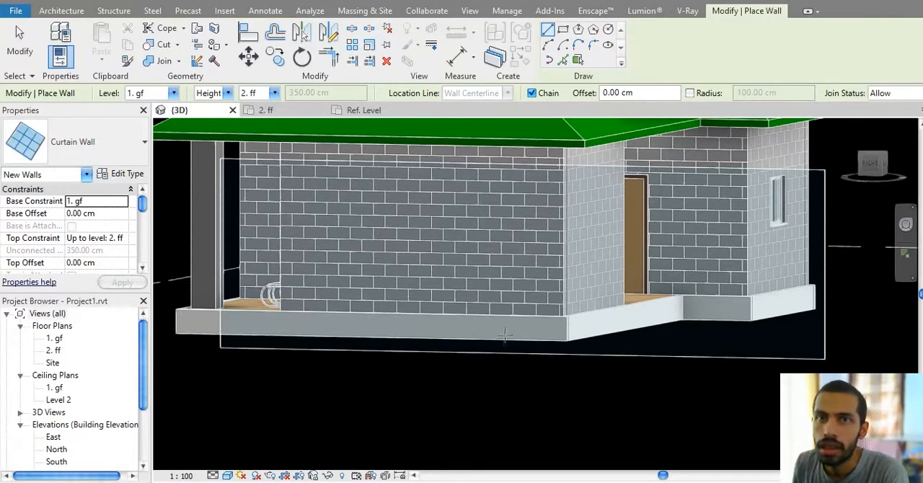
{"action": "middle_click_drag", "start_coordinate": [505, 334], "coordinate": [494, 324]}
{"action": "left_click", "coordinate": [94, 153]}
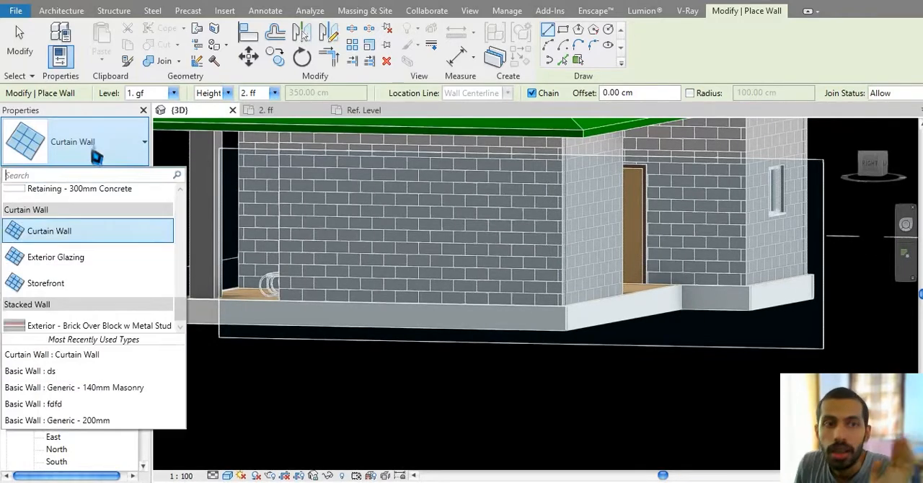
{"action": "left_click", "coordinate": [94, 259]}
{"action": "middle_click_drag", "start_coordinate": [432, 395], "coordinate": [457, 324]}
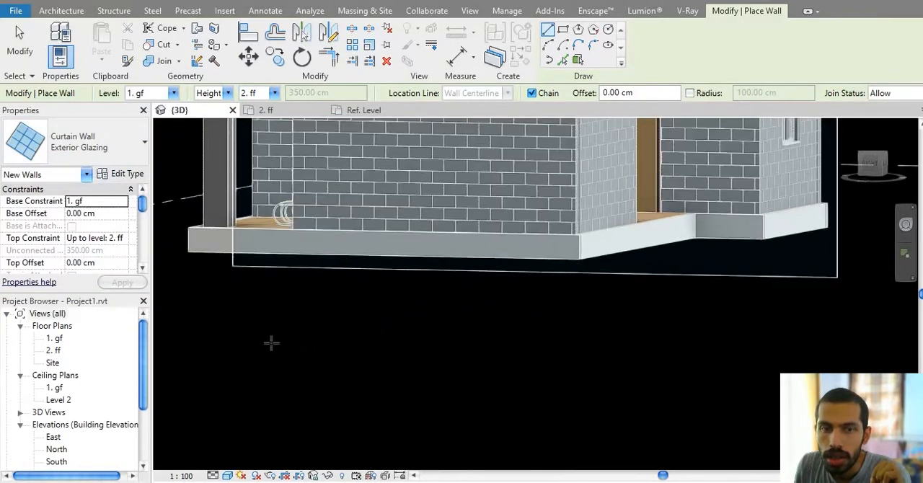
Step: Draw an Exterior Glazing wall about 1100 cm long in front of the first curtain wall, reaching up to level 2. ff
{"action": "left_click", "coordinate": [235, 349]}
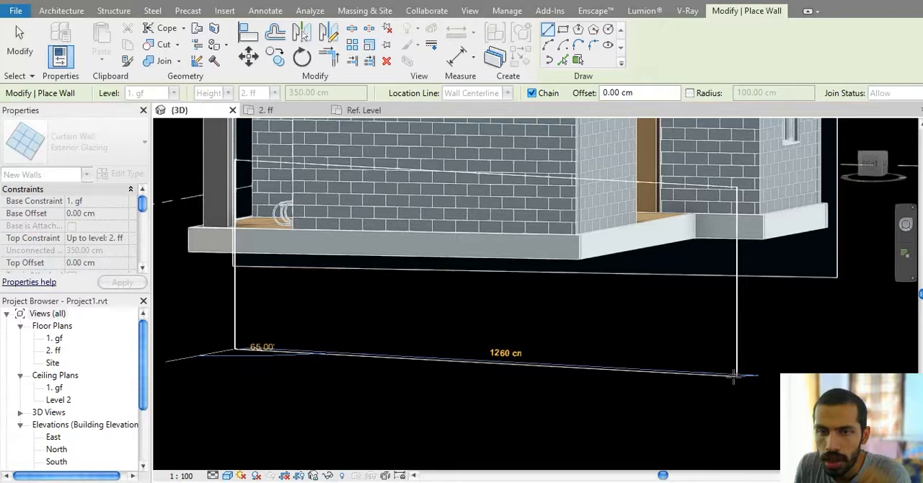
{"action": "scroll", "coordinate": [732, 377], "scroll_direction": "down", "scroll_amount": 3}
{"action": "middle_click_drag", "start_coordinate": [700, 377], "coordinate": [603, 213], "text": "shift"}
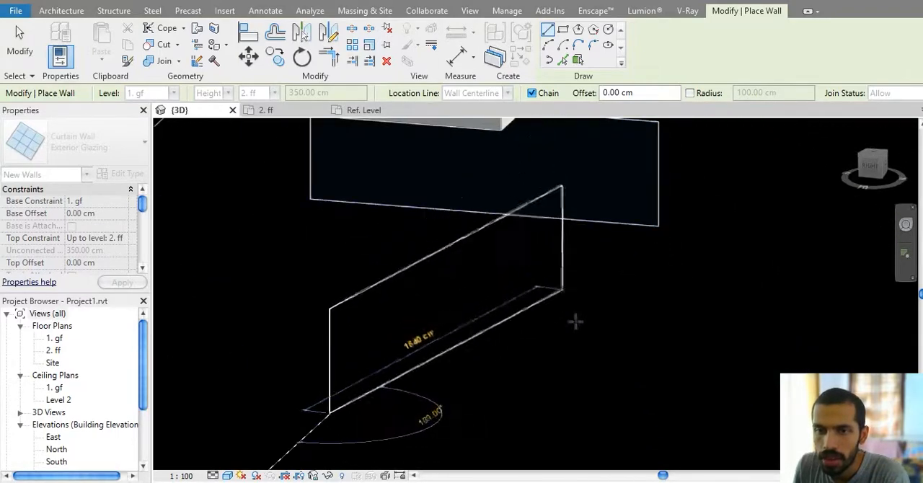
{"action": "middle_click_drag", "start_coordinate": [599, 426], "coordinate": [591, 336]}
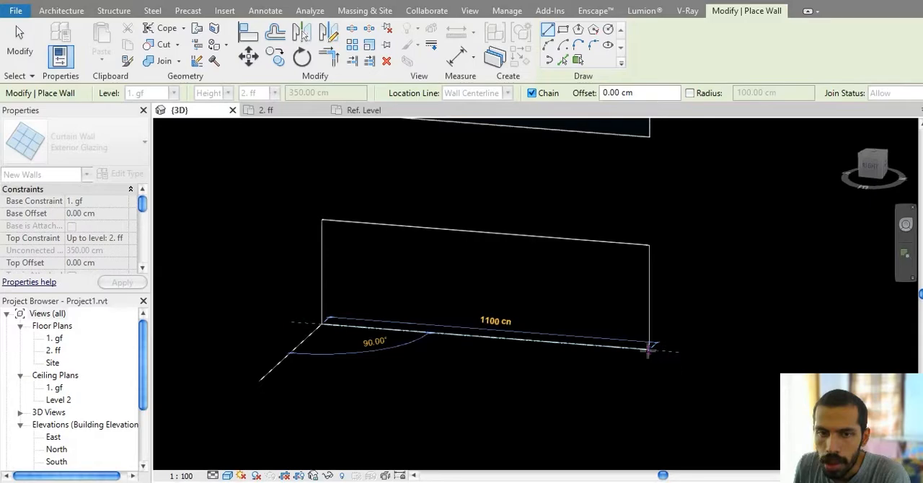
{"action": "left_click", "coordinate": [649, 351]}
{"action": "key", "text": "Escape"}
{"action": "key", "text": "Escape"}
Step: Select a single glazed panel of the Exterior Glazing wall and examine how the wall is divided
{"action": "scroll", "coordinate": [505, 303], "scroll_direction": "up", "scroll_amount": 4}
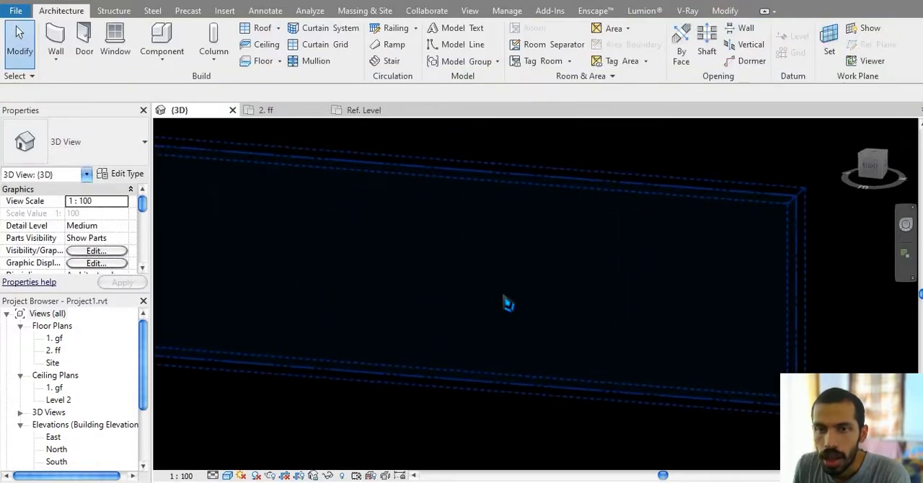
{"action": "key", "text": "Tab"}
{"action": "left_click", "coordinate": [474, 269]}
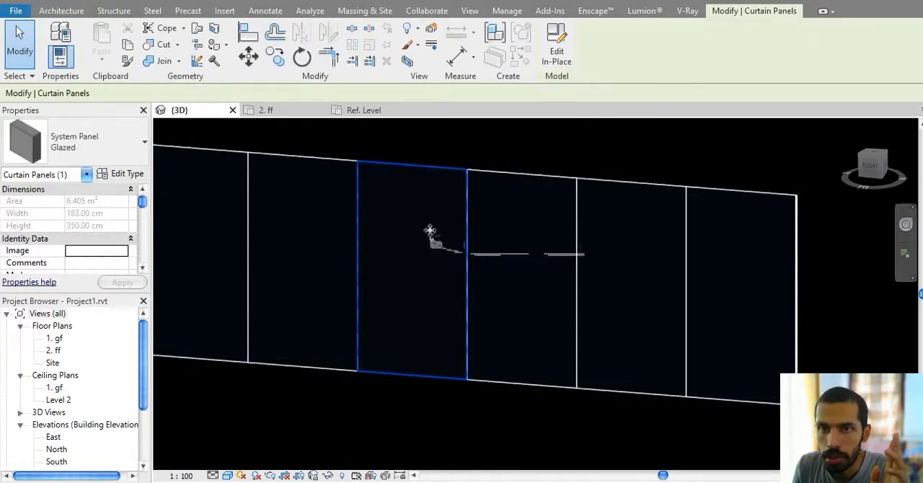
{"action": "scroll", "coordinate": [428, 232], "scroll_direction": "down", "scroll_amount": 3}
{"action": "left_click", "coordinate": [513, 347]}
{"action": "scroll", "coordinate": [525, 427], "scroll_direction": "down", "scroll_amount": 1}
{"action": "middle_click_drag", "start_coordinate": [513, 346], "coordinate": [514, 307]}
{"action": "middle_click_drag", "start_coordinate": [398, 244], "coordinate": [393, 222]}
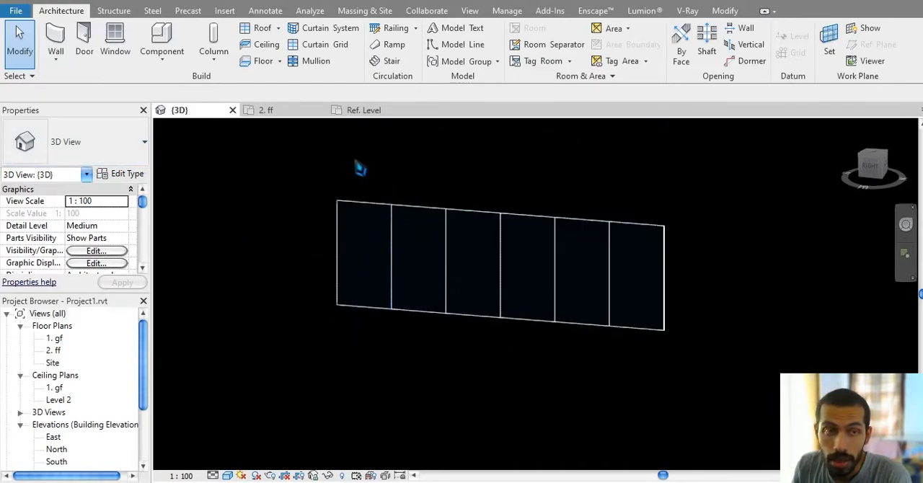
Step: Draw a Storefront curtain wall about 1190 cm long in front of the Exterior Glazing wall, reaching up to level 2. ff
{"action": "left_click", "coordinate": [79, 142]}
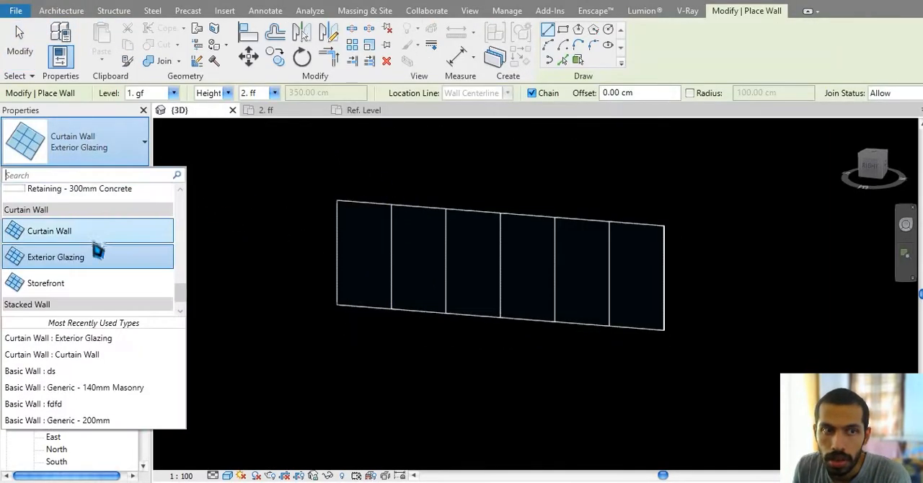
{"action": "left_click", "coordinate": [101, 282]}
{"action": "middle_click_drag", "start_coordinate": [524, 384], "coordinate": [503, 309]}
{"action": "left_click", "coordinate": [301, 316]}
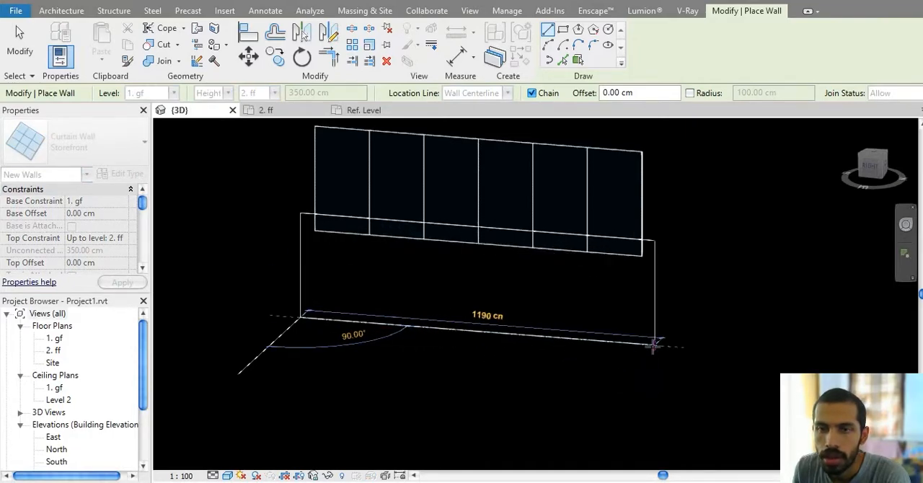
{"action": "left_click", "coordinate": [653, 347]}
{"action": "key", "text": "Escape"}
{"action": "key", "text": "Escape"}
Step: Examine the Storefront wall's mullions and grid, and compare it with the other sample walls and the house's exterior wall
{"action": "scroll", "coordinate": [532, 267], "scroll_direction": "up", "scroll_amount": 6}
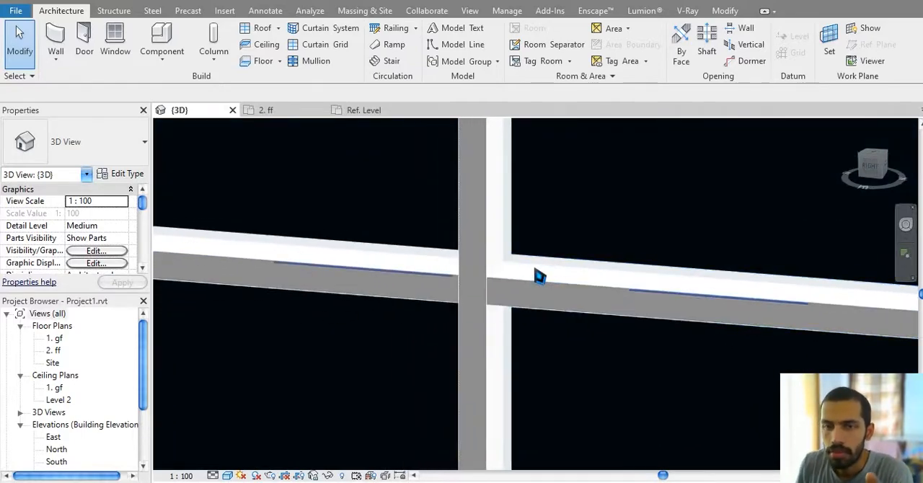
{"action": "scroll", "coordinate": [415, 256], "scroll_direction": "down", "scroll_amount": 3}
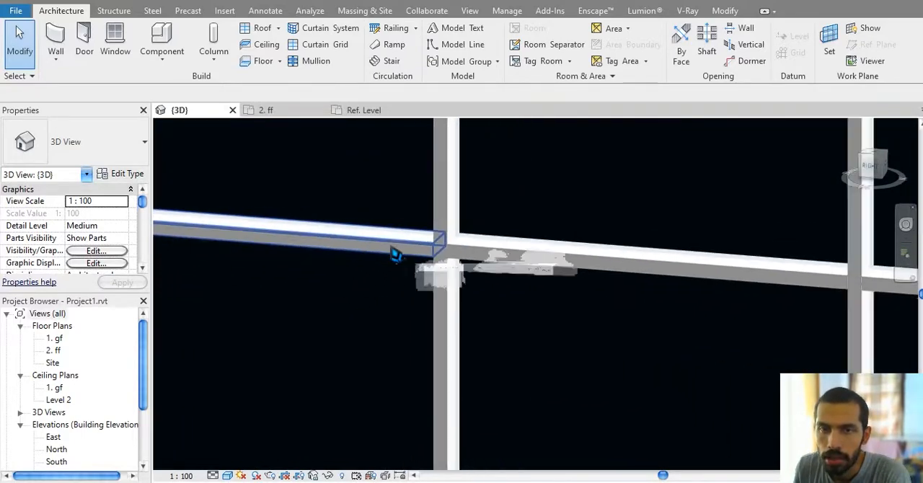
{"action": "scroll", "coordinate": [604, 267], "scroll_direction": "down", "scroll_amount": 4}
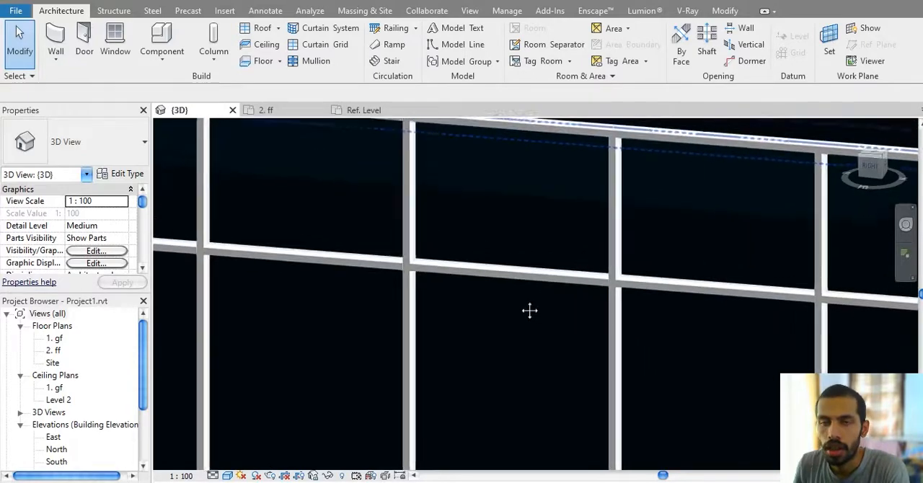
{"action": "scroll", "coordinate": [530, 311], "scroll_direction": "down", "scroll_amount": 5}
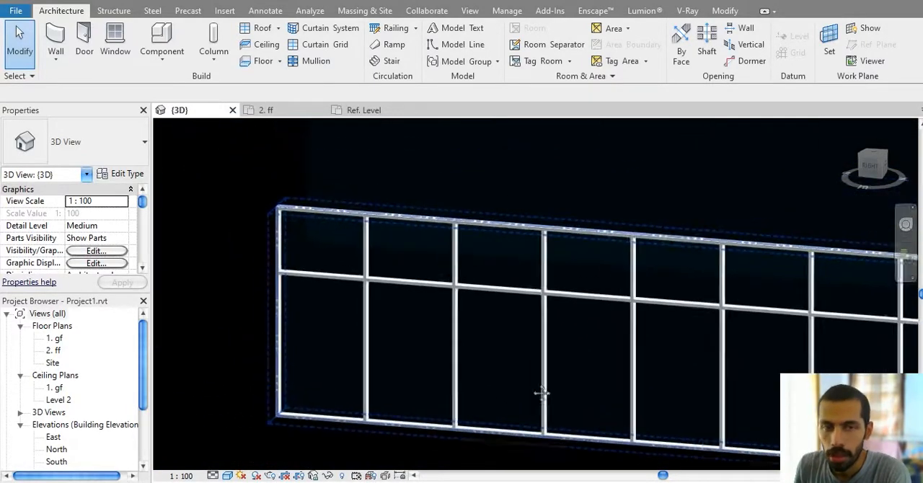
{"action": "scroll", "coordinate": [542, 393], "scroll_direction": "down", "scroll_amount": 5}
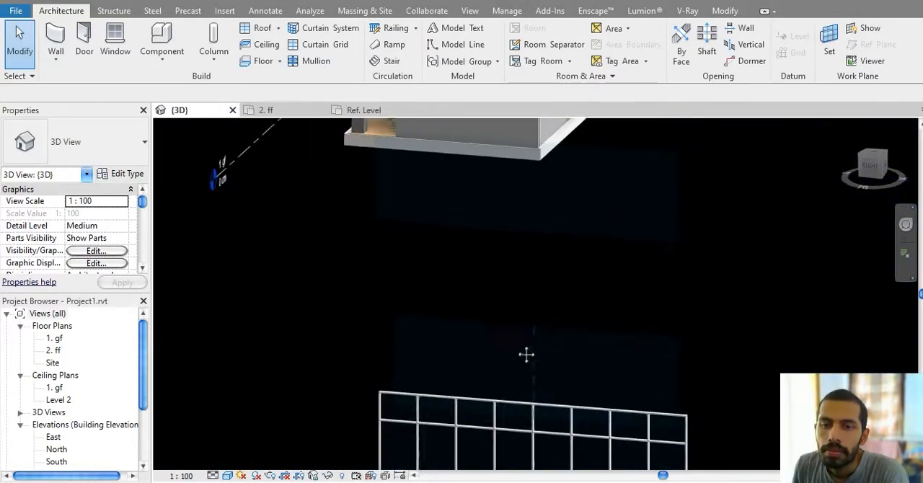
{"action": "scroll", "coordinate": [527, 354], "scroll_direction": "down", "scroll_amount": 4}
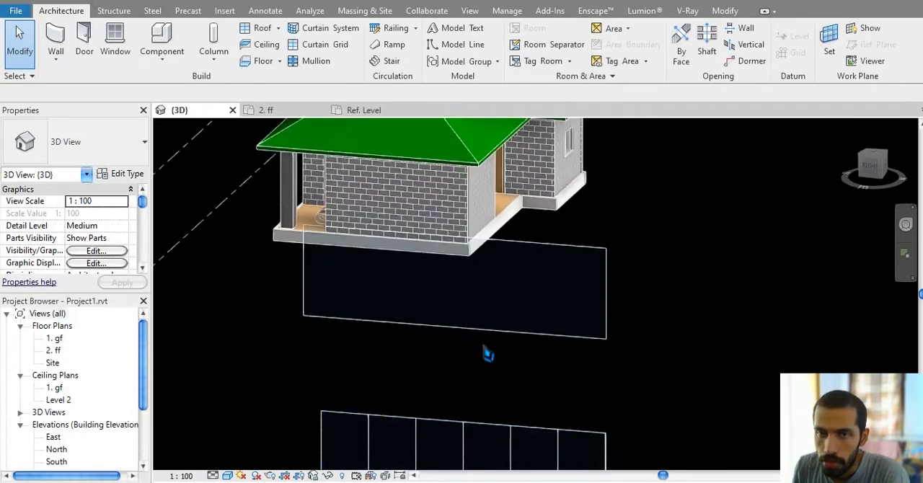
{"action": "middle_click_drag", "start_coordinate": [494, 313], "coordinate": [476, 360]}
{"action": "middle_click_drag", "start_coordinate": [429, 315], "coordinate": [441, 351]}
{"action": "scroll", "coordinate": [334, 287], "scroll_direction": "up", "scroll_amount": 4}
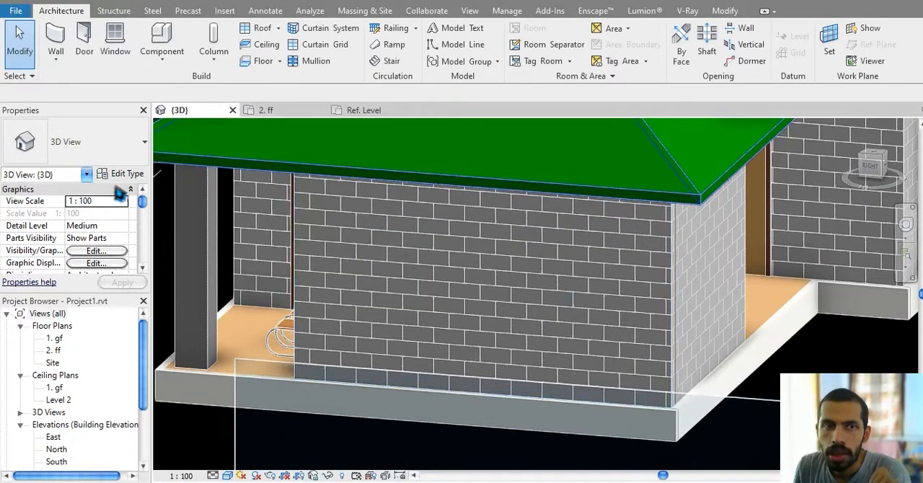
Step: Open the 1. gf floor plan and delete the three sample curtain walls beside the house
{"action": "double_click", "coordinate": [55, 338]}
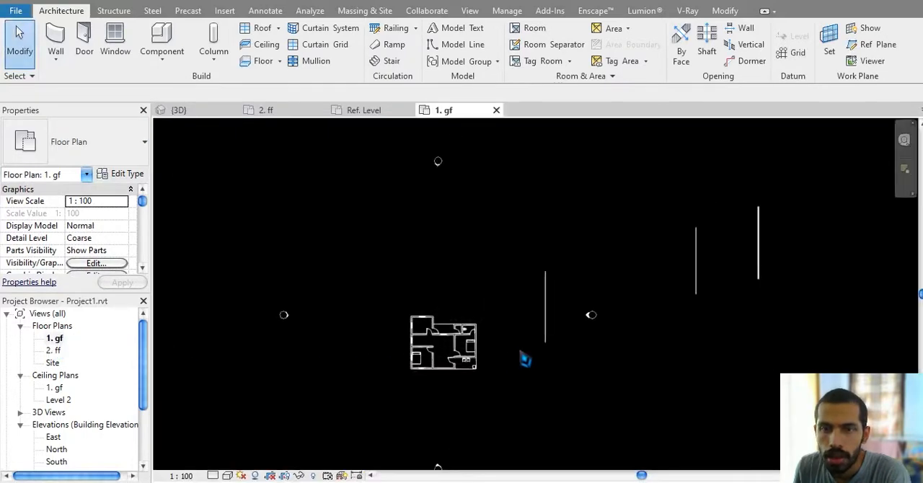
{"action": "scroll", "coordinate": [505, 360], "scroll_direction": "up", "scroll_amount": 5}
{"action": "scroll", "coordinate": [441, 372], "scroll_direction": "down", "scroll_amount": 3}
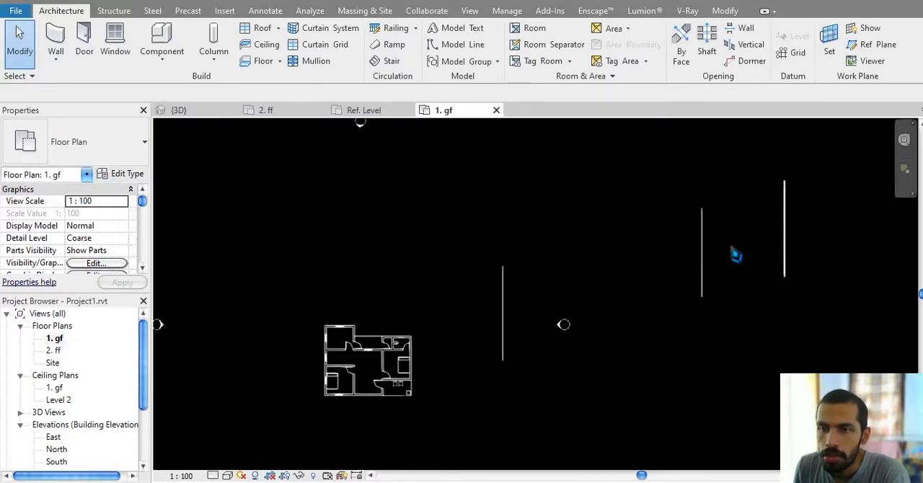
{"action": "middle_click_drag", "start_coordinate": [735, 255], "coordinate": [636, 291]}
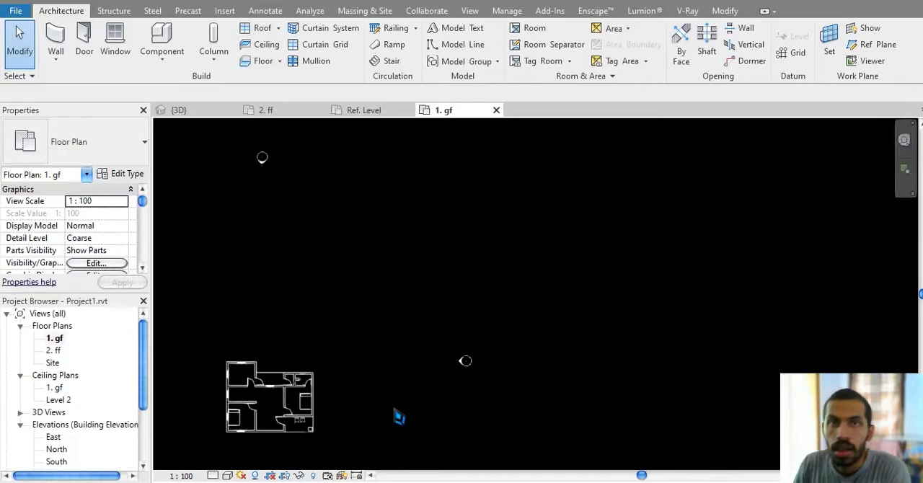
Step: Start an architectural wall in the ground floor plan with the Curtain Wall type
{"action": "middle_click_drag", "start_coordinate": [389, 415], "coordinate": [401, 336]}
{"action": "scroll", "coordinate": [400, 339], "scroll_direction": "up", "scroll_amount": 6}
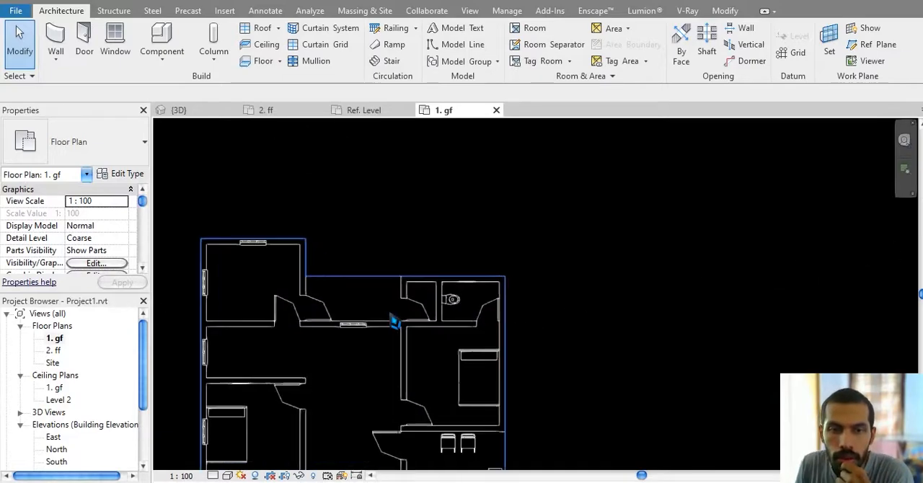
{"action": "scroll", "coordinate": [401, 332], "scroll_direction": "up", "scroll_amount": 2}
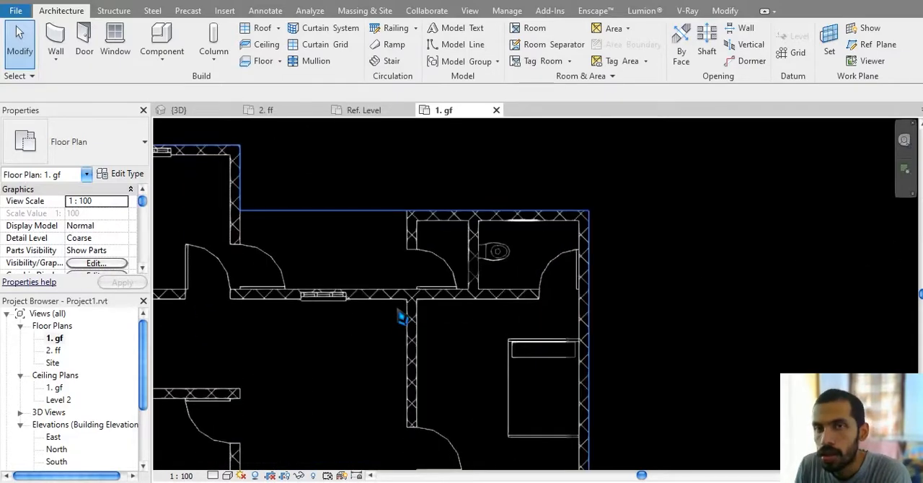
{"action": "mouse_move", "coordinate": [428, 312]}
{"action": "middle_mouse_down"}
{"action": "mouse_move", "coordinate": [452, 239]}
{"action": "mouse_move", "coordinate": [426, 296]}
{"action": "middle_mouse_up"}
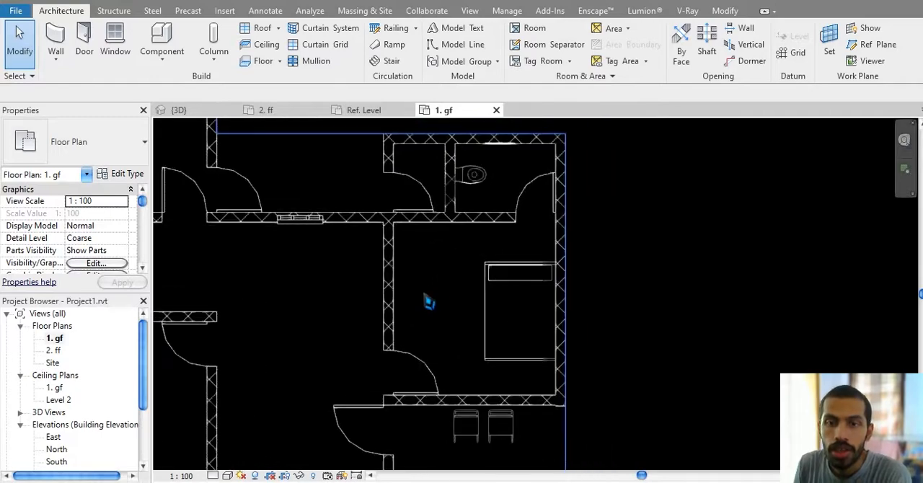
{"action": "left_click", "coordinate": [64, 38]}
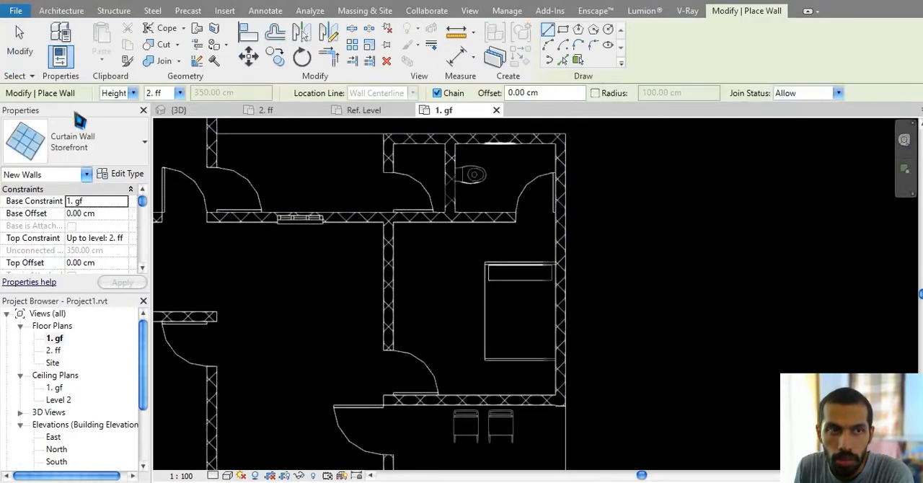
{"action": "left_click", "coordinate": [122, 149]}
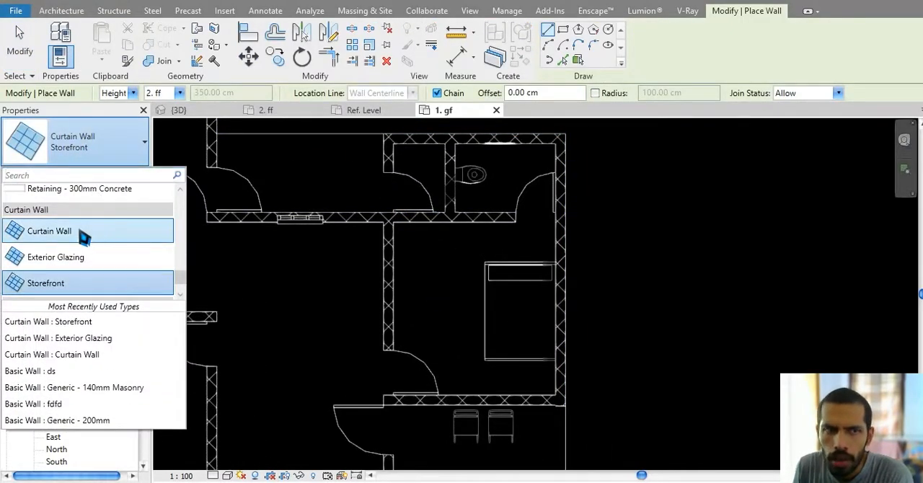
{"action": "left_click", "coordinate": [85, 238]}
Step: Change the type of the wall being placed to Curtain Wall Storefront
{"action": "scroll", "coordinate": [524, 268], "scroll_direction": "up", "scroll_amount": 4}
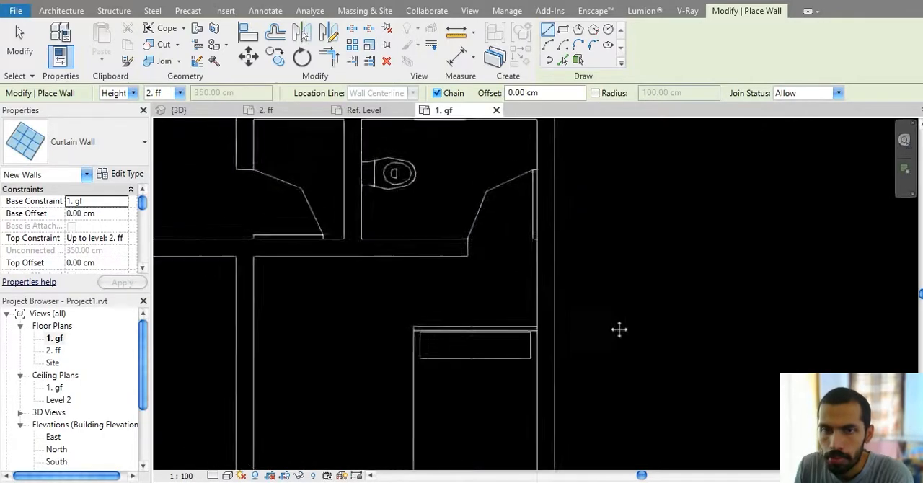
{"action": "scroll", "coordinate": [618, 330], "scroll_direction": "down", "scroll_amount": 5}
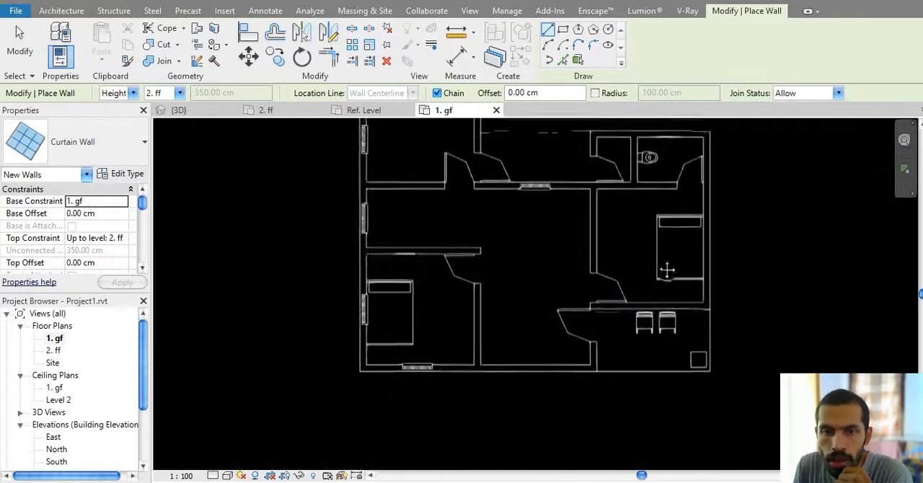
{"action": "middle_click_drag", "start_coordinate": [667, 270], "coordinate": [674, 253]}
{"action": "middle_click_drag", "start_coordinate": [585, 309], "coordinate": [496, 330]}
{"action": "middle_click_drag", "start_coordinate": [548, 303], "coordinate": [462, 355]}
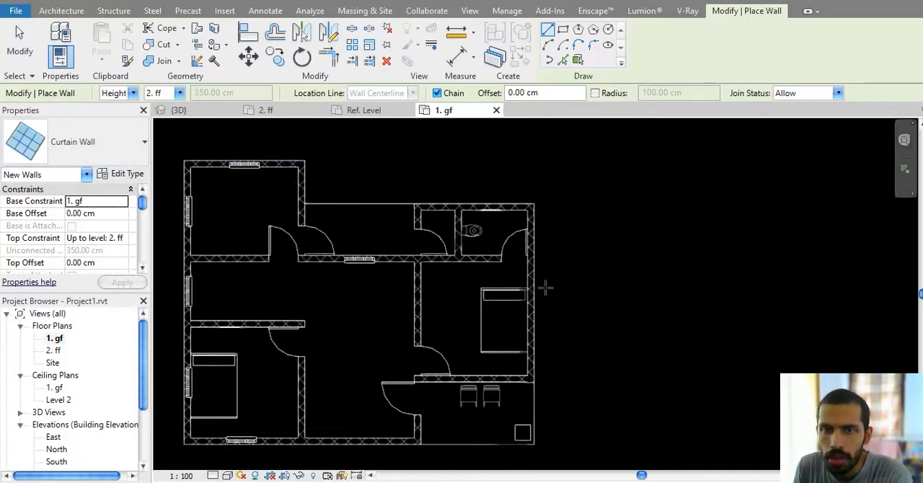
{"action": "left_click", "coordinate": [87, 142]}
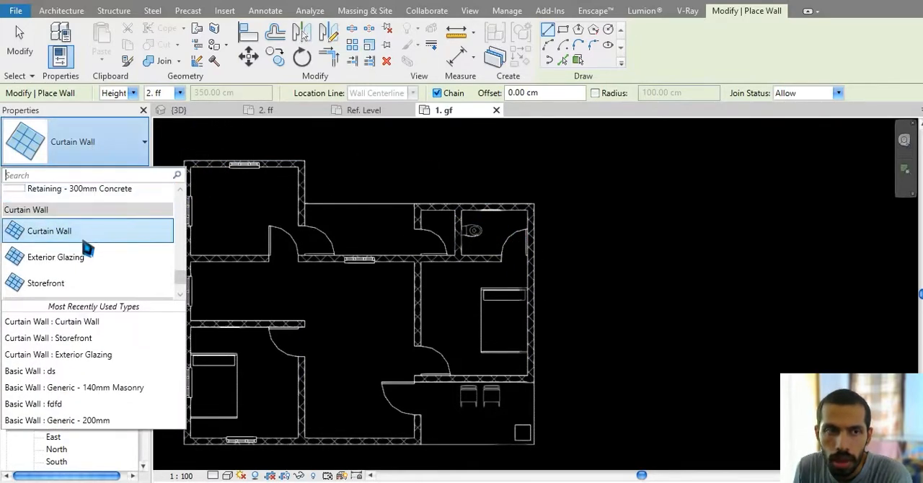
{"action": "left_click", "coordinate": [47, 283]}
Step: Review the Storefront type's properties, including Automatically Embed and the grid and mullion settings
{"action": "scroll", "coordinate": [554, 290], "scroll_direction": "up", "scroll_amount": 2}
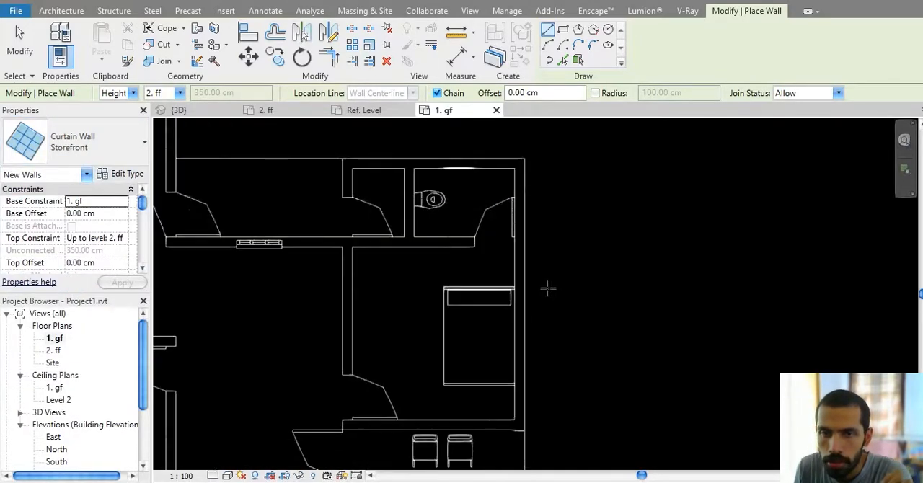
{"action": "middle_click_drag", "start_coordinate": [548, 289], "coordinate": [543, 254]}
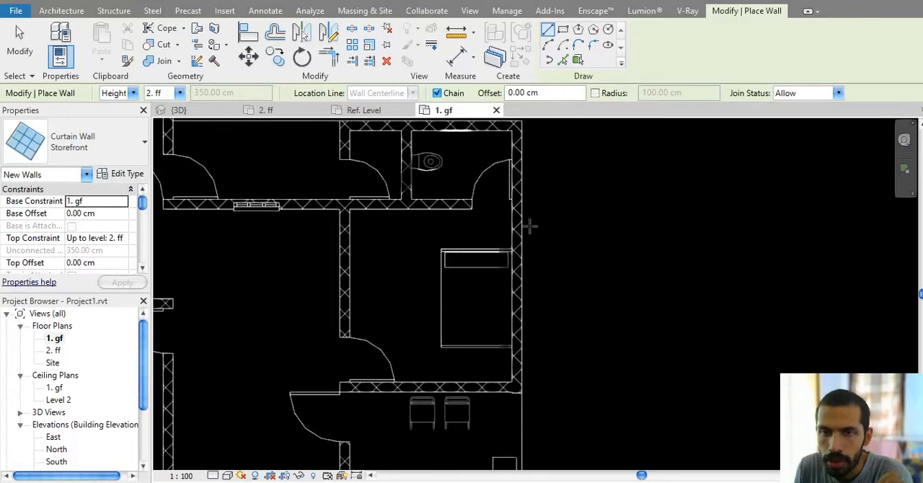
{"action": "left_click", "coordinate": [130, 175]}
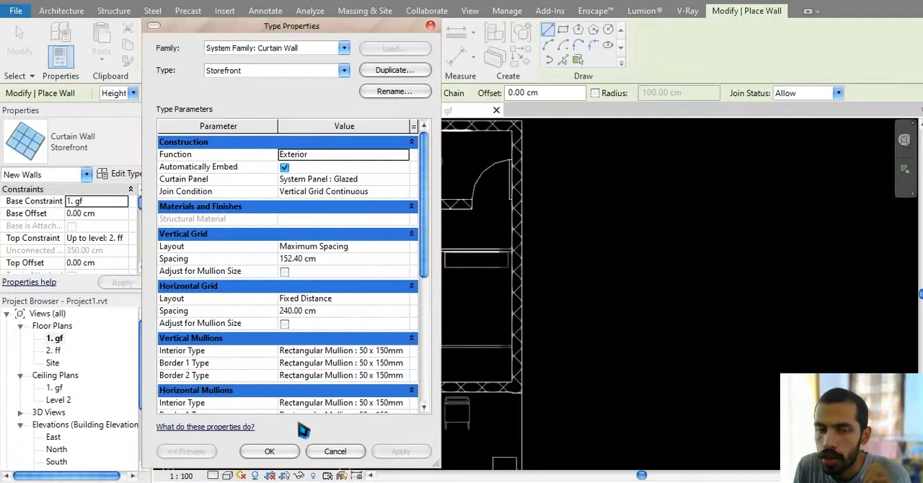
{"action": "left_click", "coordinate": [269, 451]}
Step: Draw the Storefront curtain wall along the bedroom's exterior wall, about 310 cm long, so that it embeds in the wall
{"action": "scroll", "coordinate": [513, 215], "scroll_direction": "up", "scroll_amount": 3}
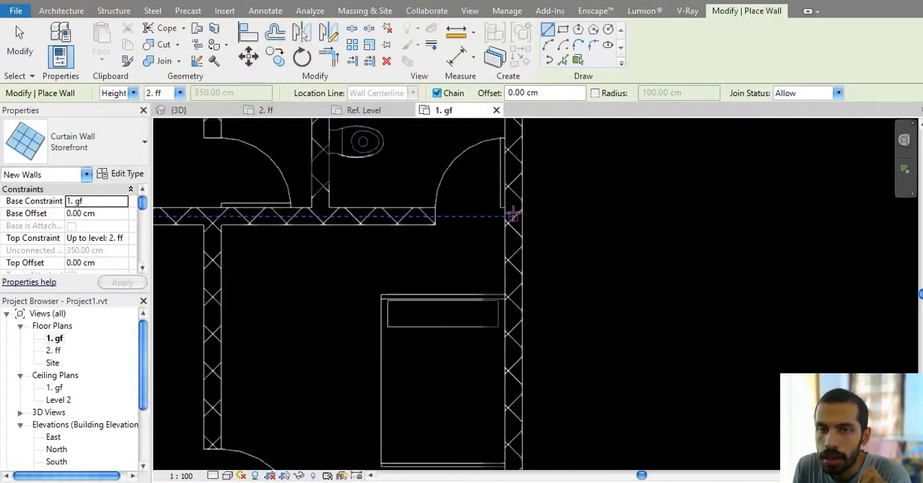
{"action": "left_click", "coordinate": [513, 215]}
{"action": "middle_click_drag", "start_coordinate": [519, 423], "coordinate": [507, 269]}
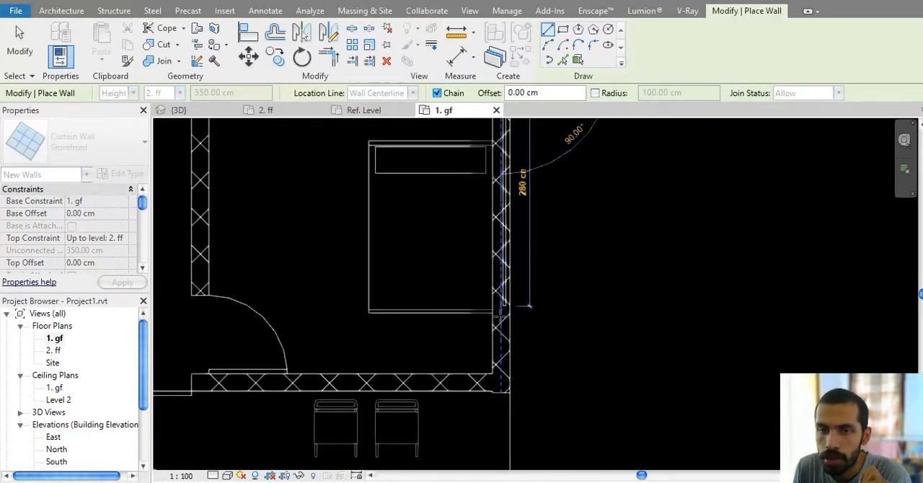
{"action": "left_click", "coordinate": [503, 339]}
{"action": "key", "text": "Escape"}
{"action": "key", "text": "Escape"}
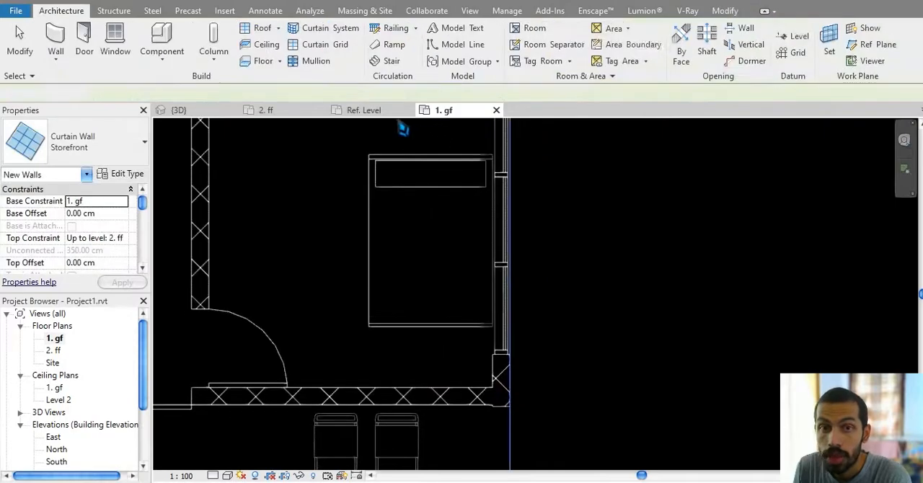
Step: Open the 3D view, select the embedded Storefront wall and open its length dimension for editing
{"action": "left_click", "coordinate": [204, 112]}
{"action": "middle_click_drag", "start_coordinate": [661, 295], "coordinate": [683, 289], "text": "shift"}
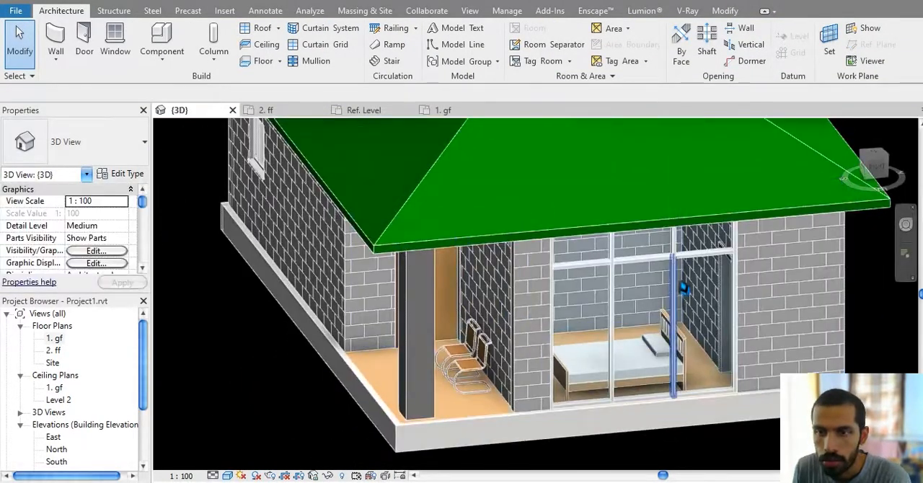
{"action": "scroll", "coordinate": [684, 289], "scroll_direction": "up", "scroll_amount": 3}
{"action": "middle_click_drag", "start_coordinate": [728, 321], "coordinate": [691, 263]}
{"action": "middle_click_drag", "start_coordinate": [694, 326], "coordinate": [679, 339]}
{"action": "left_click", "coordinate": [683, 333]}
{"action": "scroll", "coordinate": [679, 339], "scroll_direction": "down", "scroll_amount": 1}
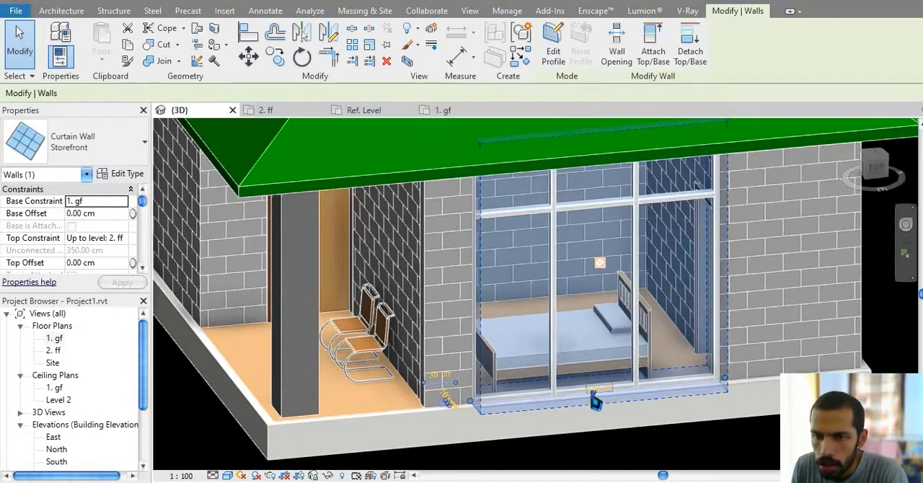
{"action": "left_click", "coordinate": [596, 392]}
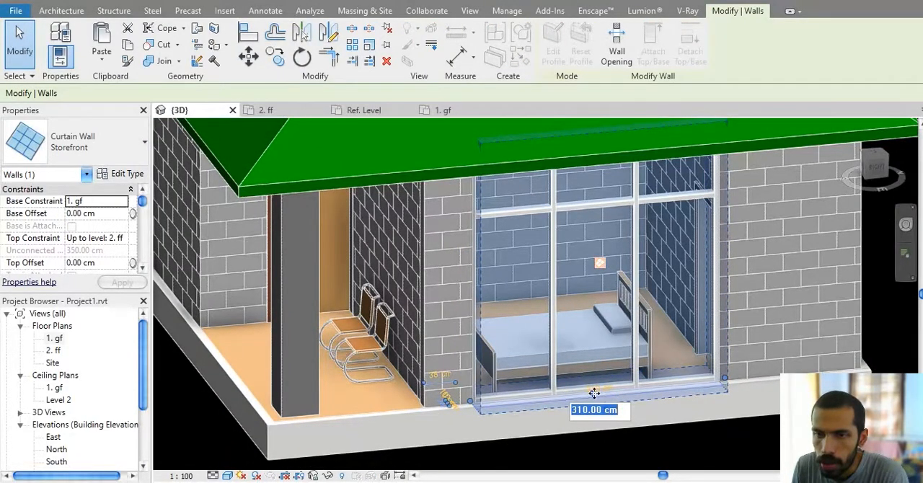
{"action": "left_click", "coordinate": [591, 310]}
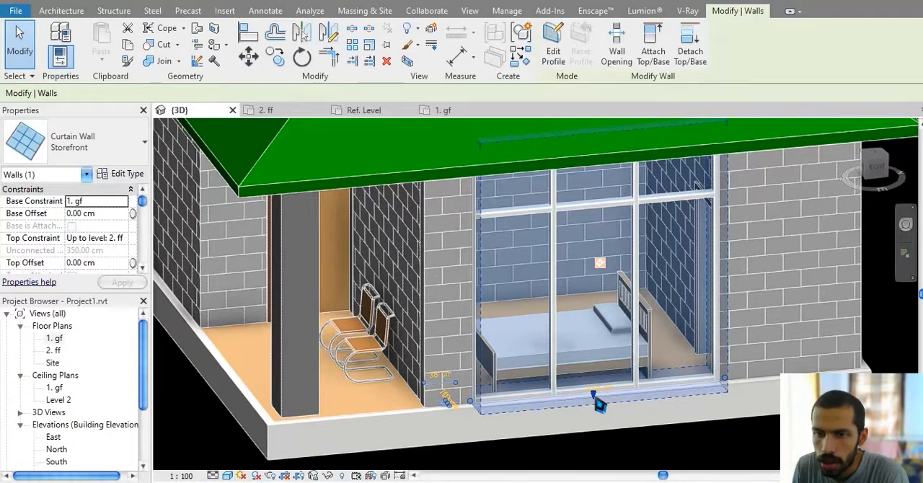
Step: Lower the top edge of the embedded Storefront wall to a top offset of about -83 cm
{"action": "scroll", "coordinate": [597, 406], "scroll_direction": "up", "scroll_amount": 3}
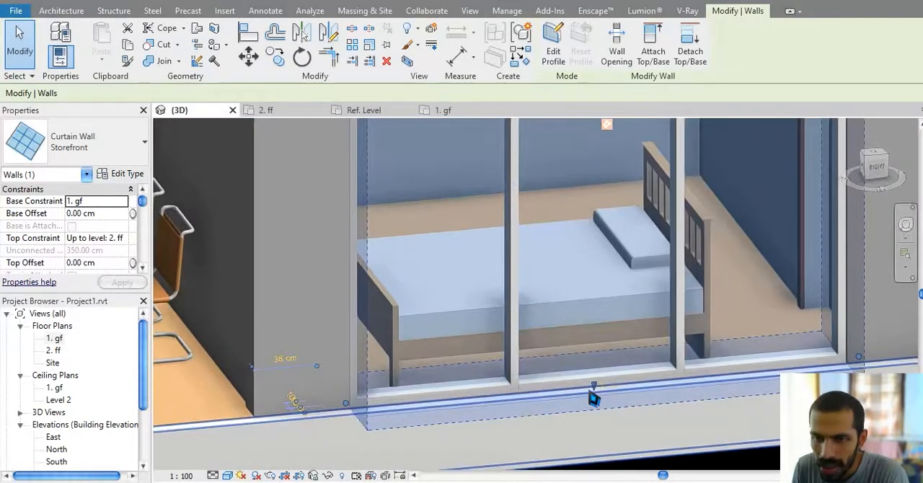
{"action": "scroll", "coordinate": [597, 394], "scroll_direction": "down", "scroll_amount": 5}
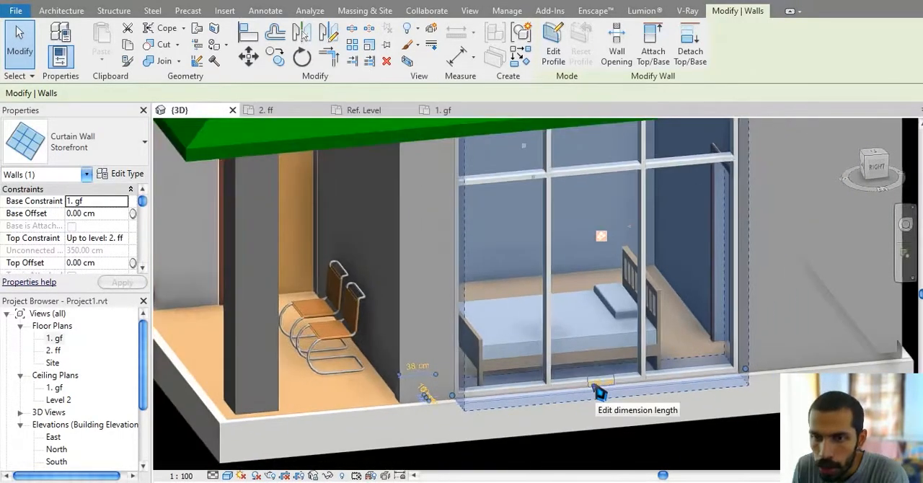
{"action": "scroll", "coordinate": [611, 288], "scroll_direction": "up", "scroll_amount": 3}
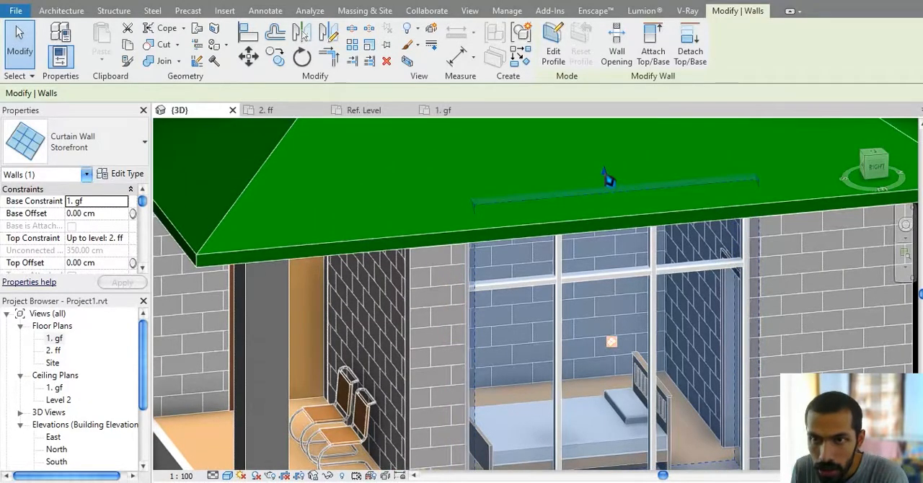
{"action": "left_click_drag", "start_coordinate": [608, 179], "coordinate": [604, 248]}
{"action": "key", "text": "Escape"}
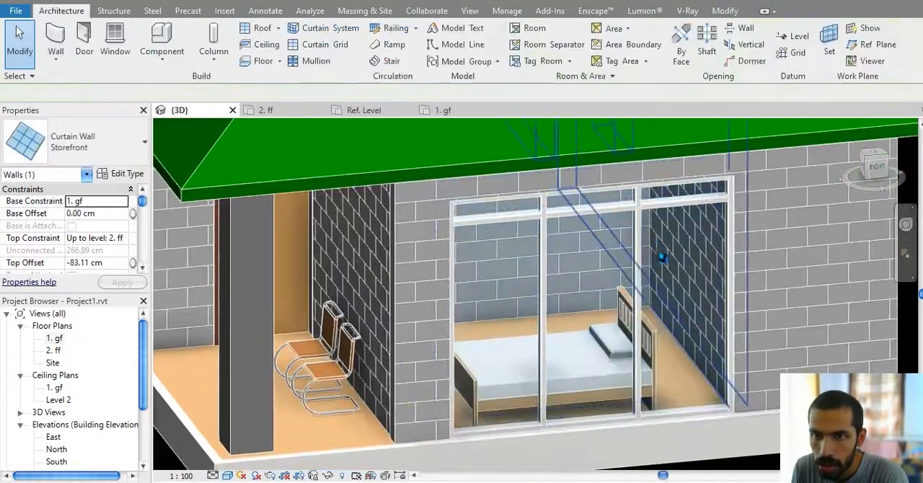
Step: Inspect the embedded Storefront wall and one of its interior vertical mullions in the 3D view
{"action": "middle_click_drag", "start_coordinate": [654, 318], "coordinate": [650, 392]}
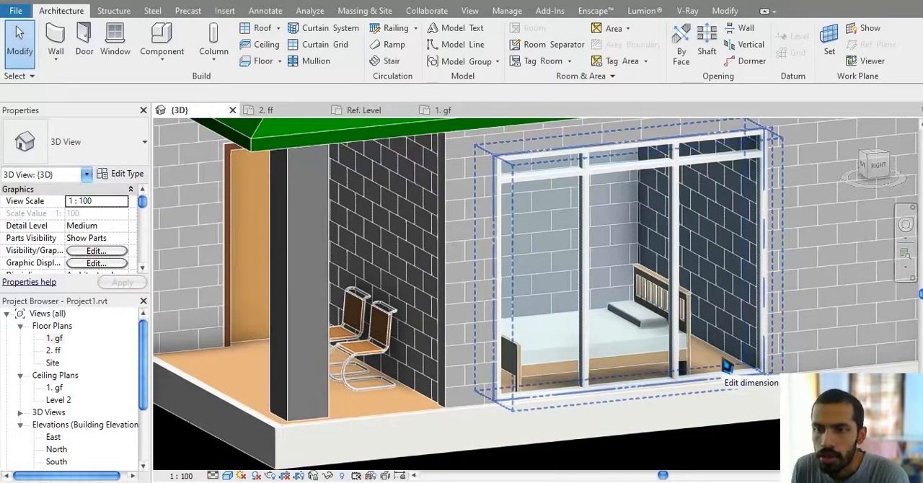
{"action": "left_click", "coordinate": [727, 367]}
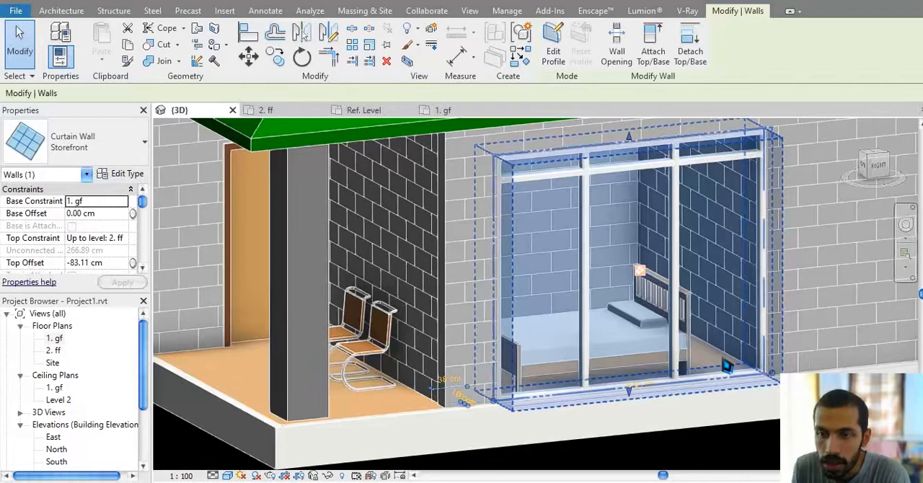
{"action": "key", "text": "Escape"}
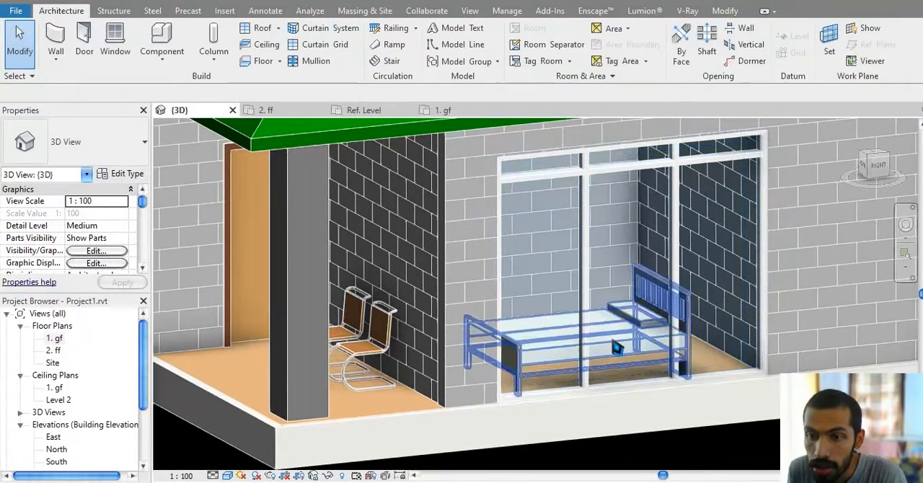
{"action": "left_click", "coordinate": [585, 271]}
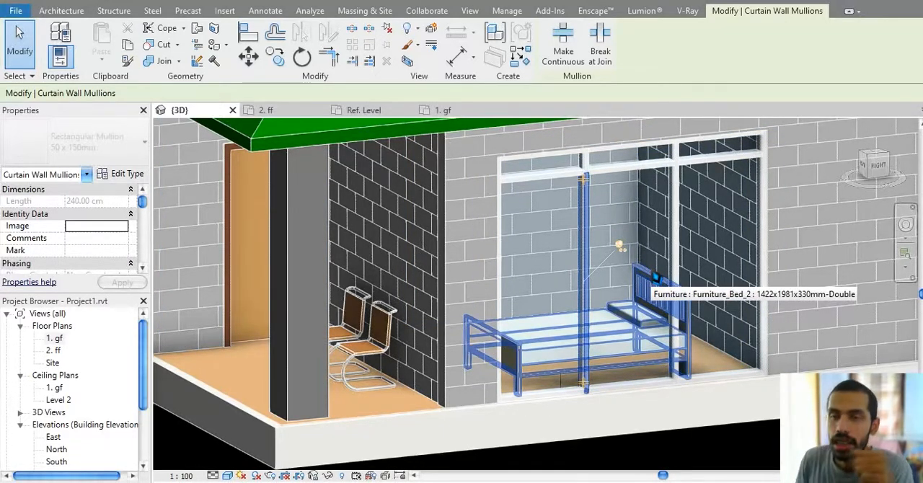
{"action": "middle_click_drag", "start_coordinate": [688, 401], "coordinate": [710, 444]}
{"action": "left_click", "coordinate": [694, 441]}
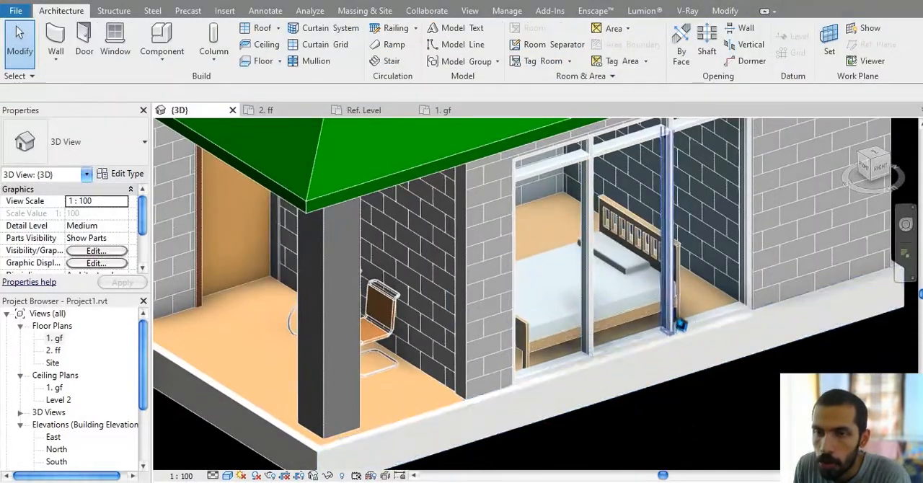
Step: Raise the bottom edge of the embedded Storefront wall to a base offset of about 89 cm
{"action": "left_click", "coordinate": [685, 321]}
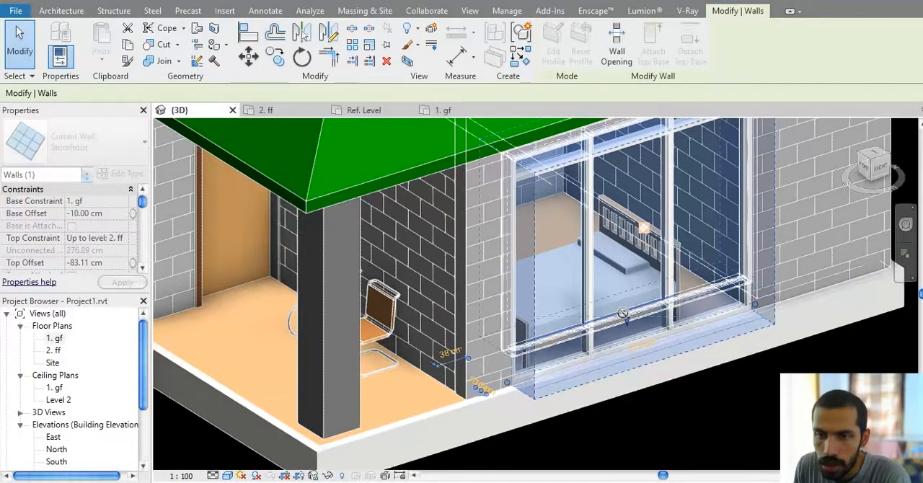
{"action": "left_click", "coordinate": [697, 396]}
{"action": "middle_click_drag", "start_coordinate": [698, 390], "coordinate": [666, 388], "text": "shift"}
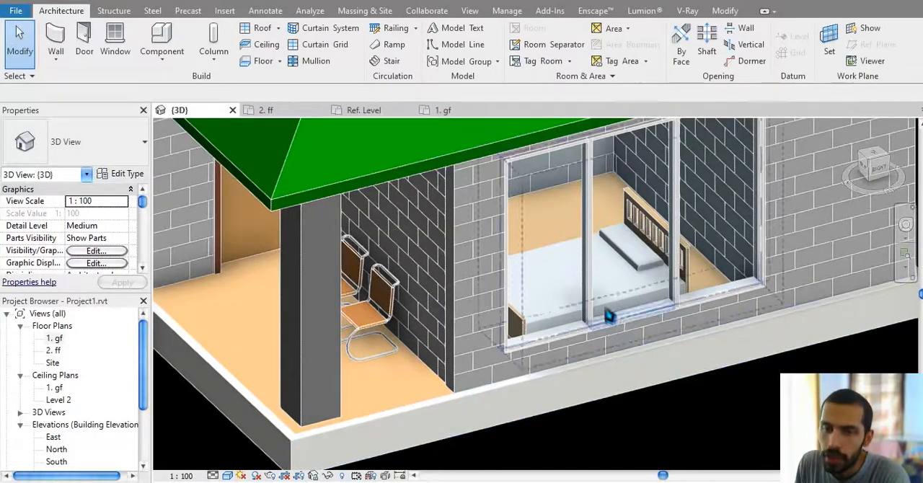
{"action": "scroll", "coordinate": [610, 316], "scroll_direction": "up", "scroll_amount": 3}
{"action": "left_click", "coordinate": [671, 333]}
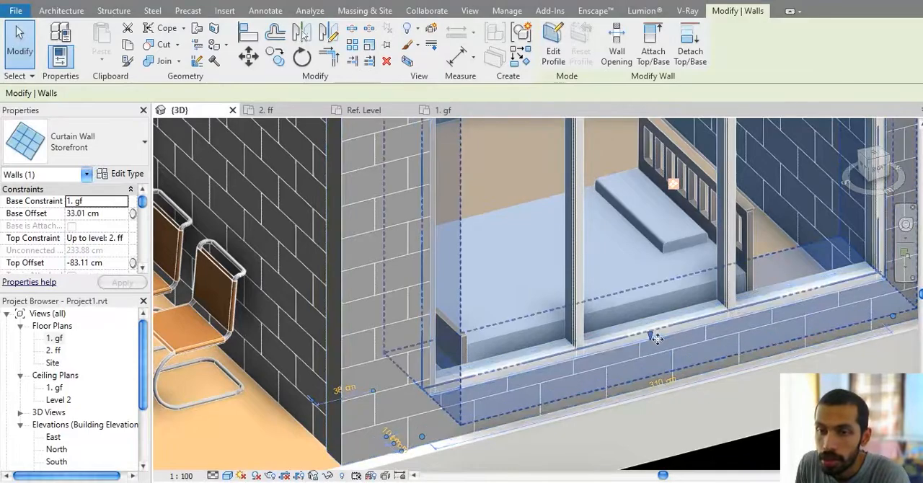
{"action": "left_click_drag", "start_coordinate": [651, 338], "coordinate": [659, 257]}
{"action": "scroll", "coordinate": [690, 357], "scroll_direction": "down", "scroll_amount": 4}
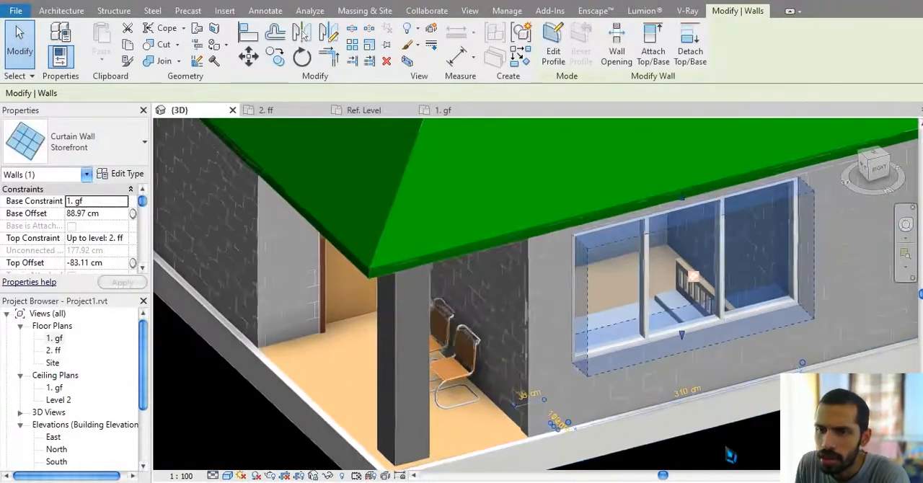
{"action": "left_click", "coordinate": [731, 455]}
{"action": "middle_click_drag", "start_coordinate": [734, 440], "coordinate": [711, 323], "text": "shift"}
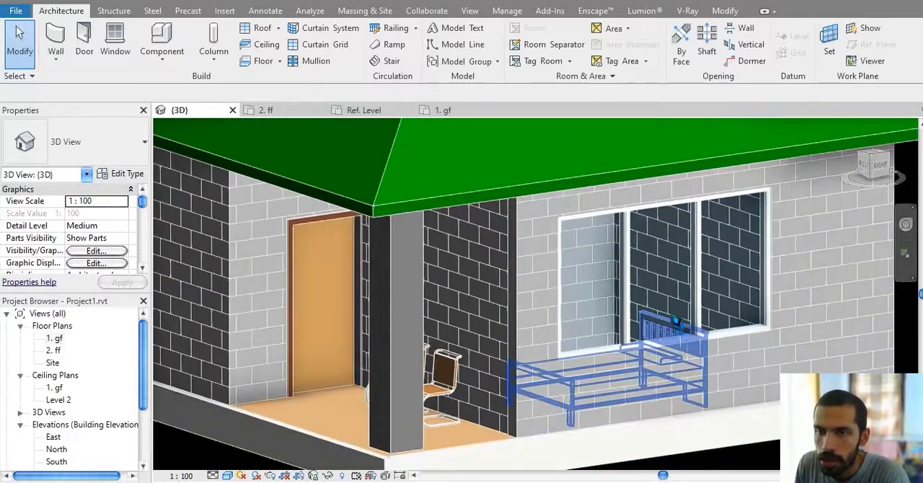
Step: Cut a rectangular wall opening about 77 cm high in the middle glass panel of the Storefront wall
{"action": "left_click", "coordinate": [674, 318]}
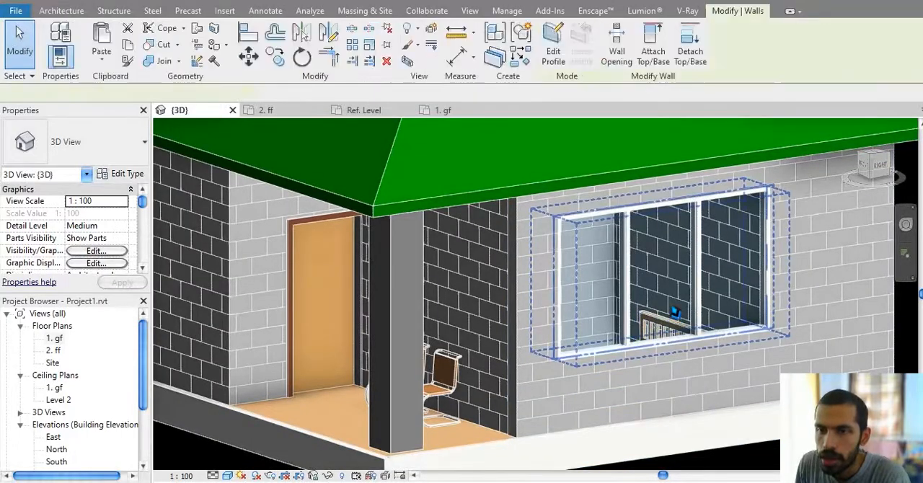
{"action": "left_click", "coordinate": [617, 59]}
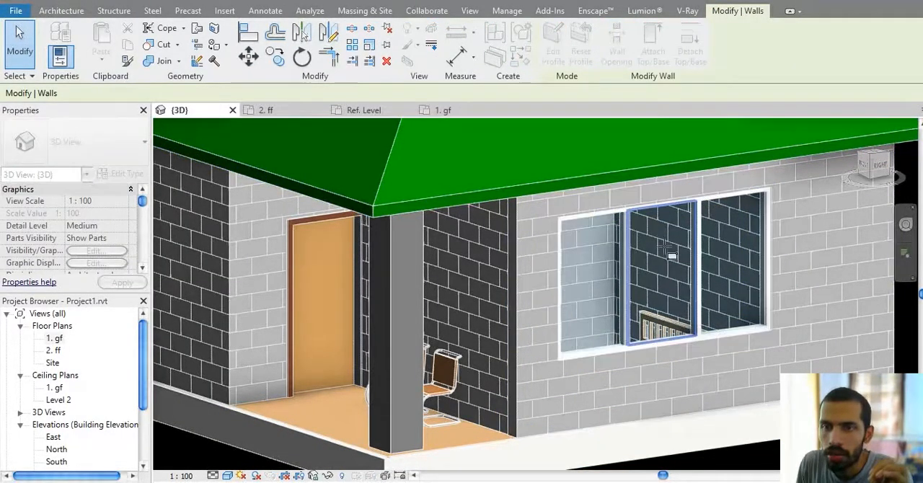
{"action": "scroll", "coordinate": [664, 252], "scroll_direction": "up", "scroll_amount": 3}
{"action": "left_click", "coordinate": [705, 356]}
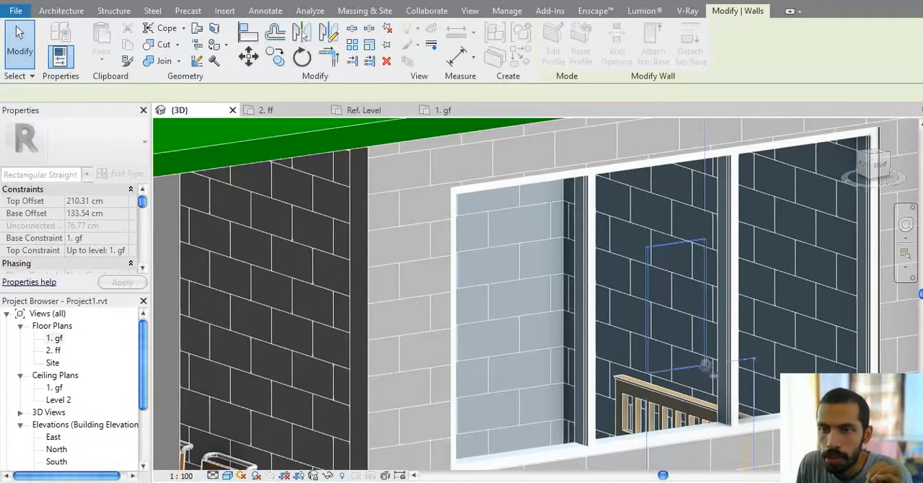
{"action": "scroll", "coordinate": [704, 353], "scroll_direction": "down", "scroll_amount": 3}
{"action": "scroll", "coordinate": [679, 249], "scroll_direction": "up", "scroll_amount": 6}
{"action": "key", "text": "Escape"}
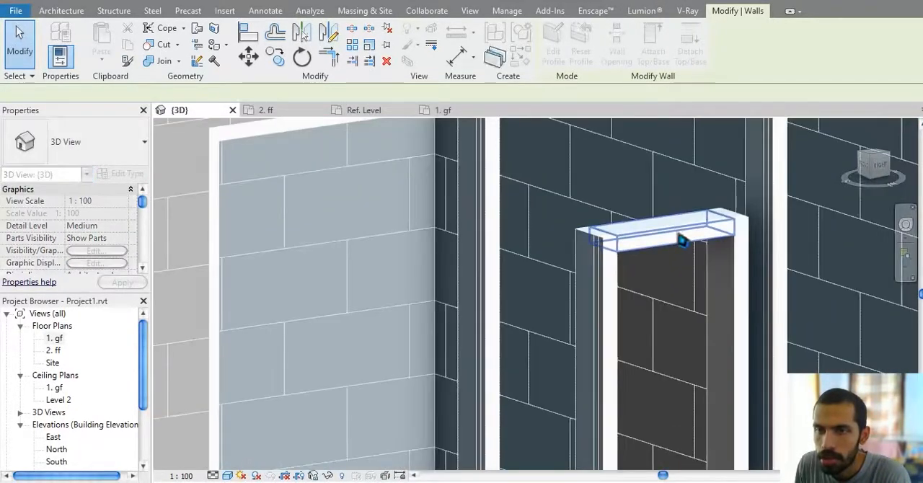
Step: Delete the four mullions framing the new opening in the middle glass panel
{"action": "left_click", "coordinate": [682, 239]}
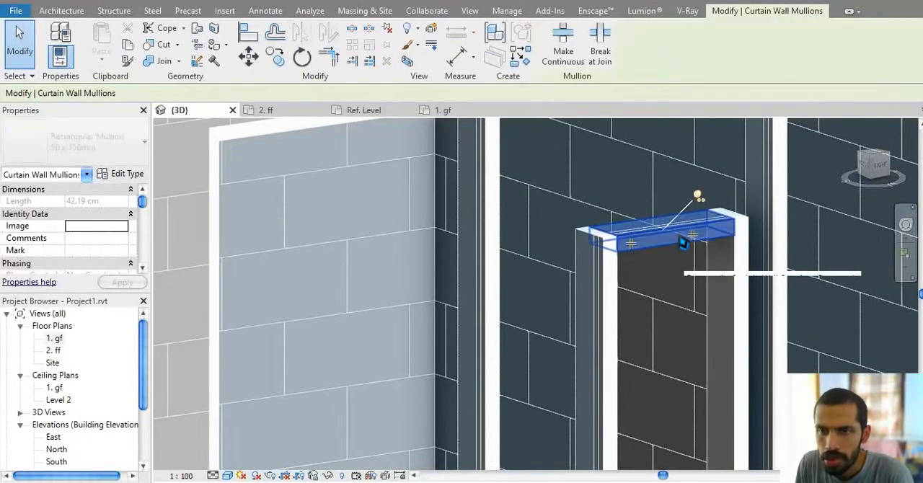
{"action": "key", "text": "Escape"}
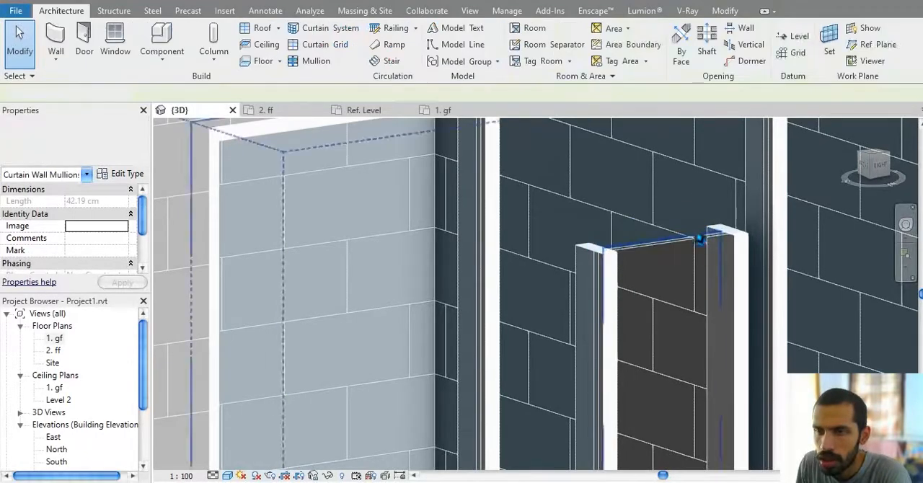
{"action": "left_click", "coordinate": [614, 280]}
{"action": "middle_click_drag", "start_coordinate": [651, 282], "coordinate": [635, 243]}
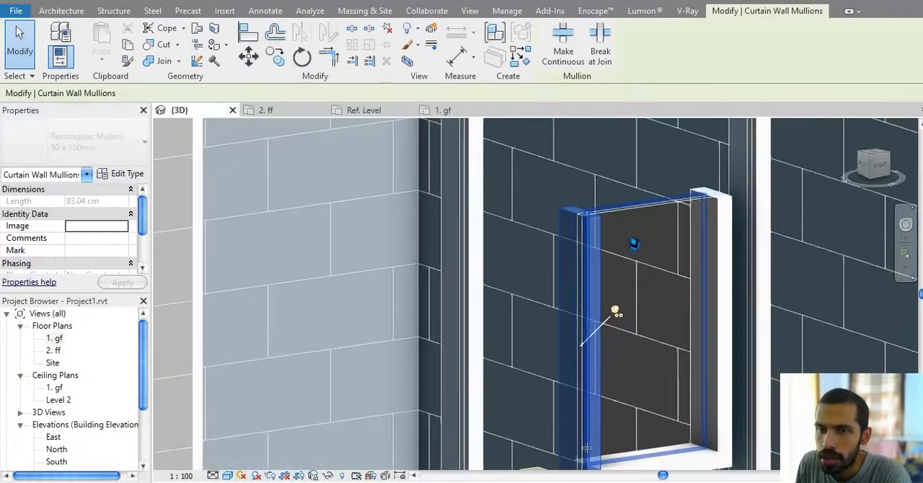
{"action": "key", "text": "Escape"}
{"action": "middle_click_drag", "start_coordinate": [636, 439], "coordinate": [628, 305]}
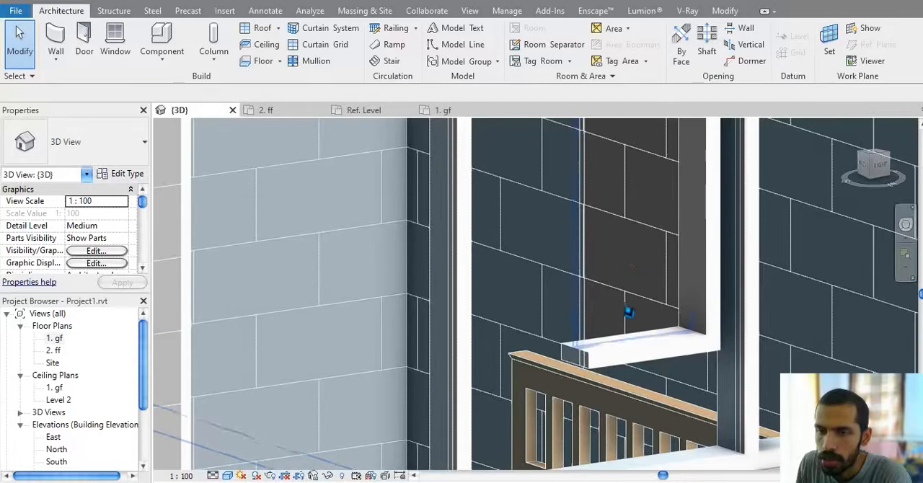
{"action": "left_click", "coordinate": [626, 359]}
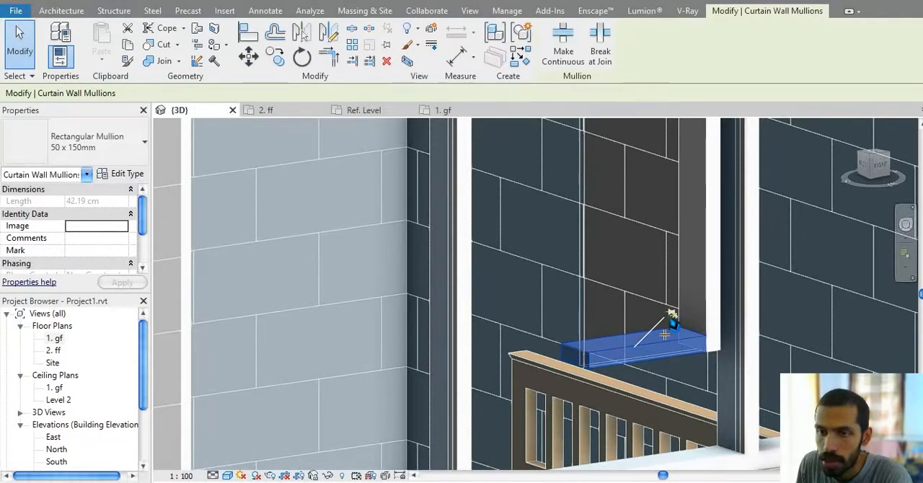
{"action": "key", "text": "Escape"}
{"action": "left_click", "coordinate": [710, 282]}
{"action": "middle_click_drag", "start_coordinate": [710, 282], "coordinate": [684, 273], "text": "shift"}
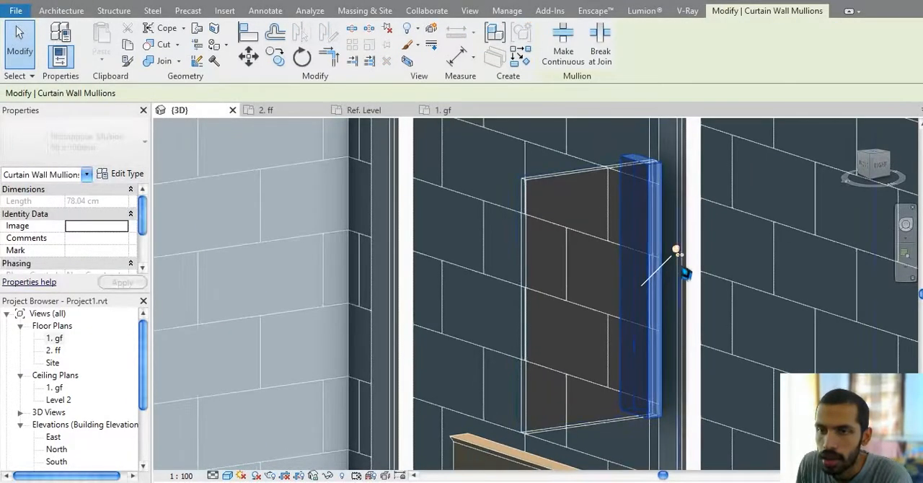
{"action": "key", "text": "Escape"}
Step: Examine the joint between the Storefront wall's interior vertical mullion and its bottom frame
{"action": "scroll", "coordinate": [662, 304], "scroll_direction": "down", "scroll_amount": 2}
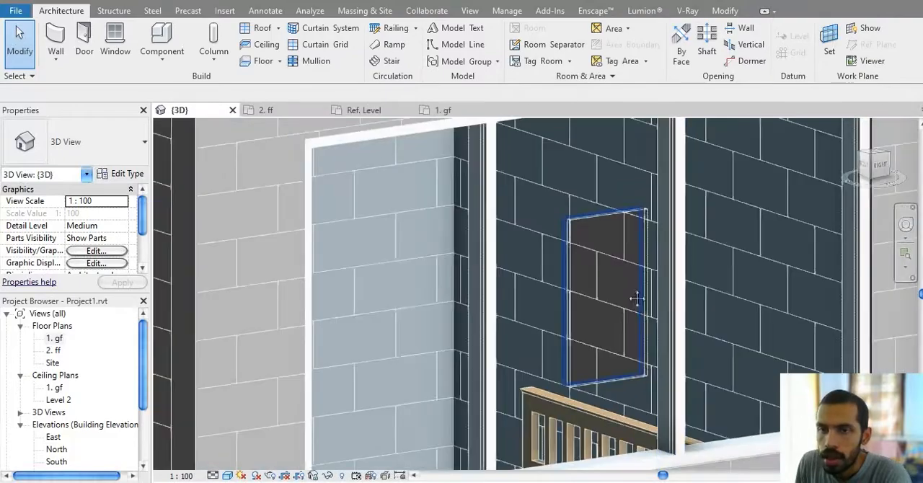
{"action": "middle_click_drag", "start_coordinate": [637, 299], "coordinate": [558, 311]}
{"action": "middle_click_drag", "start_coordinate": [569, 348], "coordinate": [555, 389], "text": "shift"}
{"action": "scroll", "coordinate": [543, 370], "scroll_direction": "up", "scroll_amount": 6}
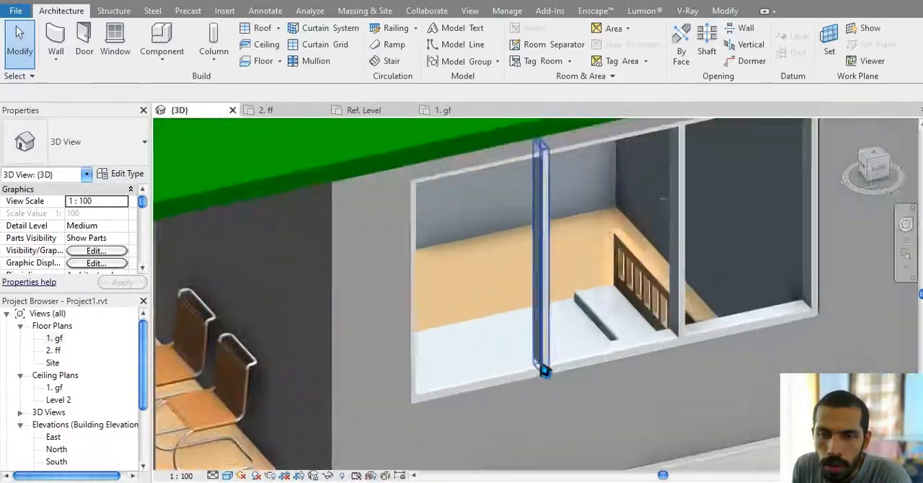
{"action": "left_click", "coordinate": [549, 370]}
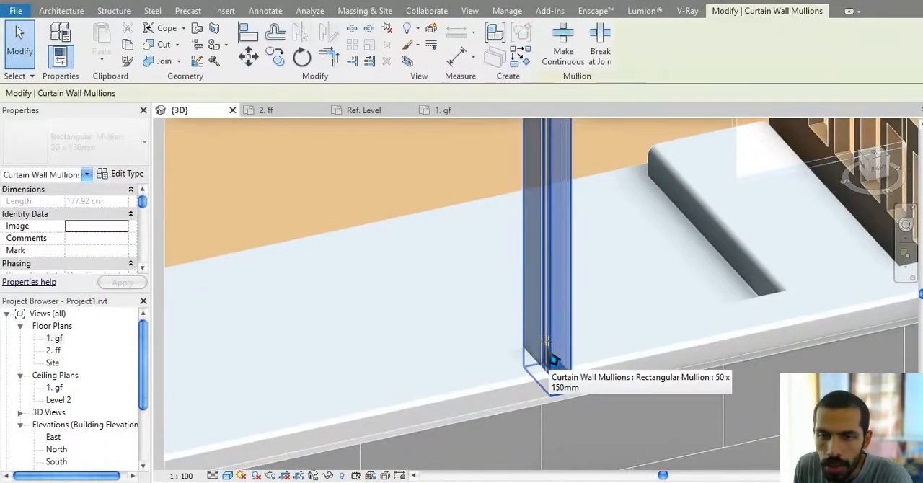
{"action": "left_click", "coordinate": [399, 223]}
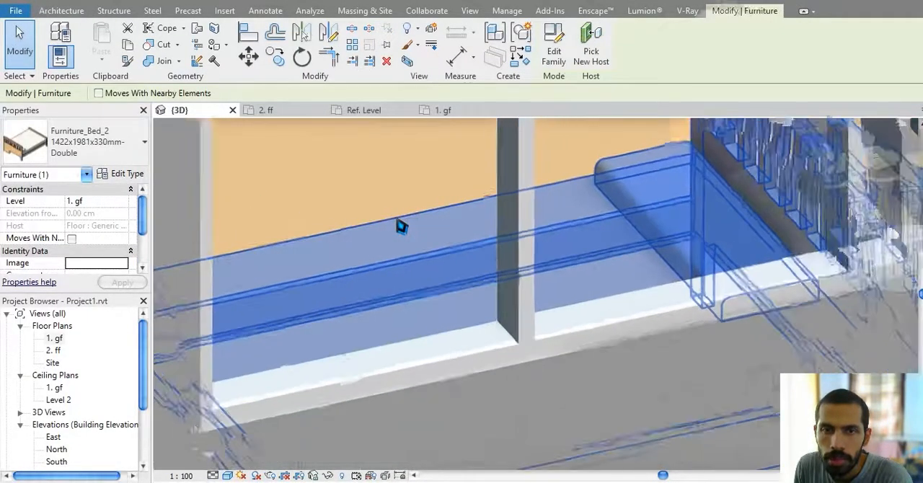
Step: Try to set the embedded Storefront wall type's interior vertical mullions to Circular Mullion : 25mm Radius
{"action": "scroll", "coordinate": [394, 216], "scroll_direction": "down", "scroll_amount": 5}
{"action": "left_click", "coordinate": [394, 216]}
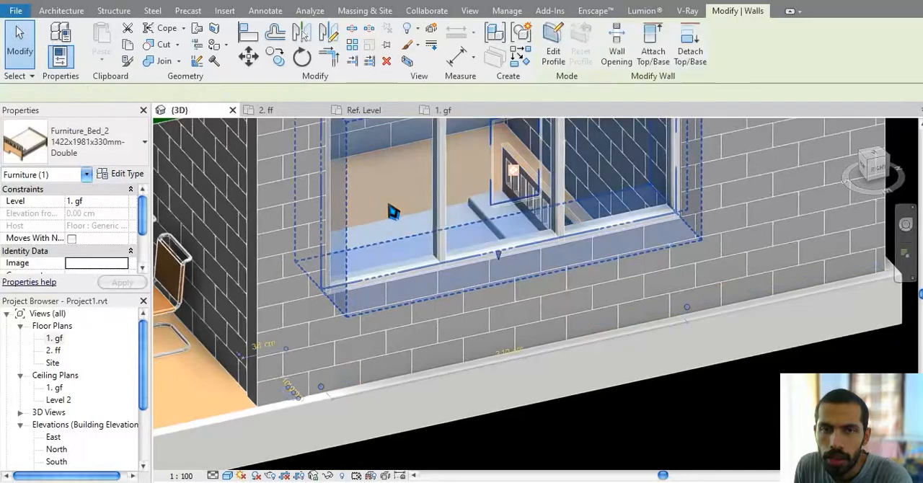
{"action": "left_click", "coordinate": [127, 175]}
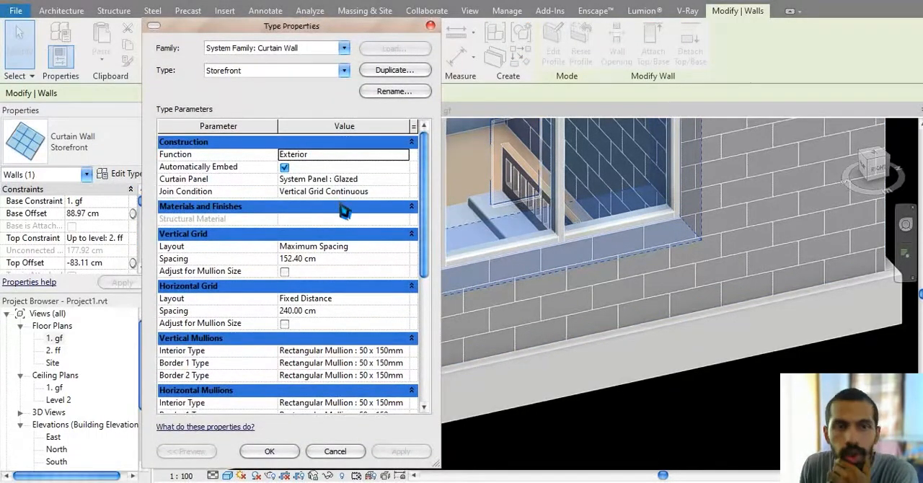
{"action": "scroll", "coordinate": [365, 281], "scroll_direction": "down", "scroll_amount": 3}
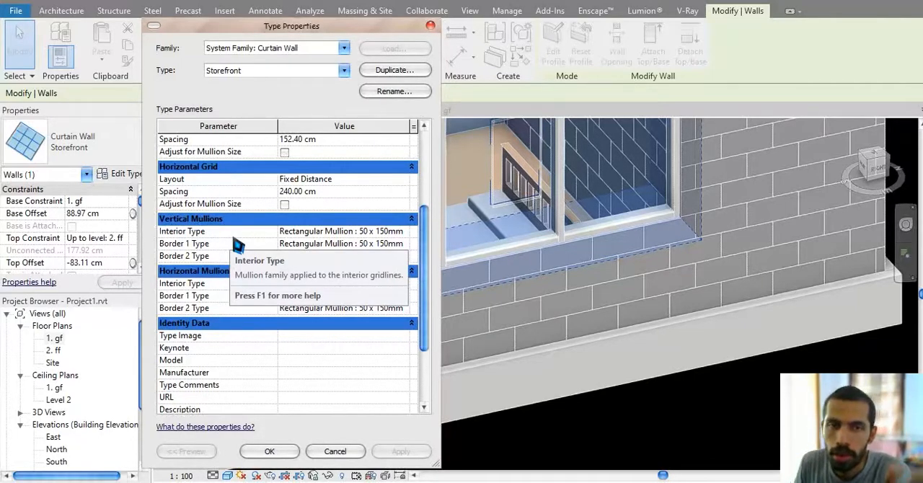
{"action": "left_click", "coordinate": [404, 232]}
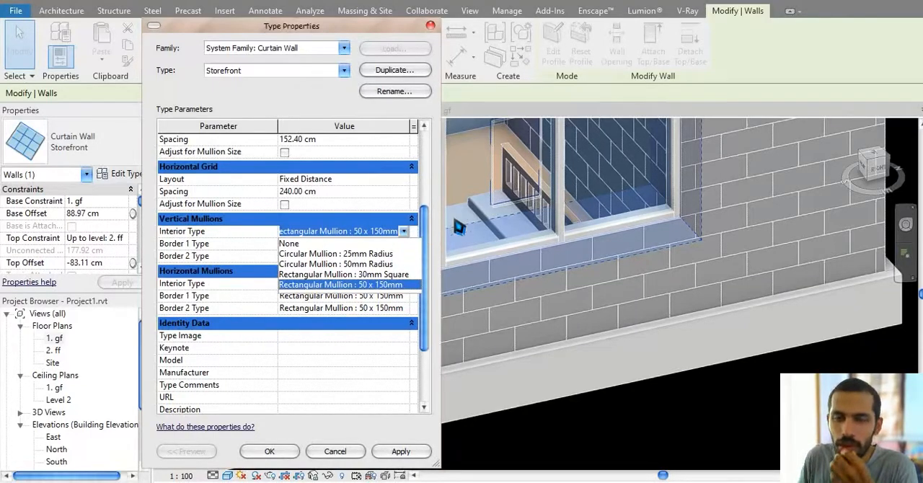
{"action": "left_click", "coordinate": [362, 254]}
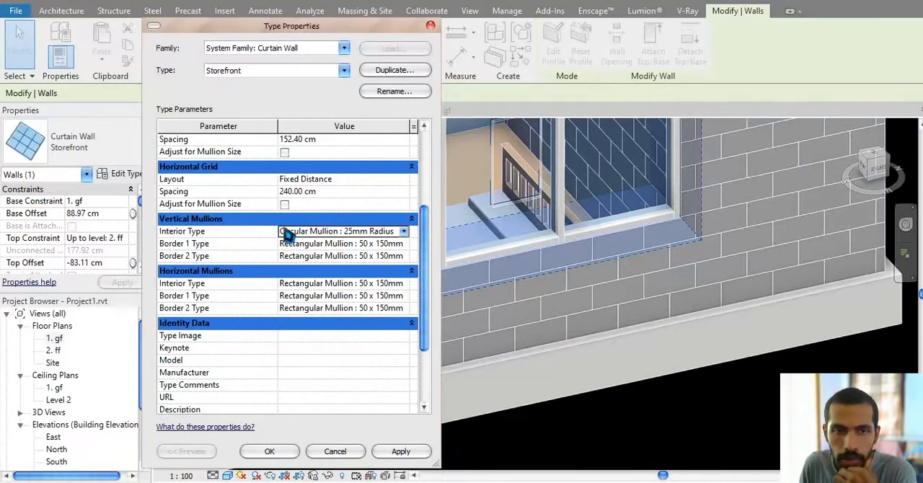
Step: Try to apply Trapezoid Corner Mullion : Trapezoid Mullion 1 as the Storefront type's vertical Border 1 mullion
{"action": "left_click", "coordinate": [395, 246]}
{"action": "left_click", "coordinate": [404, 244]}
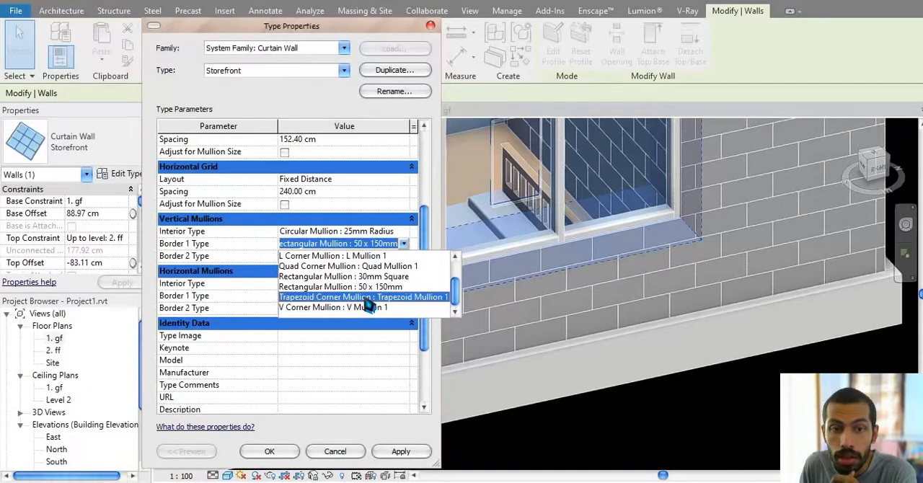
{"action": "left_click", "coordinate": [364, 297]}
{"action": "left_click", "coordinate": [400, 452]}
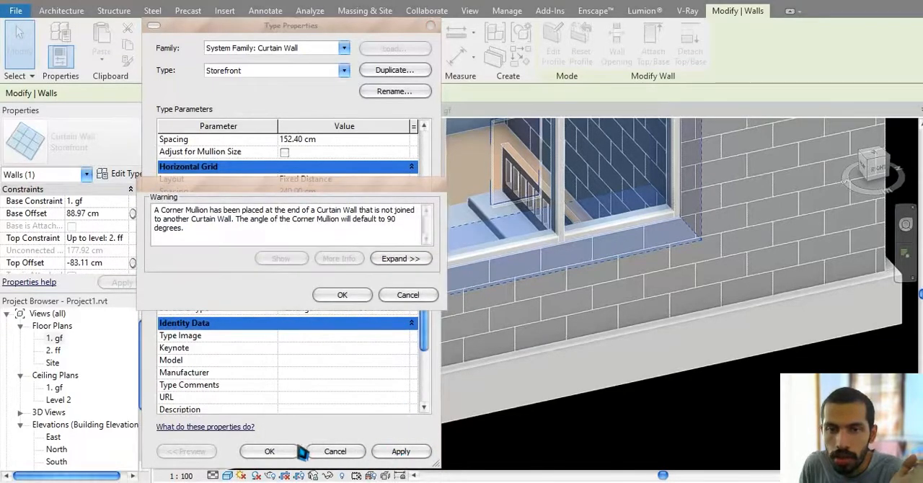
{"action": "left_click", "coordinate": [403, 297]}
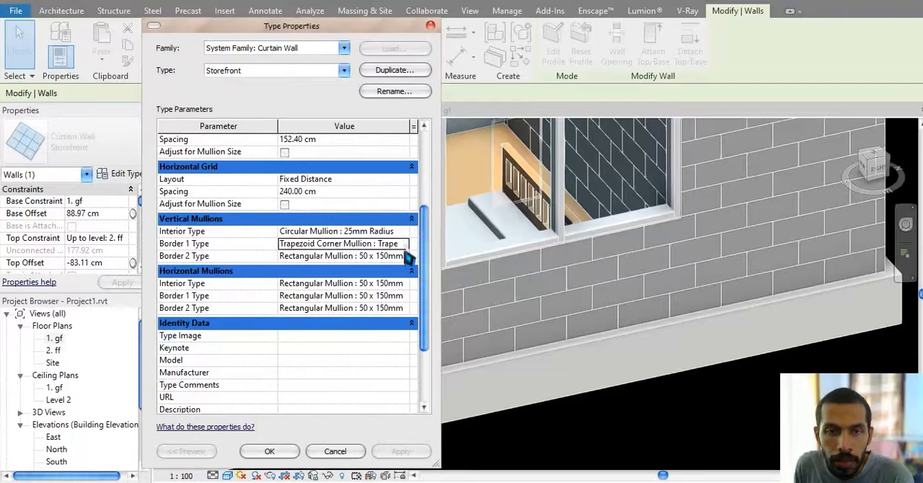
{"action": "left_click", "coordinate": [269, 451]}
Step: Draw a straight freestanding Storefront curtain wall about 2450 cm long in the empty area beside the house
{"action": "scroll", "coordinate": [450, 355], "scroll_direction": "down", "scroll_amount": 4}
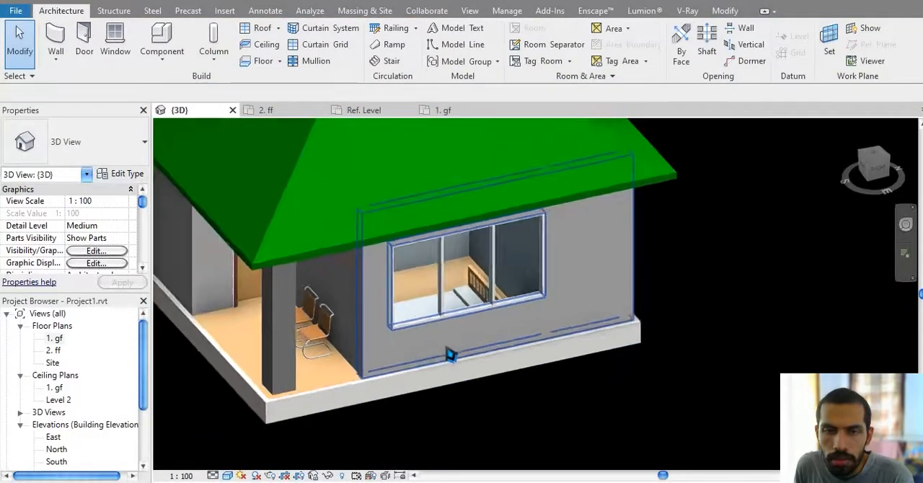
{"action": "scroll", "coordinate": [450, 354], "scroll_direction": "down", "scroll_amount": 3}
{"action": "left_click", "coordinate": [56, 43]}
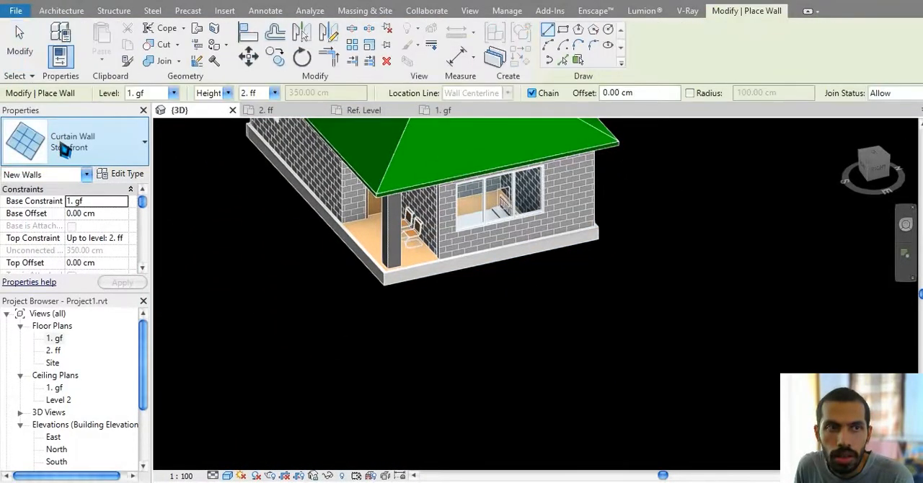
{"action": "left_click", "coordinate": [64, 148]}
{"action": "left_click", "coordinate": [85, 289]}
{"action": "middle_click_drag", "start_coordinate": [641, 410], "coordinate": [606, 284]}
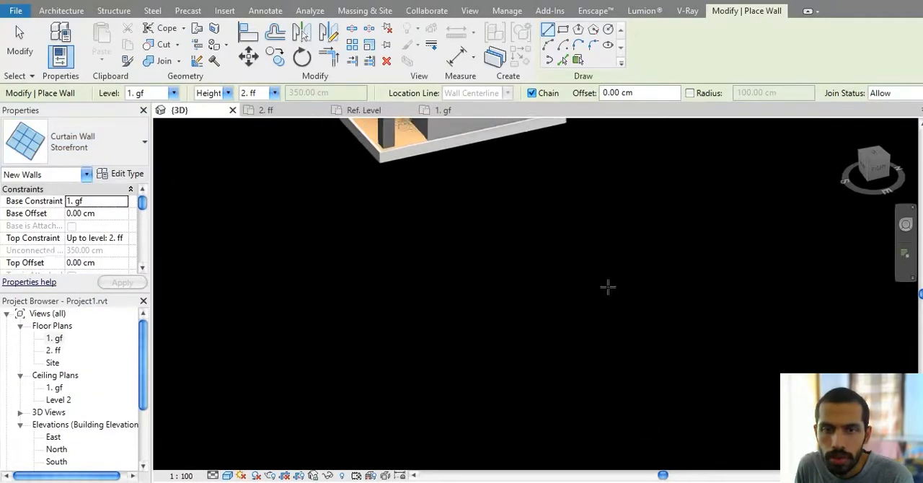
{"action": "left_click", "coordinate": [308, 396]}
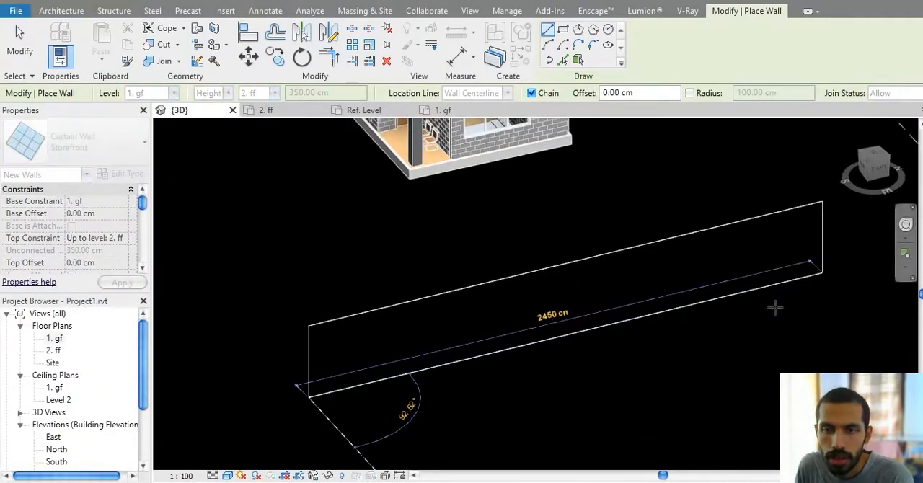
{"action": "left_click", "coordinate": [775, 308]}
{"action": "scroll", "coordinate": [363, 353], "scroll_direction": "up", "scroll_amount": 5}
{"action": "key", "text": "Escape"}
{"action": "key", "text": "Escape"}
Step: Change the Storefront type's interior vertical mullions to Circular Mullion : 25mm Radius using the freestanding wall
{"action": "left_click", "coordinate": [379, 339]}
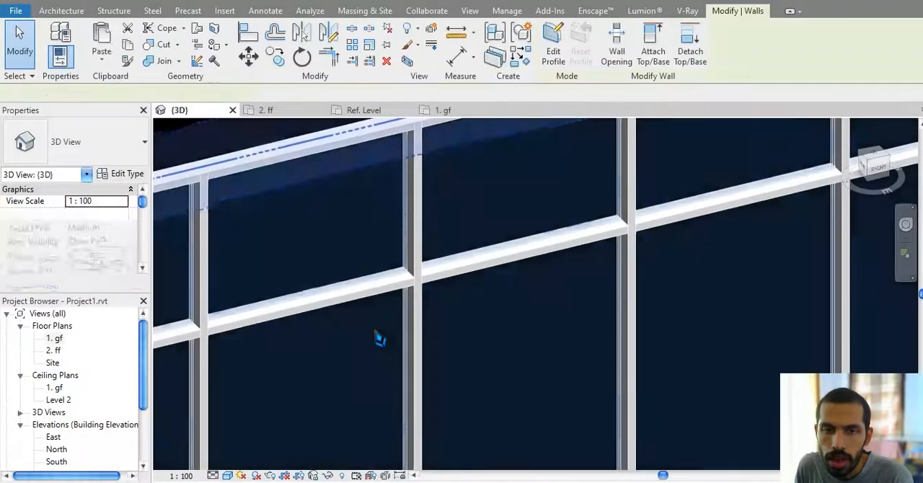
{"action": "scroll", "coordinate": [379, 339], "scroll_direction": "down", "scroll_amount": 3}
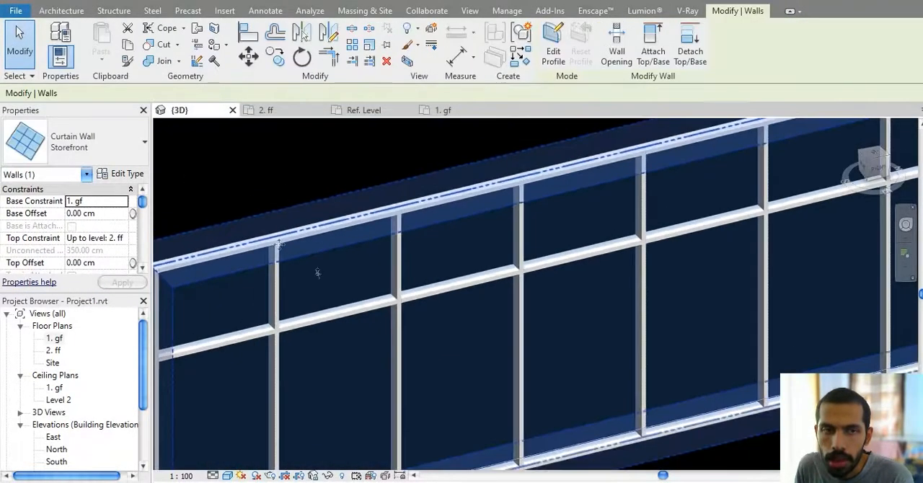
{"action": "left_click", "coordinate": [121, 176]}
{"action": "left_click", "coordinate": [397, 352]}
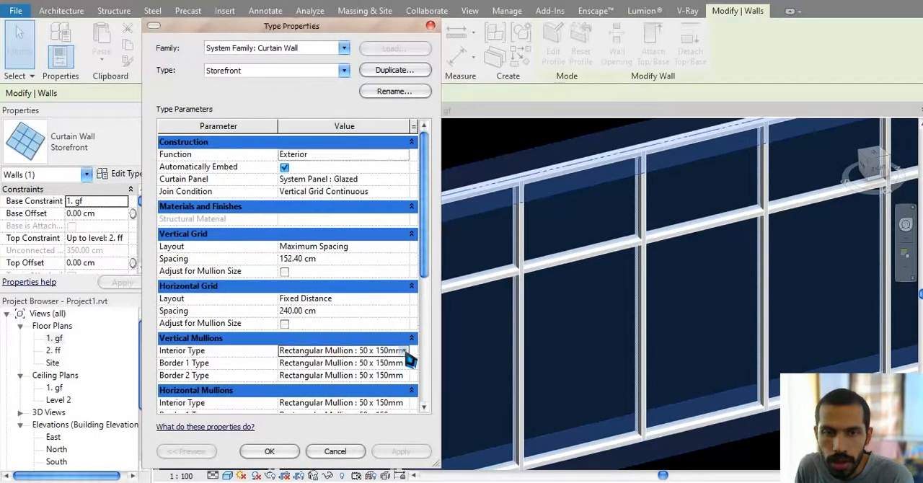
{"action": "left_click", "coordinate": [403, 350]}
{"action": "left_click", "coordinate": [331, 374]}
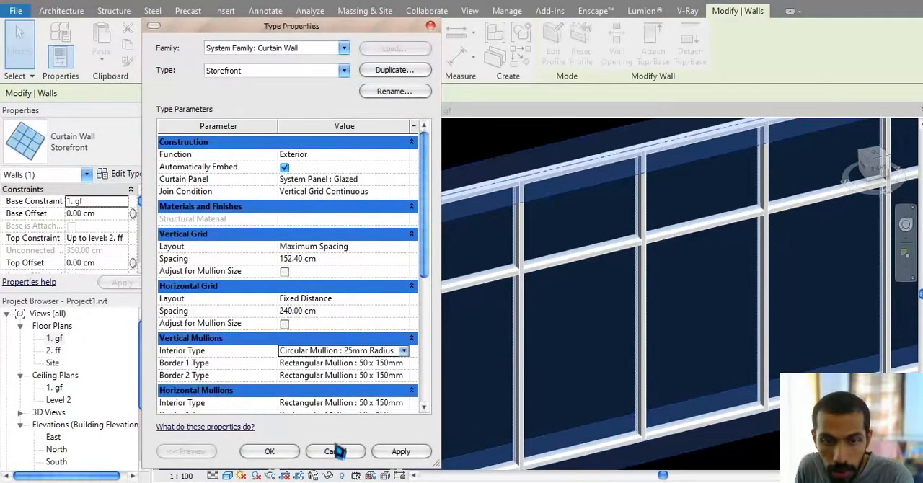
{"action": "left_click", "coordinate": [402, 452]}
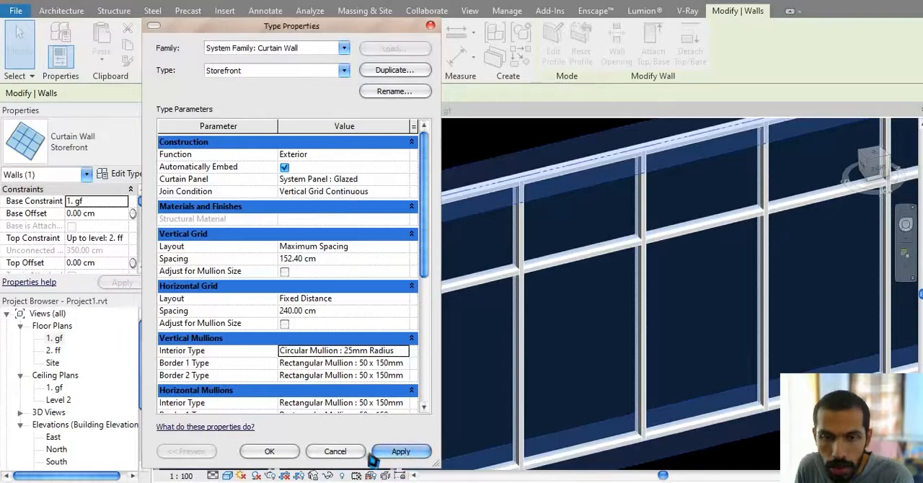
{"action": "left_click", "coordinate": [278, 453]}
Step: Examine where the circular vertical mullions meet the bottom frame and the rectangular border mullion at the freestanding wall's end
{"action": "middle_click_drag", "start_coordinate": [355, 372], "coordinate": [478, 278]}
{"action": "scroll", "coordinate": [471, 281], "scroll_direction": "down", "scroll_amount": 1}
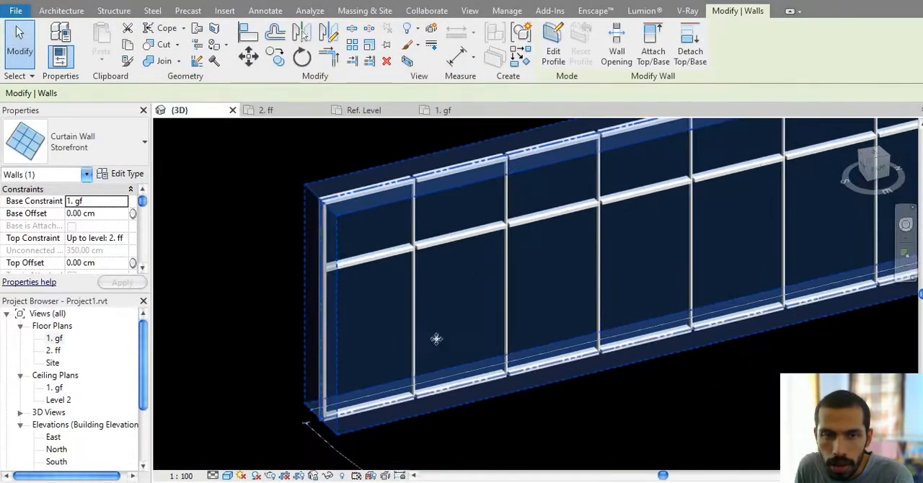
{"action": "scroll", "coordinate": [436, 339], "scroll_direction": "up", "scroll_amount": 3}
{"action": "key", "text": "Escape"}
{"action": "scroll", "coordinate": [469, 351], "scroll_direction": "up", "scroll_amount": 3}
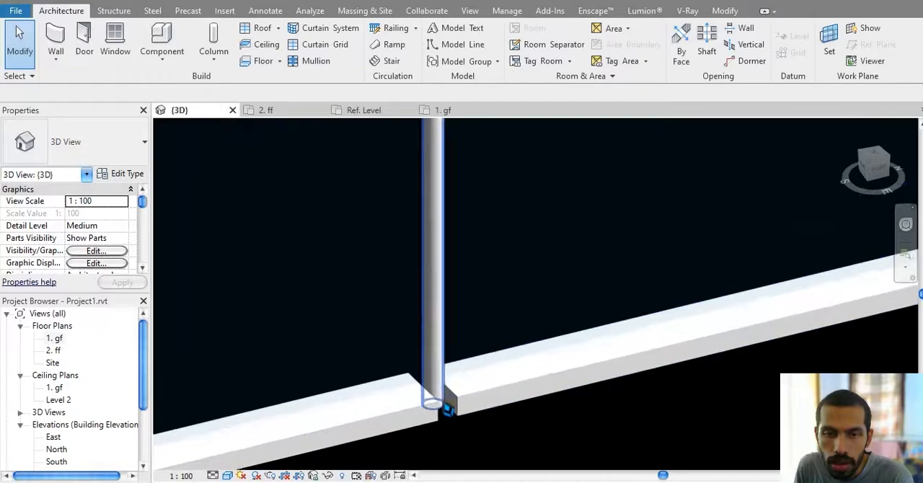
{"action": "scroll", "coordinate": [448, 409], "scroll_direction": "up", "scroll_amount": 1}
{"action": "middle_click_drag", "start_coordinate": [467, 398], "coordinate": [336, 404]}
{"action": "scroll", "coordinate": [353, 401], "scroll_direction": "down", "scroll_amount": 2}
{"action": "scroll", "coordinate": [565, 334], "scroll_direction": "down", "scroll_amount": 1}
{"action": "middle_click_drag", "start_coordinate": [565, 335], "coordinate": [815, 282]}
{"action": "scroll", "coordinate": [440, 398], "scroll_direction": "down", "scroll_amount": 1}
{"action": "scroll", "coordinate": [518, 387], "scroll_direction": "up", "scroll_amount": 5}
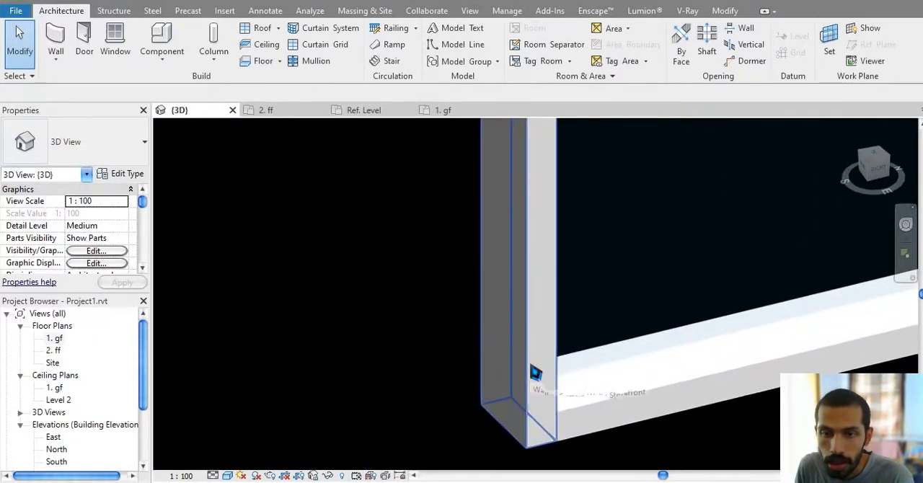
{"action": "scroll", "coordinate": [534, 372], "scroll_direction": "down", "scroll_amount": 3}
Step: Draw a rectangular enclosure of Storefront curtain walls, about 630 by 1280 cm, beside the freestanding wall
{"action": "middle_click_drag", "start_coordinate": [345, 258], "coordinate": [395, 171]}
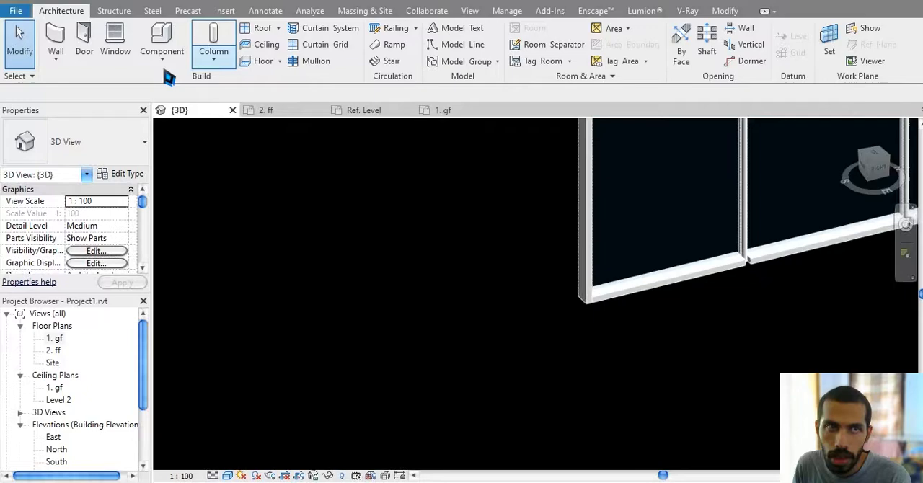
{"action": "left_click", "coordinate": [58, 45]}
{"action": "left_click", "coordinate": [563, 29]}
{"action": "scroll", "coordinate": [449, 243], "scroll_direction": "down", "scroll_amount": 2}
{"action": "scroll", "coordinate": [467, 294], "scroll_direction": "down", "scroll_amount": 1}
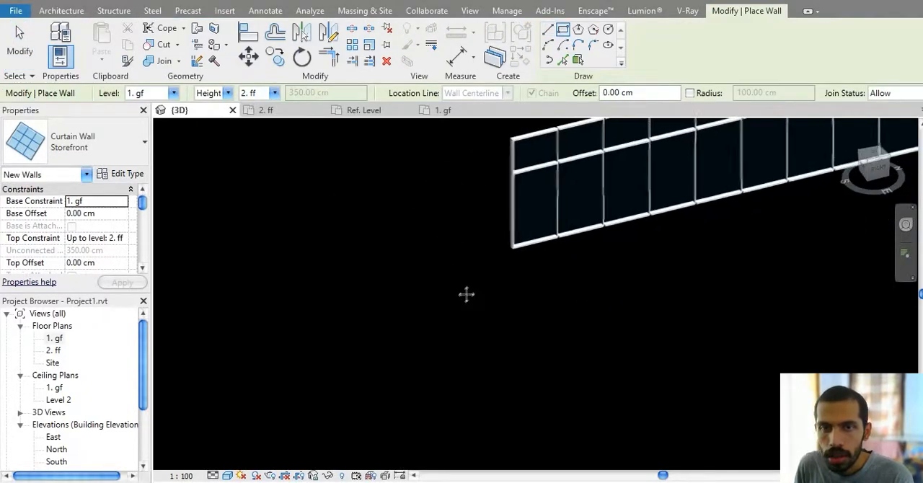
{"action": "middle_click_drag", "start_coordinate": [467, 294], "coordinate": [608, 230]}
{"action": "left_click", "coordinate": [446, 203]}
{"action": "left_click", "coordinate": [425, 450]}
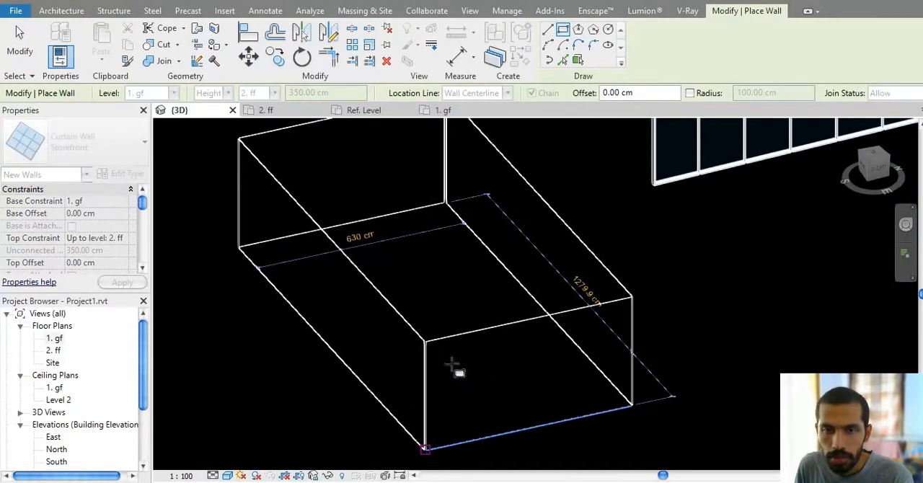
{"action": "scroll", "coordinate": [455, 368], "scroll_direction": "up", "scroll_amount": 6}
{"action": "key", "text": "Escape"}
{"action": "key", "text": "Escape"}
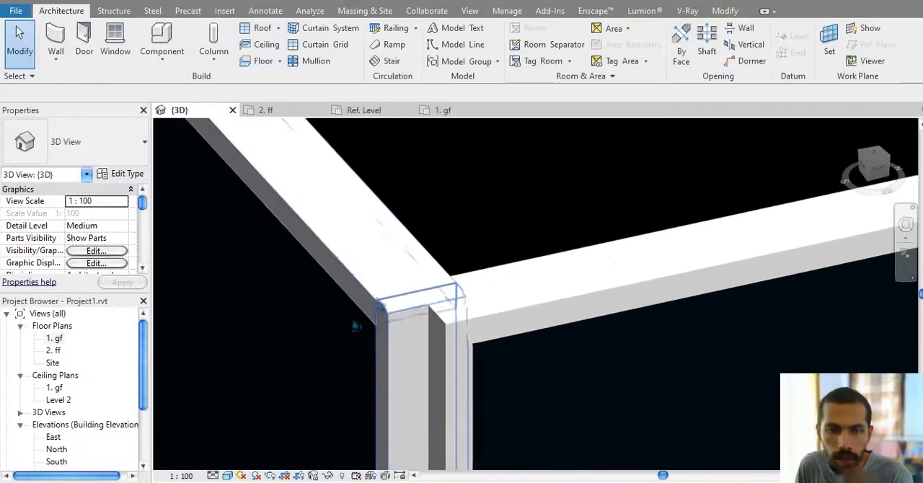
Step: Examine how the border mullions of two adjoining Storefront walls meet at the enclosure's near upper corner
{"action": "scroll", "coordinate": [439, 326], "scroll_direction": "up", "scroll_amount": 3}
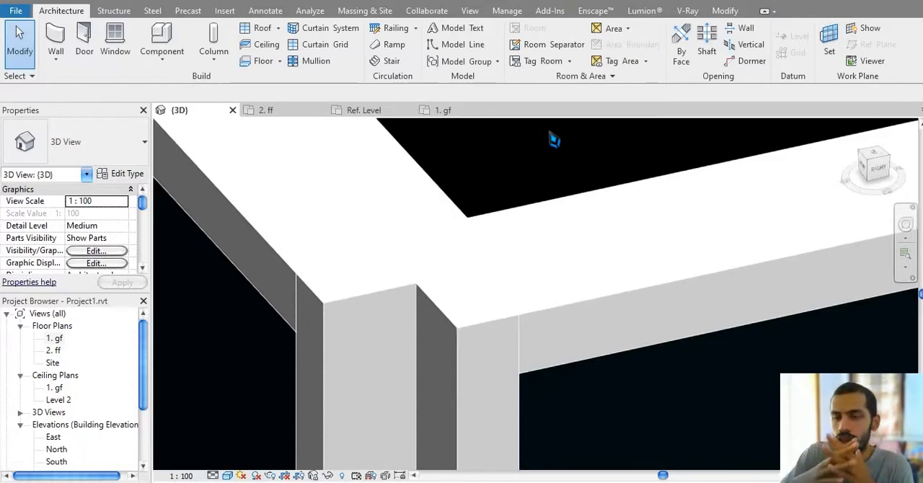
{"action": "left_click", "coordinate": [420, 295]}
{"action": "left_click", "coordinate": [469, 222]}
{"action": "left_click", "coordinate": [523, 174]}
{"action": "scroll", "coordinate": [525, 175], "scroll_direction": "down", "scroll_amount": 7}
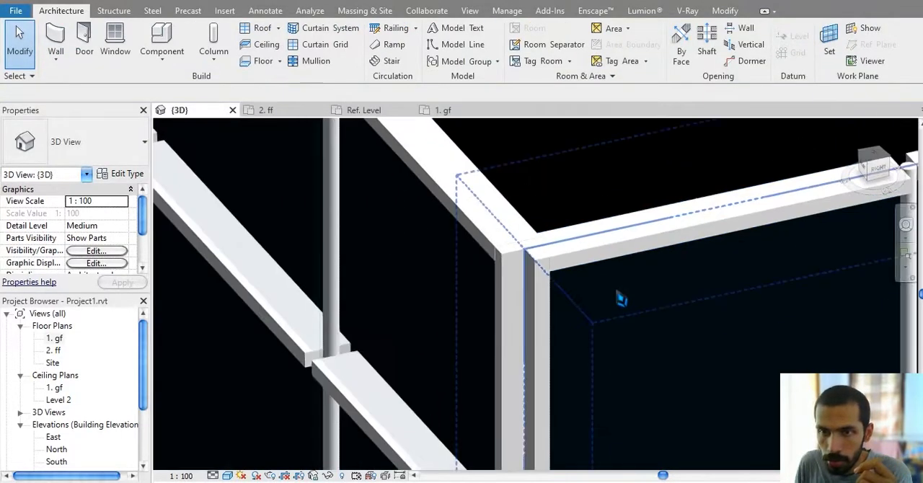
{"action": "middle_click_drag", "start_coordinate": [620, 298], "coordinate": [535, 224]}
Step: Set the Storefront type's vertical Border 1 mullion to V Corner Mullion : V Mullion 1, deleting the overlapping mullions
{"action": "left_click", "coordinate": [515, 213]}
{"action": "left_click", "coordinate": [127, 174]}
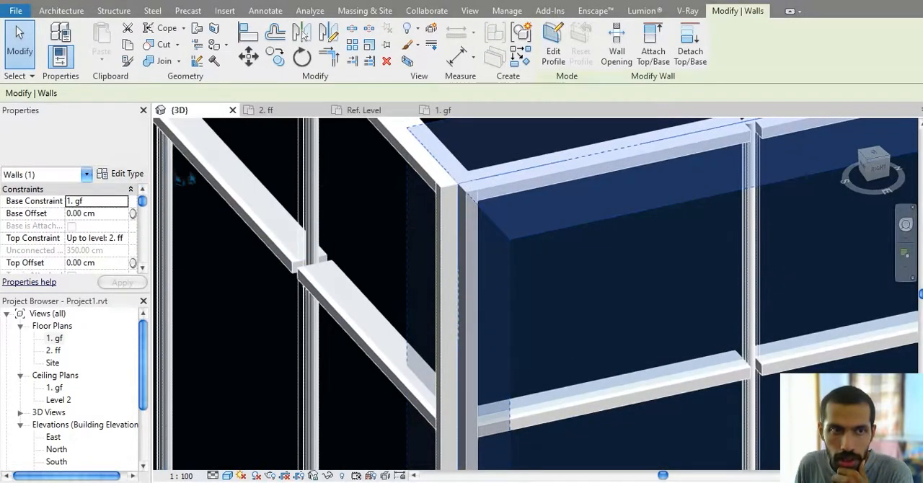
{"action": "scroll", "coordinate": [388, 273], "scroll_direction": "down", "scroll_amount": 3}
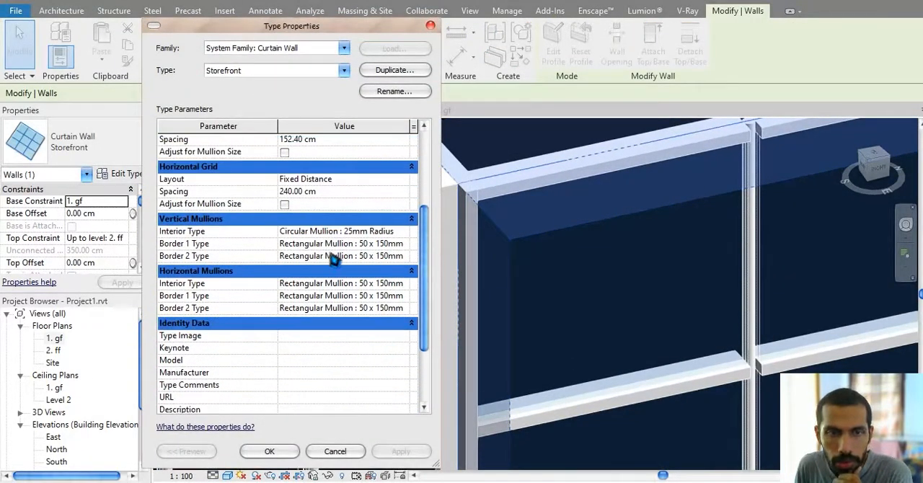
{"action": "left_click", "coordinate": [406, 246]}
{"action": "left_click", "coordinate": [404, 244]}
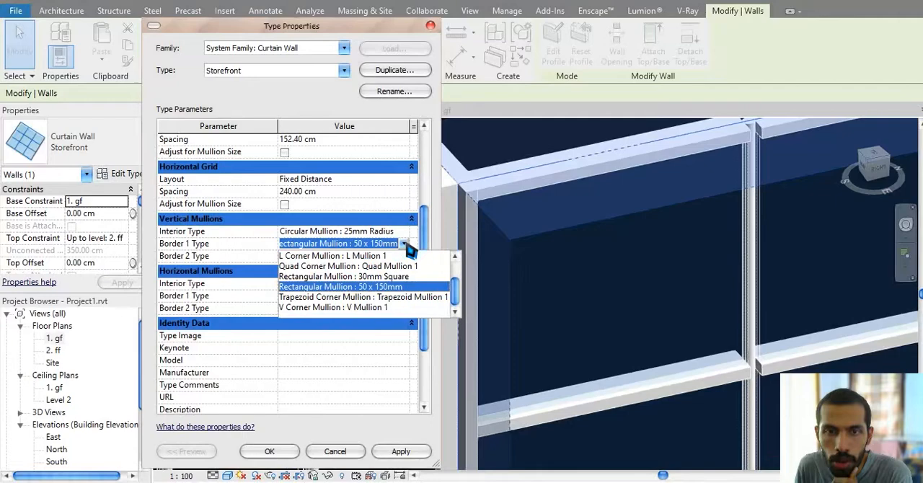
{"action": "left_click", "coordinate": [374, 308]}
{"action": "left_click", "coordinate": [401, 451]}
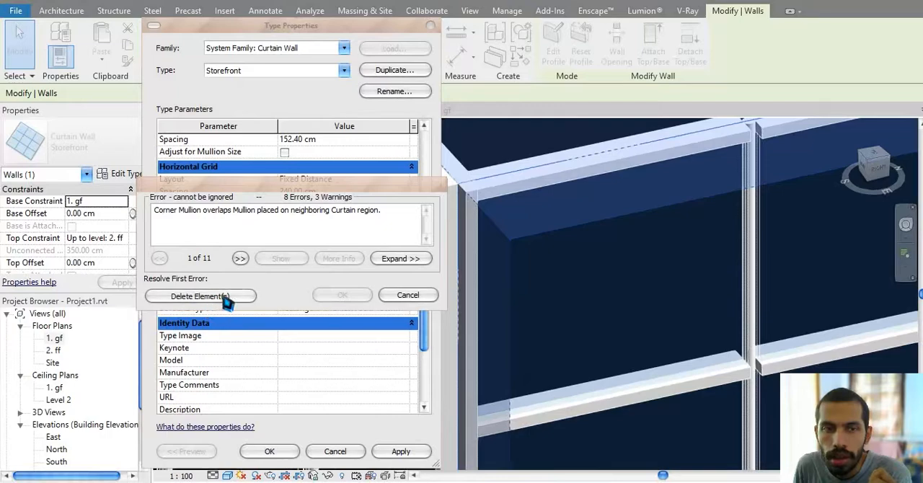
{"action": "left_click", "coordinate": [217, 297]}
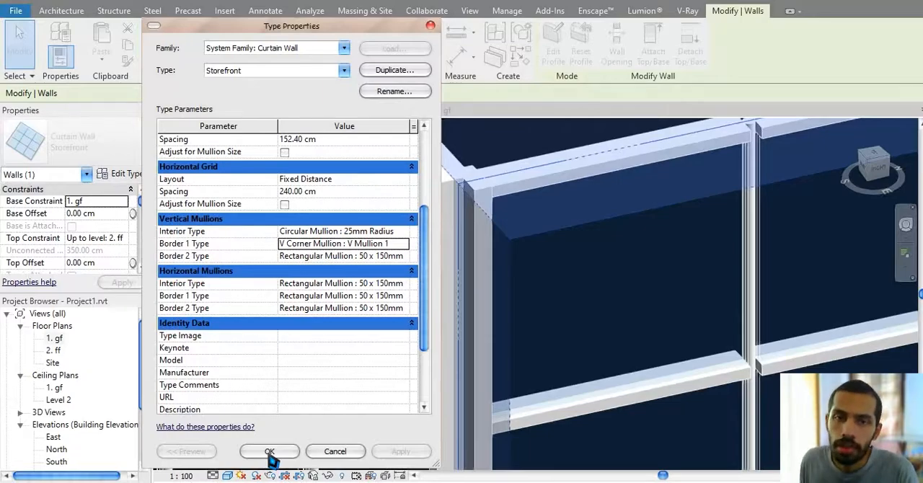
{"action": "left_click", "coordinate": [270, 452]}
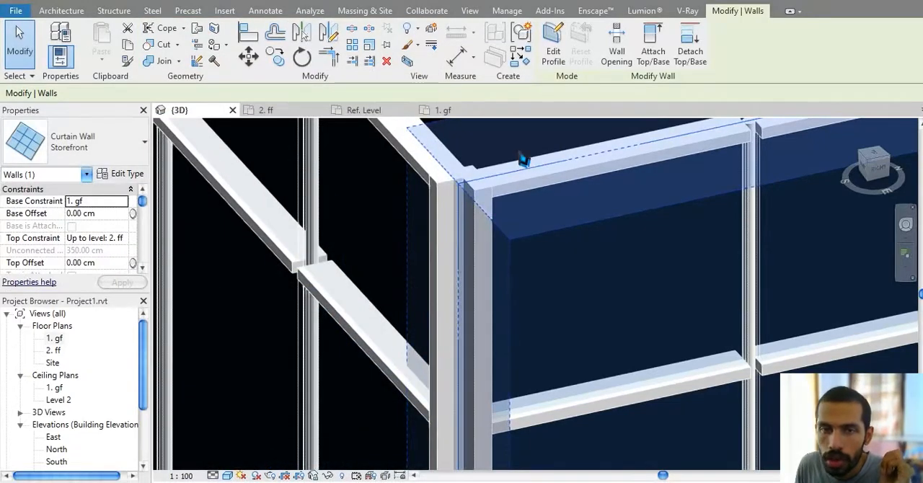
Step: Examine the V corner mullion at the enclosure's corner and the mullion joints along the adjoining Storefront wall
{"action": "key", "text": "Escape"}
{"action": "scroll", "coordinate": [467, 178], "scroll_direction": "up", "scroll_amount": 4}
{"action": "left_click", "coordinate": [509, 233]}
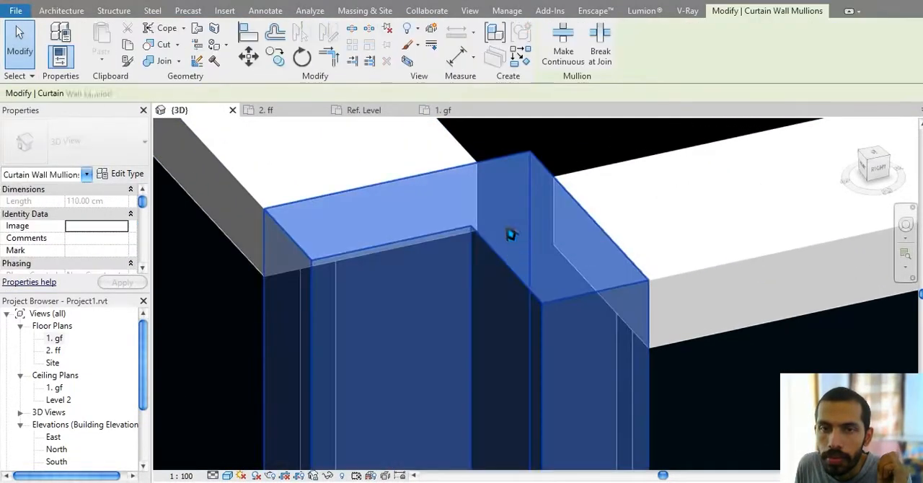
{"action": "scroll", "coordinate": [608, 165], "scroll_direction": "up", "scroll_amount": 2}
{"action": "scroll", "coordinate": [608, 161], "scroll_direction": "down", "scroll_amount": 5}
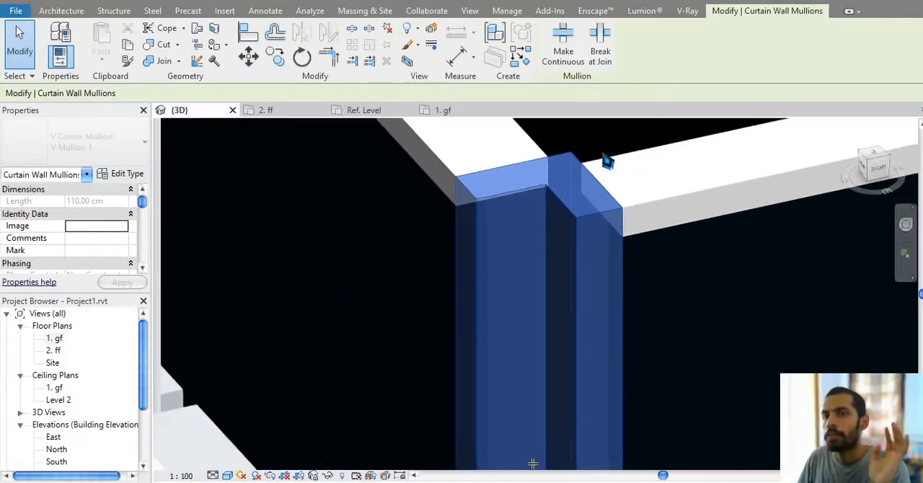
{"action": "scroll", "coordinate": [630, 233], "scroll_direction": "down", "scroll_amount": 3}
{"action": "middle_click_drag", "start_coordinate": [702, 303], "coordinate": [632, 187]}
{"action": "middle_click_drag", "start_coordinate": [605, 309], "coordinate": [518, 326]}
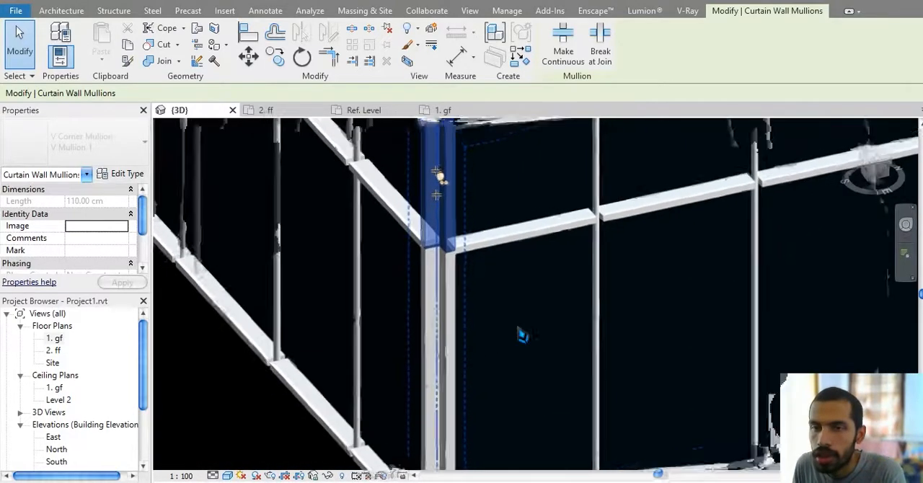
{"action": "scroll", "coordinate": [518, 325], "scroll_direction": "down", "scroll_amount": 2}
{"action": "key", "text": "Escape"}
{"action": "middle_click_drag", "start_coordinate": [655, 333], "coordinate": [586, 421]}
{"action": "scroll", "coordinate": [579, 372], "scroll_direction": "up", "scroll_amount": 5}
{"action": "scroll", "coordinate": [586, 421], "scroll_direction": "down", "scroll_amount": 3}
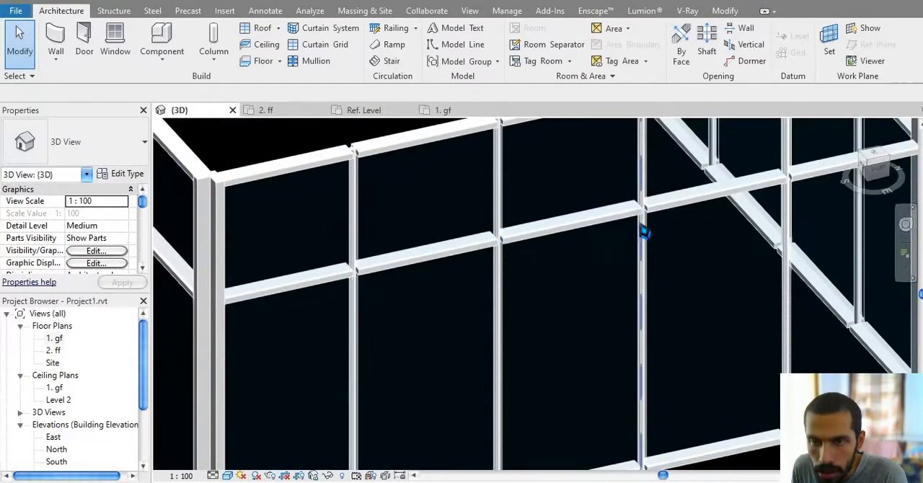
{"action": "middle_click_drag", "start_coordinate": [534, 391], "coordinate": [542, 299]}
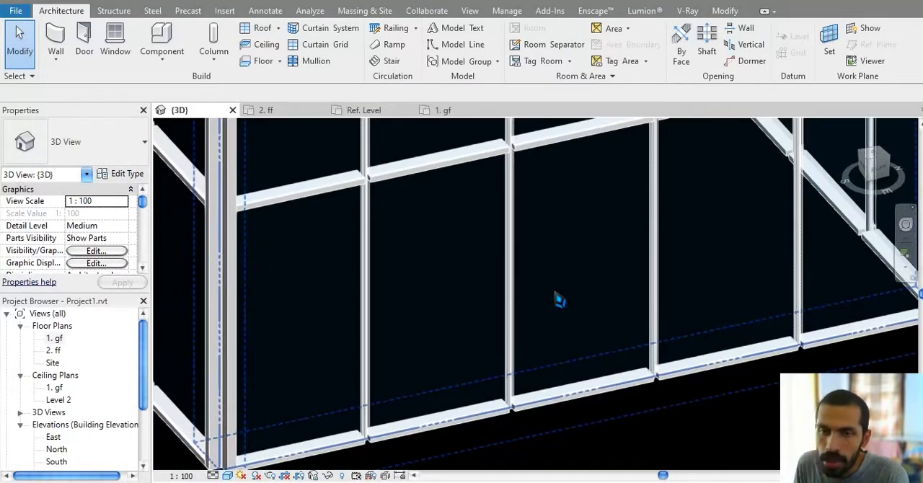
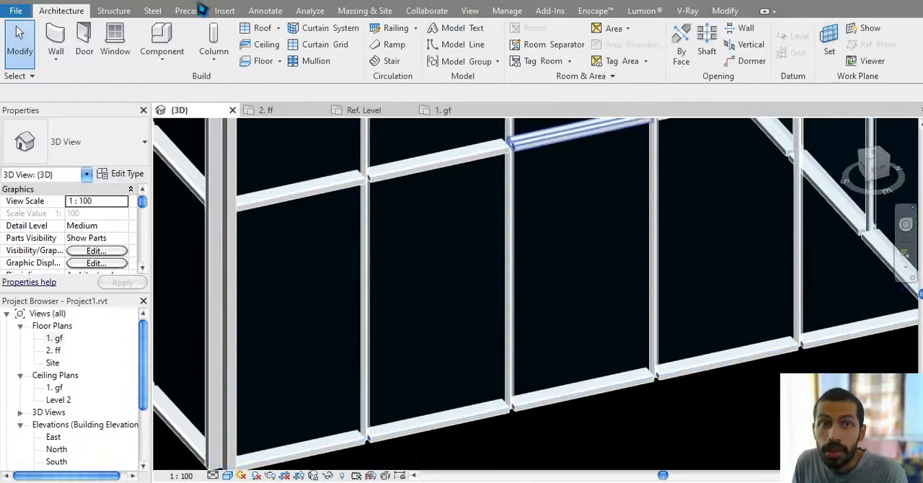
Step: Start loading a family and browse the library to the Doors folder of the US Metric collection
{"action": "left_click", "coordinate": [223, 13]}
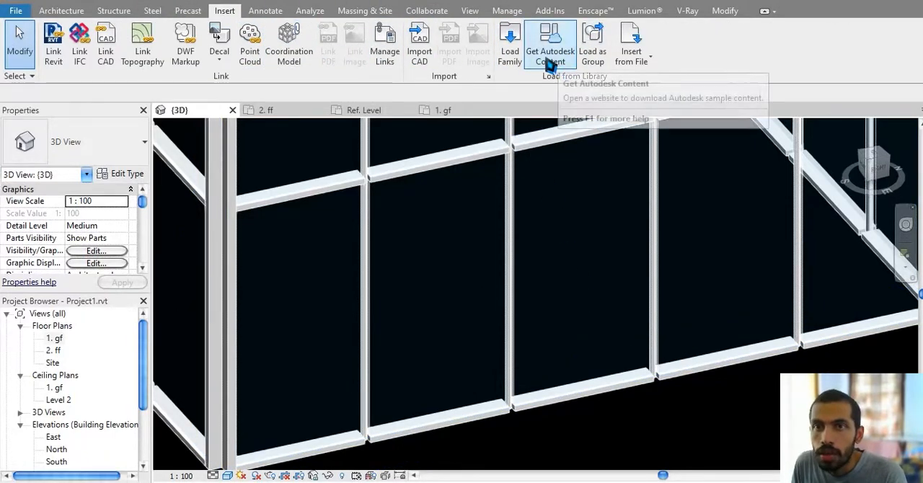
{"action": "left_click", "coordinate": [511, 65]}
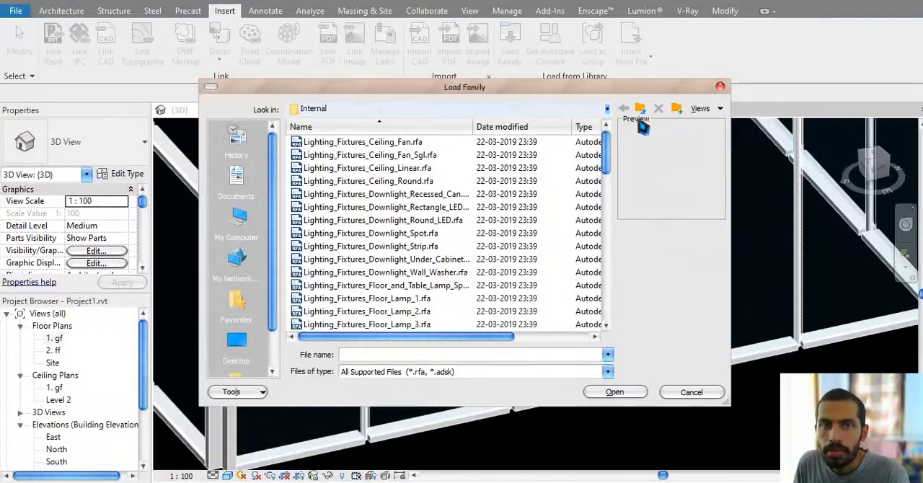
{"action": "left_click", "coordinate": [641, 110]}
{"action": "left_click", "coordinate": [641, 109]}
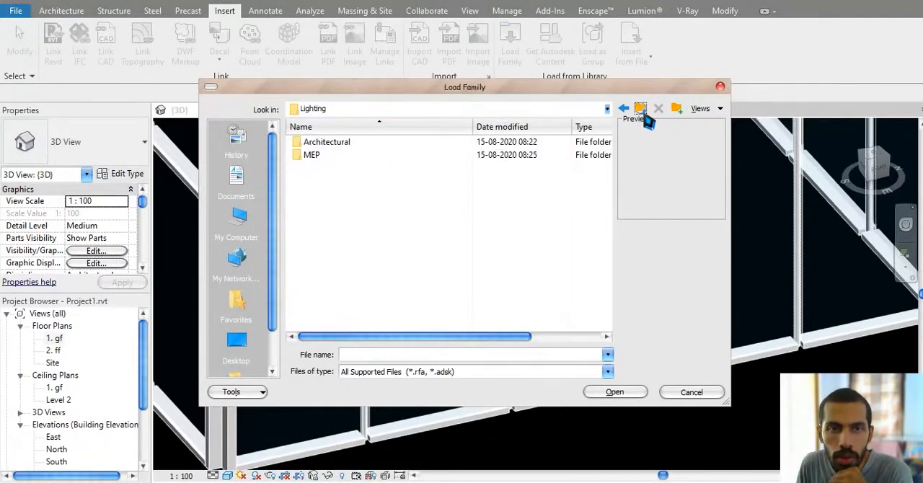
{"action": "left_click", "coordinate": [640, 110]}
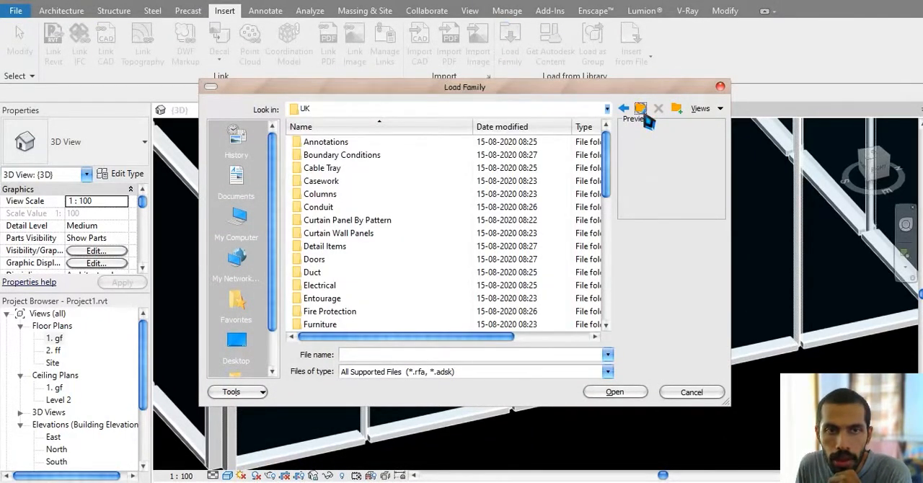
{"action": "left_click", "coordinate": [640, 110]}
{"action": "left_click", "coordinate": [338, 172]}
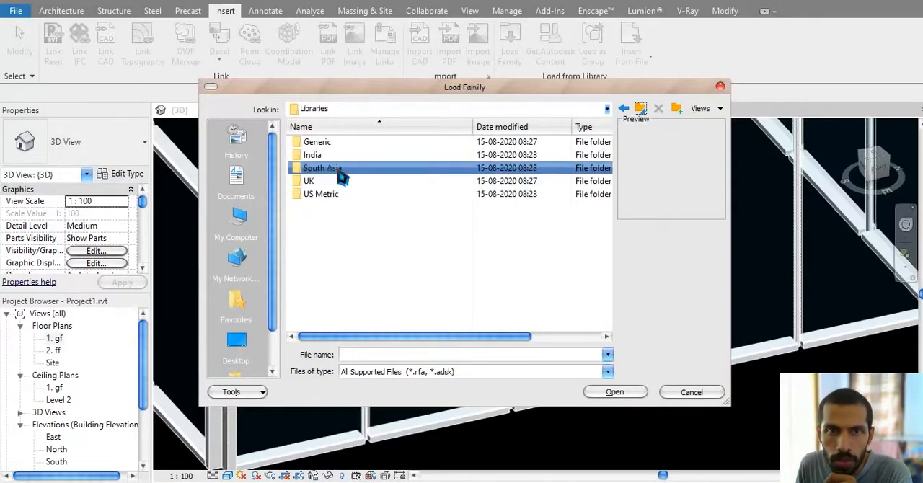
{"action": "double_click", "coordinate": [324, 195]}
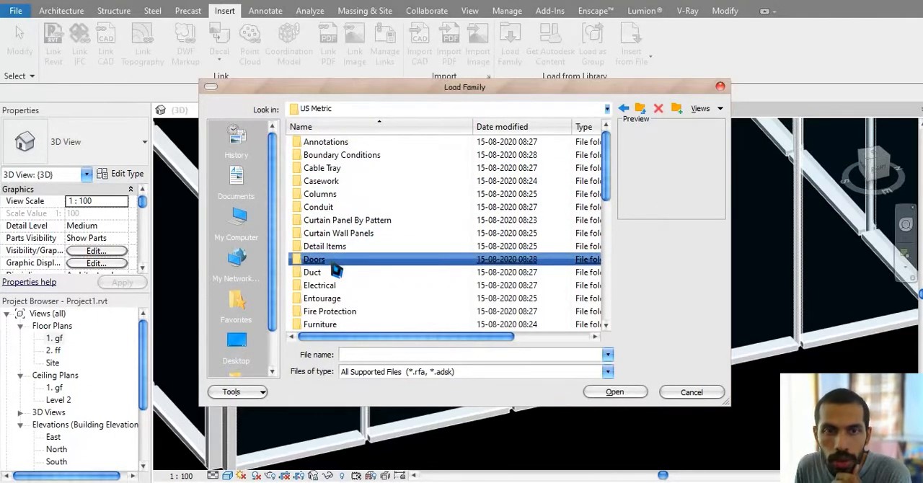
{"action": "double_click", "coordinate": [333, 261]}
Step: Compare the curtain wall door families and load M_Door-Curtain-Wall-Single-Glass into the project
{"action": "left_click", "coordinate": [359, 156]}
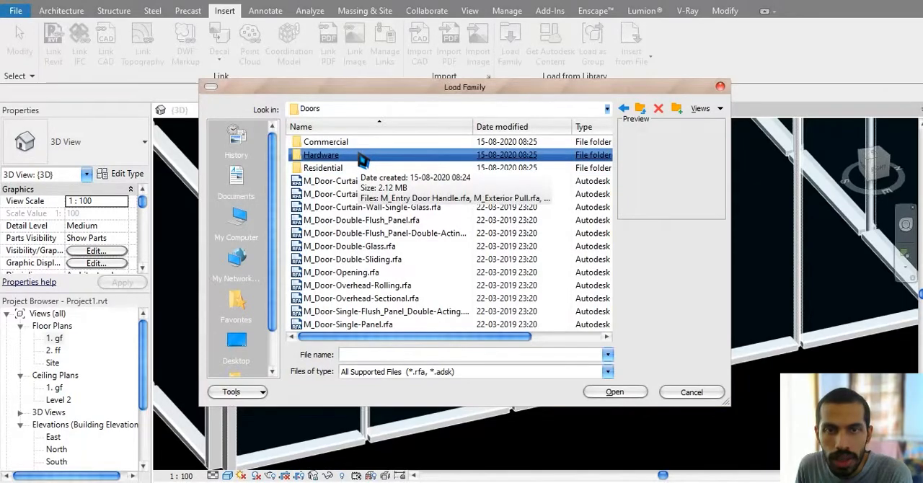
{"action": "left_click", "coordinate": [412, 181]}
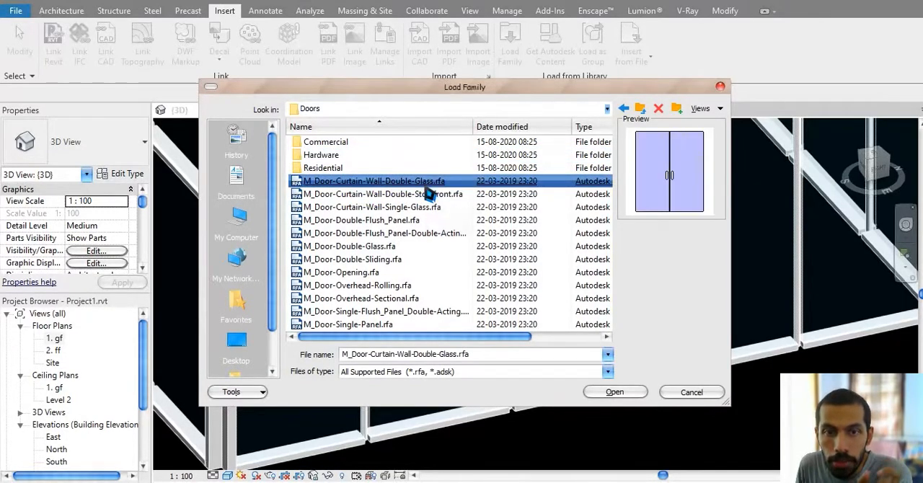
{"action": "left_click", "coordinate": [354, 208]}
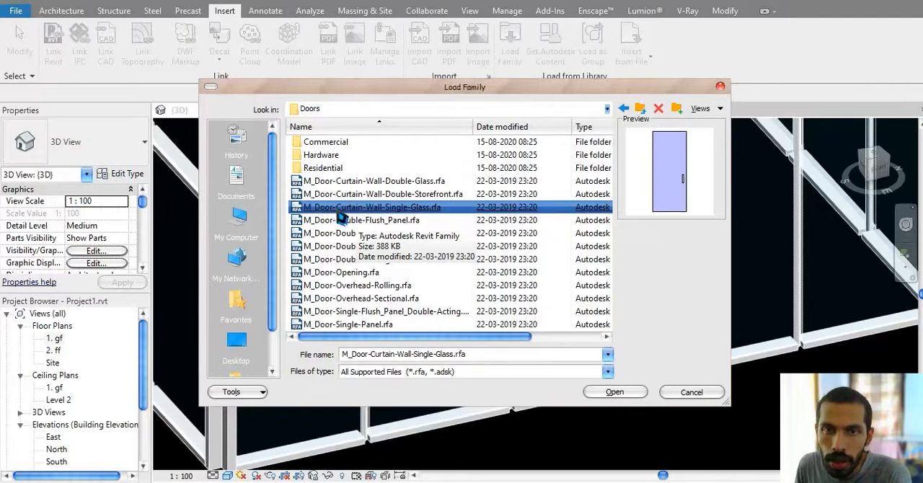
{"action": "left_click", "coordinate": [350, 196]}
{"action": "left_click", "coordinate": [352, 184]}
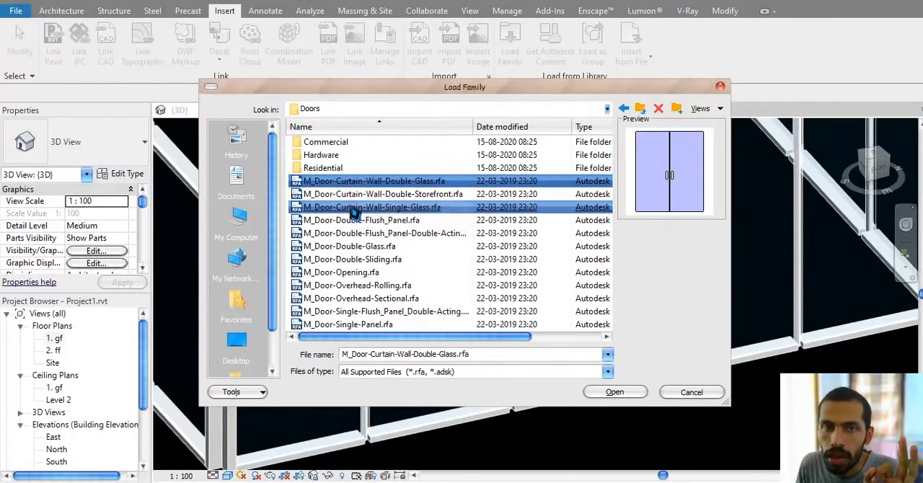
{"action": "left_click", "coordinate": [352, 208]}
{"action": "double_click", "coordinate": [354, 208]}
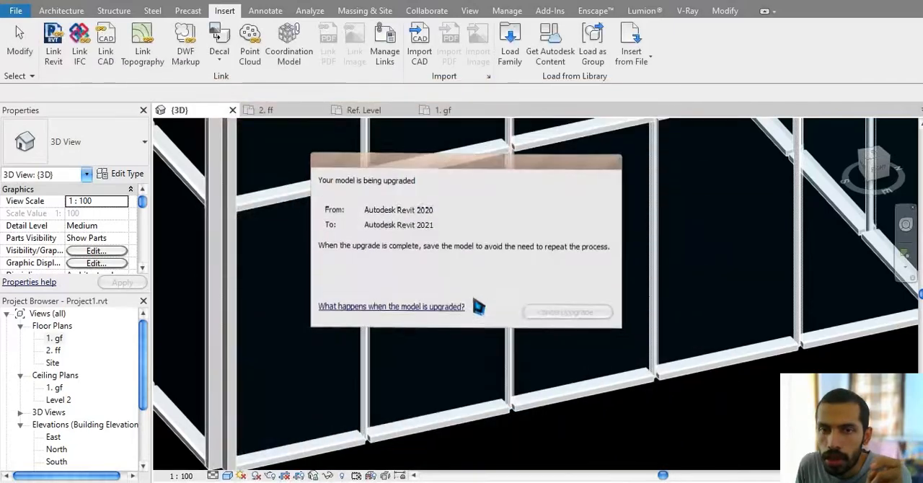
Step: Replace the middle lower glazed panel of the enclosure's front wall with the M_Door-Curtain-Wall-Single-Glass door type
{"action": "middle_click_drag", "start_coordinate": [584, 330], "coordinate": [563, 353], "text": "shift"}
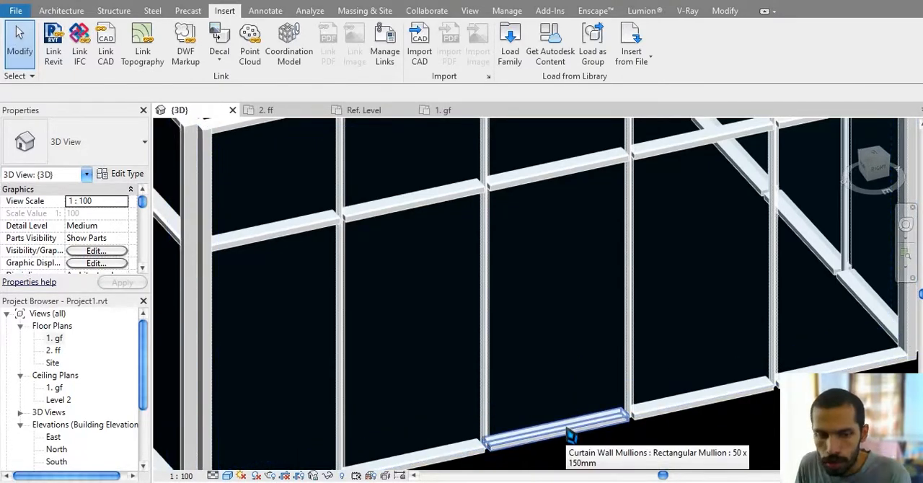
{"action": "key", "text": "Tab"}
{"action": "key", "text": "Tab"}
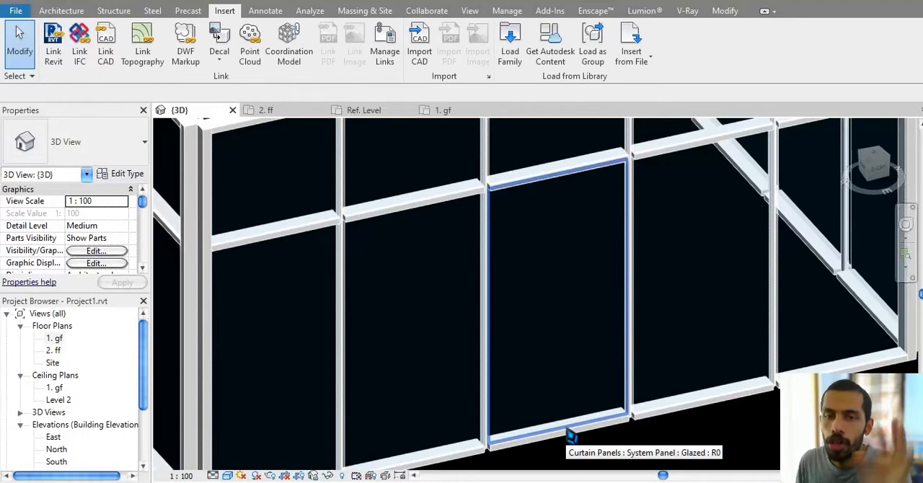
{"action": "left_click", "coordinate": [570, 434]}
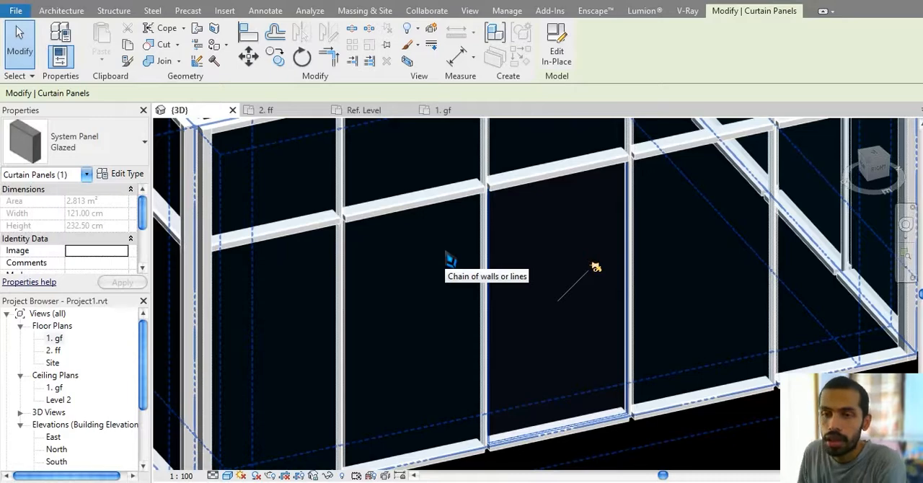
{"action": "left_click", "coordinate": [91, 149]}
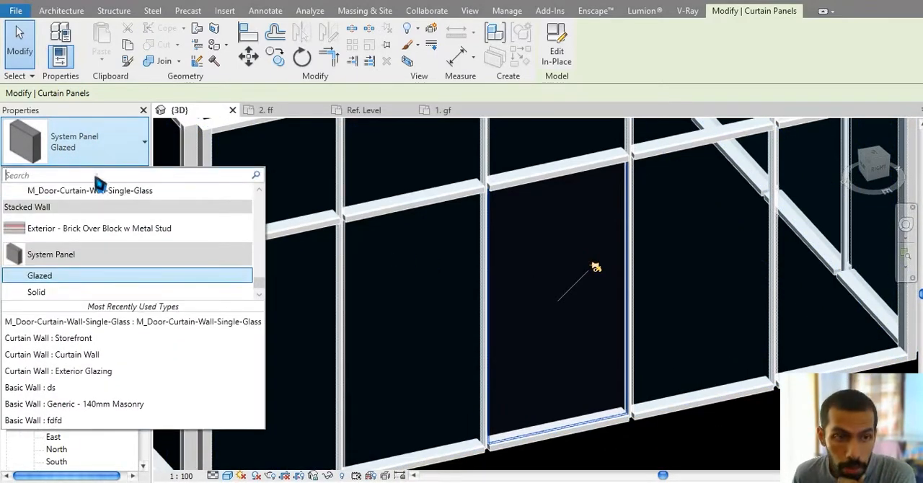
{"action": "scroll", "coordinate": [108, 259], "scroll_direction": "up", "scroll_amount": 1}
{"action": "left_click", "coordinate": [135, 230]}
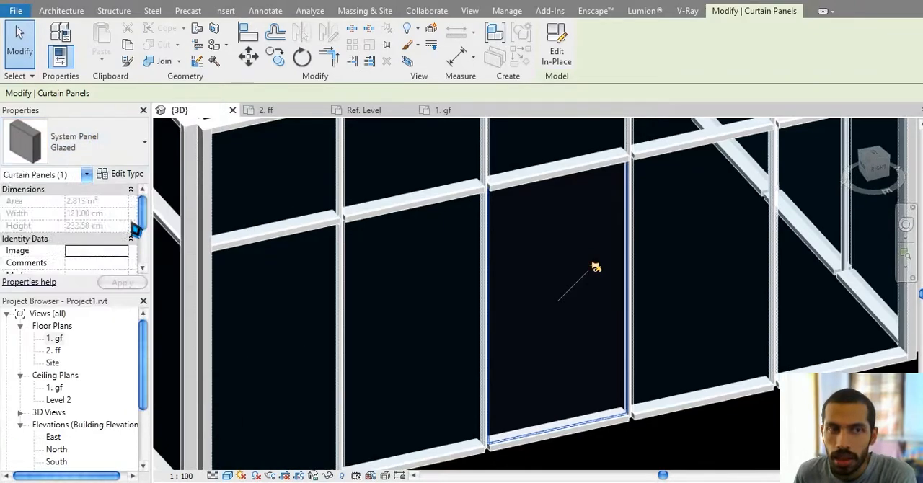
{"action": "middle_click_drag", "start_coordinate": [630, 355], "coordinate": [601, 281]}
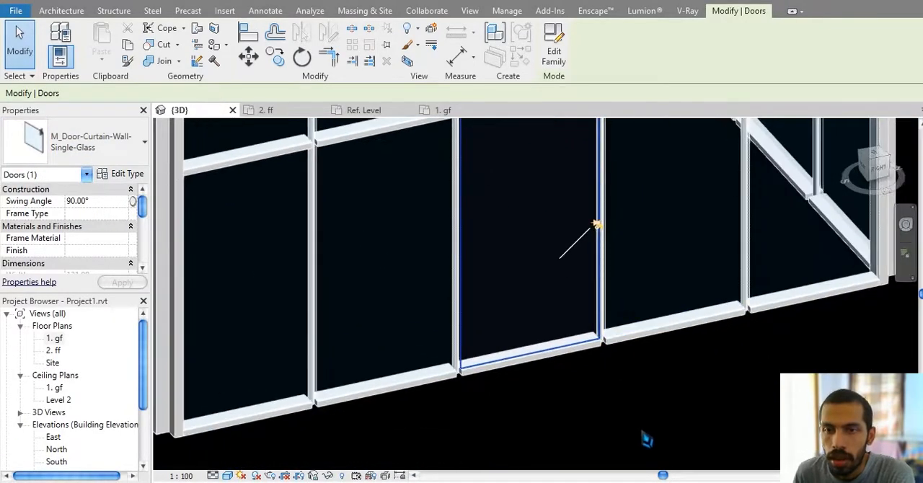
{"action": "key", "text": "Escape"}
Step: Set the 3D view's detail level to Fine to display the curtain wall door's handle
{"action": "middle_click_drag", "start_coordinate": [622, 367], "coordinate": [620, 415]}
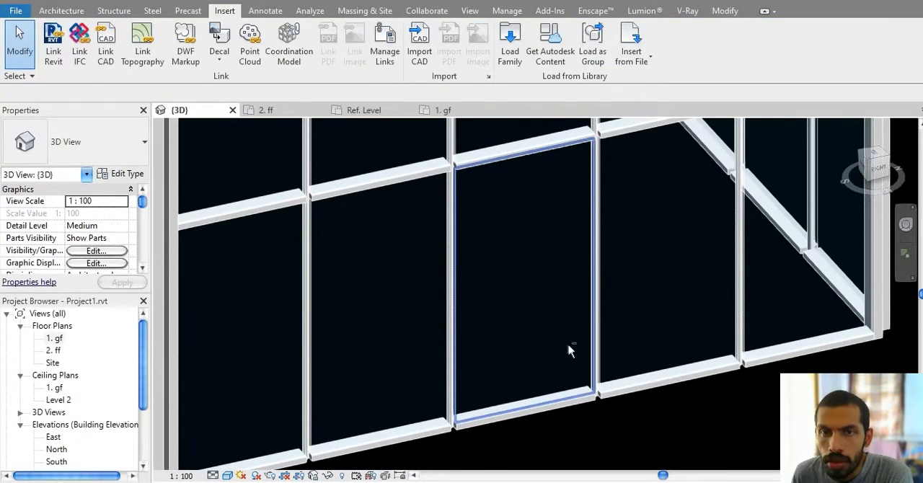
{"action": "middle_click_drag", "start_coordinate": [568, 346], "coordinate": [575, 321], "text": "shift"}
{"action": "scroll", "coordinate": [574, 322], "scroll_direction": "down", "scroll_amount": 2}
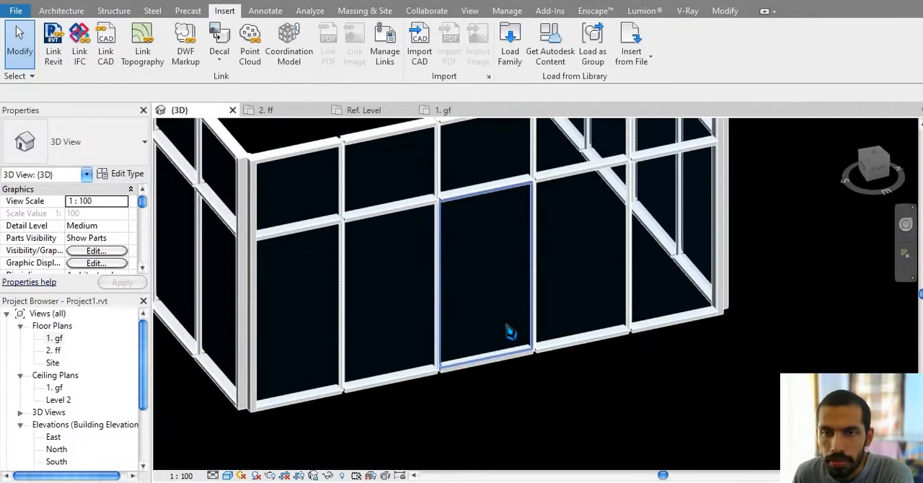
{"action": "left_click", "coordinate": [509, 333]}
{"action": "middle_click_drag", "start_coordinate": [504, 307], "coordinate": [215, 451], "text": "shift"}
{"action": "left_click", "coordinate": [213, 475]}
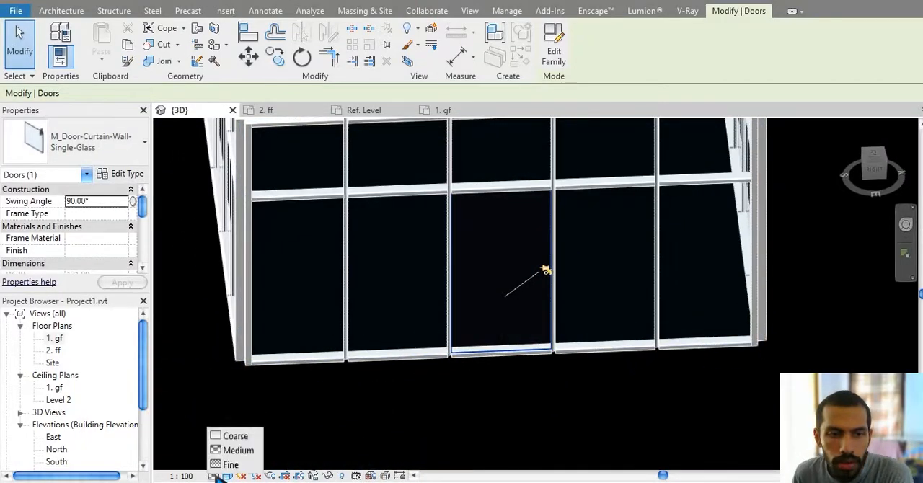
{"action": "left_click", "coordinate": [229, 460]}
{"action": "key", "text": "Escape"}
{"action": "scroll", "coordinate": [556, 304], "scroll_direction": "up", "scroll_amount": 5}
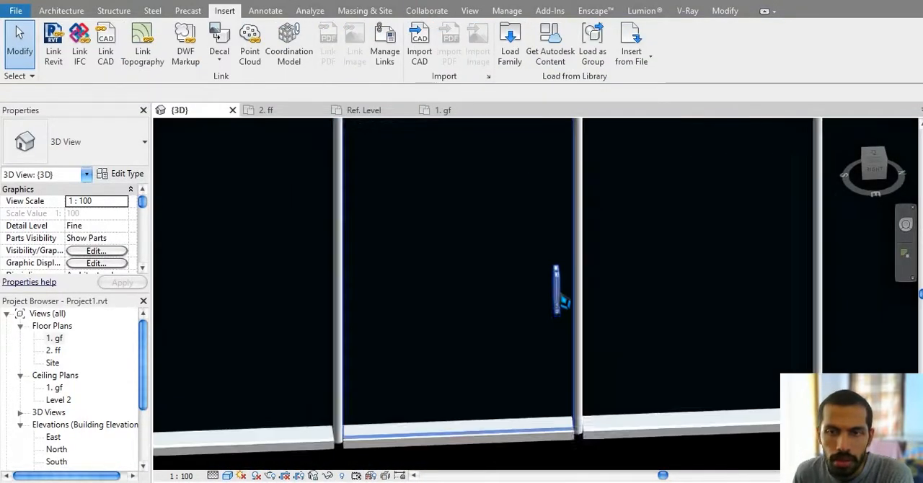
{"action": "scroll", "coordinate": [563, 302], "scroll_direction": "down", "scroll_amount": 2}
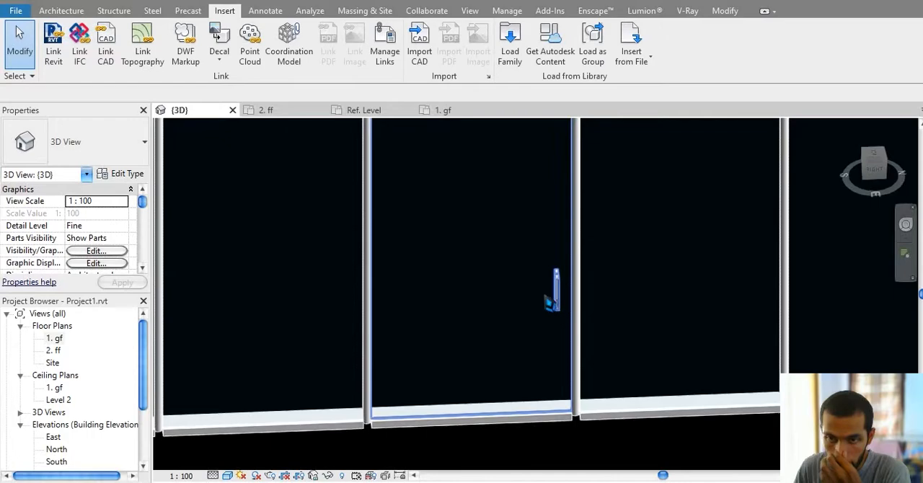
Step: Flip the single-glass door's orientation twice, leaving its handle along the door's right edge
{"action": "left_click", "coordinate": [550, 297]}
{"action": "scroll", "coordinate": [542, 294], "scroll_direction": "down", "scroll_amount": 3}
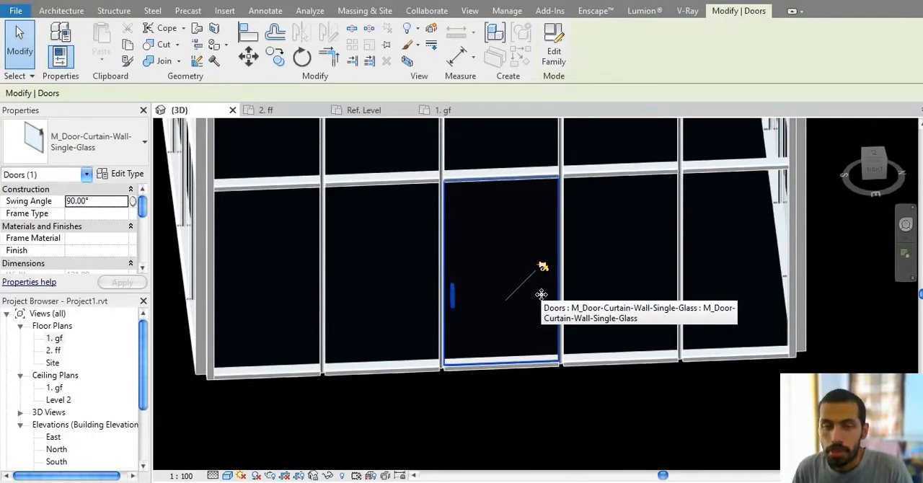
{"action": "key", "text": "space"}
{"action": "key", "text": "space"}
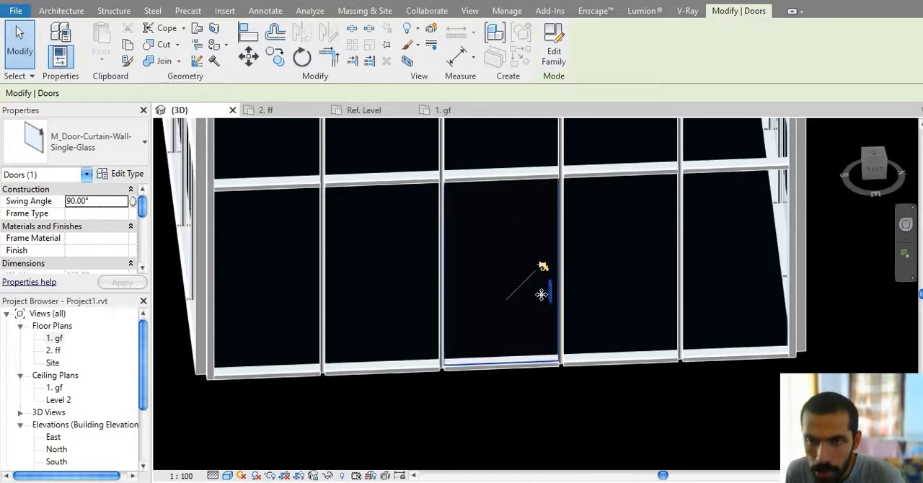
{"action": "key", "text": "alt+Tab"}
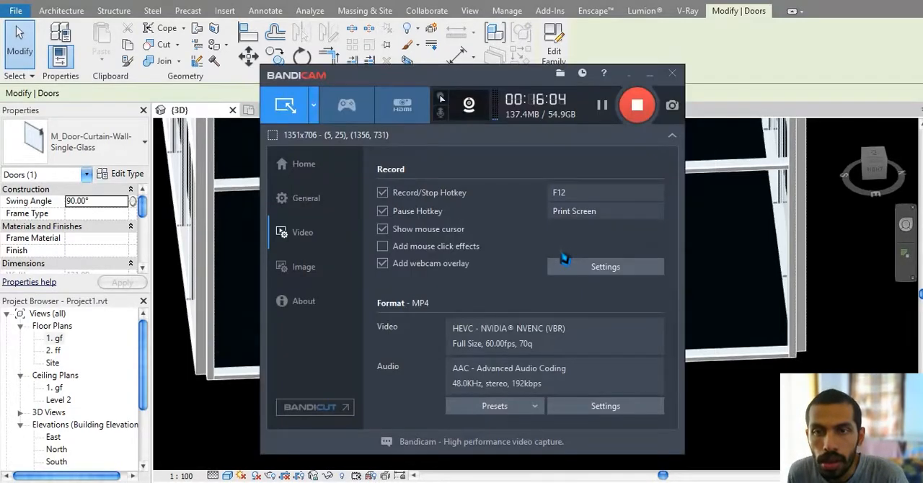
{"action": "key", "text": "alt+Tab"}
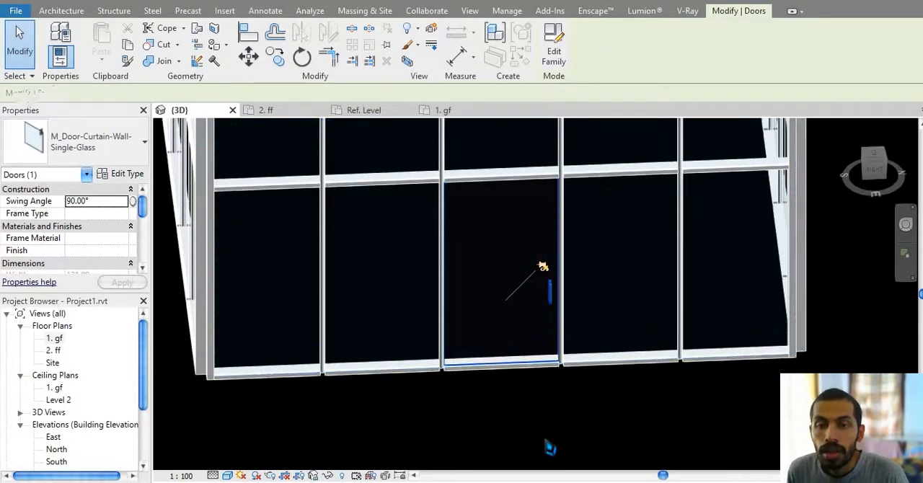
{"action": "left_click", "coordinate": [551, 442]}
{"action": "scroll", "coordinate": [507, 340], "scroll_direction": "down", "scroll_amount": 3}
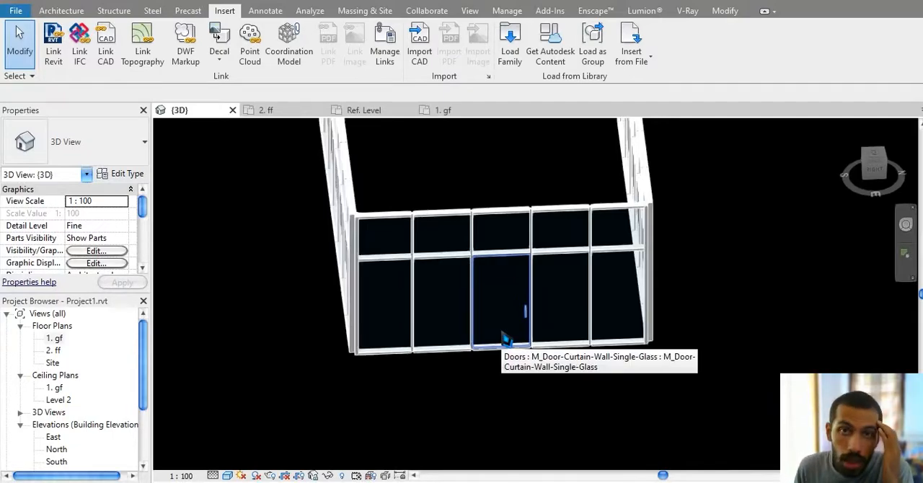
{"action": "left_click", "coordinate": [69, 11]}
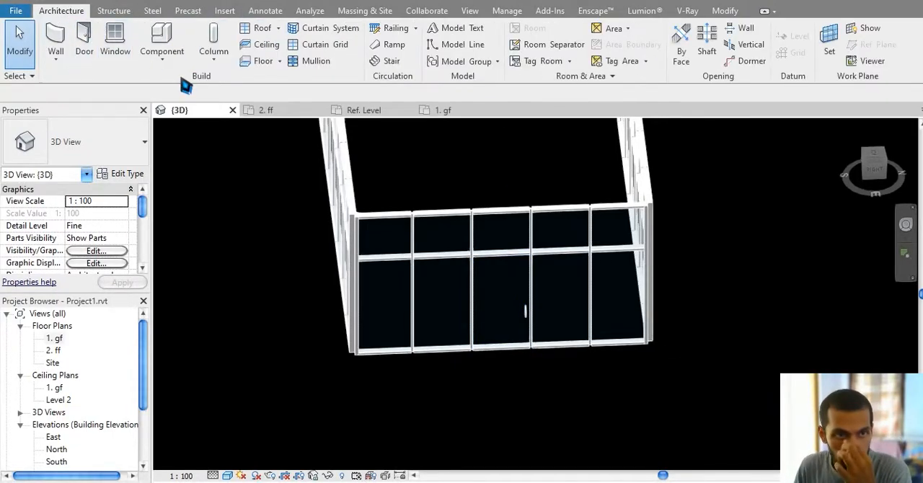
Step: Delete the horizontal mullion directly above the glass door and the adjacent one to its left on the same grid line
{"action": "scroll", "coordinate": [509, 335], "scroll_direction": "down", "scroll_amount": 1}
{"action": "middle_click_drag", "start_coordinate": [509, 334], "coordinate": [657, 352]}
{"action": "scroll", "coordinate": [658, 351], "scroll_direction": "down", "scroll_amount": 2}
{"action": "middle_click_drag", "start_coordinate": [476, 329], "coordinate": [409, 318]}
{"action": "scroll", "coordinate": [587, 313], "scroll_direction": "up", "scroll_amount": 3}
{"action": "left_click", "coordinate": [582, 308]}
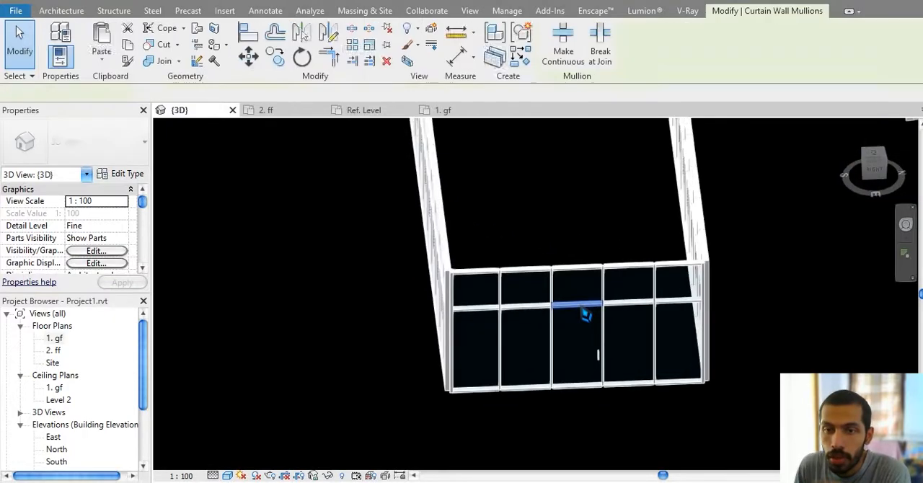
{"action": "scroll", "coordinate": [581, 304], "scroll_direction": "up", "scroll_amount": 2}
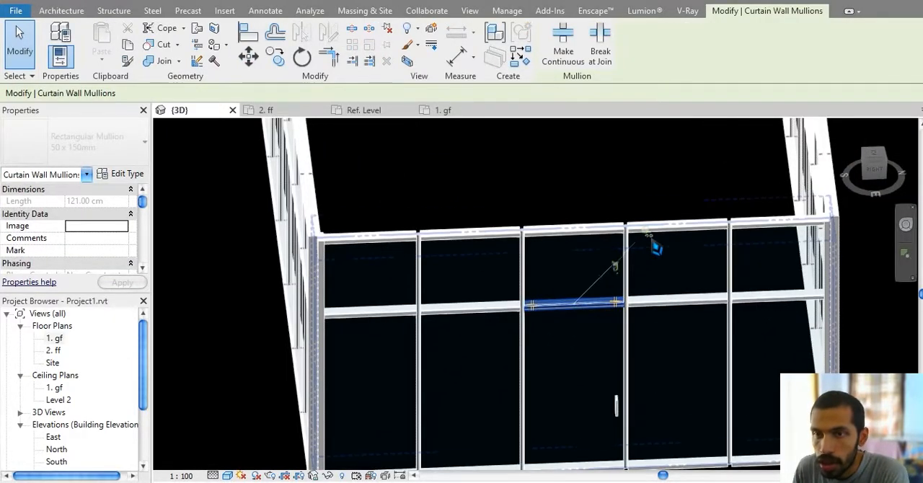
{"action": "key", "text": "Escape"}
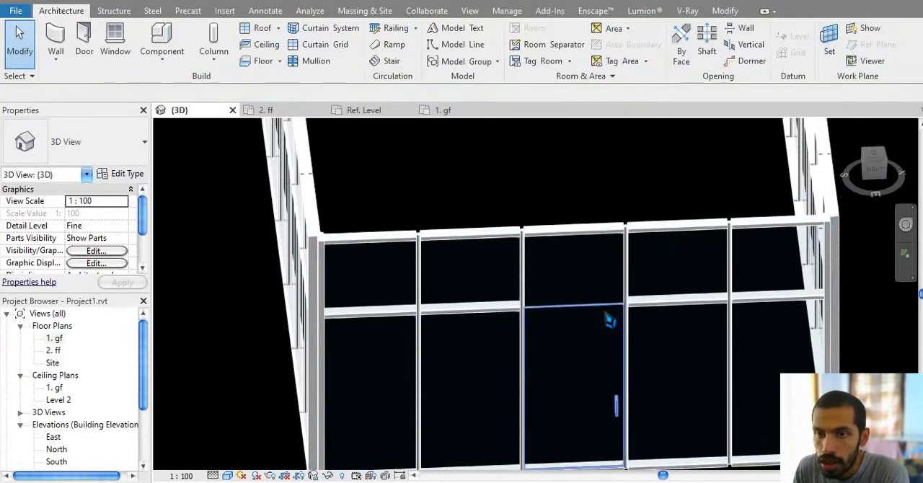
{"action": "left_click", "coordinate": [490, 311]}
{"action": "key", "text": "Escape"}
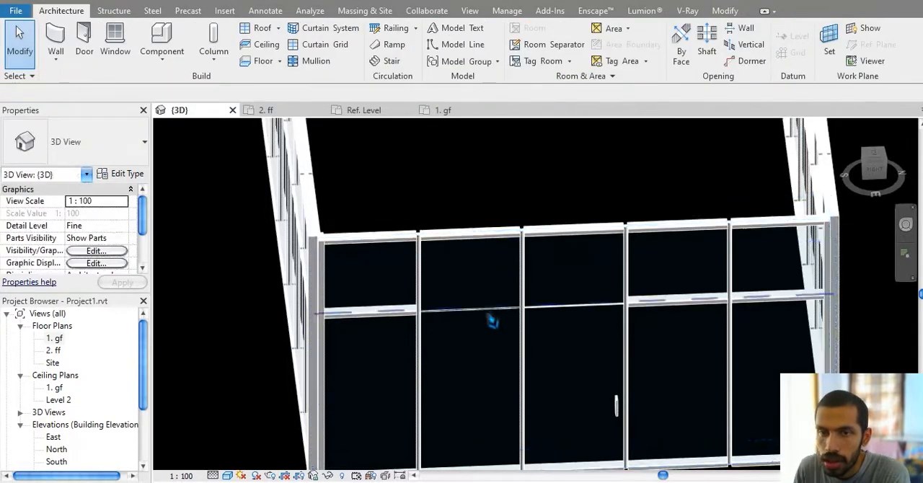
Step: Select all mullions on the front wall's horizontal grid with On Horizontal Grid, unpin them and delete them
{"action": "left_click", "coordinate": [388, 322]}
{"action": "right_click", "coordinate": [390, 327]}
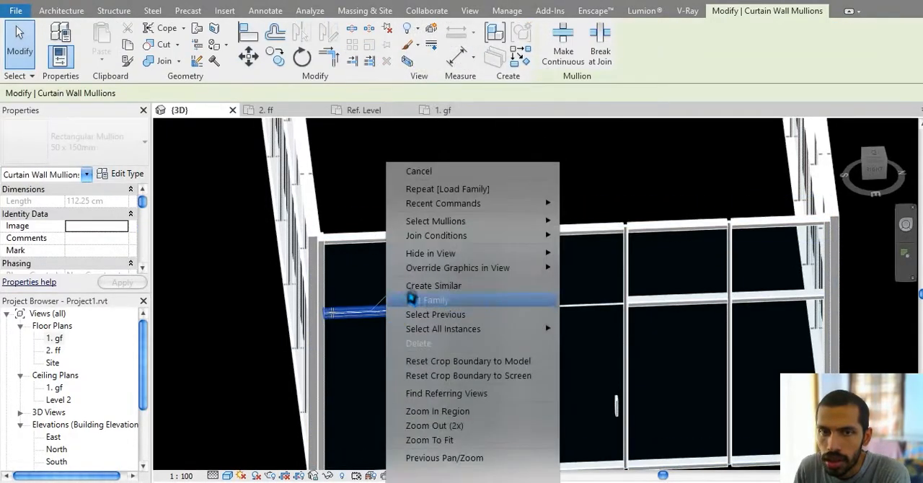
{"action": "mouse_move", "coordinate": [501, 228]}
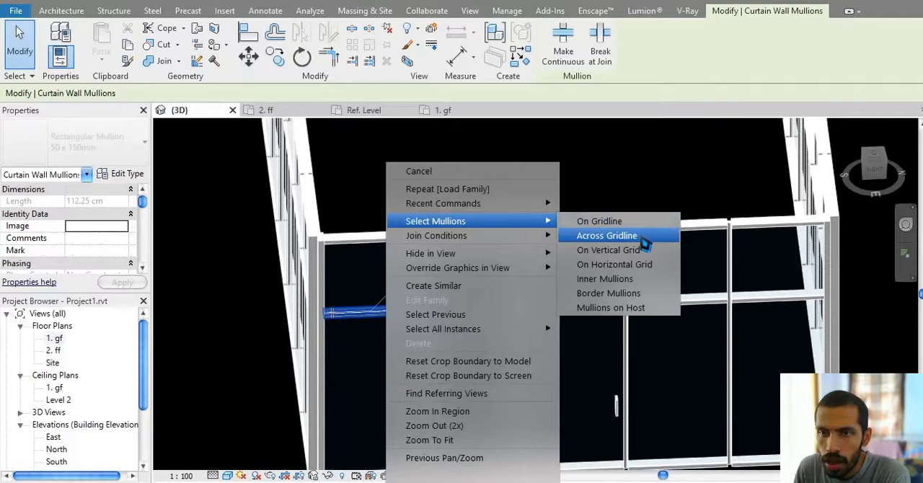
{"action": "left_click", "coordinate": [613, 264]}
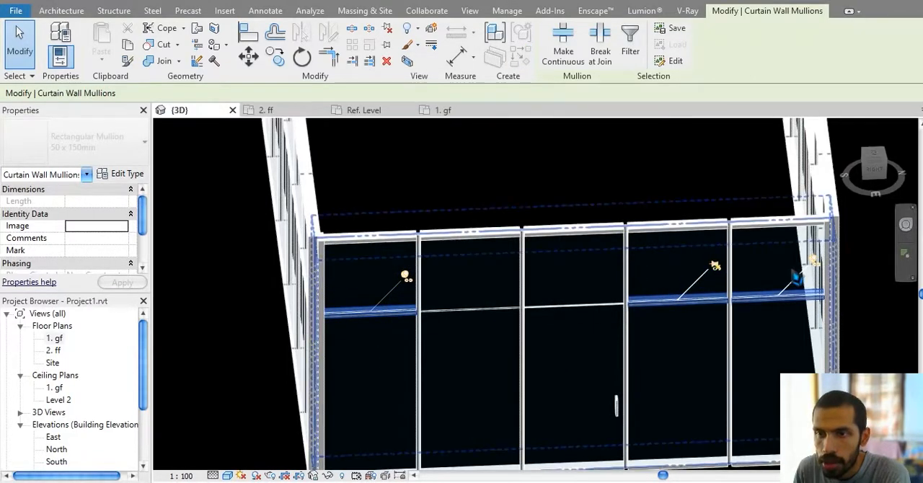
{"action": "left_click", "coordinate": [409, 281]}
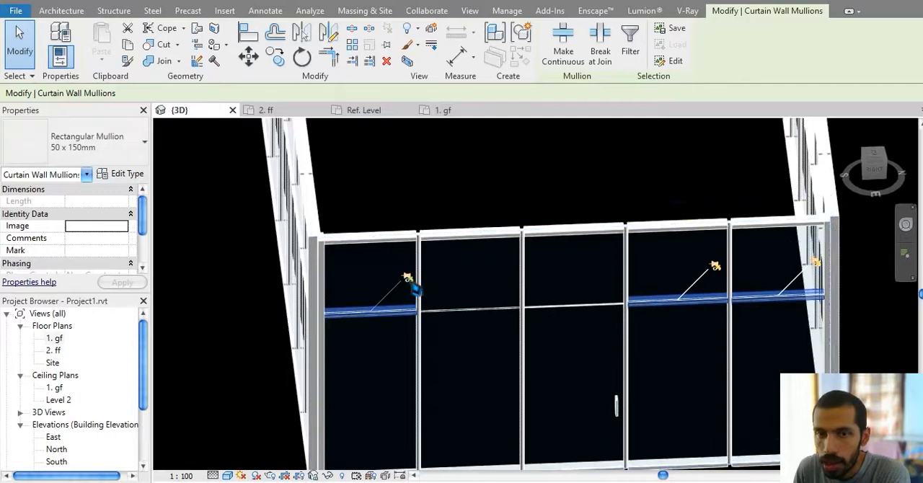
{"action": "key", "text": "Delete"}
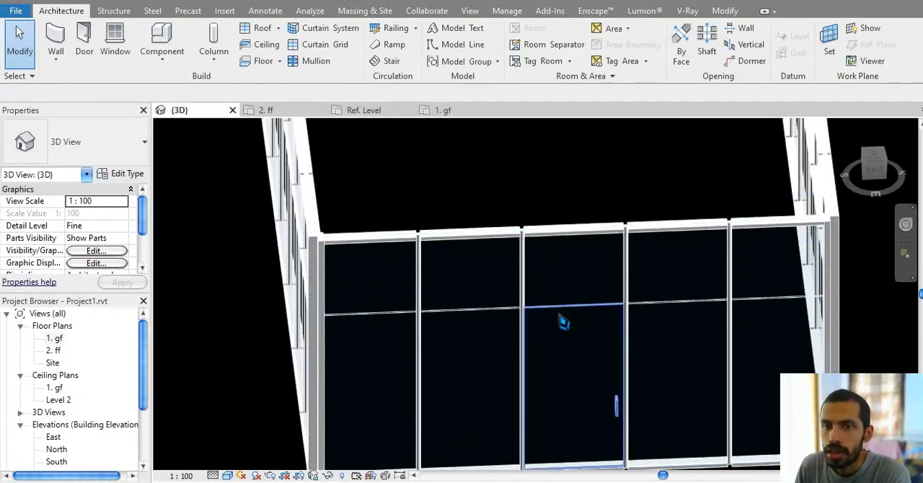
{"action": "left_click", "coordinate": [56, 40]}
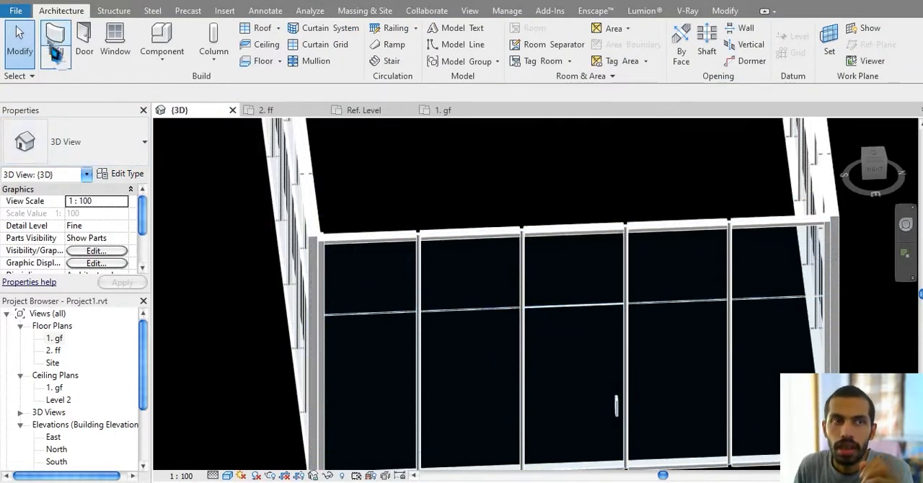
{"action": "left_click", "coordinate": [99, 155]}
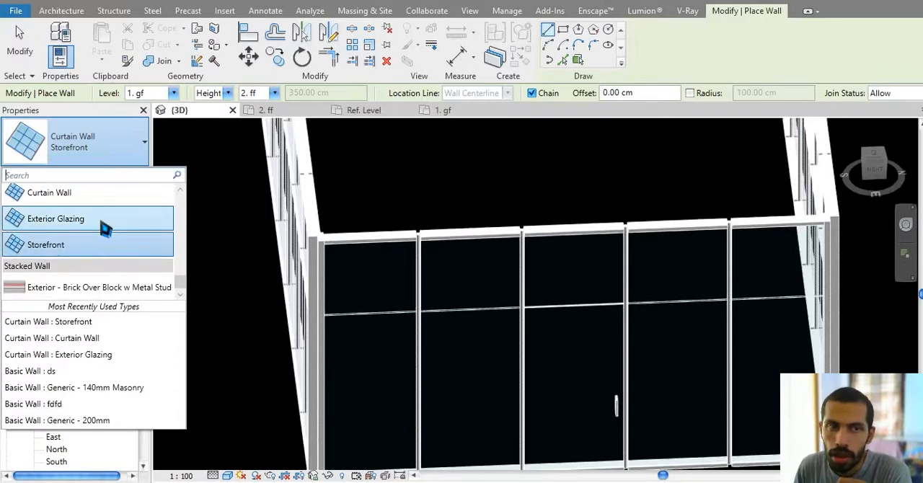
{"action": "left_click", "coordinate": [223, 251]}
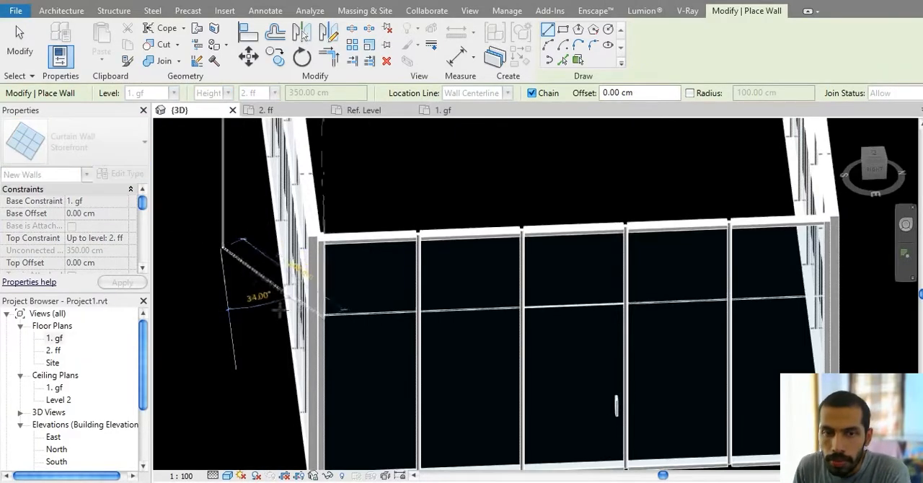
{"action": "key", "text": "Escape"}
{"action": "key", "text": "Escape"}
Step: Unpin and delete the horizontal curtain grid line crossing the front wall above the glass door
{"action": "left_click", "coordinate": [366, 315]}
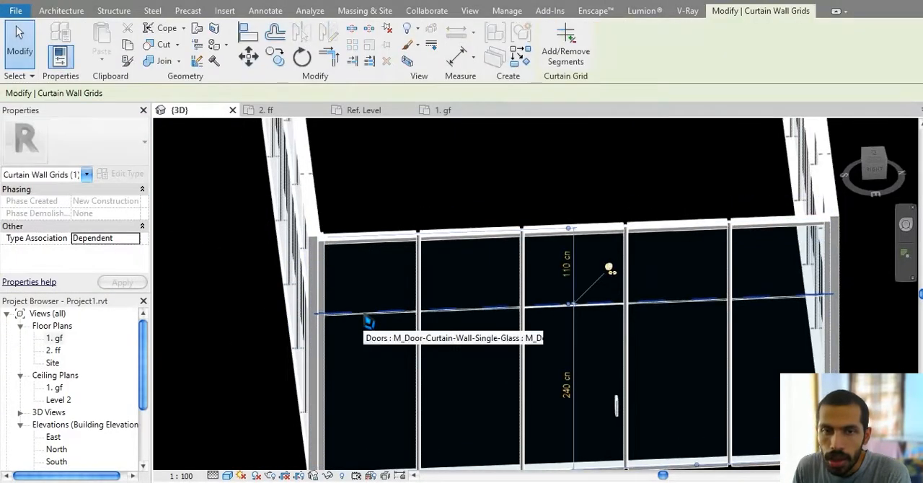
{"action": "left_click", "coordinate": [610, 271]}
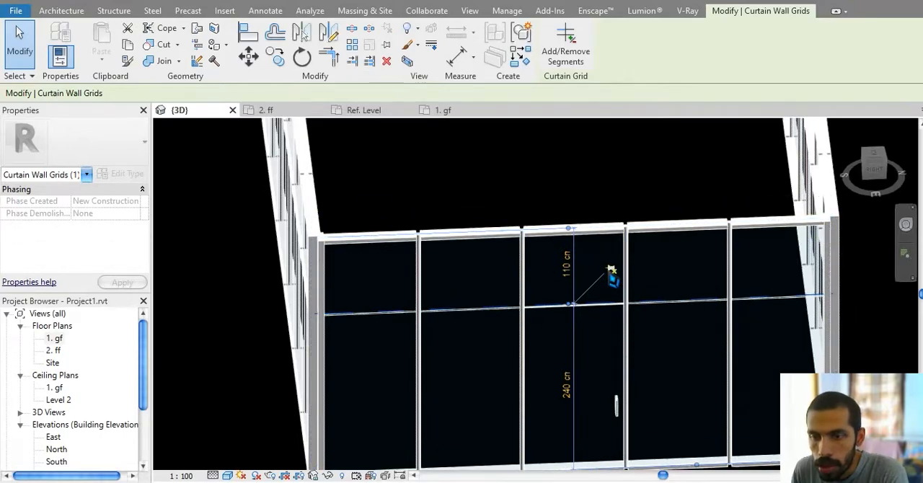
{"action": "key", "text": "Delete"}
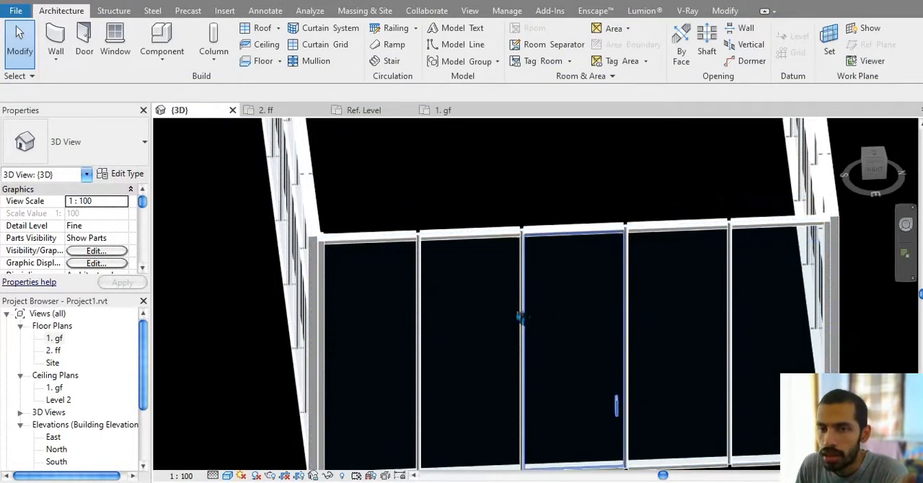
Step: Draw a plain Curtain Wall type wall about 1370 cm long in front of the enclosure, from level 1. gf to 2. ff
{"action": "middle_click_drag", "start_coordinate": [417, 281], "coordinate": [433, 299]}
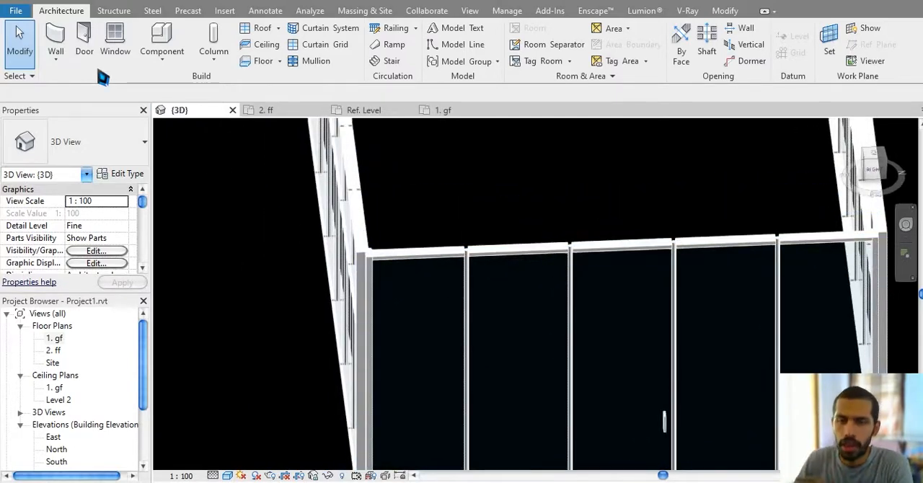
{"action": "left_click", "coordinate": [56, 40]}
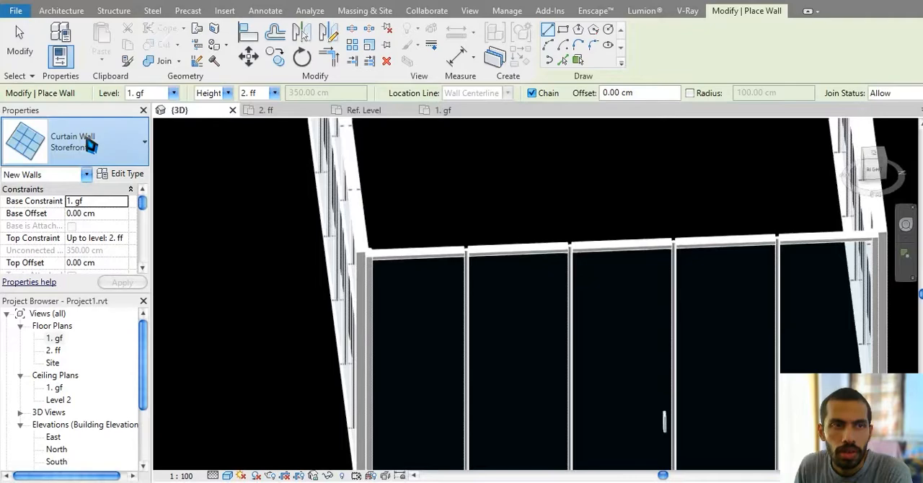
{"action": "left_click", "coordinate": [72, 142]}
{"action": "left_click", "coordinate": [43, 192]}
{"action": "scroll", "coordinate": [478, 227], "scroll_direction": "down", "scroll_amount": 5}
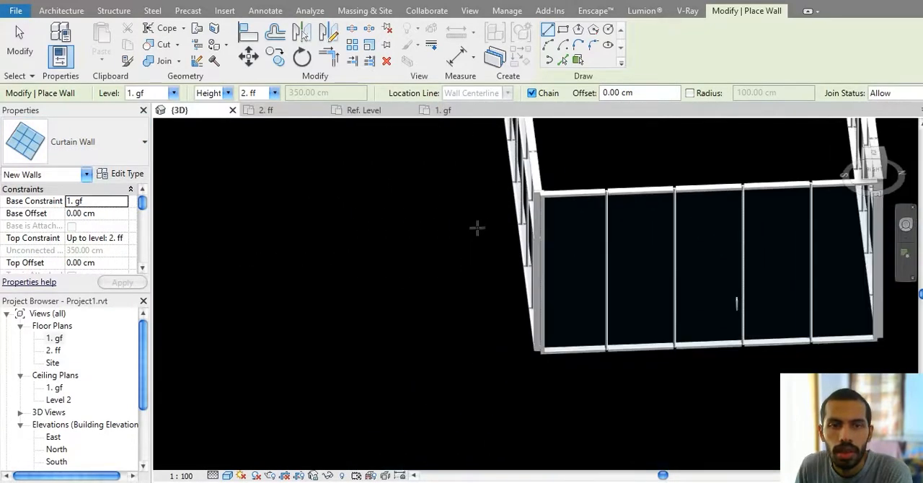
{"action": "left_click", "coordinate": [286, 369]}
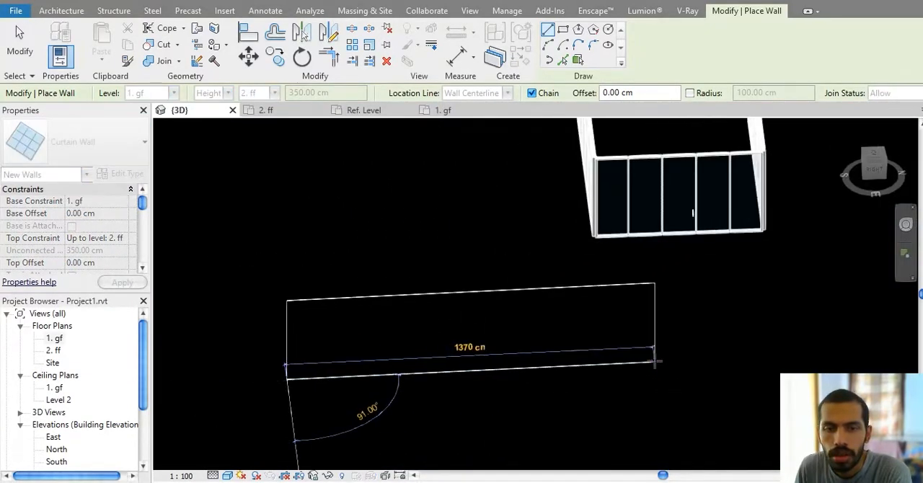
{"action": "scroll", "coordinate": [482, 357], "scroll_direction": "up", "scroll_amount": 3}
{"action": "key", "text": "Escape"}
{"action": "key", "text": "Escape"}
{"action": "scroll", "coordinate": [498, 334], "scroll_direction": "down", "scroll_amount": 4}
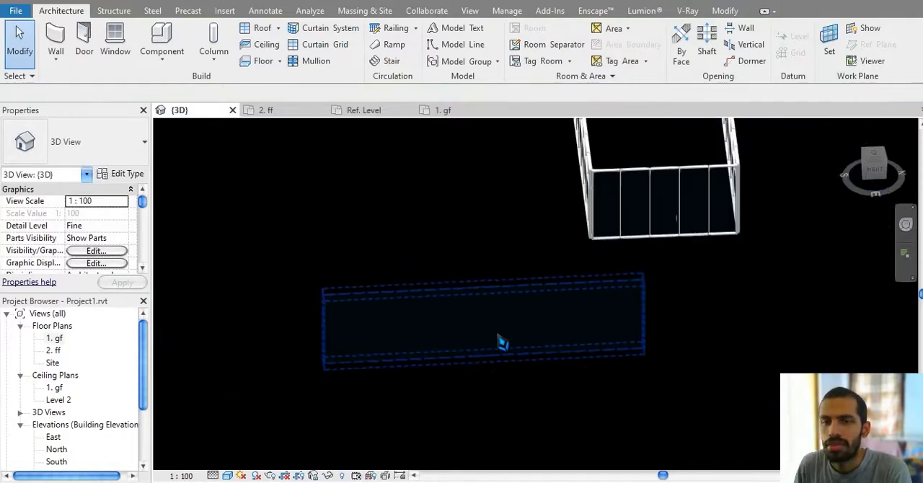
{"action": "middle_click_drag", "start_coordinate": [498, 331], "coordinate": [533, 337]}
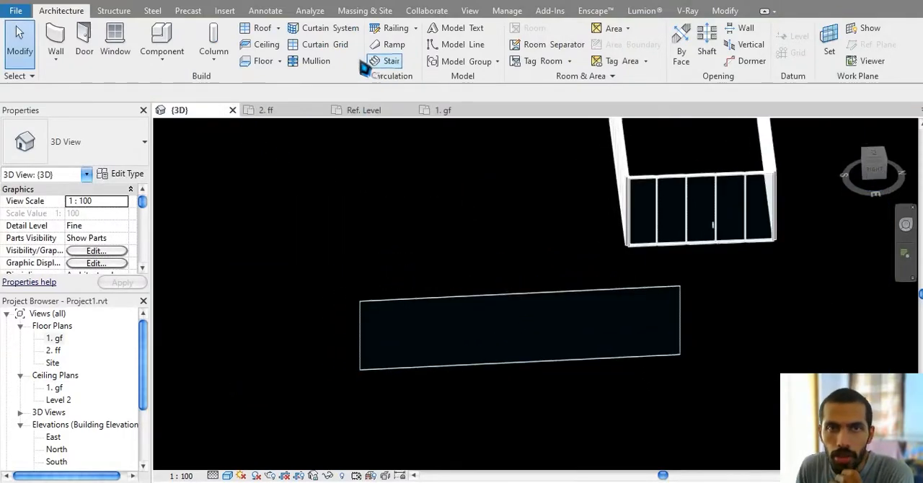
Step: Add four all-segment vertical grid lines to the new wall, spaced about 140, 170, 100 and 100 cm, and a horizontal one at one-third height
{"action": "left_click", "coordinate": [324, 45]}
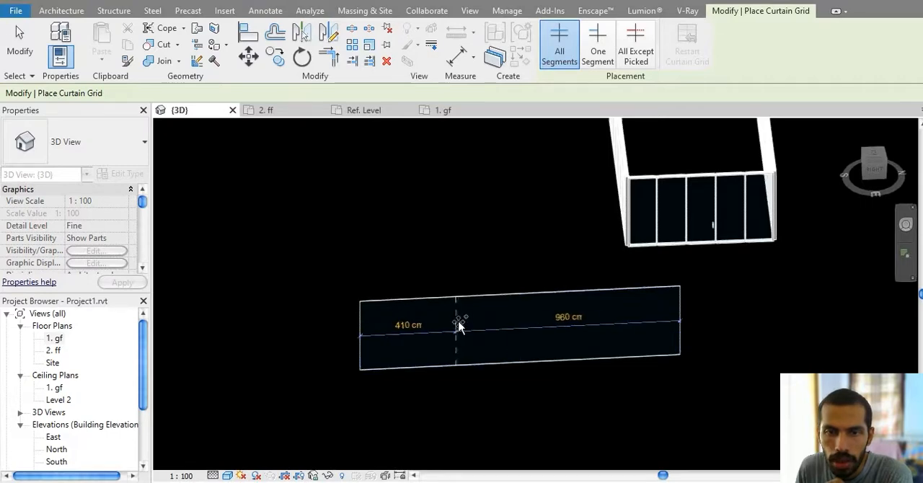
{"action": "left_click", "coordinate": [393, 311]}
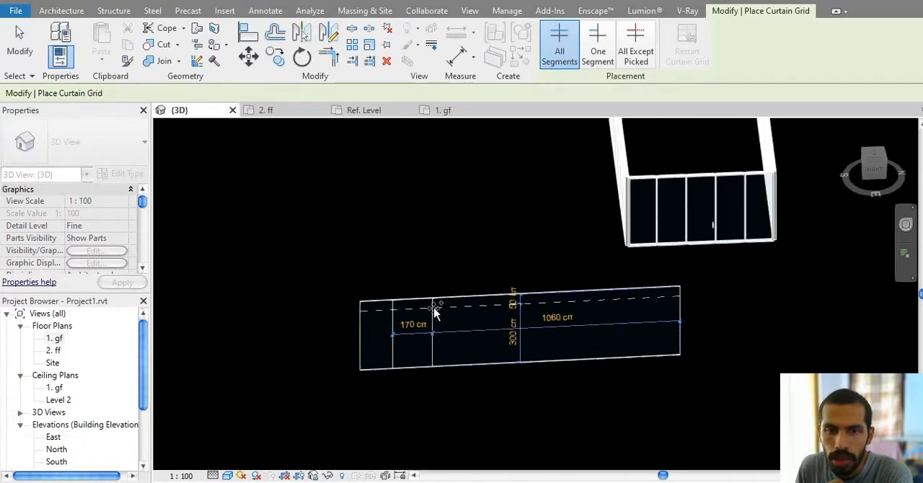
{"action": "left_click", "coordinate": [432, 311]}
{"action": "left_click", "coordinate": [455, 309]}
{"action": "left_click", "coordinate": [479, 308]}
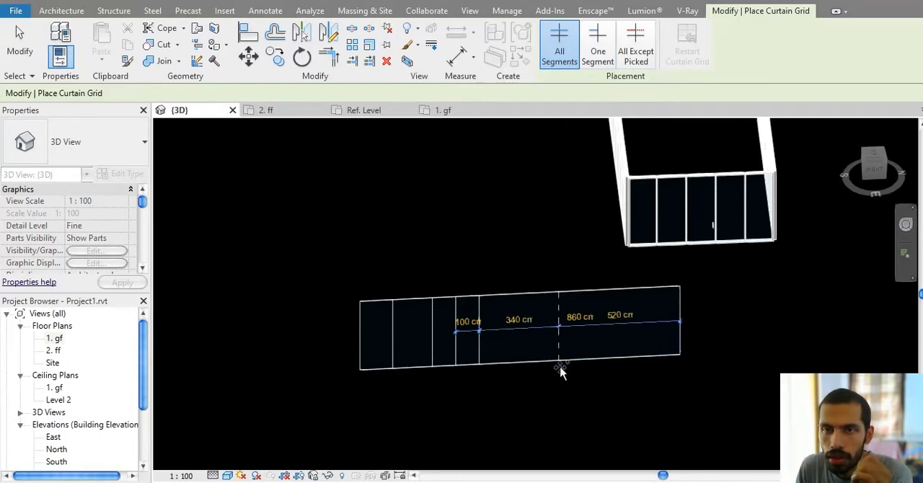
{"action": "left_click", "coordinate": [681, 337]}
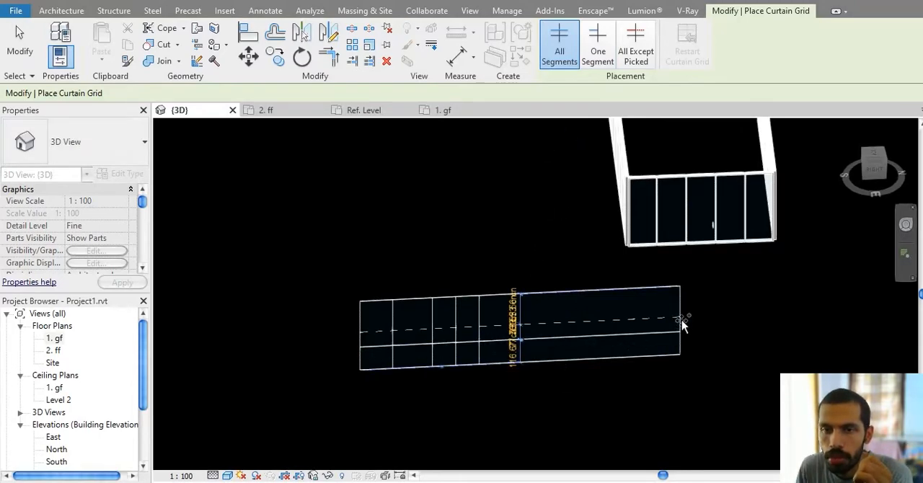
Step: Add a one-segment horizontal grid line in the narrow fourth bay, about 116.67 cm above the full-length horizontal grid line
{"action": "left_click", "coordinate": [598, 50]}
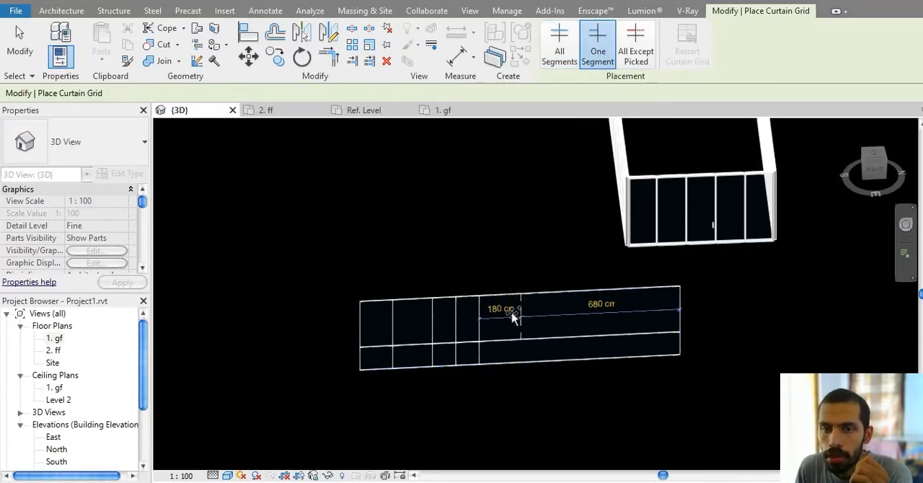
{"action": "scroll", "coordinate": [511, 313], "scroll_direction": "up", "scroll_amount": 3}
{"action": "left_click", "coordinate": [433, 330]}
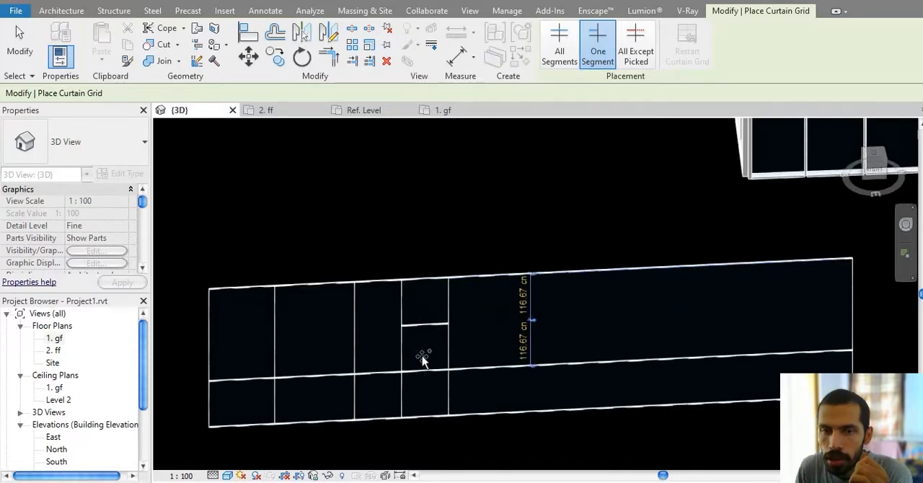
Step: Add a horizontal grid line about 58.33 cm above the full-length one using All Except Picked, excluding the third bay's segment
{"action": "left_click", "coordinate": [639, 58]}
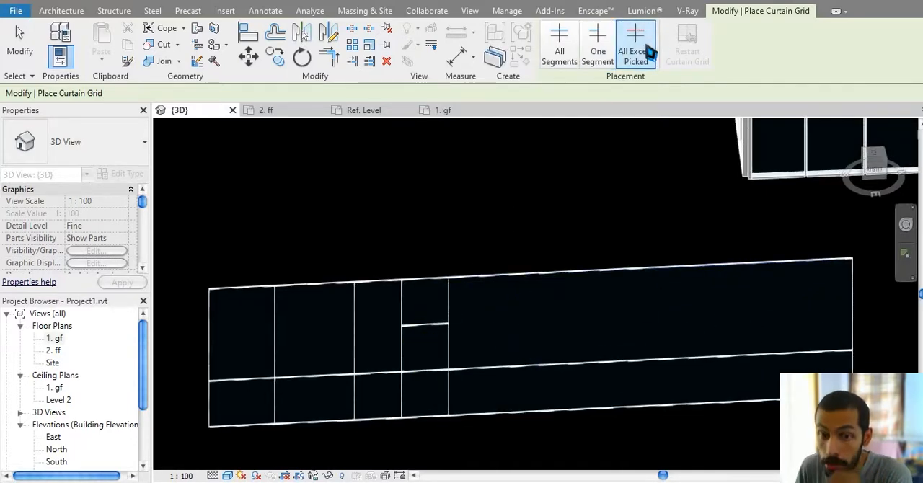
{"action": "left_click", "coordinate": [381, 345]}
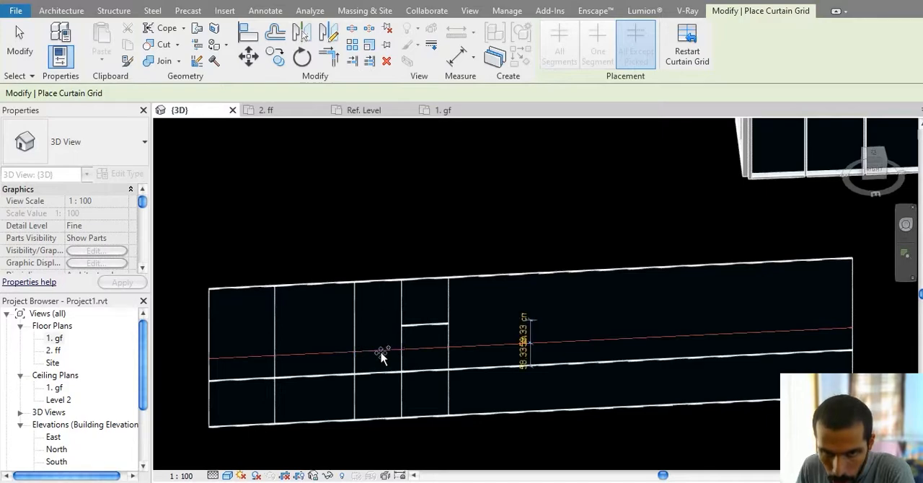
{"action": "left_click", "coordinate": [380, 350]}
{"action": "middle_click_drag", "start_coordinate": [528, 349], "coordinate": [548, 307]}
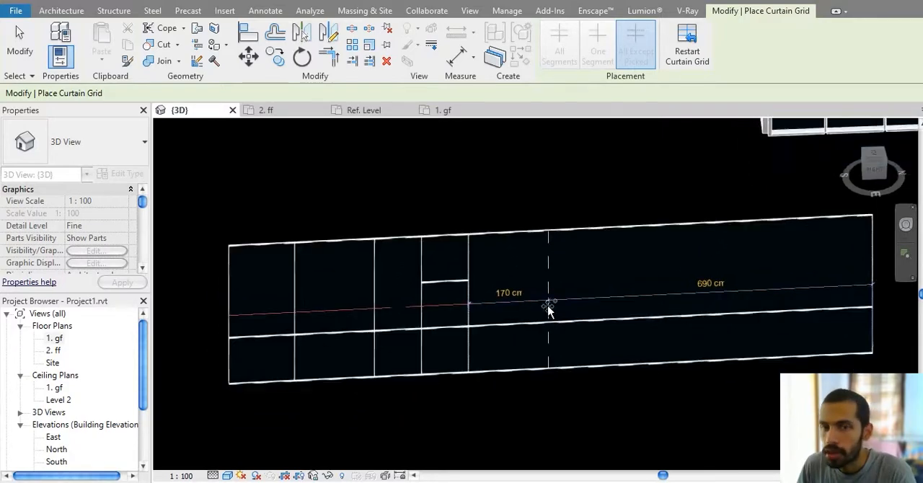
{"action": "key", "text": "Escape"}
{"action": "key", "text": "Escape"}
{"action": "scroll", "coordinate": [405, 316], "scroll_direction": "up", "scroll_amount": 3}
{"action": "scroll", "coordinate": [405, 315], "scroll_direction": "down", "scroll_amount": 4}
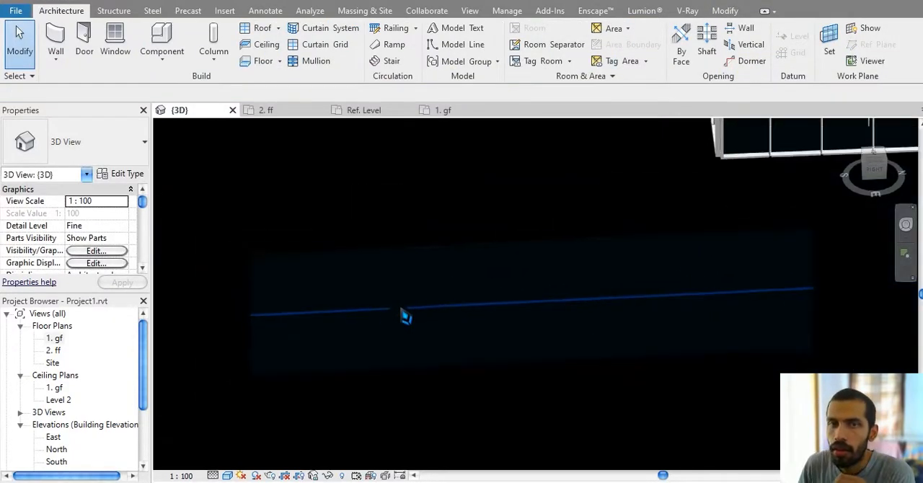
Step: Add another All Except Picked horizontal grid line near the new wall's upper edge, leaving out the second bay's segment
{"action": "left_click", "coordinate": [337, 44]}
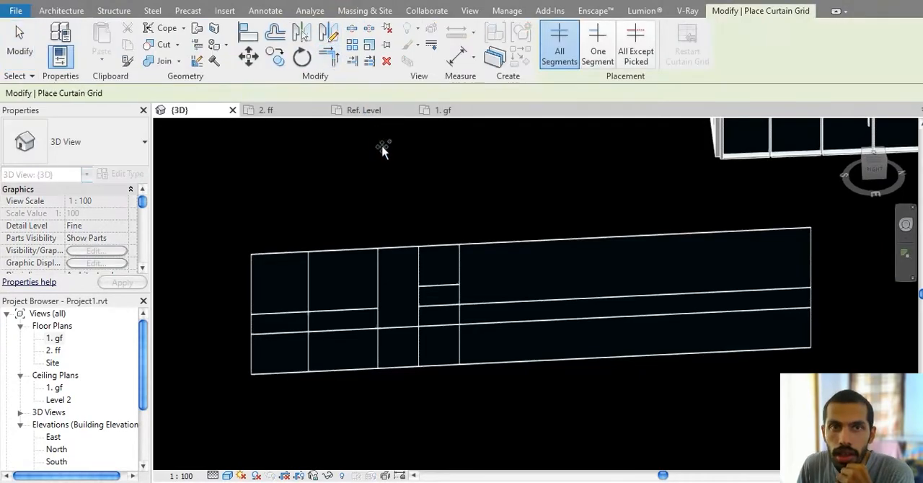
{"action": "left_click", "coordinate": [640, 62]}
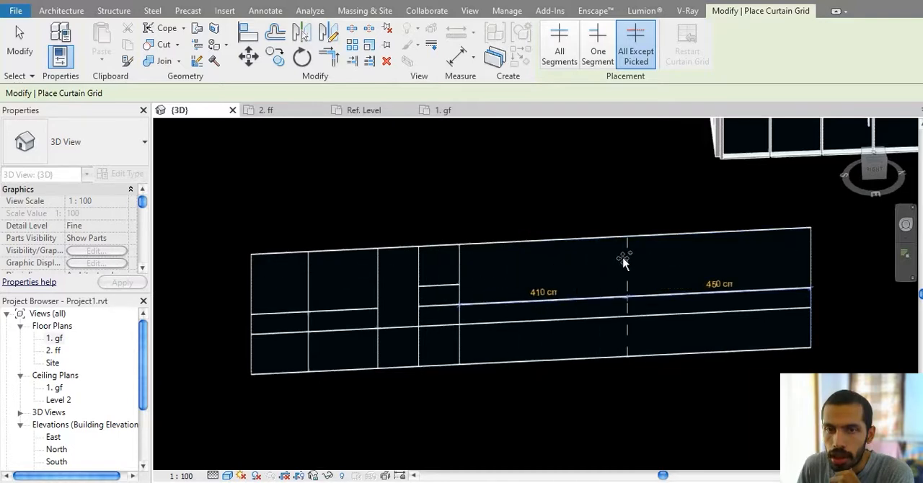
{"action": "left_click", "coordinate": [454, 268]}
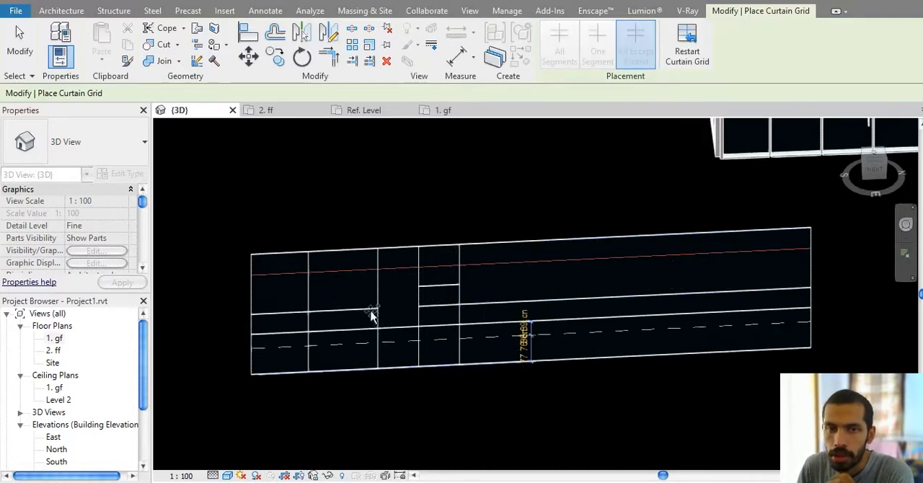
{"action": "left_click", "coordinate": [352, 267]}
{"action": "middle_click_drag", "start_coordinate": [386, 213], "coordinate": [411, 217]}
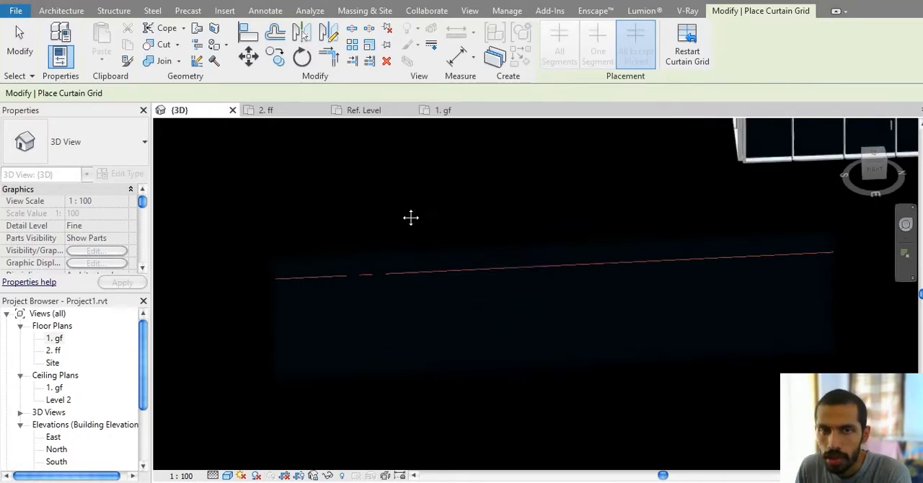
{"action": "key", "text": "Escape"}
{"action": "key", "text": "Escape"}
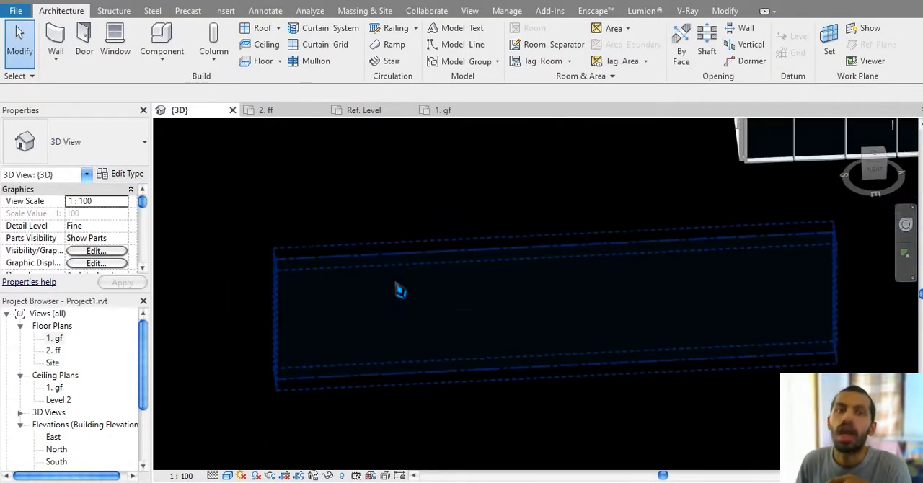
Step: Place a Rectangular Mullion 50 x 150mm along the new wall's uppermost interior horizontal grid line using Grid Line placement
{"action": "left_click", "coordinate": [315, 61]}
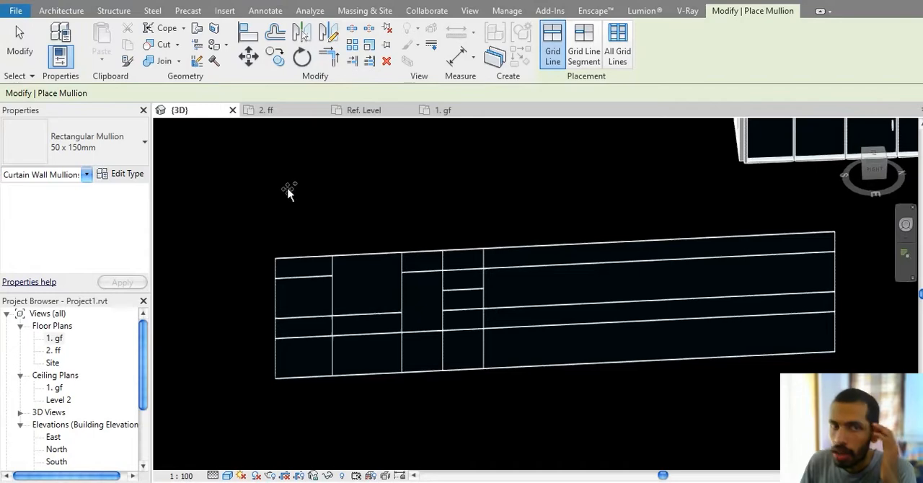
{"action": "middle_click_drag", "start_coordinate": [494, 173], "coordinate": [480, 208]}
{"action": "middle_click_drag", "start_coordinate": [525, 182], "coordinate": [509, 161]}
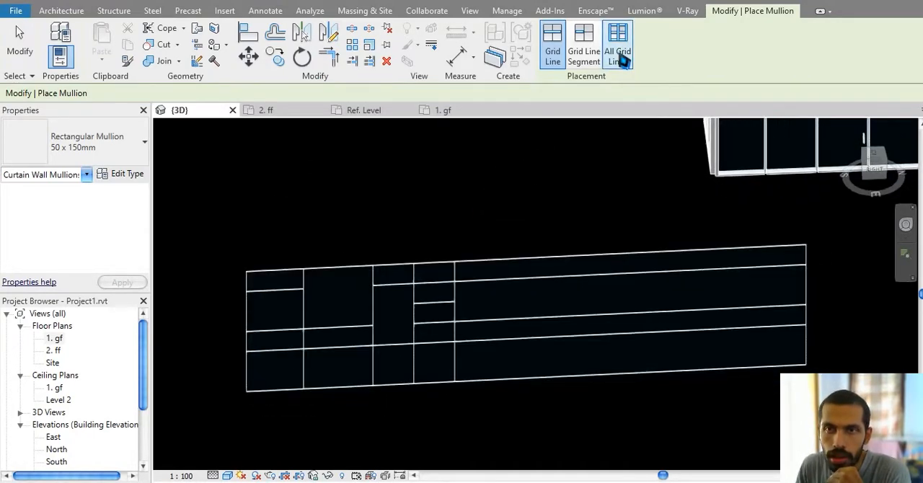
{"action": "left_click", "coordinate": [484, 282]}
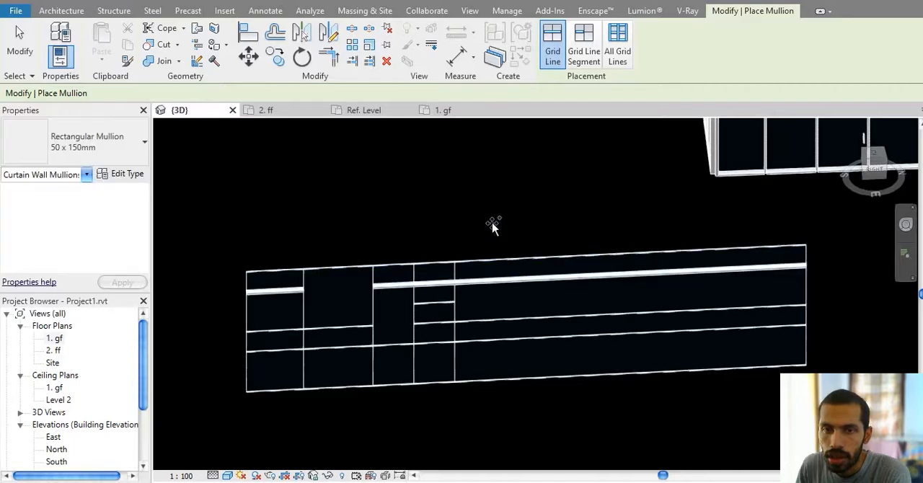
{"action": "scroll", "coordinate": [248, 284], "scroll_direction": "up", "scroll_amount": 5}
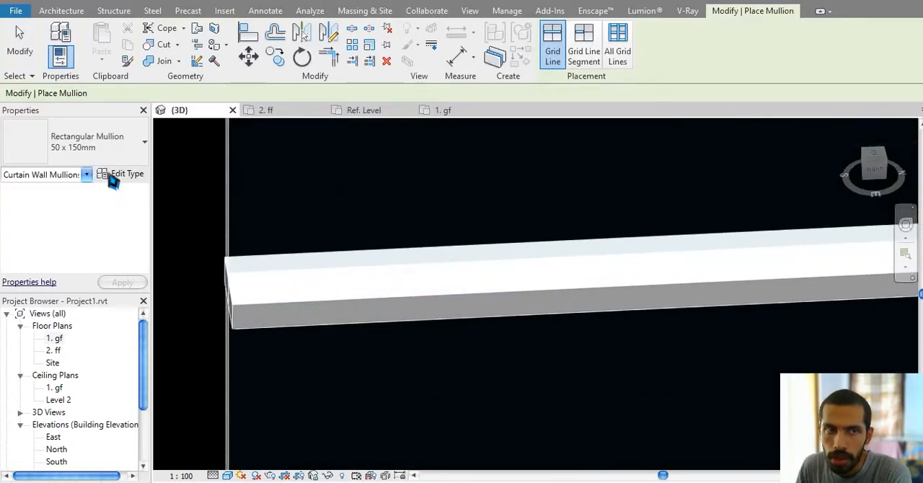
{"action": "left_click", "coordinate": [113, 177]}
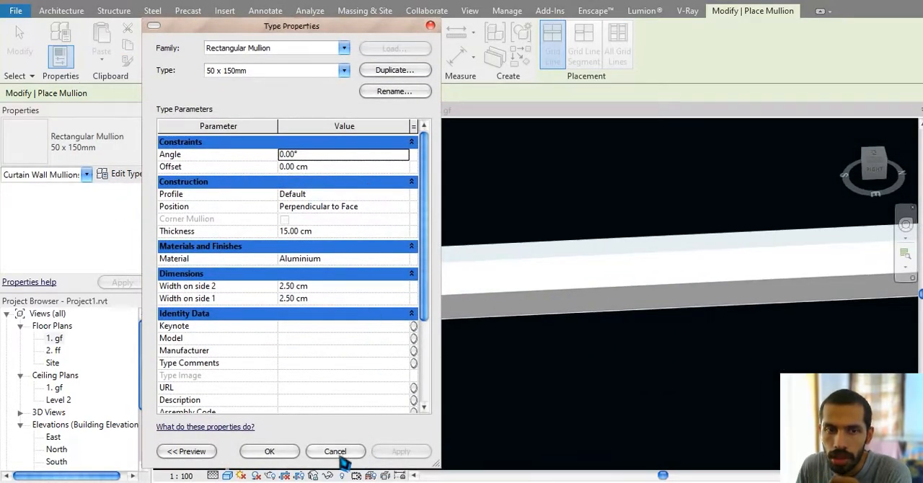
{"action": "left_click", "coordinate": [337, 455]}
{"action": "left_click", "coordinate": [99, 140]}
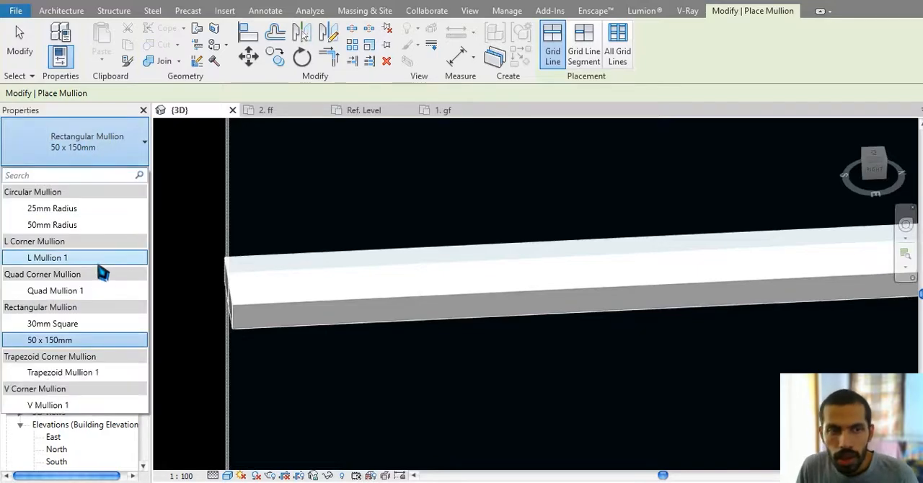
{"action": "scroll", "coordinate": [264, 159], "scroll_direction": "down", "scroll_amount": 3}
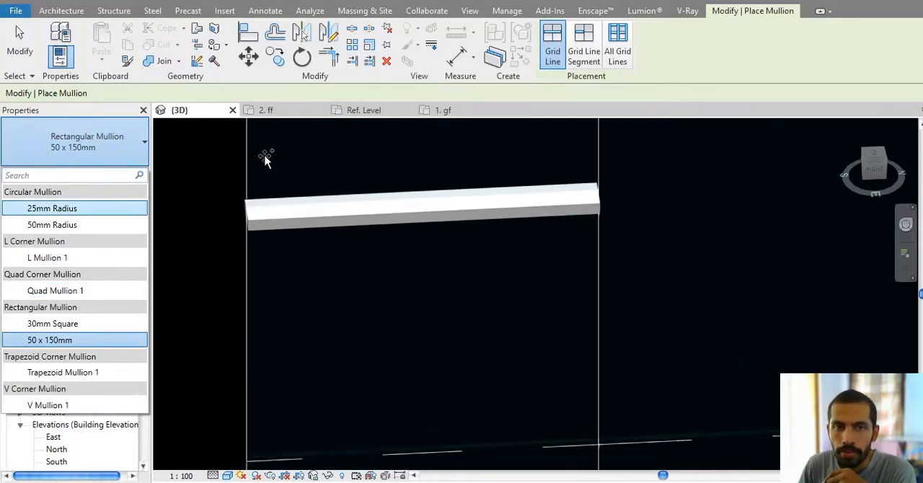
Step: Set the profile of the Rectangular Mullion 50 x 150mm type to Family1 : Family1
{"action": "middle_click_drag", "start_coordinate": [326, 203], "coordinate": [401, 262]}
{"action": "left_click", "coordinate": [127, 174]}
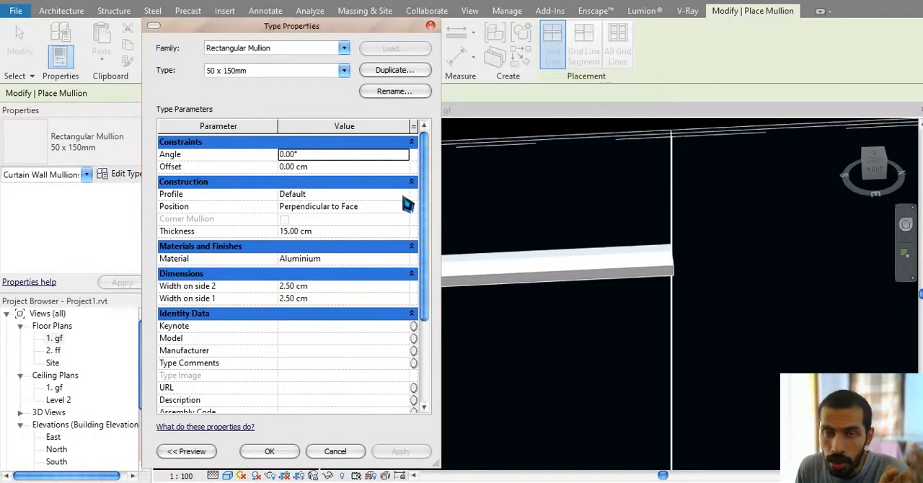
{"action": "left_click_drag", "start_coordinate": [393, 30], "coordinate": [295, 30]}
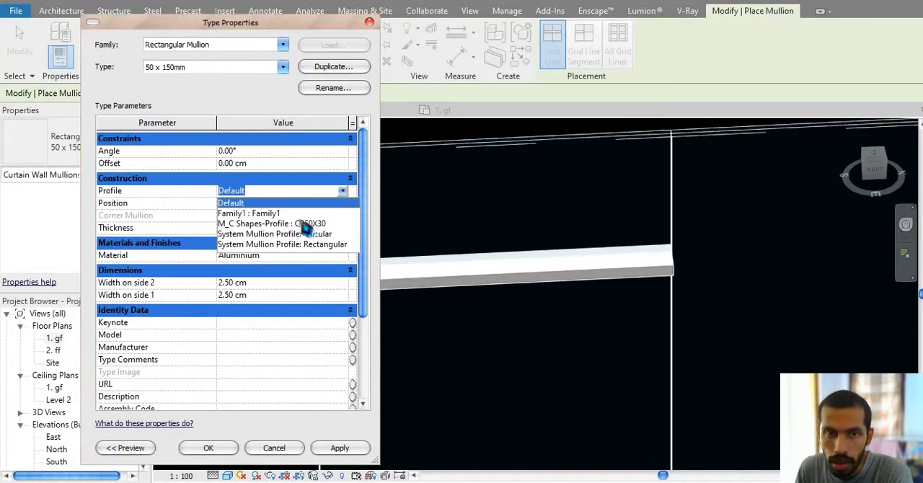
{"action": "left_click", "coordinate": [287, 214]}
{"action": "left_click", "coordinate": [211, 449]}
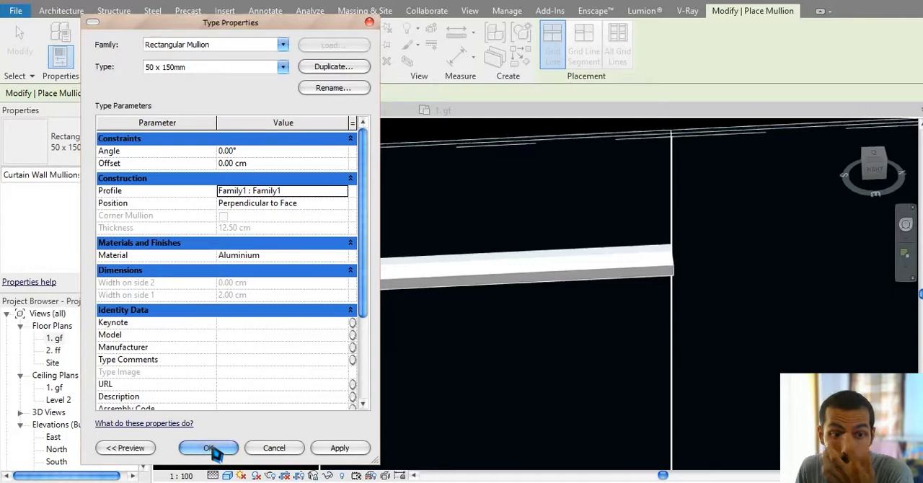
Step: Examine the end profile of the horizontal mullion at the new wall's outer edge from several angles and distances
{"action": "scroll", "coordinate": [364, 300], "scroll_direction": "down", "scroll_amount": 1}
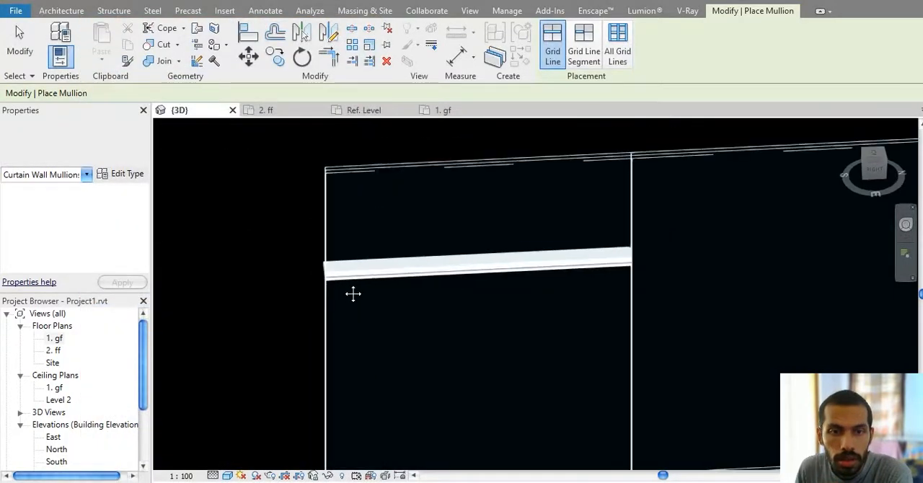
{"action": "middle_click_drag", "start_coordinate": [324, 268], "coordinate": [369, 282], "text": "shift"}
{"action": "middle_click_drag", "start_coordinate": [647, 329], "coordinate": [479, 214]}
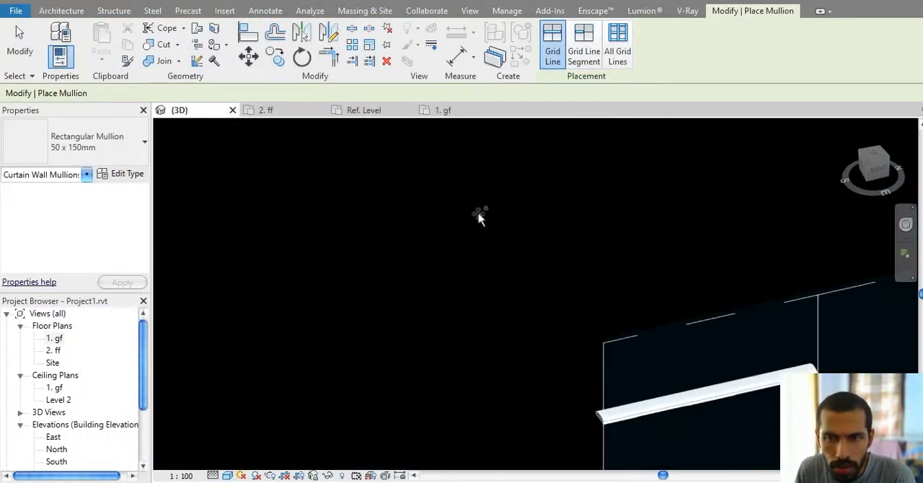
{"action": "middle_click_drag", "start_coordinate": [600, 286], "coordinate": [549, 156]}
{"action": "scroll", "coordinate": [501, 227], "scroll_direction": "up", "scroll_amount": 5}
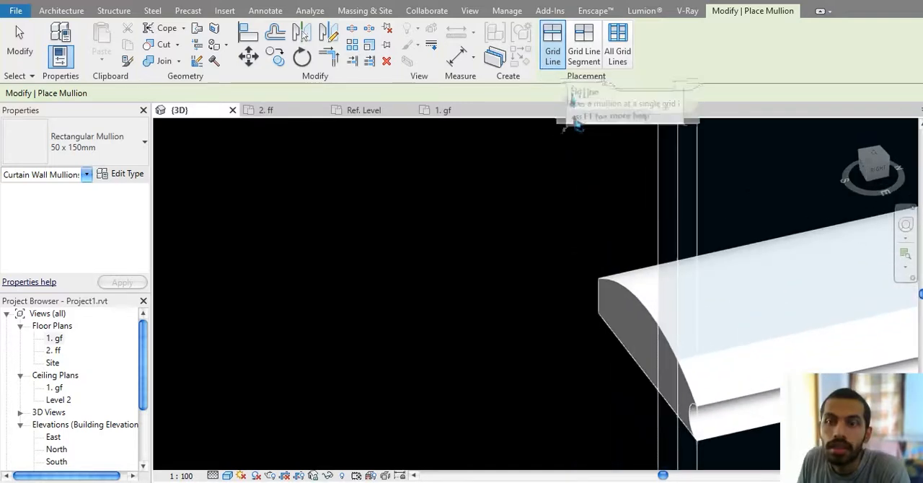
{"action": "middle_click_drag", "start_coordinate": [626, 228], "coordinate": [543, 232]}
{"action": "scroll", "coordinate": [539, 231], "scroll_direction": "down", "scroll_amount": 3}
{"action": "scroll", "coordinate": [583, 317], "scroll_direction": "up", "scroll_amount": 3}
{"action": "scroll", "coordinate": [581, 292], "scroll_direction": "up", "scroll_amount": 2}
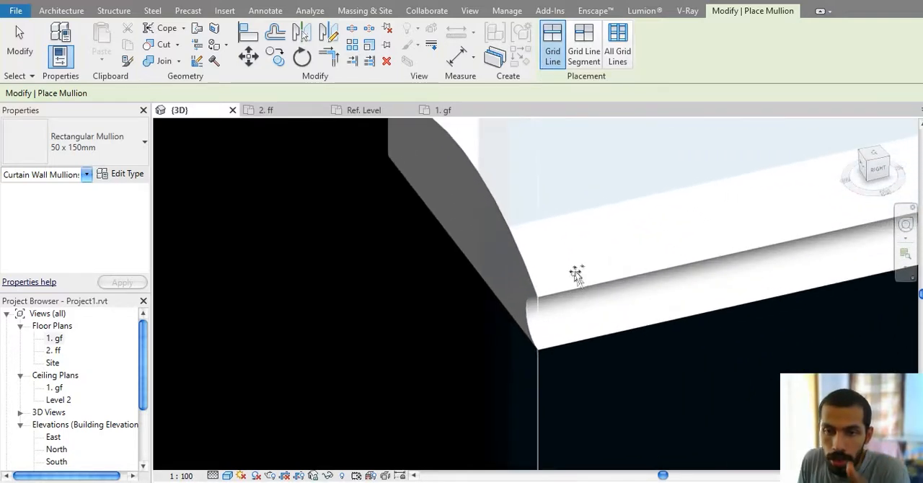
{"action": "scroll", "coordinate": [582, 220], "scroll_direction": "down", "scroll_amount": 5}
Step: Place Rectangular Mullion 50 x 150mm mullions on the whole new curtain wall using All Grid Lines placement
{"action": "left_click", "coordinate": [623, 62]}
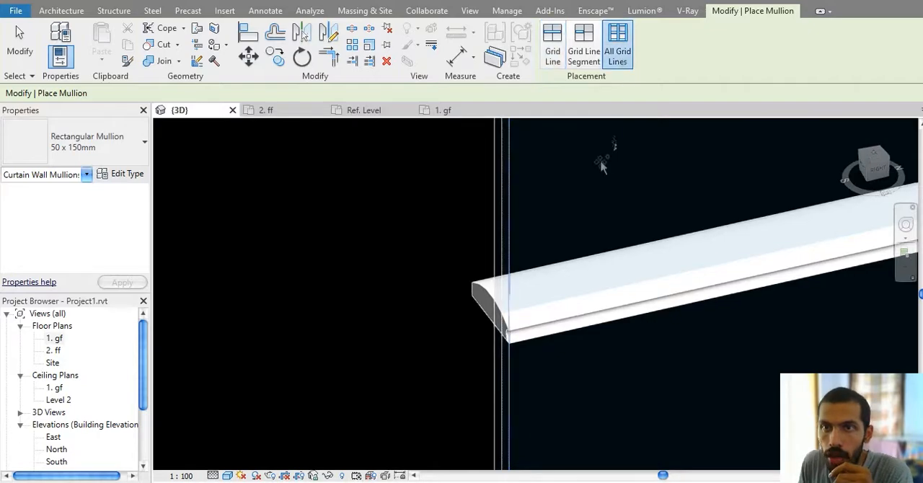
{"action": "scroll", "coordinate": [593, 223], "scroll_direction": "down", "scroll_amount": 6}
{"action": "middle_click_drag", "start_coordinate": [559, 262], "coordinate": [453, 261]}
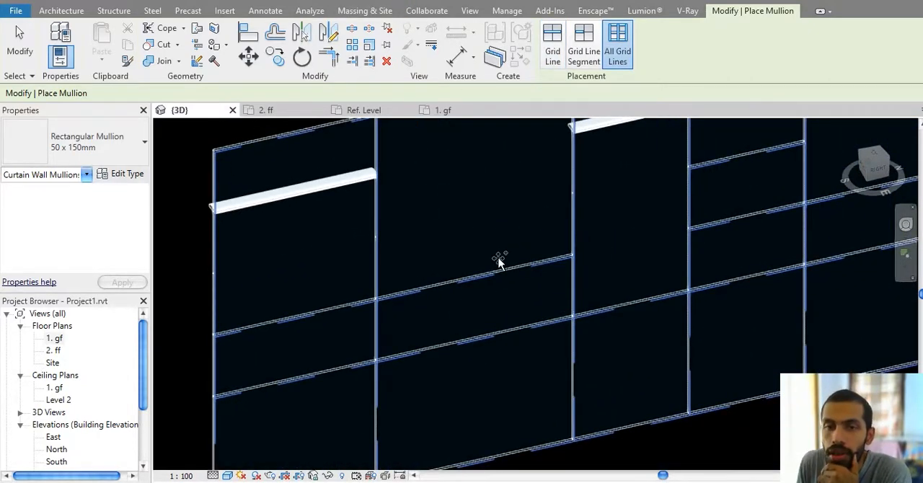
{"action": "scroll", "coordinate": [499, 267], "scroll_direction": "down", "scroll_amount": 5}
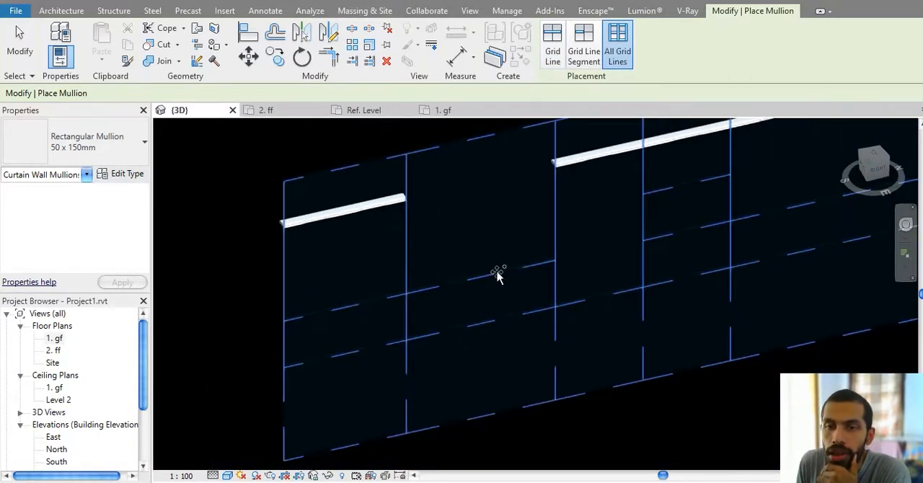
{"action": "left_click", "coordinate": [551, 295]}
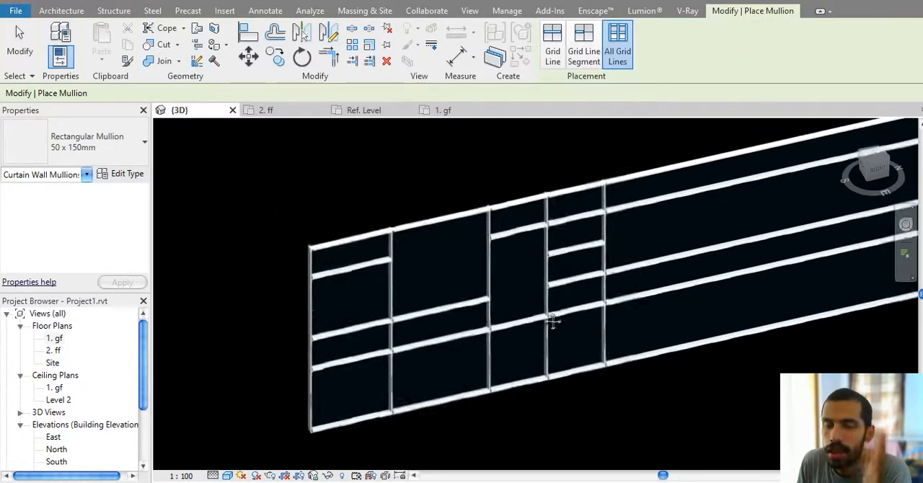
{"action": "scroll", "coordinate": [337, 330], "scroll_direction": "up", "scroll_amount": 5}
{"action": "scroll", "coordinate": [324, 295], "scroll_direction": "down", "scroll_amount": 4}
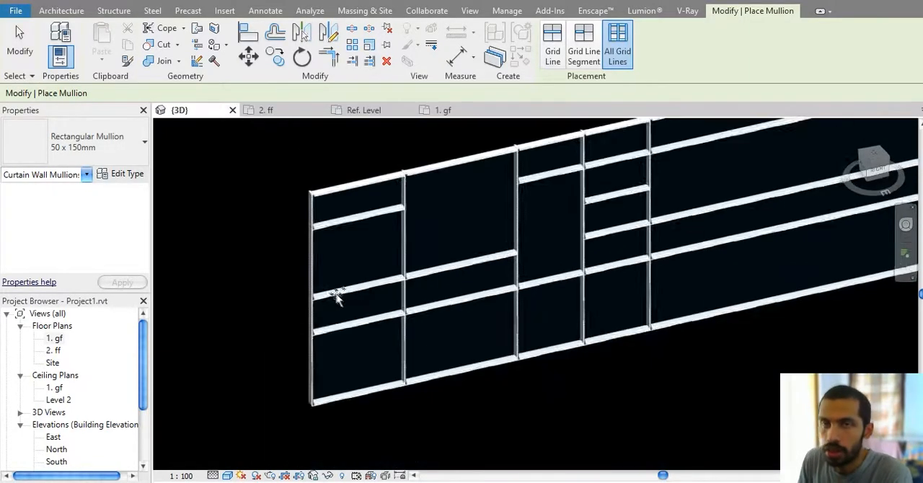
{"action": "scroll", "coordinate": [336, 297], "scroll_direction": "down", "scroll_amount": 2}
{"action": "key", "text": "Escape"}
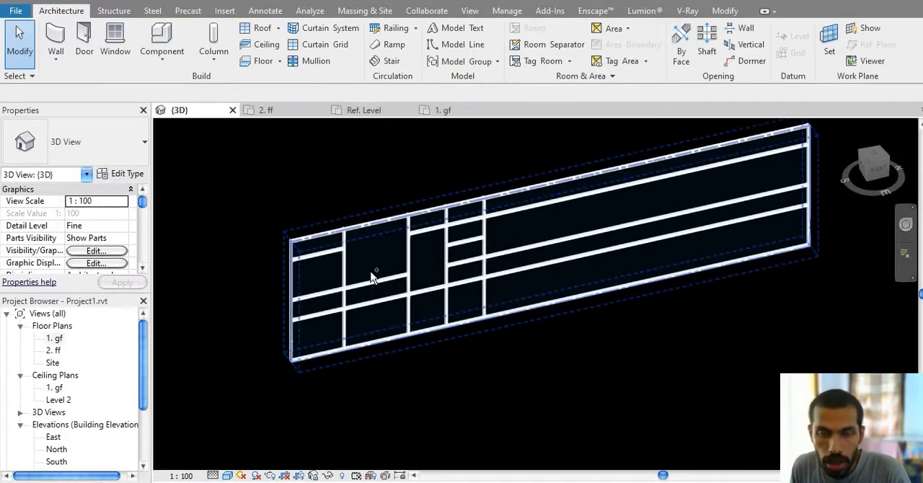
Step: Undo the All Grid Lines mullion placement on the new curtain wall
{"action": "key", "text": "ctrl+z"}
{"action": "scroll", "coordinate": [387, 277], "scroll_direction": "down", "scroll_amount": 2}
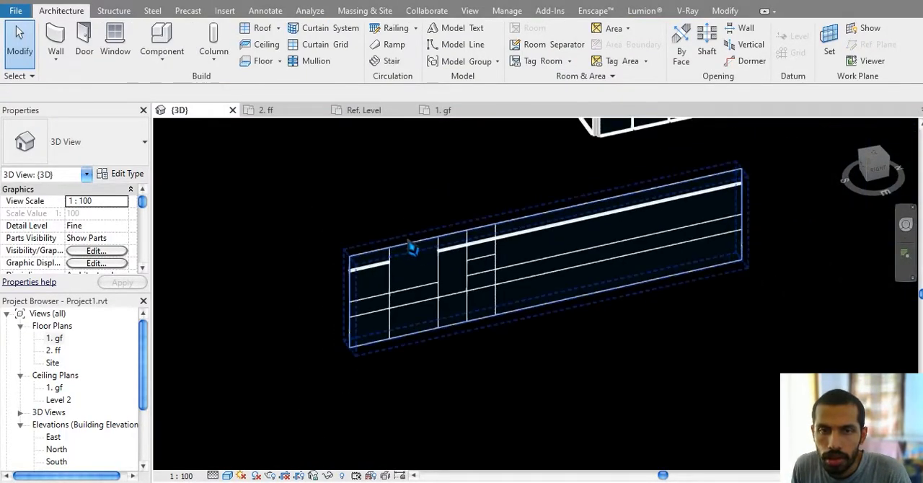
{"action": "left_click", "coordinate": [411, 249]}
{"action": "scroll", "coordinate": [431, 232], "scroll_direction": "up", "scroll_amount": 3}
{"action": "key", "text": "Escape"}
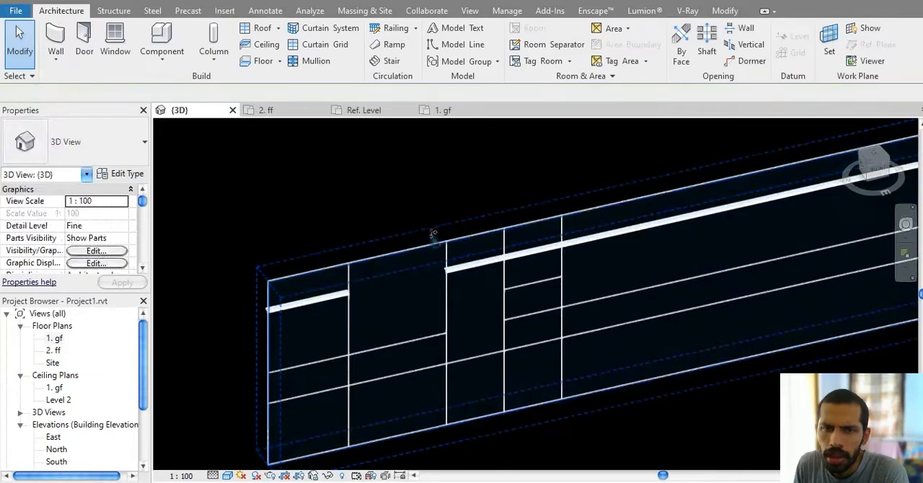
{"action": "scroll", "coordinate": [424, 258], "scroll_direction": "down", "scroll_amount": 3}
Step: Change the vertical grid layout of the Storefront curtain wall type to Fixed Number, working from the long front wall
{"action": "middle_click_drag", "start_coordinate": [426, 260], "coordinate": [384, 469]}
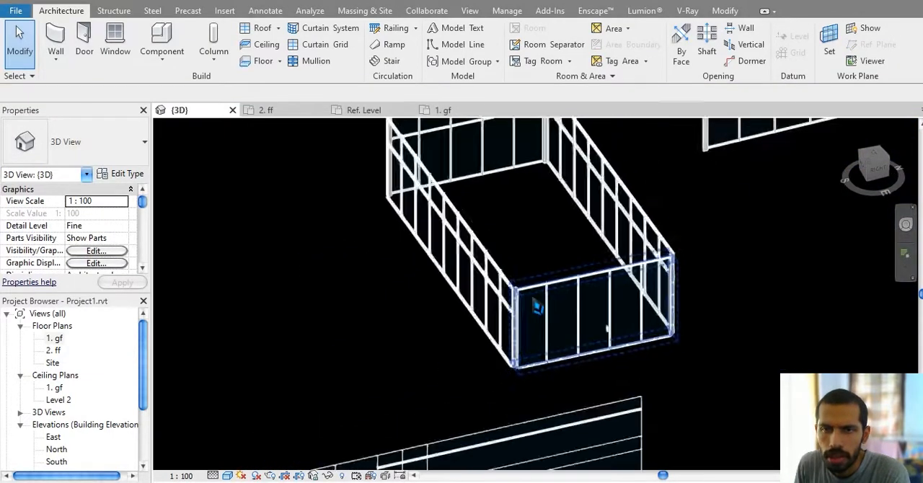
{"action": "scroll", "coordinate": [551, 297], "scroll_direction": "up", "scroll_amount": 2}
{"action": "middle_click_drag", "start_coordinate": [494, 307], "coordinate": [505, 308]}
{"action": "middle_click_drag", "start_coordinate": [411, 293], "coordinate": [580, 336], "text": "shift"}
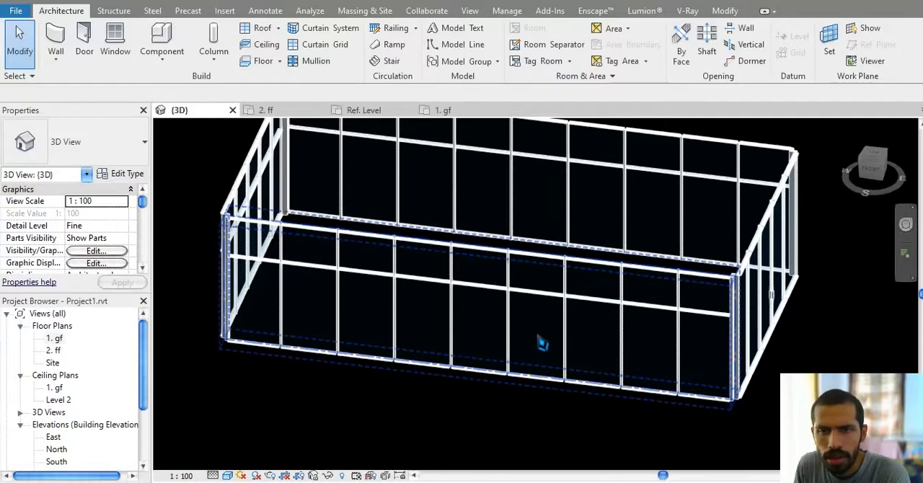
{"action": "left_click", "coordinate": [513, 354]}
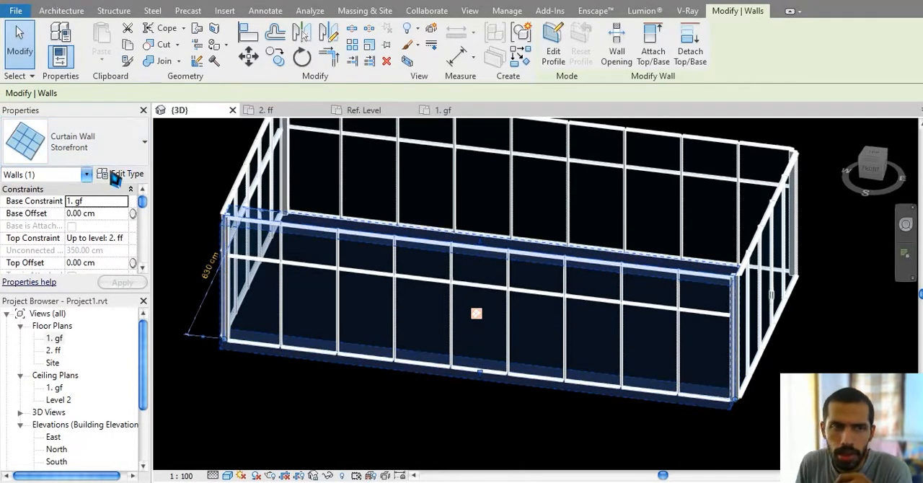
{"action": "left_click", "coordinate": [118, 174]}
{"action": "left_click", "coordinate": [282, 257]}
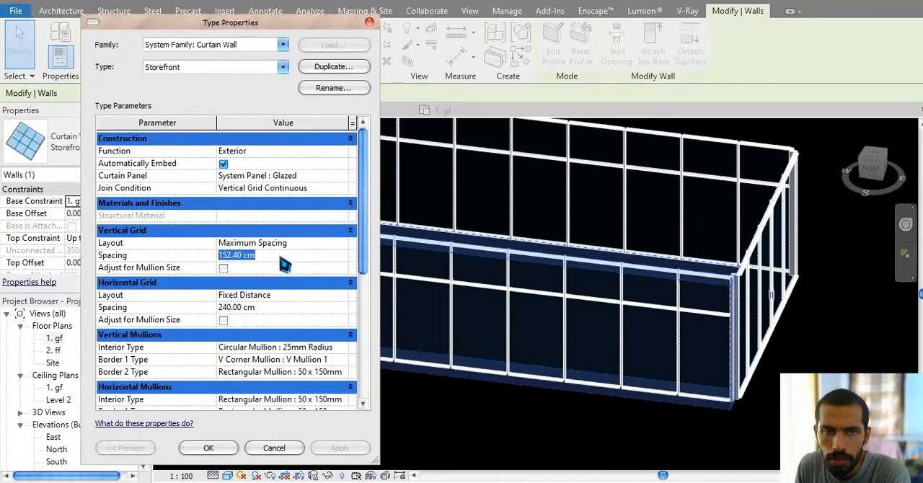
{"action": "left_click", "coordinate": [309, 245]}
{"action": "left_click", "coordinate": [343, 245]}
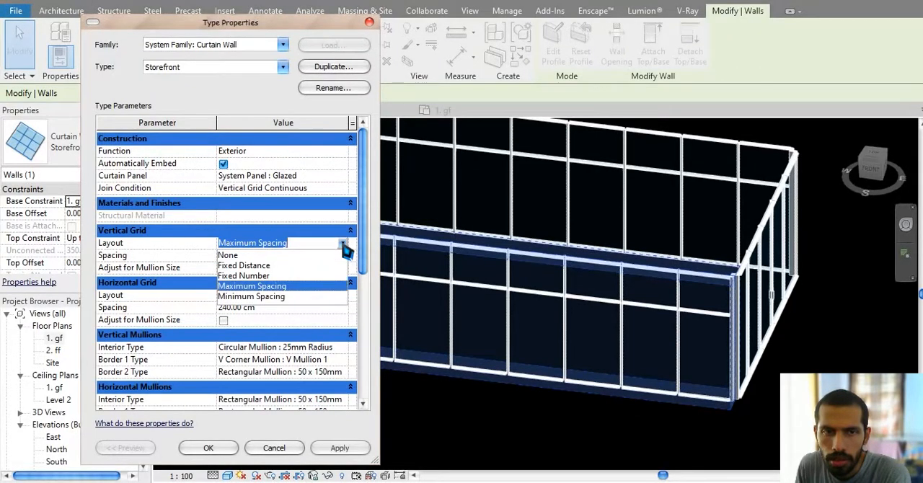
{"action": "left_click", "coordinate": [245, 276]}
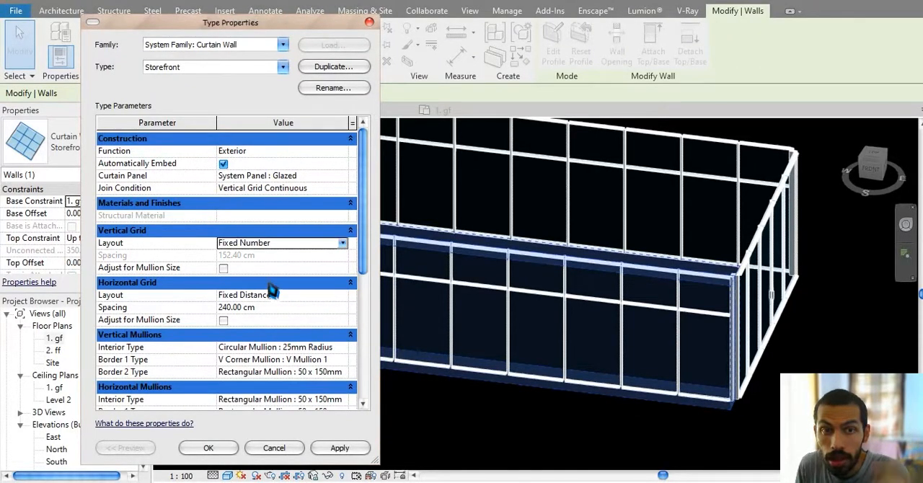
{"action": "left_click", "coordinate": [209, 448]}
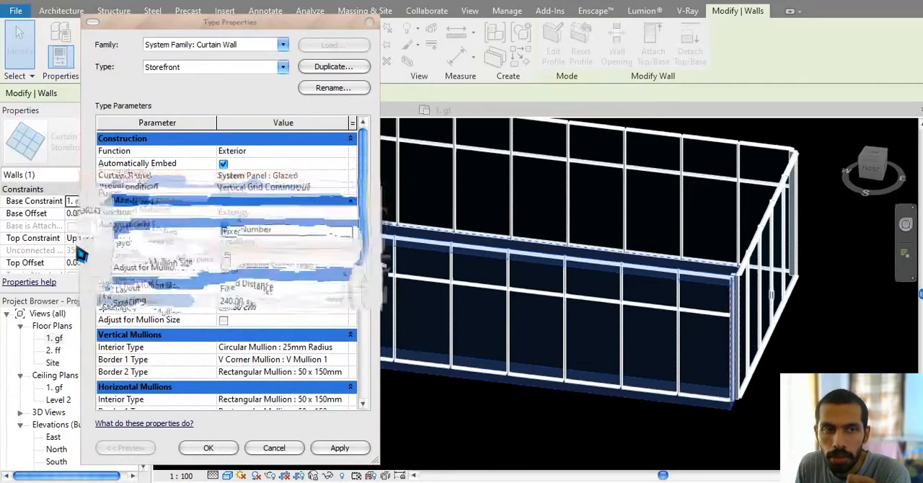
Step: Set the selected Storefront wall's vertical grid number to 5
{"action": "left_click", "coordinate": [133, 298]}
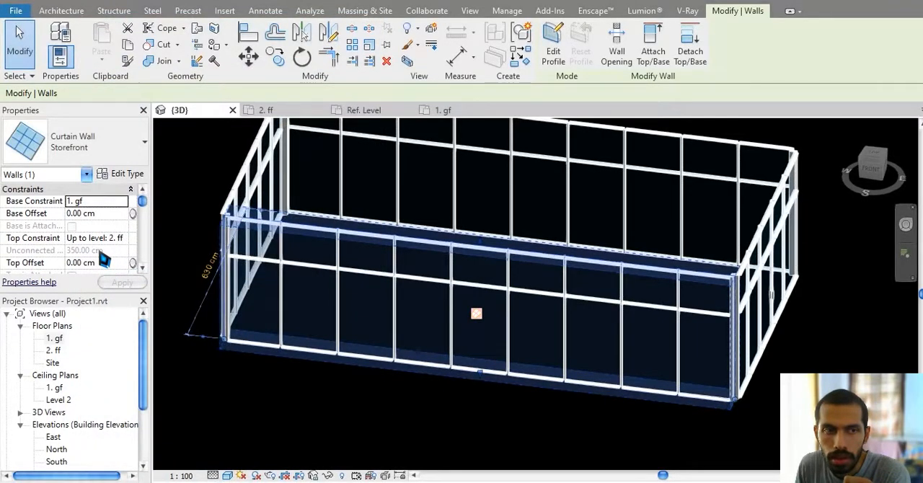
{"action": "scroll", "coordinate": [105, 260], "scroll_direction": "down", "scroll_amount": 6}
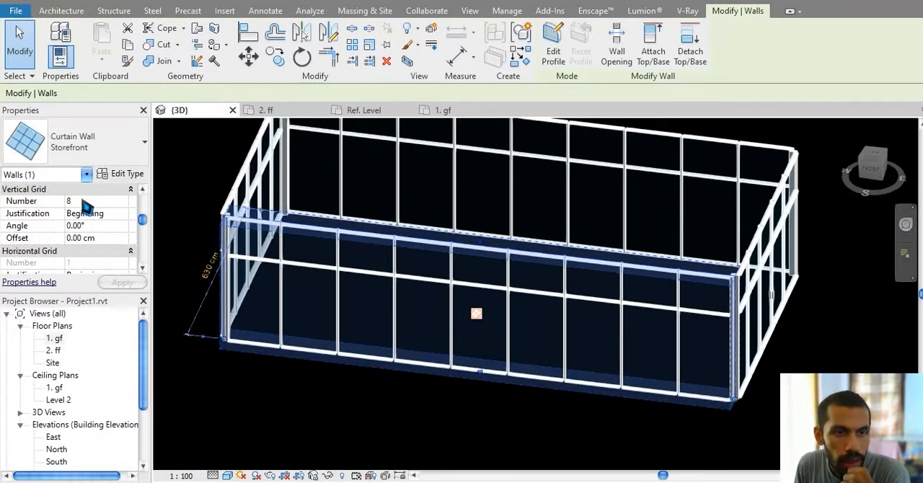
{"action": "left_click", "coordinate": [86, 204]}
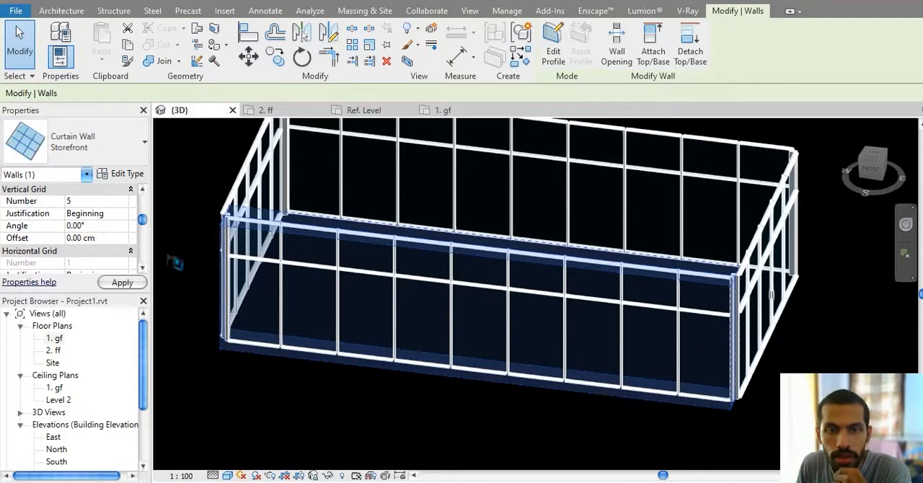
{"action": "key", "text": "Tab"}
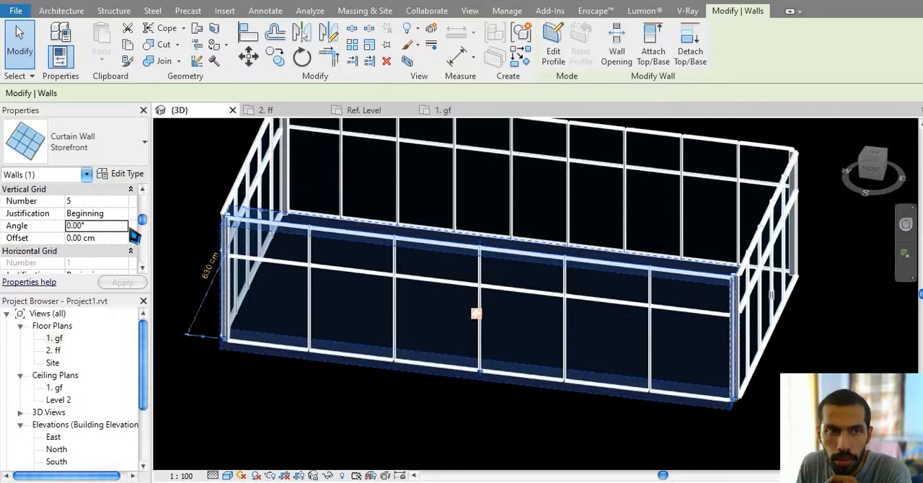
Step: Set the selected Storefront wall's vertical grid angle to 45°
{"action": "left_click", "coordinate": [121, 225]}
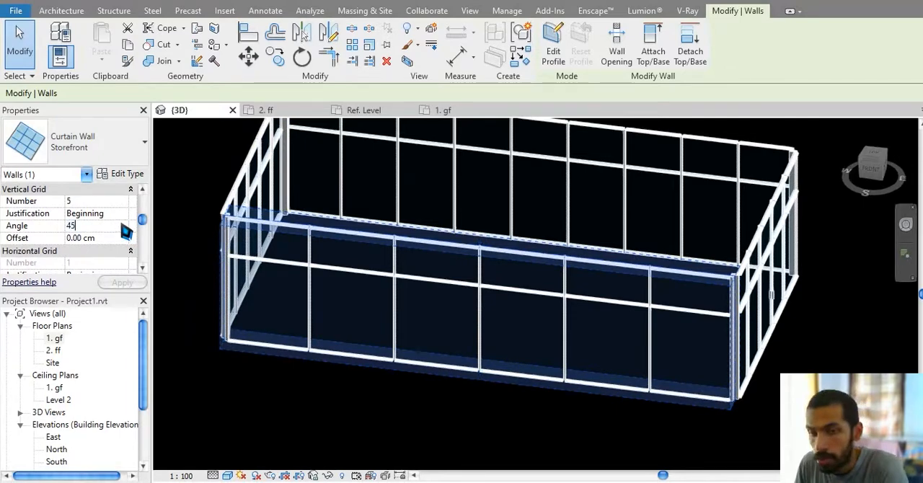
{"action": "key", "text": "Return"}
{"action": "left_click", "coordinate": [403, 299]}
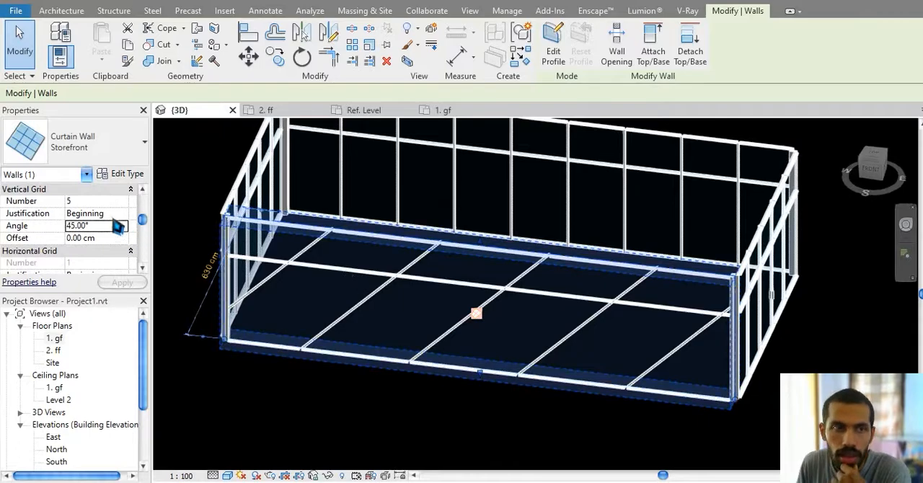
Step: Try to change the Storefront curtain wall type's vertical grid layout to Fixed Distance with 152.40 cm spacing
{"action": "left_click", "coordinate": [120, 174]}
{"action": "left_click", "coordinate": [296, 245]}
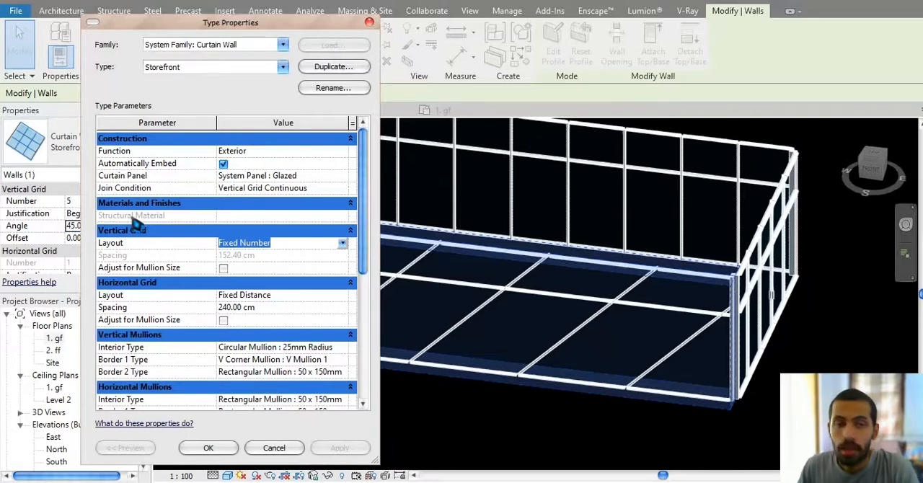
{"action": "left_click", "coordinate": [344, 244]}
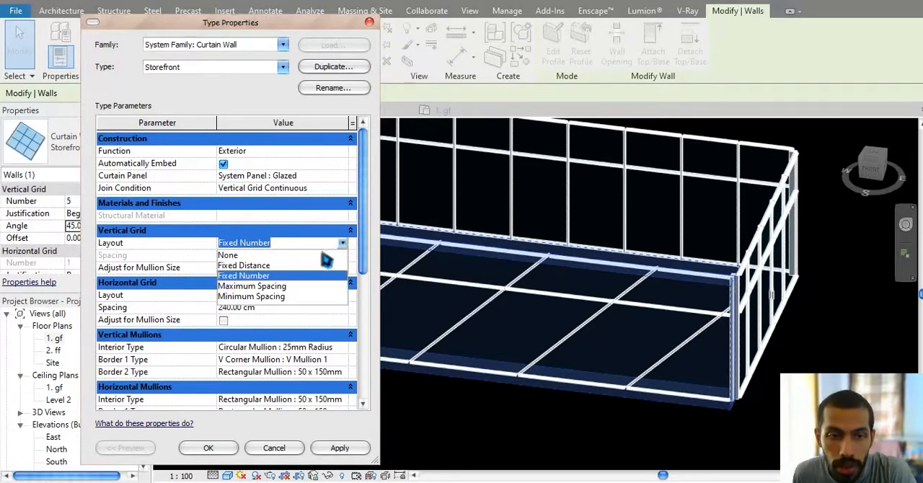
{"action": "left_click", "coordinate": [272, 266]}
{"action": "left_click", "coordinate": [269, 257]}
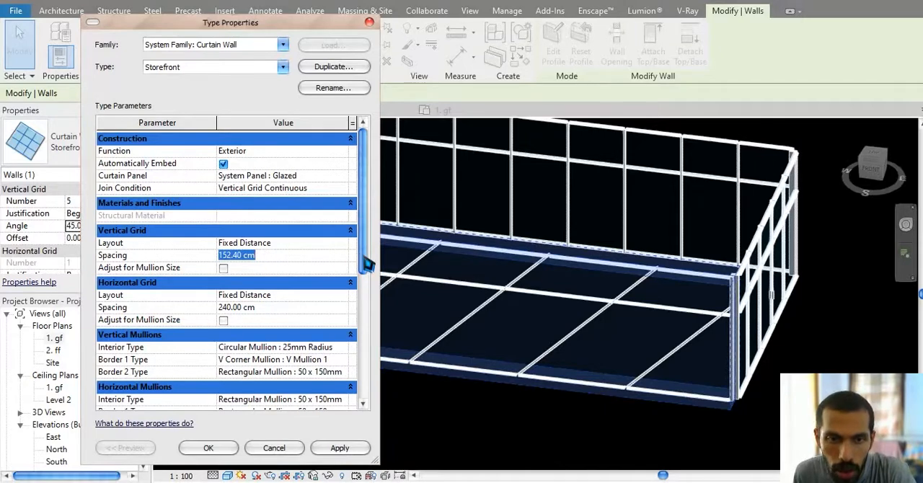
{"action": "left_click_drag", "start_coordinate": [367, 264], "coordinate": [359, 323]}
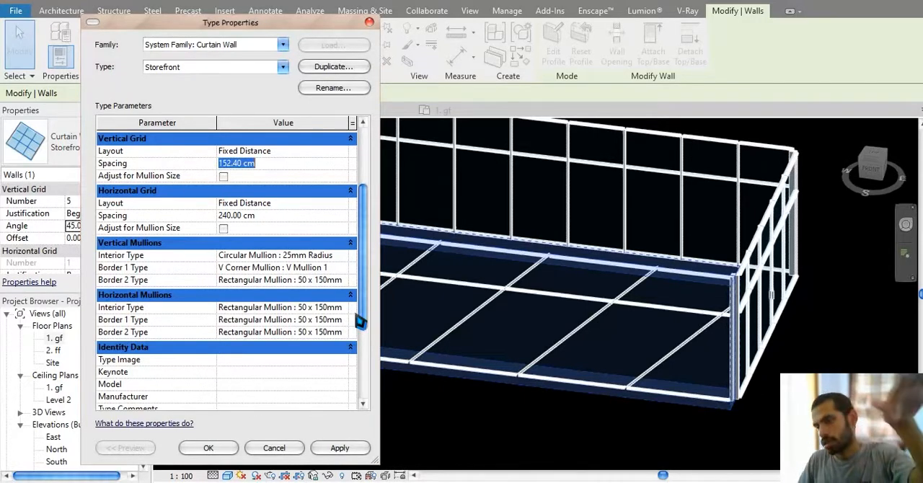
{"action": "left_click", "coordinate": [225, 453]}
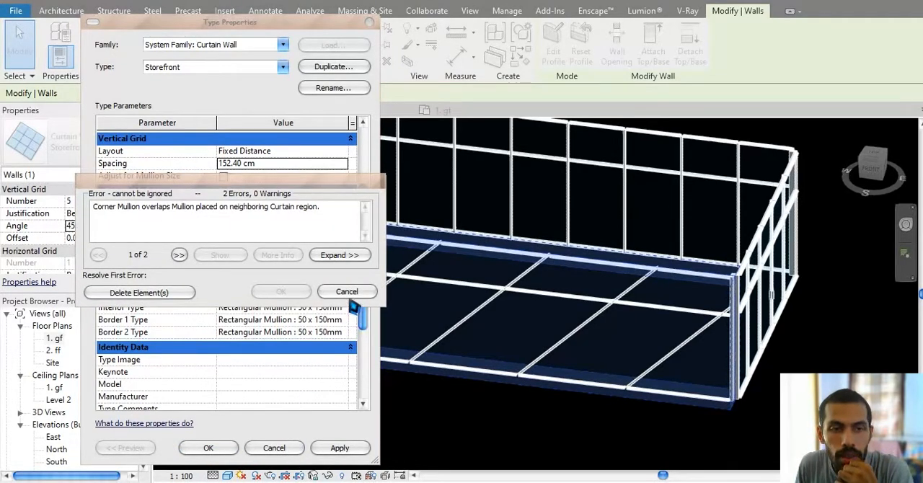
{"action": "left_click", "coordinate": [349, 297]}
{"action": "left_click", "coordinate": [295, 446]}
Step: Delete the rectangular enclosure of Storefront curtain walls together with its grids, panels and mullions
{"action": "middle_click_drag", "start_coordinate": [313, 381], "coordinate": [428, 389]}
{"action": "scroll", "coordinate": [425, 379], "scroll_direction": "down", "scroll_amount": 2}
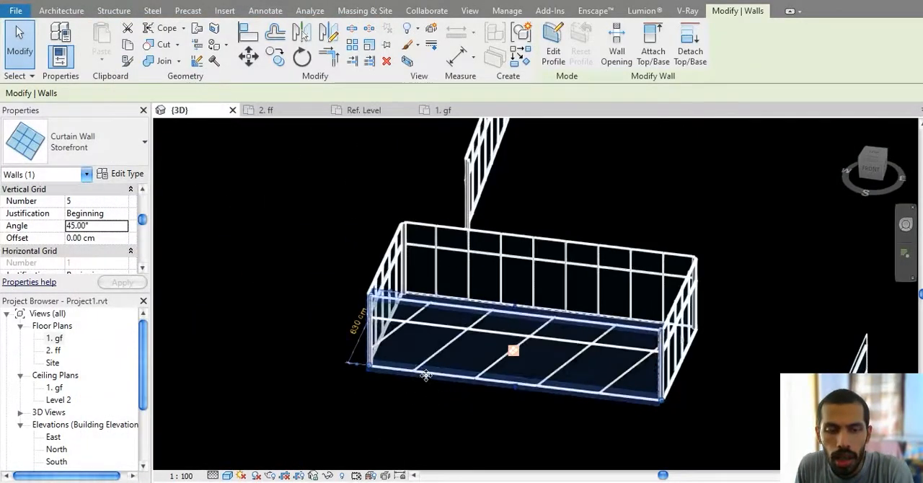
{"action": "key", "text": "Escape"}
{"action": "middle_click_drag", "start_coordinate": [383, 266], "coordinate": [348, 265]}
{"action": "left_click_drag", "start_coordinate": [316, 210], "coordinate": [724, 434]}
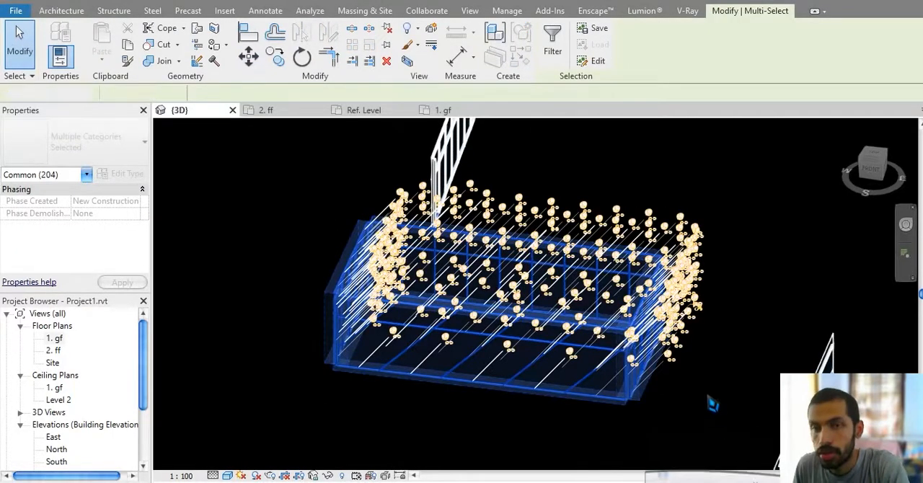
{"action": "key", "text": "Delete"}
Step: Delete the remaining freestanding curtain walls beside the house, leaving only the building in the 3D model
{"action": "scroll", "coordinate": [575, 326], "scroll_direction": "down", "scroll_amount": 4}
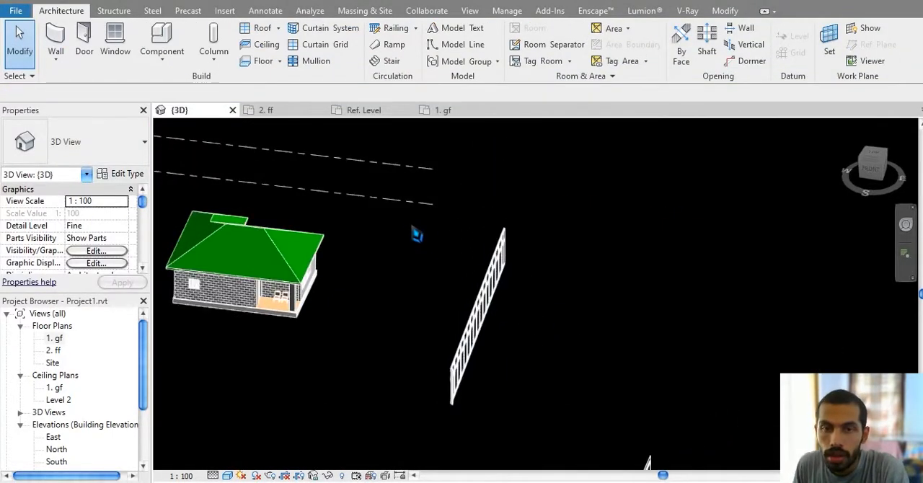
{"action": "left_click_drag", "start_coordinate": [411, 212], "coordinate": [612, 438]}
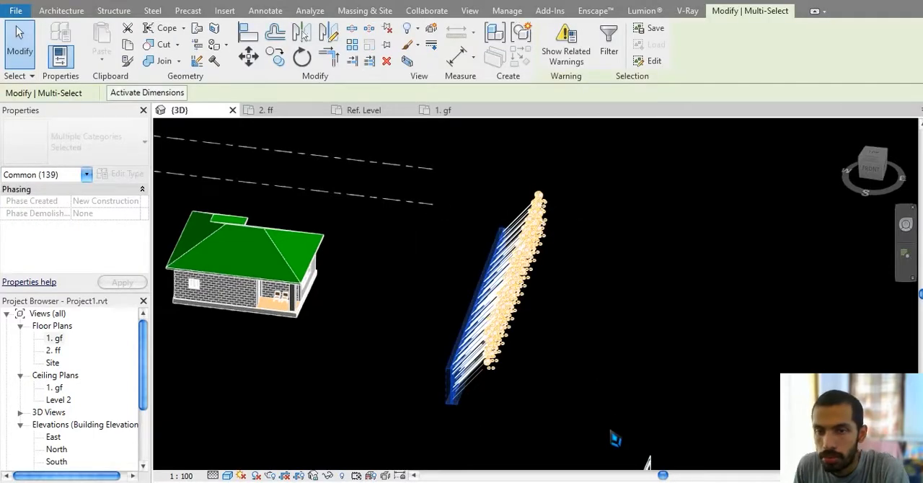
{"action": "key", "text": "Delete"}
{"action": "middle_click_drag", "start_coordinate": [603, 421], "coordinate": [375, 314], "text": "shift"}
{"action": "left_click_drag", "start_coordinate": [659, 443], "coordinate": [478, 245]}
{"action": "key", "text": "Delete"}
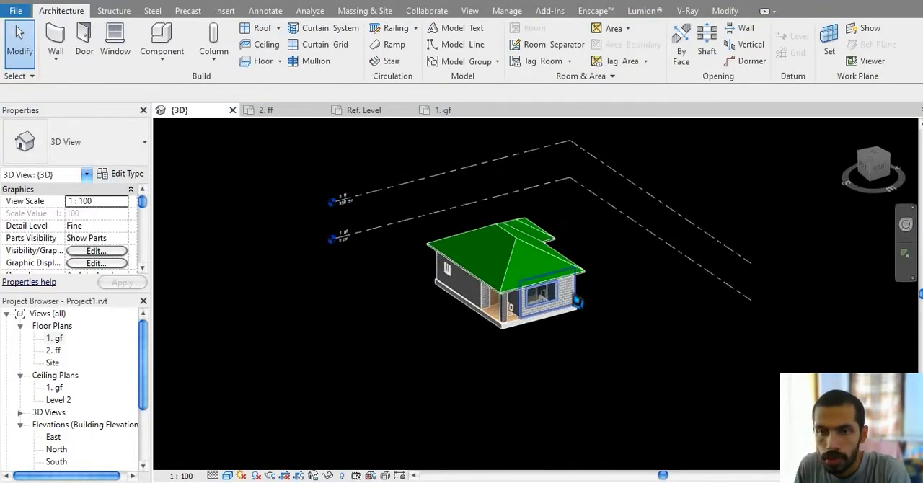
Step: Select the glazed panel nearest the porch in the three-panel curtain wall window of the house
{"action": "scroll", "coordinate": [521, 319], "scroll_direction": "up", "scroll_amount": 8}
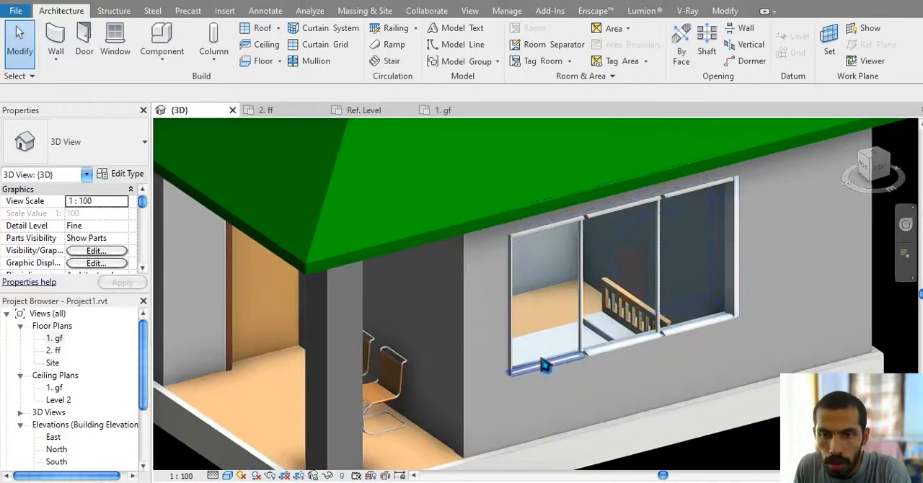
{"action": "scroll", "coordinate": [586, 360], "scroll_direction": "down", "scroll_amount": 7}
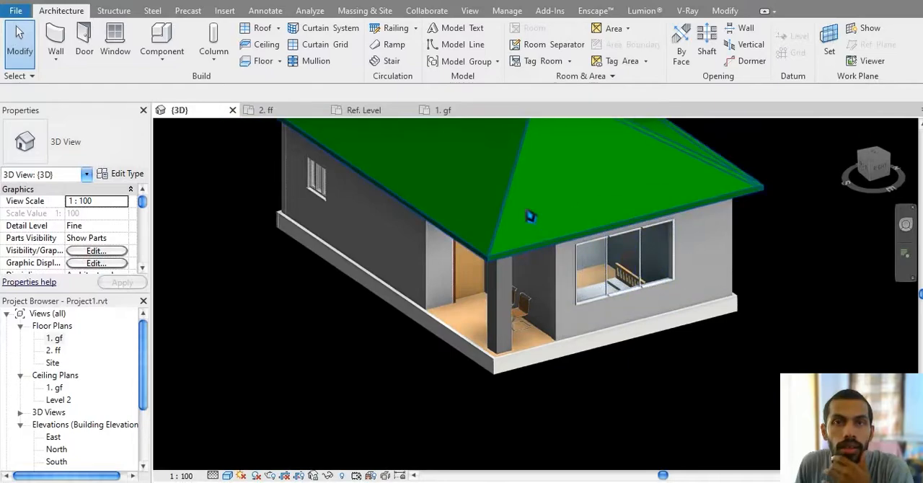
{"action": "middle_click_drag", "start_coordinate": [555, 241], "coordinate": [602, 253]}
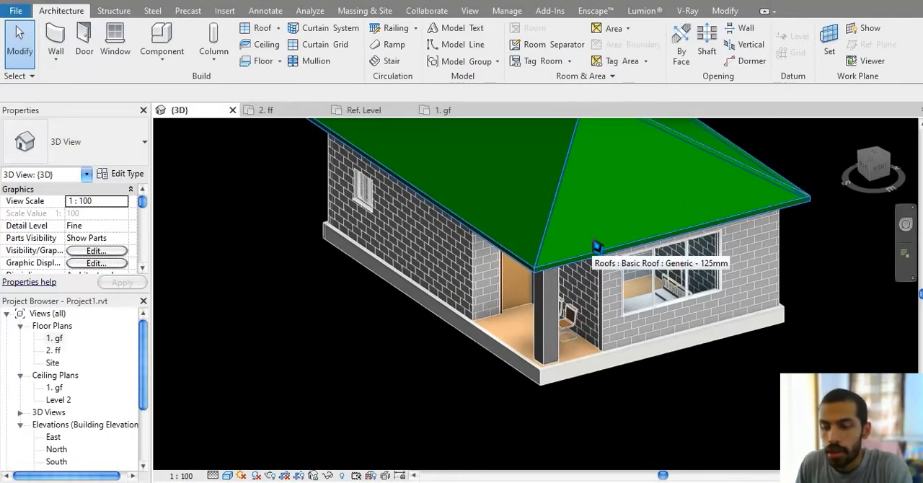
{"action": "scroll", "coordinate": [597, 247], "scroll_direction": "up", "scroll_amount": 6}
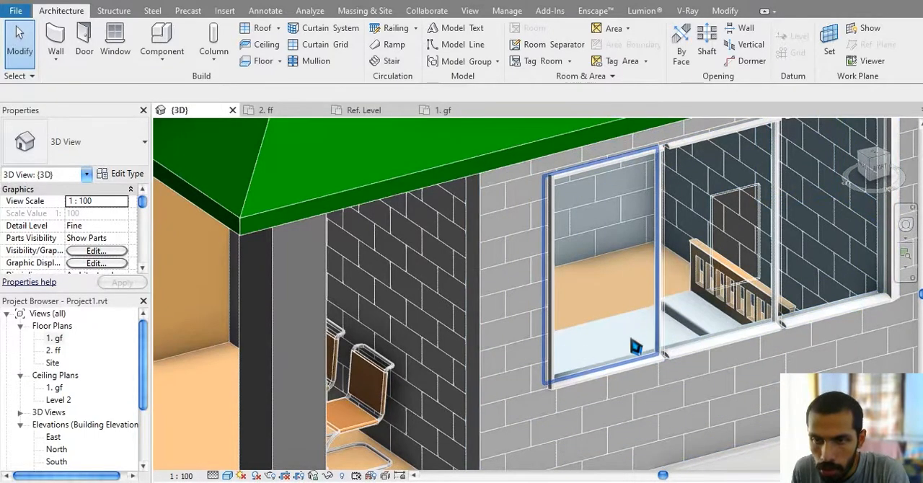
{"action": "key", "text": "Tab"}
{"action": "key", "text": "Tab"}
{"action": "key", "text": "Tab"}
{"action": "key", "text": "Tab"}
{"action": "key", "text": "Tab"}
{"action": "key", "text": "Tab"}
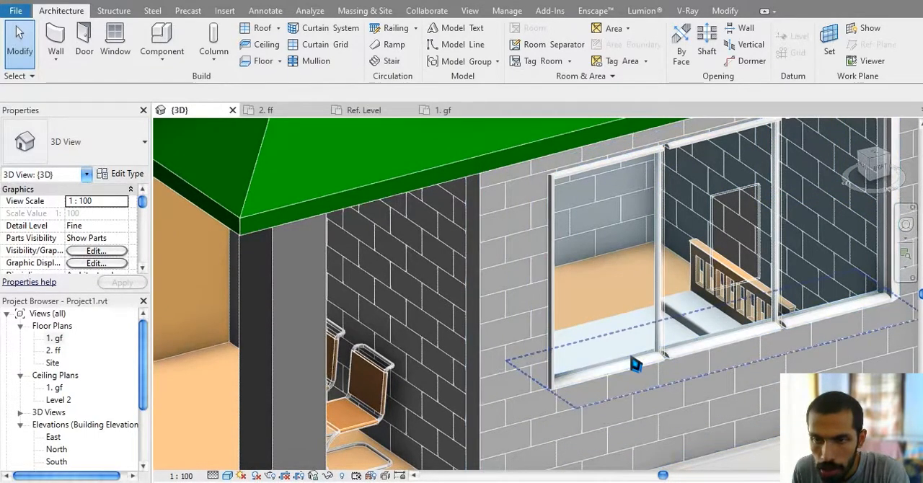
{"action": "left_click", "coordinate": [635, 364]}
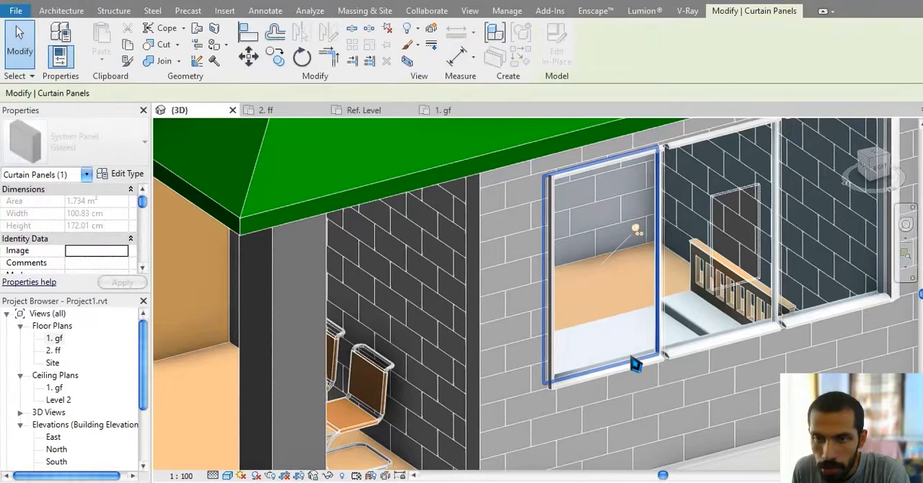
Step: Set the glazing color of the Glazed panel type's Glass material to Blue in its appearance settings
{"action": "left_click", "coordinate": [127, 176]}
{"action": "left_click", "coordinate": [267, 219]}
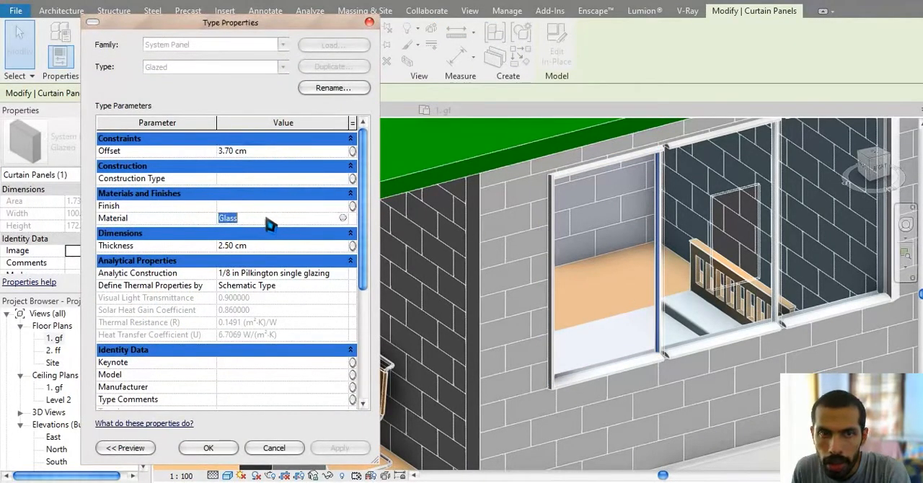
{"action": "left_click", "coordinate": [266, 152]}
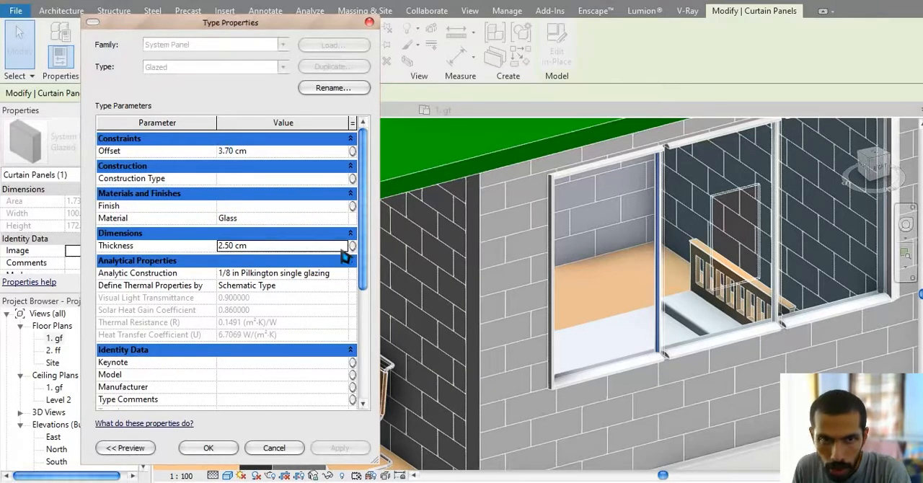
{"action": "left_click", "coordinate": [342, 218]}
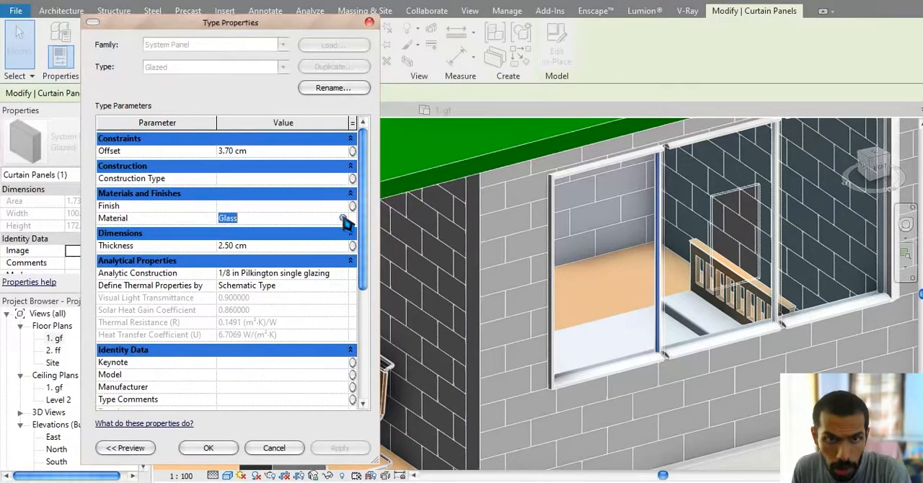
{"action": "left_click", "coordinate": [343, 217]}
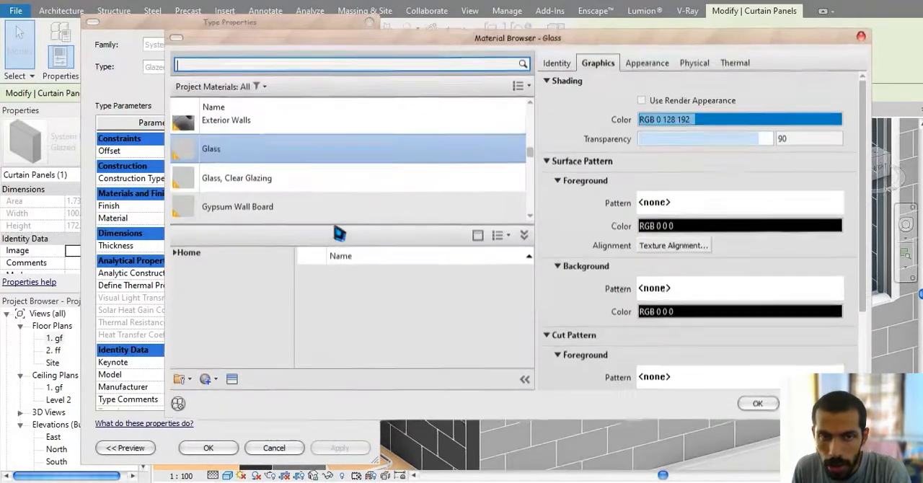
{"action": "left_click", "coordinate": [659, 66]}
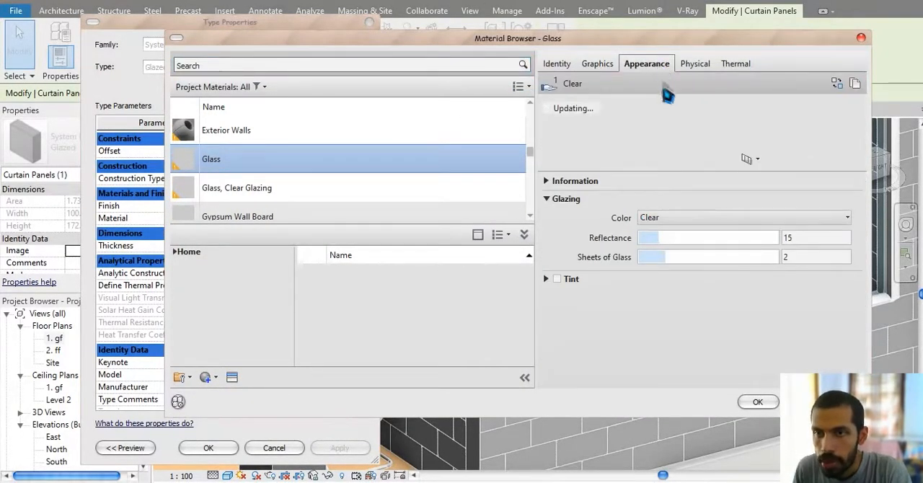
{"action": "left_click", "coordinate": [685, 218]}
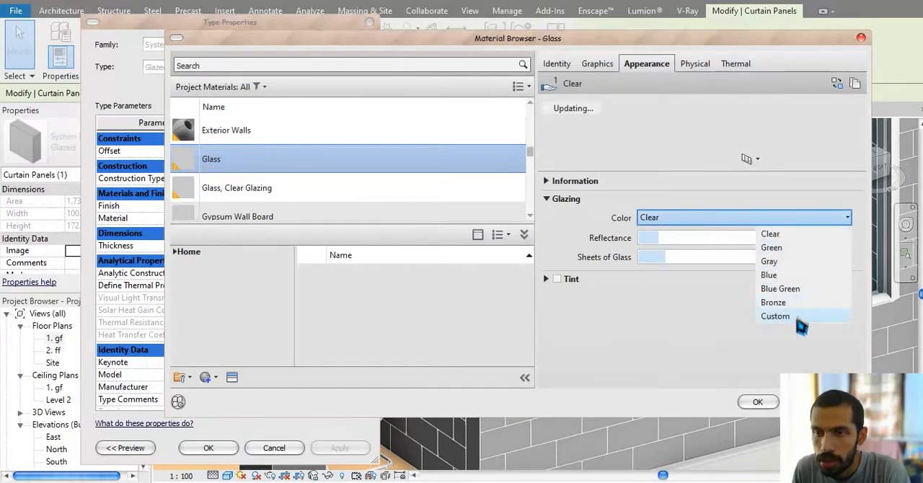
{"action": "left_click", "coordinate": [773, 274]}
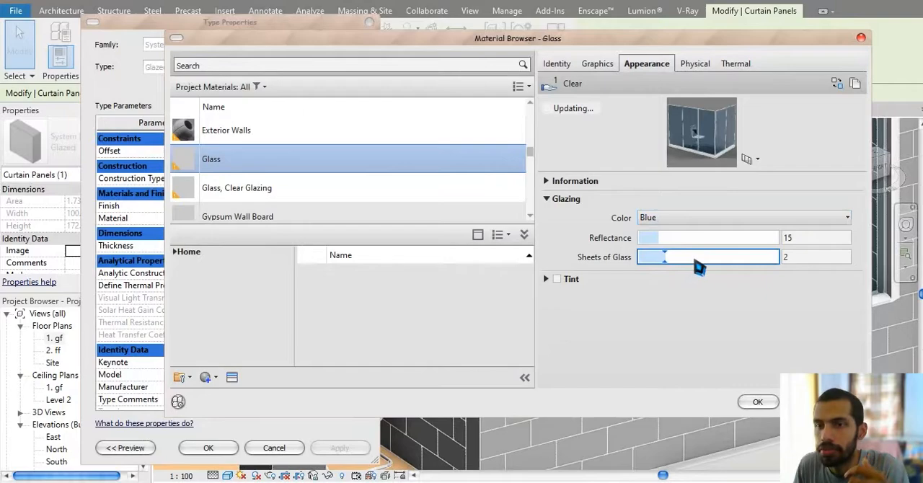
Step: Enable the Glass material's tint with color RGB 3 156 156 and accept the material and type changes
{"action": "left_click", "coordinate": [557, 280]}
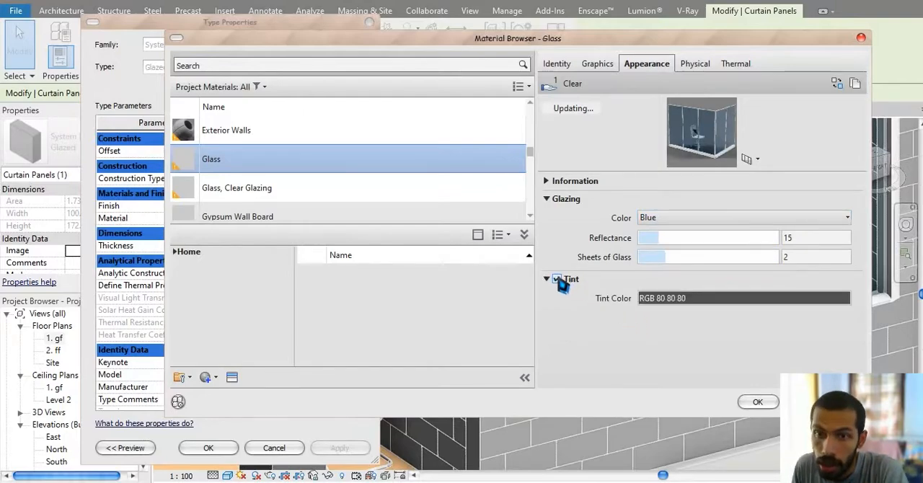
{"action": "left_click", "coordinate": [711, 303]}
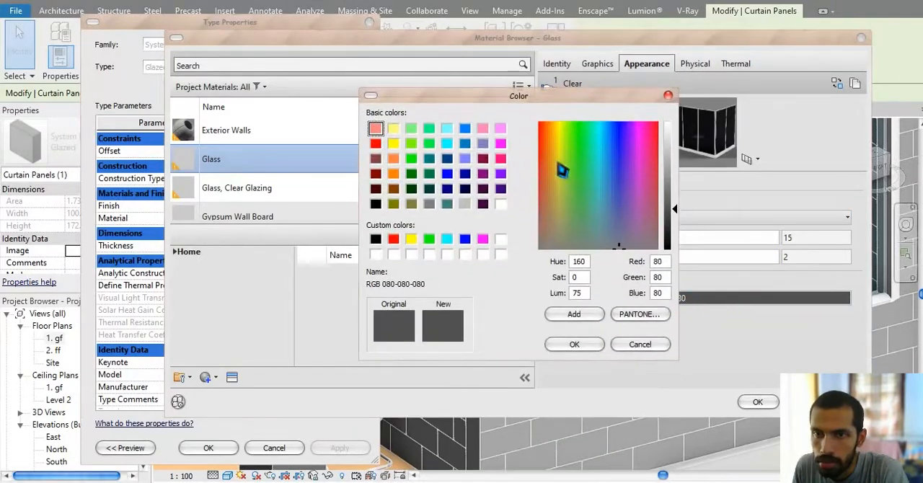
{"action": "mouse_move", "coordinate": [611, 154]}
{"action": "left_mouse_down"}
{"action": "mouse_move", "coordinate": [591, 135]}
{"action": "mouse_move", "coordinate": [600, 143]}
{"action": "left_mouse_up"}
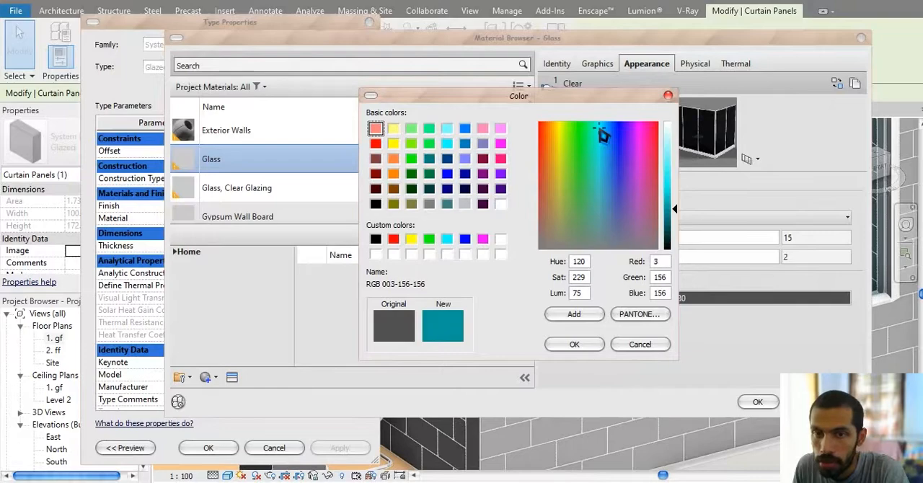
{"action": "left_click", "coordinate": [570, 344]}
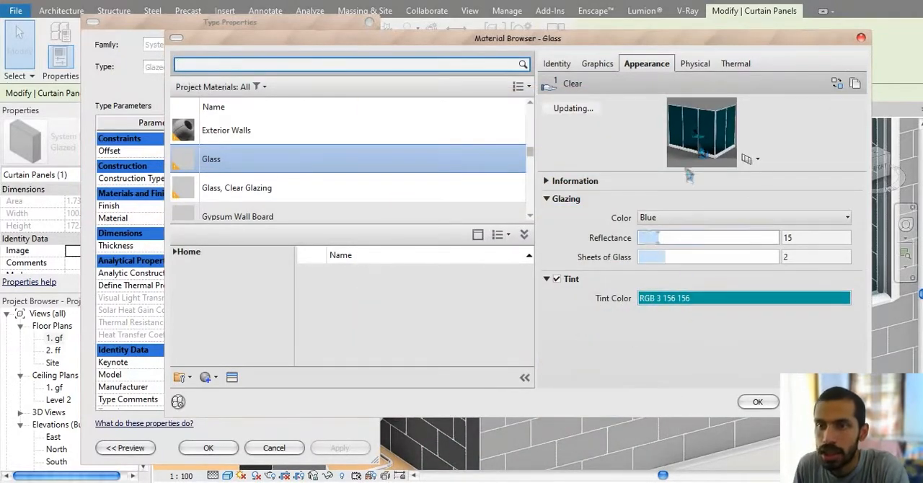
{"action": "left_click", "coordinate": [757, 403]}
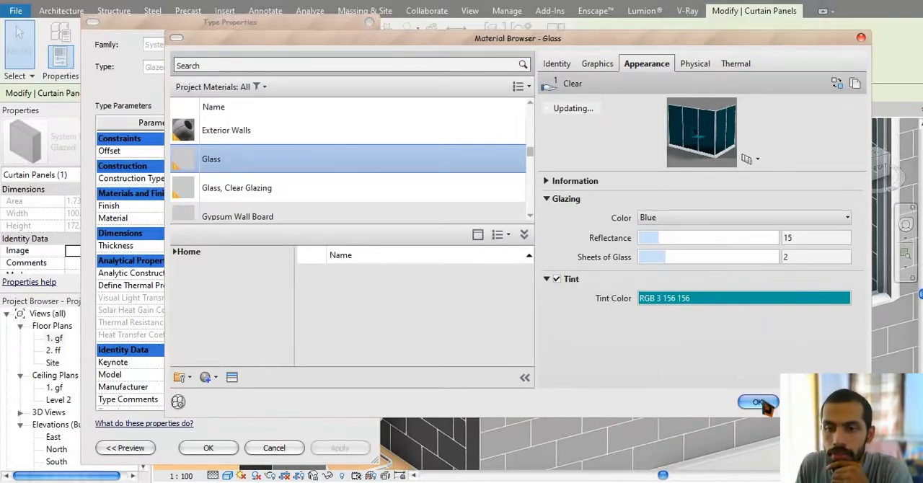
{"action": "left_click", "coordinate": [759, 403]}
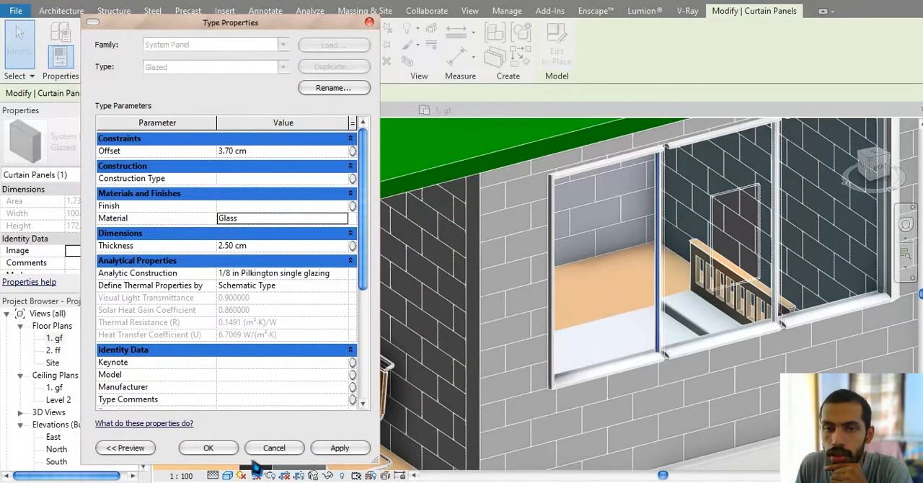
{"action": "left_click", "coordinate": [208, 451]}
Step: Switch the 3D view's visual style to Realistic with the curtain wall window in view
{"action": "middle_click_drag", "start_coordinate": [396, 407], "coordinate": [396, 306]}
{"action": "scroll", "coordinate": [396, 306], "scroll_direction": "down", "scroll_amount": 2}
{"action": "left_click", "coordinate": [636, 465]}
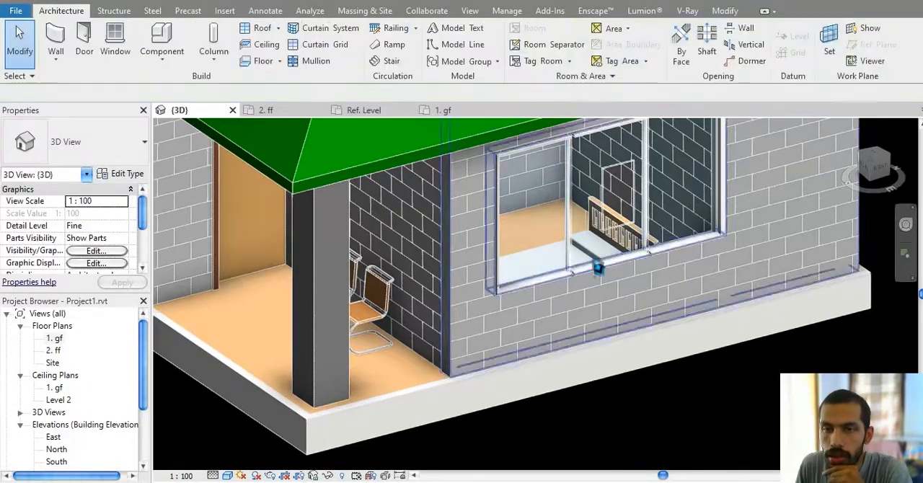
{"action": "left_click", "coordinate": [227, 476]}
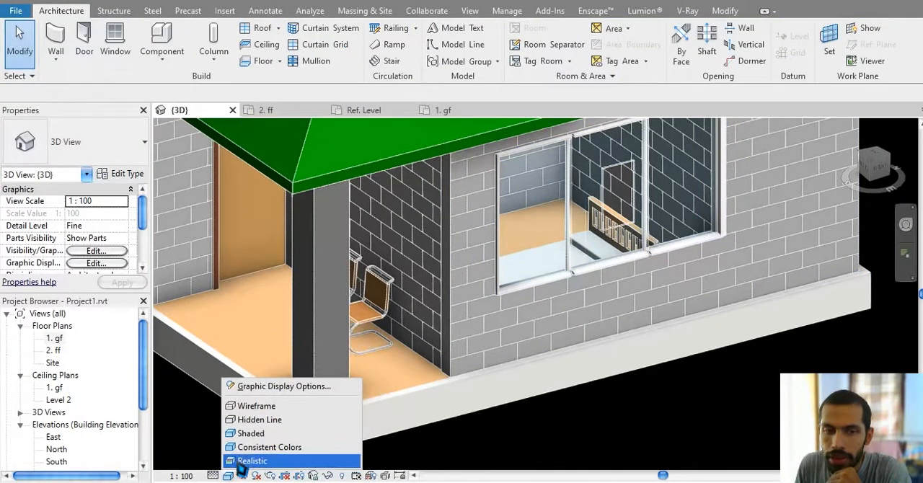
{"action": "left_click", "coordinate": [254, 459]}
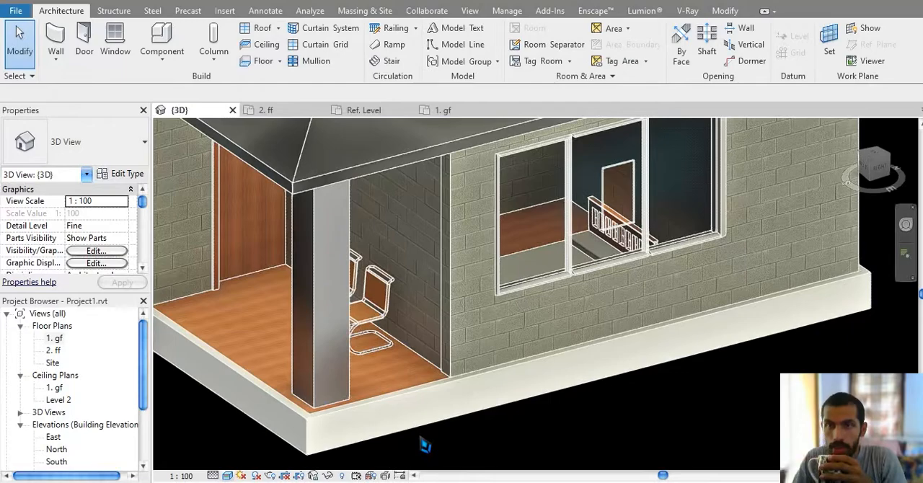
{"action": "middle_click_drag", "start_coordinate": [650, 246], "coordinate": [577, 392]}
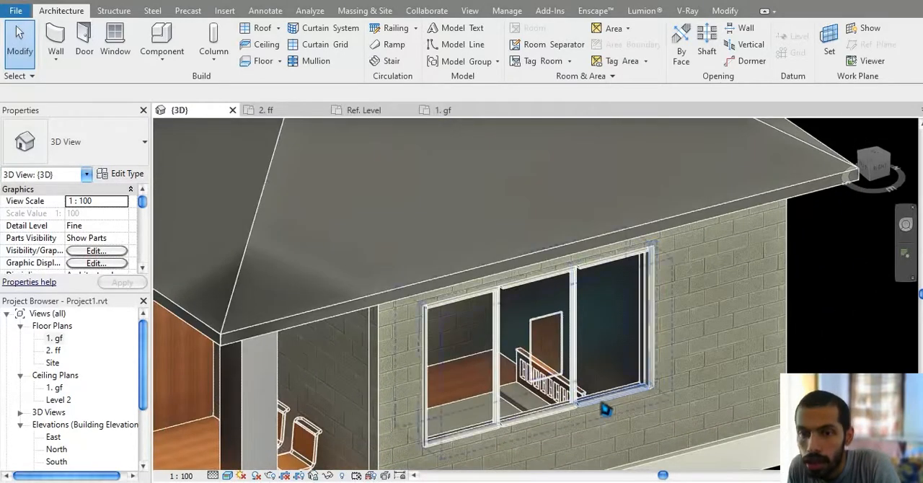
{"action": "scroll", "coordinate": [605, 410], "scroll_direction": "up", "scroll_amount": 3}
{"action": "scroll", "coordinate": [541, 266], "scroll_direction": "down", "scroll_amount": 5}
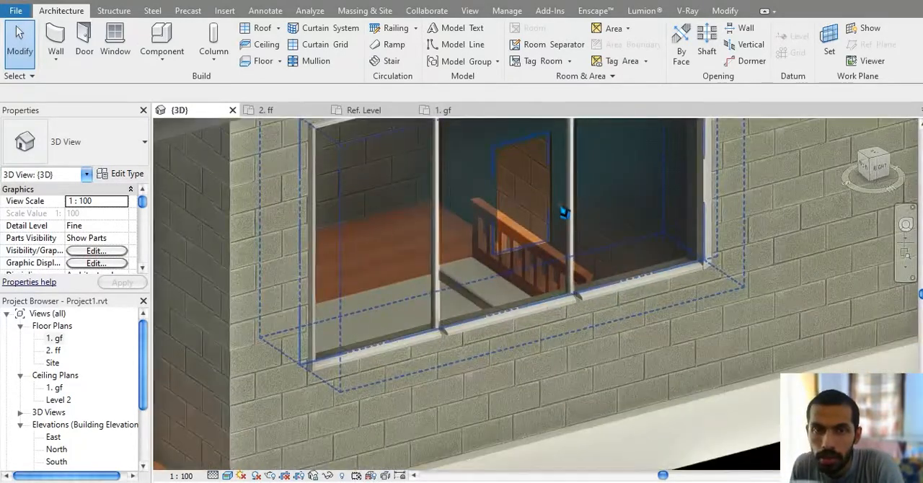
{"action": "left_click", "coordinate": [595, 12]}
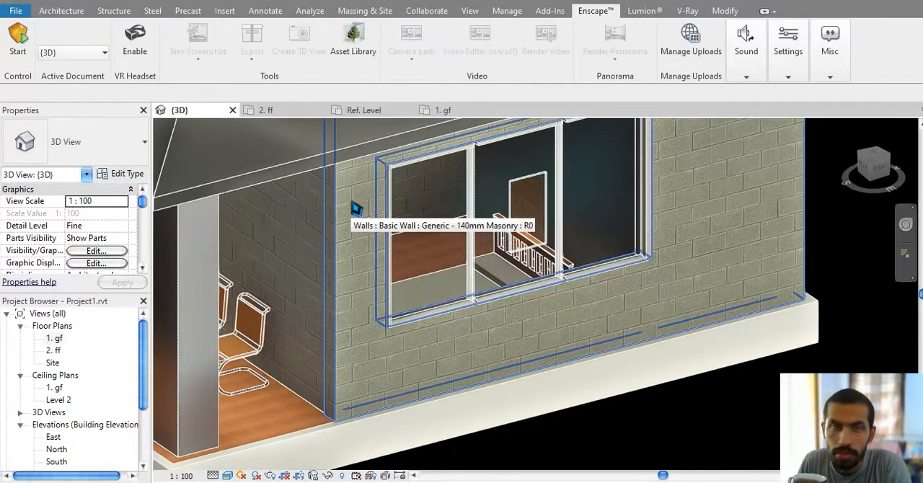
{"action": "left_click", "coordinate": [62, 11]}
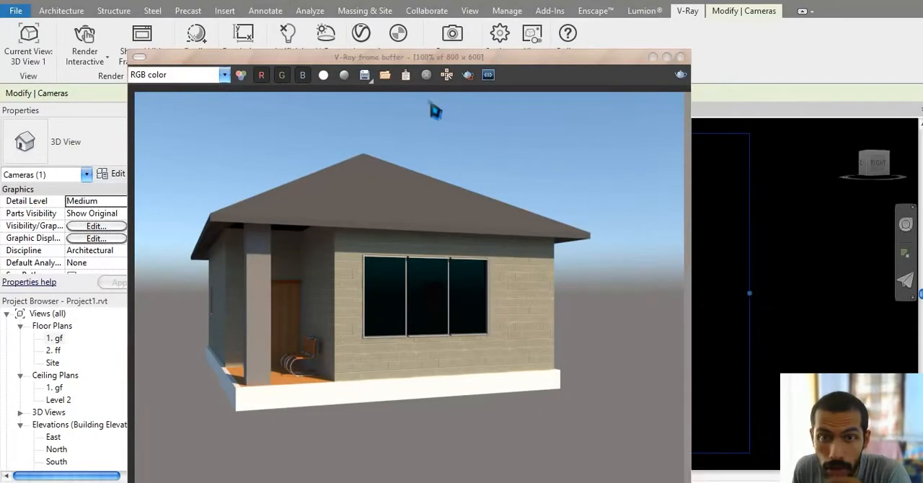
Step: Move the V-Ray frame buffer aside and bring the camera close to the curtain wall window to examine its rendered glass
{"action": "left_click_drag", "start_coordinate": [377, 64], "coordinate": [920, 43]}
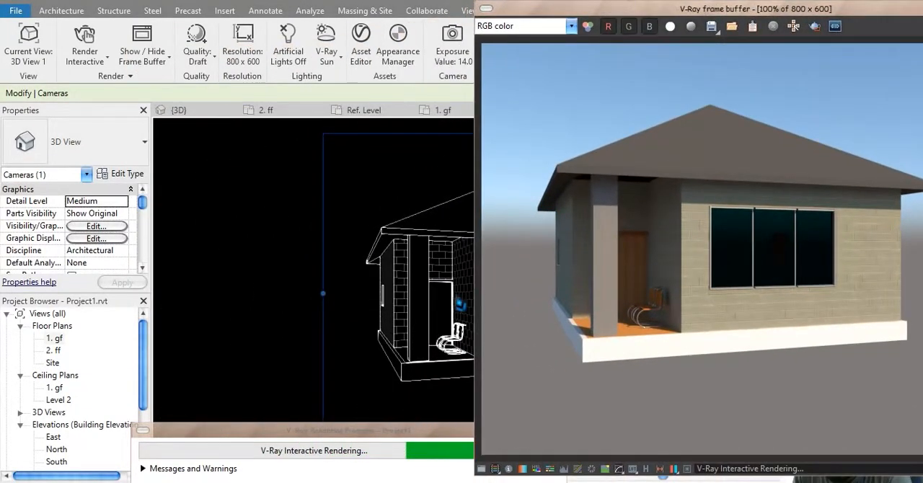
{"action": "middle_click_drag", "start_coordinate": [369, 315], "coordinate": [298, 315]}
{"action": "left_click_drag", "start_coordinate": [291, 330], "coordinate": [269, 314]}
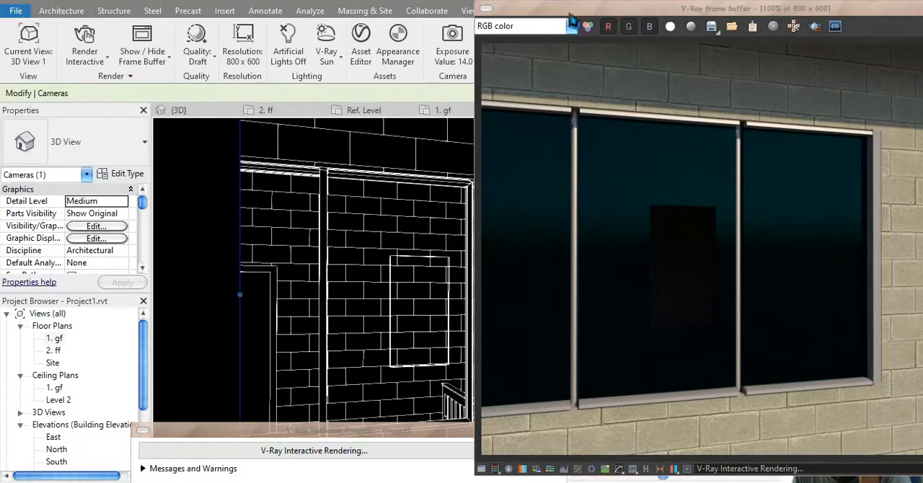
{"action": "left_click_drag", "start_coordinate": [571, 12], "coordinate": [200, 101]}
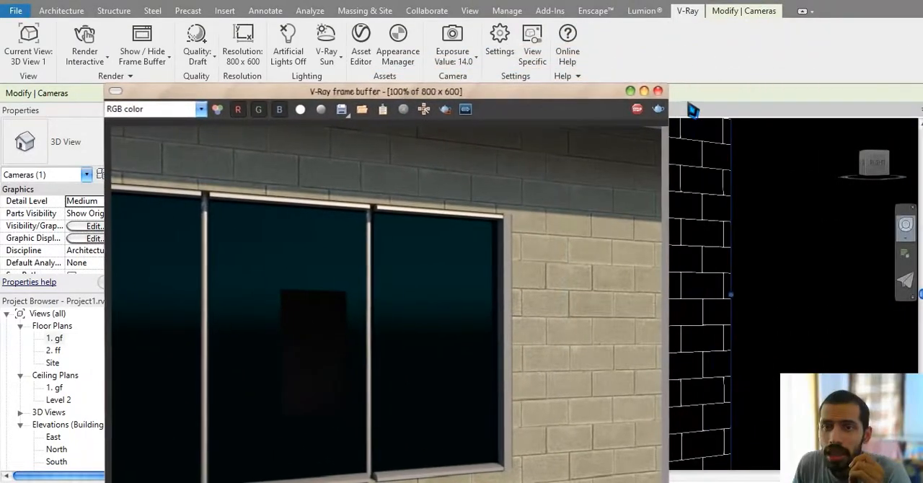
Step: Close the V-Ray frame buffer and the navigation wheel in the perspective camera view
{"action": "left_click", "coordinate": [658, 99]}
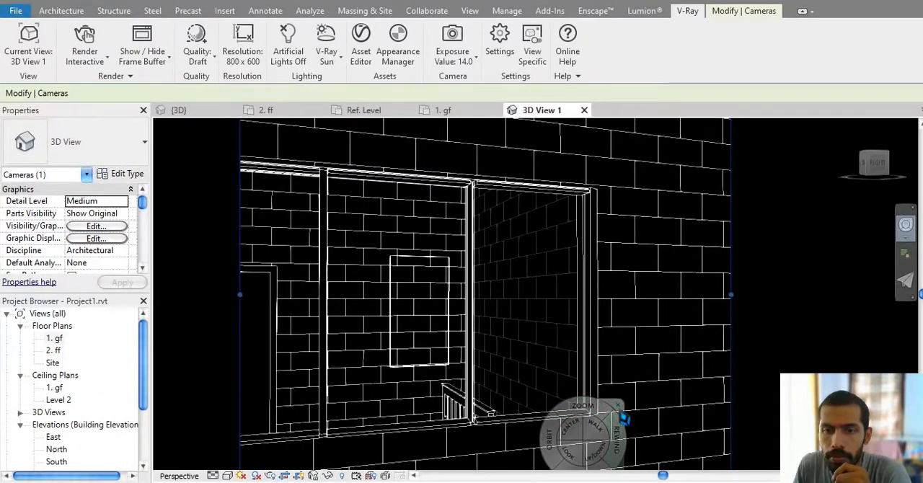
{"action": "left_click", "coordinate": [622, 426]}
{"action": "left_click", "coordinate": [620, 410]}
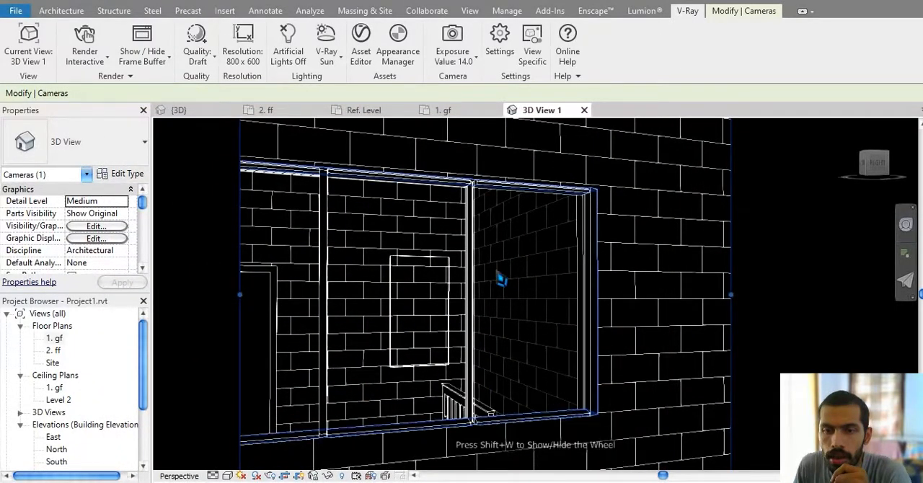
Step: Delete the render camera from the {3D} view and move the V-Ray progress window out of the way
{"action": "left_click", "coordinate": [209, 112]}
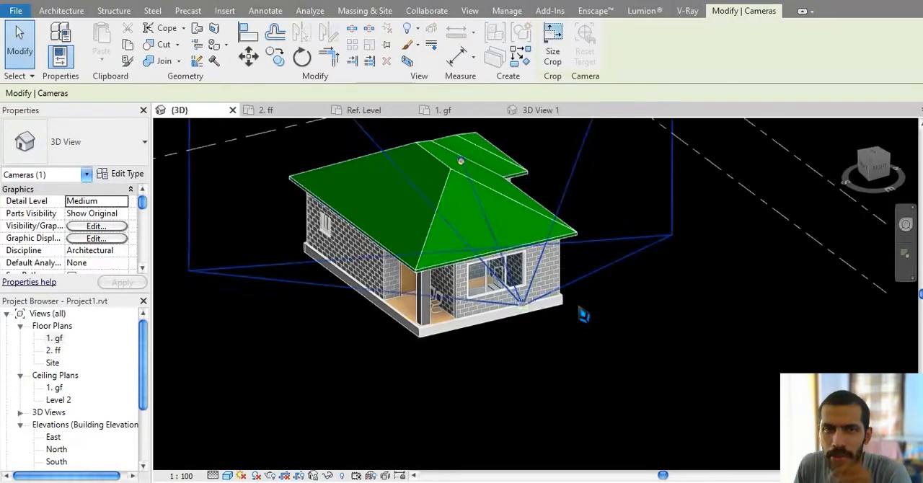
{"action": "key", "text": "Delete"}
{"action": "left_click", "coordinate": [517, 323]}
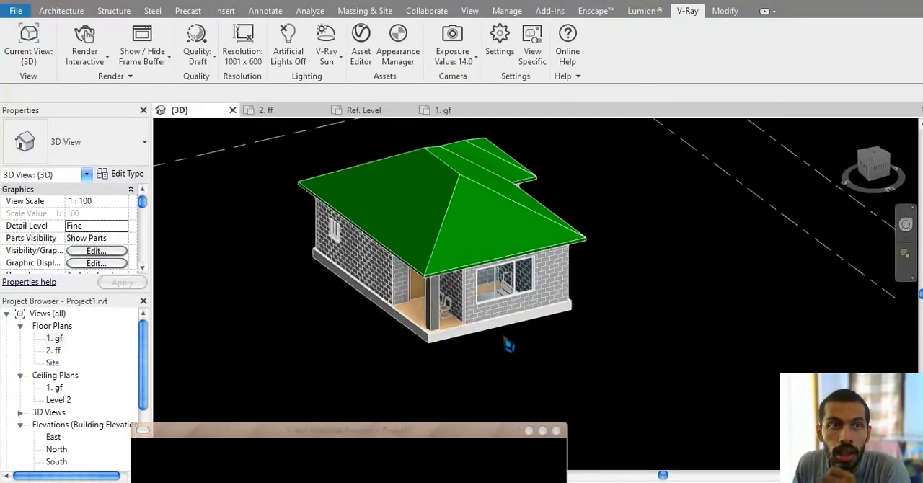
{"action": "left_click", "coordinate": [62, 10]}
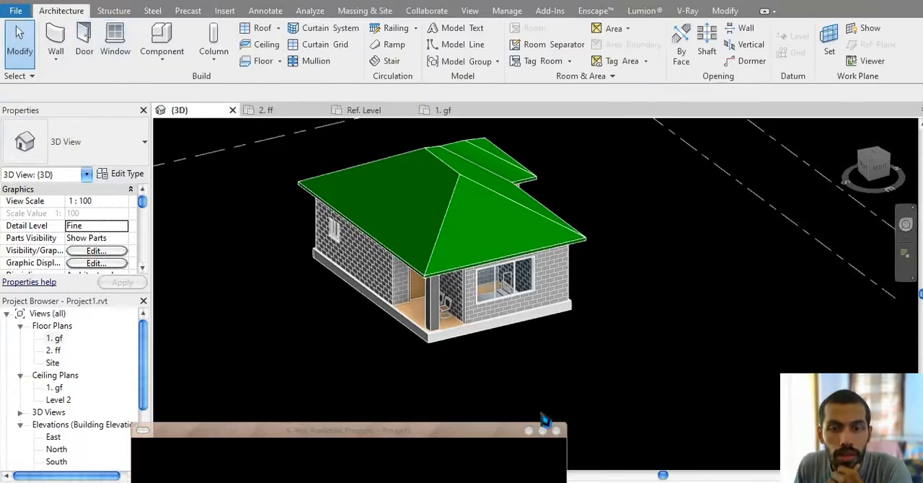
{"action": "left_click_drag", "start_coordinate": [508, 433], "coordinate": [452, 267]}
{"action": "left_click_drag", "start_coordinate": [395, 268], "coordinate": [540, 482]}
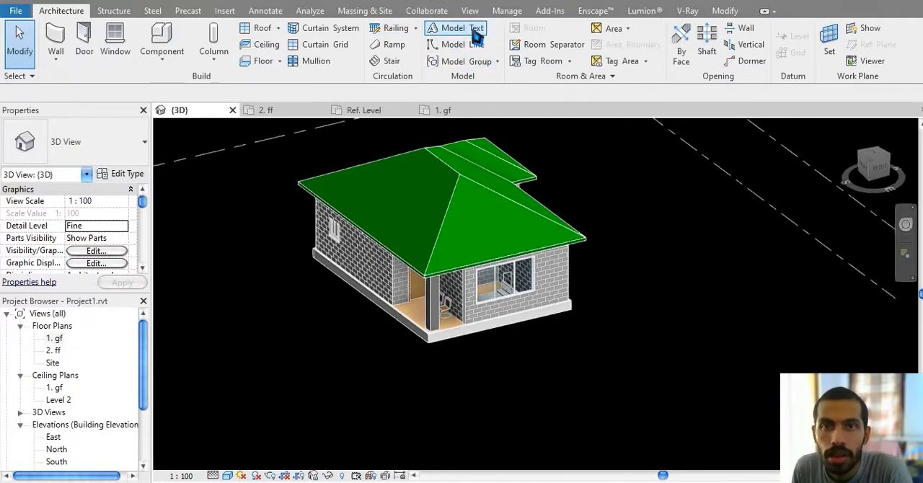
Step: Start a toposurface in the {3D} view with the point elevation set to -45 cm, Absolute Elevation
{"action": "scroll", "coordinate": [688, 297], "scroll_direction": "down", "scroll_amount": 1}
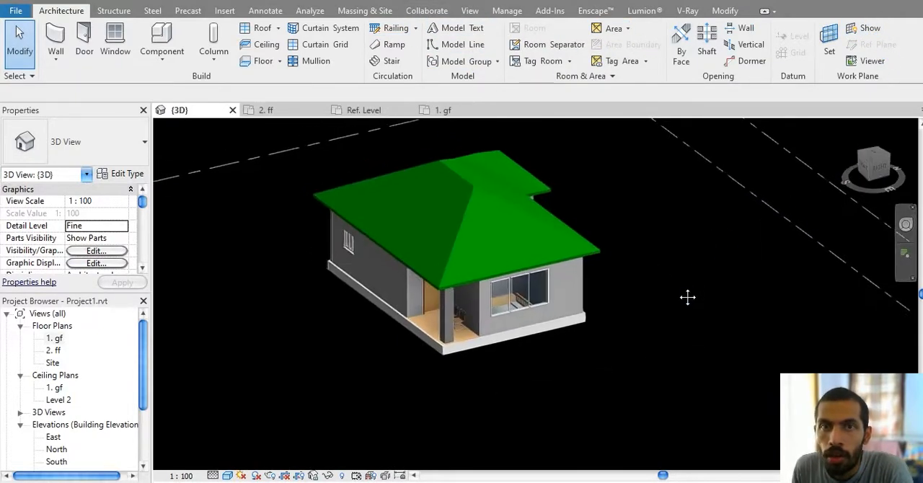
{"action": "scroll", "coordinate": [501, 390], "scroll_direction": "up", "scroll_amount": 3}
{"action": "scroll", "coordinate": [502, 389], "scroll_direction": "down", "scroll_amount": 3}
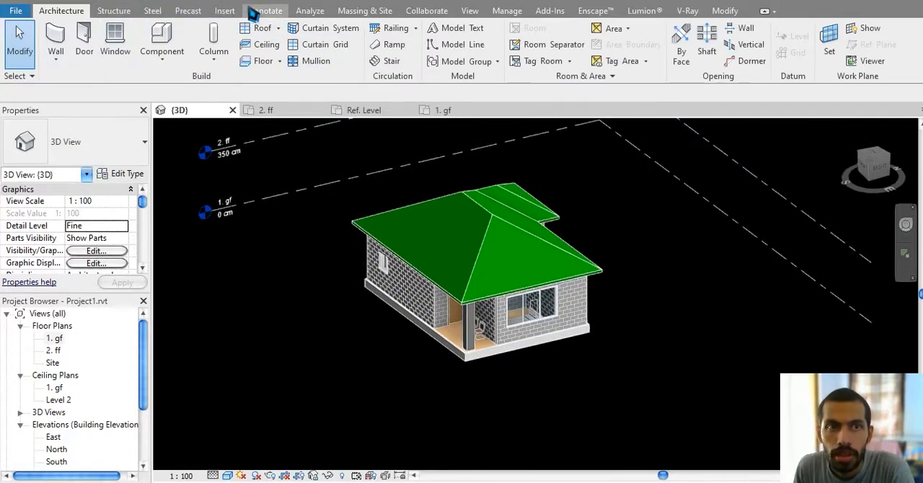
{"action": "left_click", "coordinate": [365, 12]}
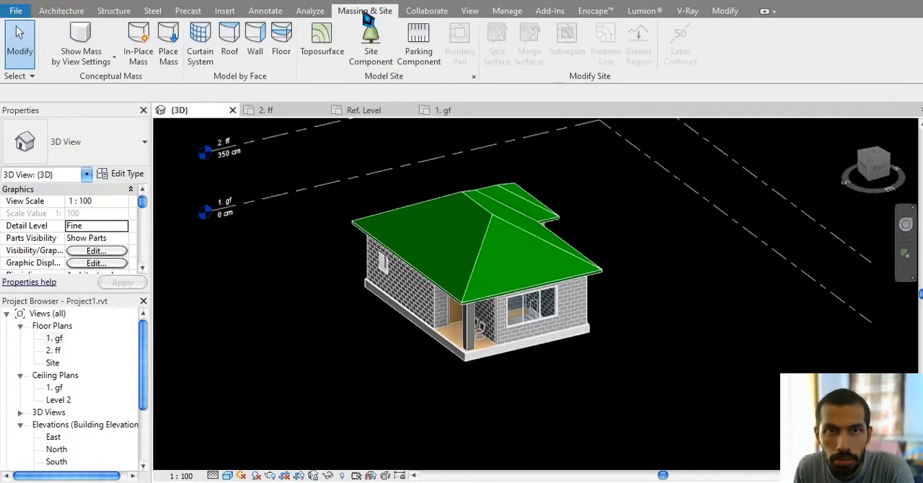
{"action": "middle_click_drag", "start_coordinate": [433, 295], "coordinate": [450, 310]}
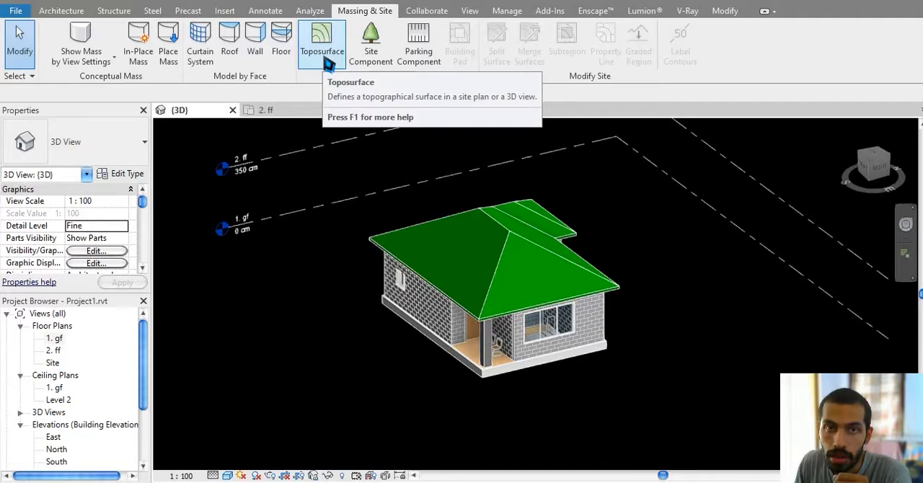
{"action": "left_click", "coordinate": [326, 66]}
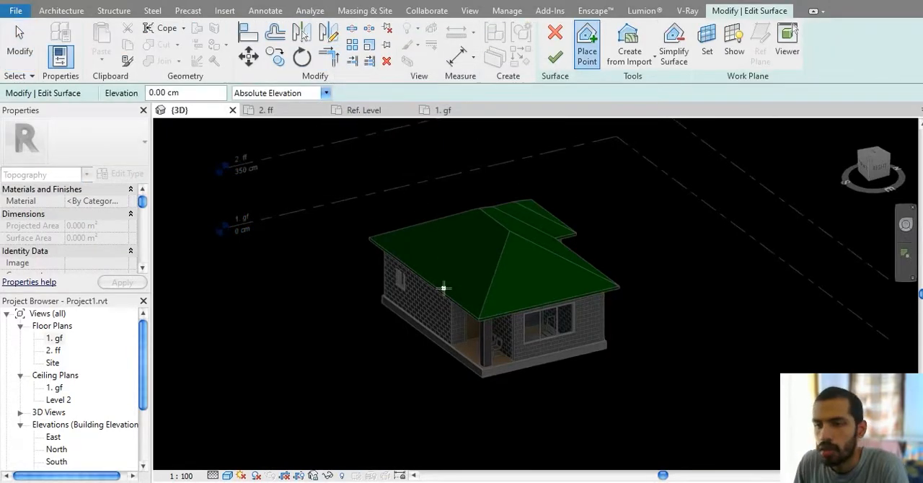
{"action": "left_click", "coordinate": [199, 94]}
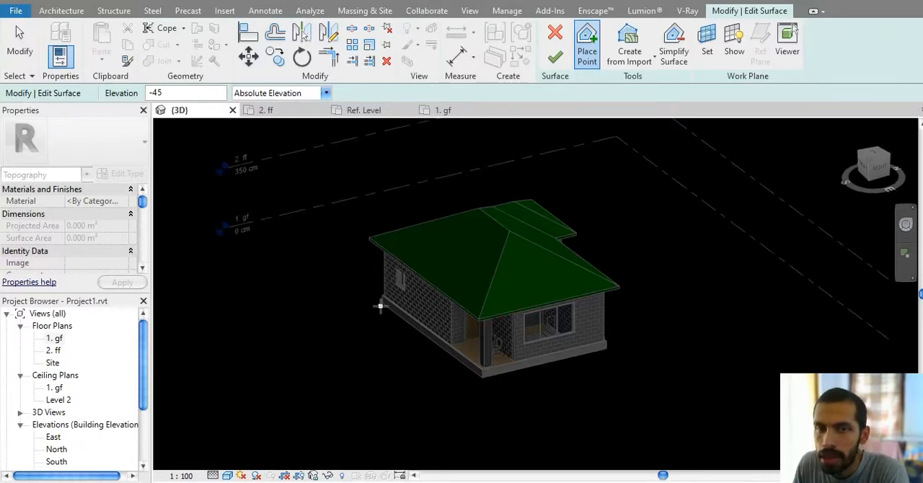
{"action": "middle_click_drag", "start_coordinate": [293, 284], "coordinate": [338, 235]}
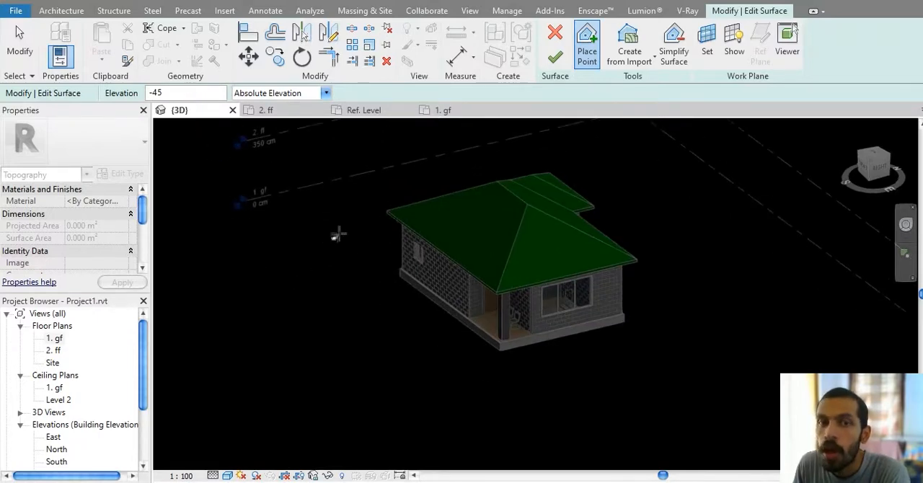
Step: Show the model from the top in the Wireframe visual style while keeping the surface edit open
{"action": "key", "text": "Escape"}
{"action": "left_click", "coordinate": [875, 155]}
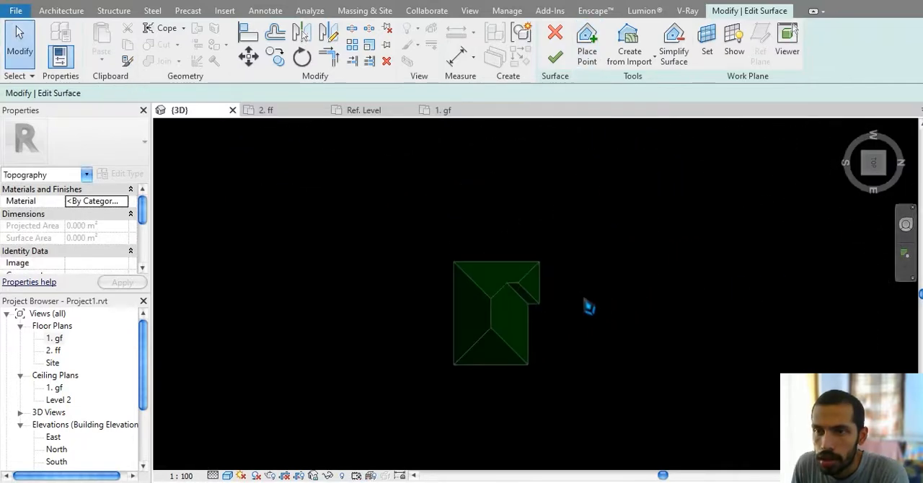
{"action": "left_click", "coordinate": [230, 476]}
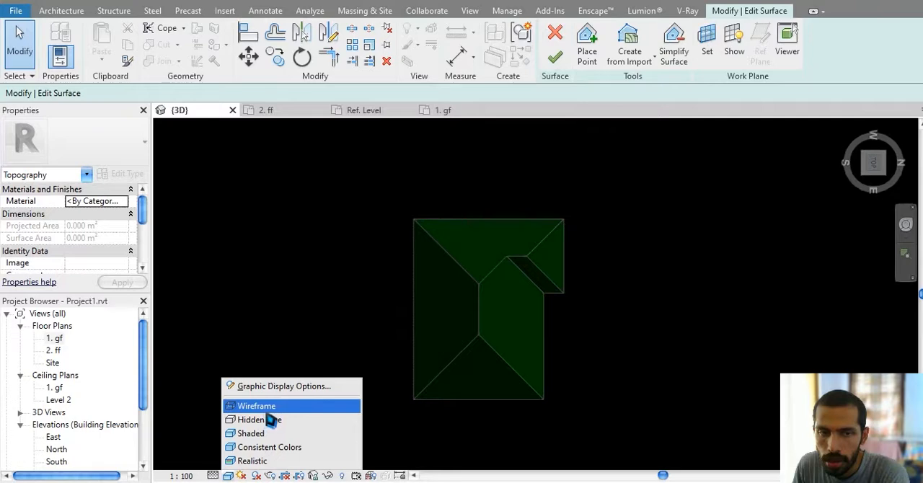
{"action": "left_click", "coordinate": [267, 409]}
{"action": "scroll", "coordinate": [426, 373], "scroll_direction": "up", "scroll_amount": 1}
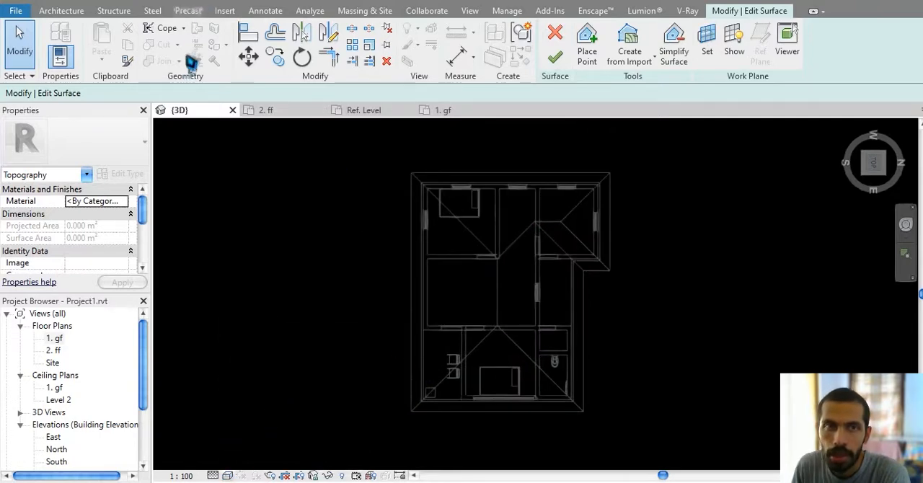
Step: Place four toposurface points at -45 cm elevation, one beyond each outer corner of the house
{"action": "left_click", "coordinate": [587, 44]}
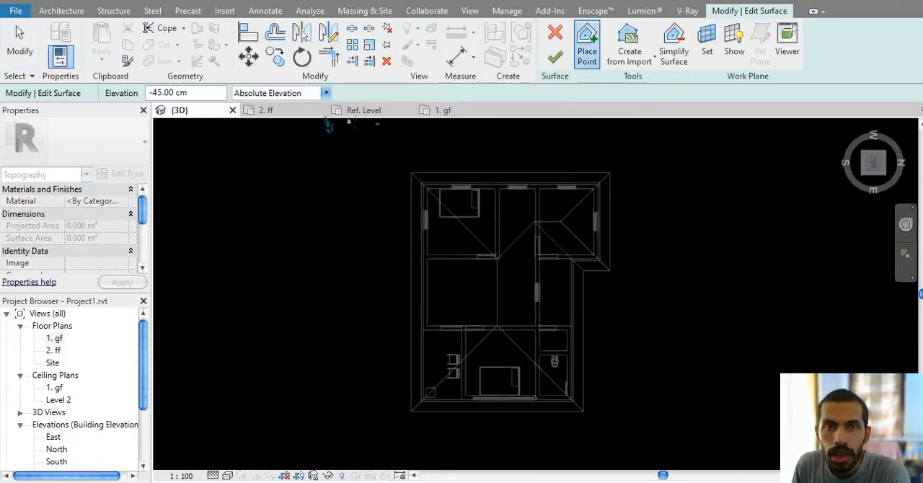
{"action": "left_click", "coordinate": [390, 167]}
{"action": "left_click", "coordinate": [657, 167]}
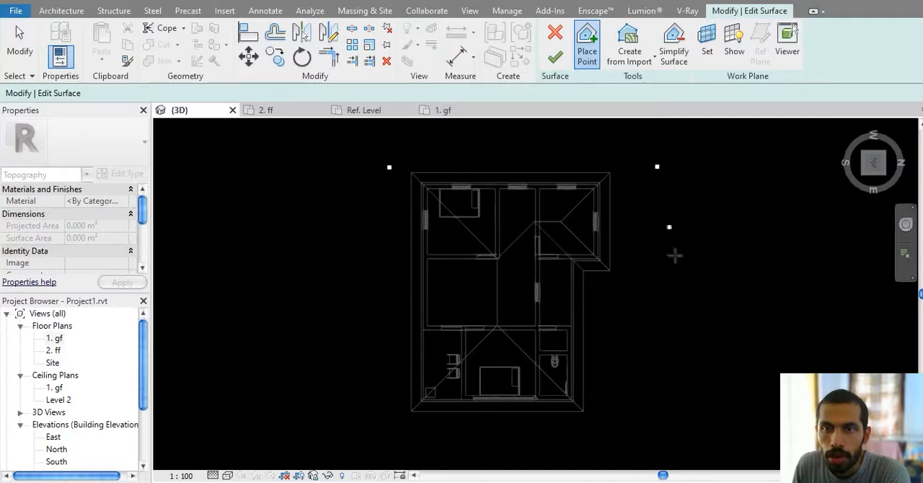
{"action": "left_click", "coordinate": [668, 436]}
{"action": "left_click", "coordinate": [340, 442]}
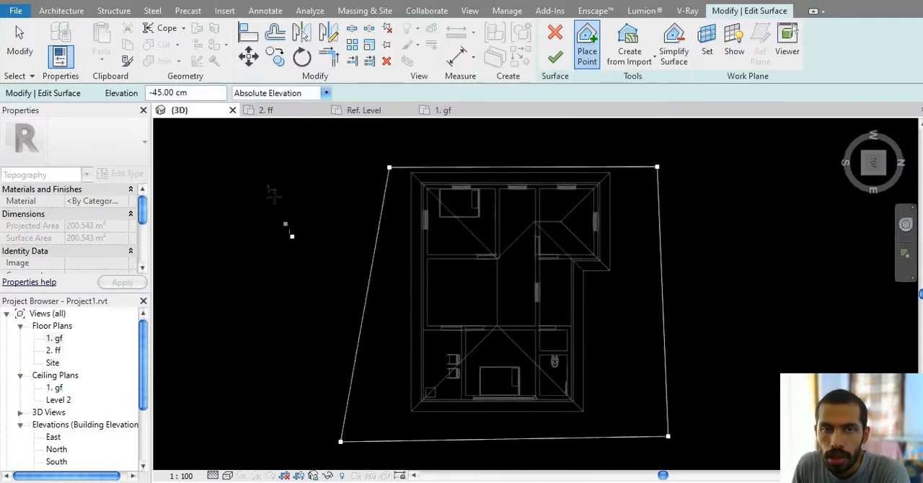
Step: Widen the toposurface with seven more -45 cm points beyond the house's south, west and north sides, and finish the surface
{"action": "left_click_drag", "start_coordinate": [202, 95], "coordinate": [85, 95]}
{"action": "left_click", "coordinate": [313, 263]}
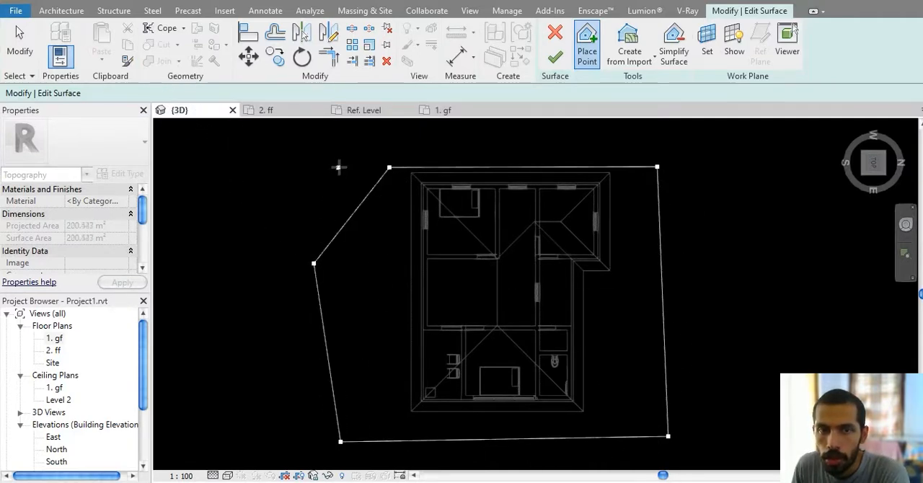
{"action": "left_click", "coordinate": [338, 167]}
{"action": "middle_click_drag", "start_coordinate": [367, 191], "coordinate": [350, 275]}
{"action": "left_click", "coordinate": [420, 227]}
{"action": "left_click", "coordinate": [558, 219]}
{"action": "left_click", "coordinate": [680, 225]}
{"action": "left_click", "coordinate": [752, 258]}
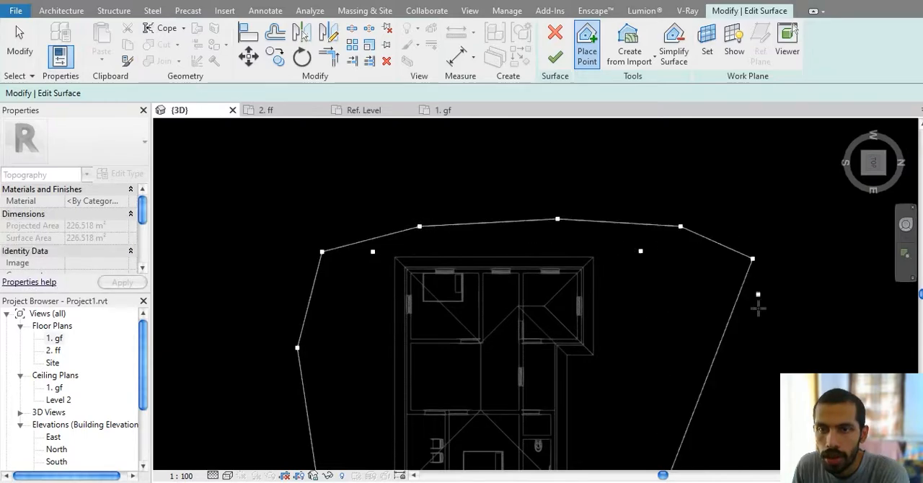
{"action": "middle_click_drag", "start_coordinate": [732, 349], "coordinate": [678, 174]}
{"action": "left_click", "coordinate": [704, 276]}
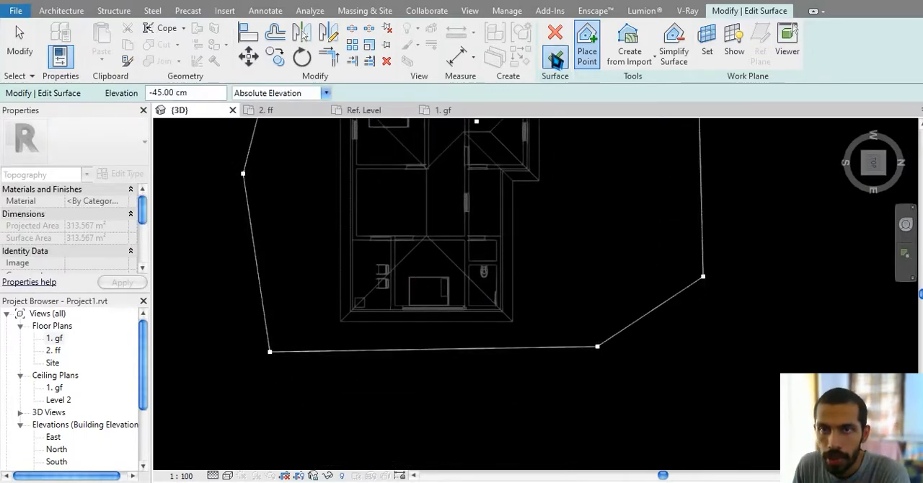
{"action": "left_click", "coordinate": [554, 58]}
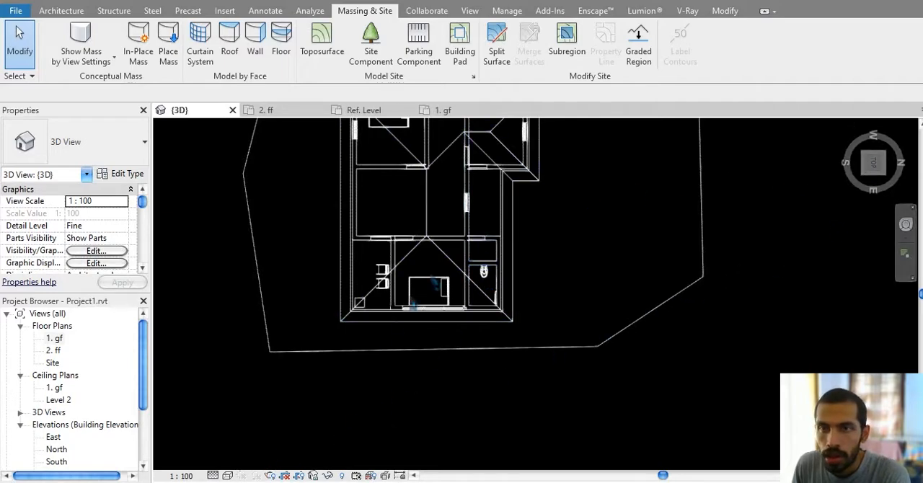
Step: Set the 3D view's visual style to Shaded and show the house and its ground surface in an angled view
{"action": "left_click", "coordinate": [228, 476]}
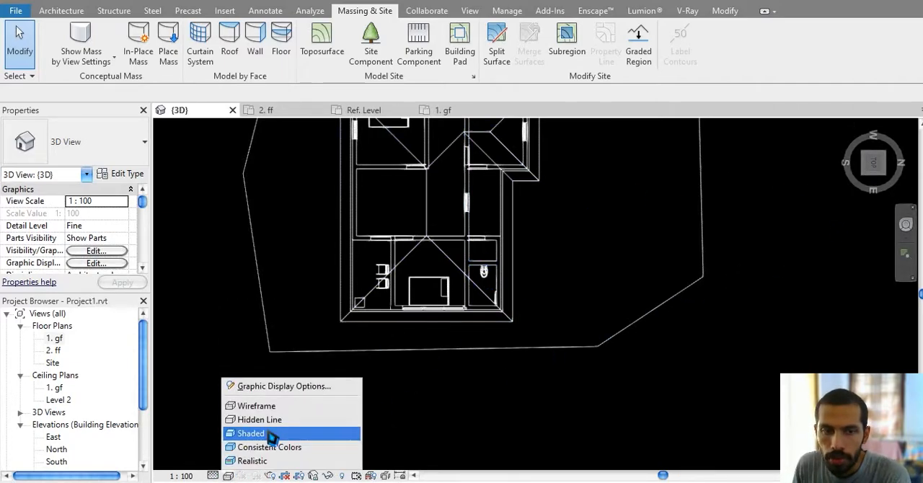
{"action": "left_click", "coordinate": [268, 433]}
{"action": "middle_click_drag", "start_coordinate": [361, 418], "coordinate": [469, 173], "text": "shift"}
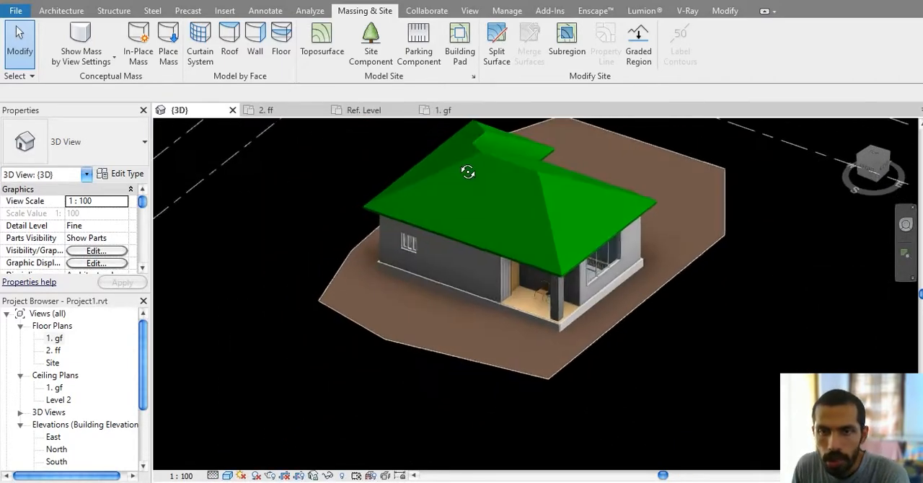
Step: Examine how the toposurface meets the base of the house at the porch corner and along the side wall
{"action": "scroll", "coordinate": [584, 322], "scroll_direction": "up", "scroll_amount": 4}
{"action": "scroll", "coordinate": [584, 322], "scroll_direction": "up", "scroll_amount": 5}
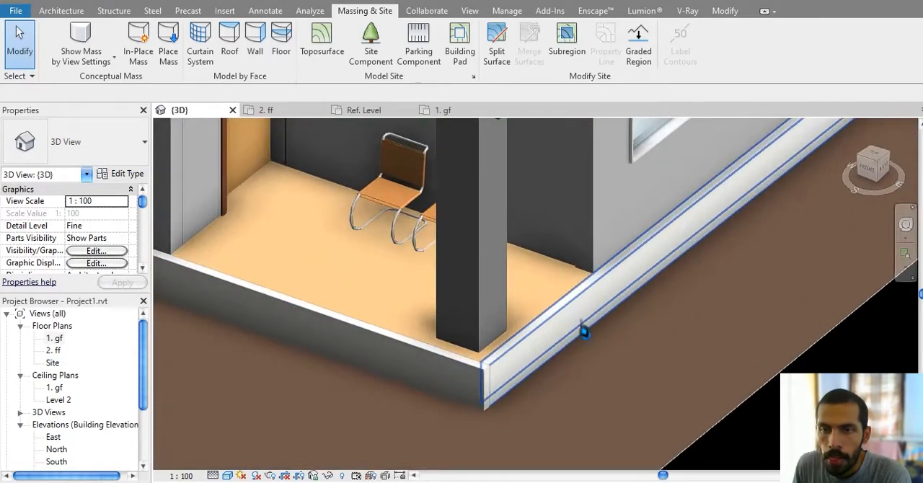
{"action": "scroll", "coordinate": [562, 372], "scroll_direction": "down", "scroll_amount": 1}
{"action": "mouse_move", "coordinate": [566, 373]}
{"action": "middle_mouse_down"}
{"action": "mouse_move", "coordinate": [666, 368]}
{"action": "mouse_move", "coordinate": [622, 433]}
{"action": "mouse_move", "coordinate": [636, 379]}
{"action": "middle_mouse_up"}
{"action": "scroll", "coordinate": [657, 381], "scroll_direction": "down", "scroll_amount": 2}
{"action": "middle_click_drag", "start_coordinate": [636, 378], "coordinate": [650, 438]}
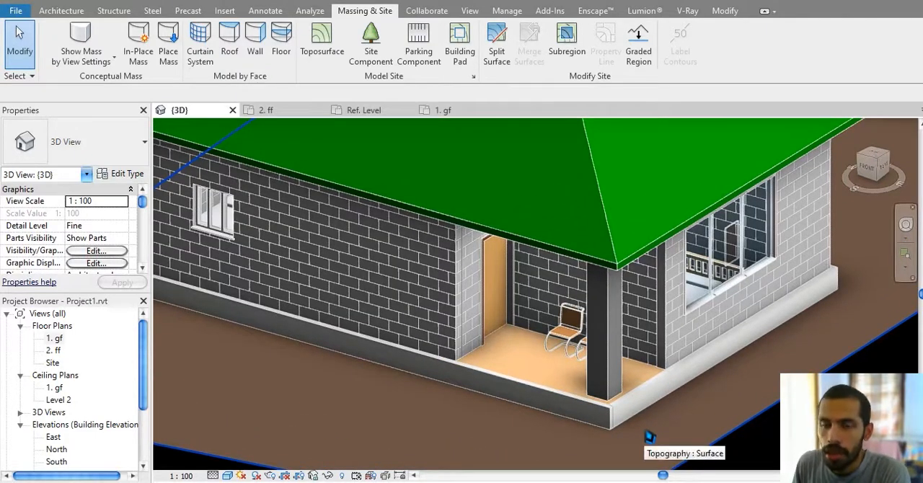
{"action": "middle_click_drag", "start_coordinate": [455, 405], "coordinate": [596, 409]}
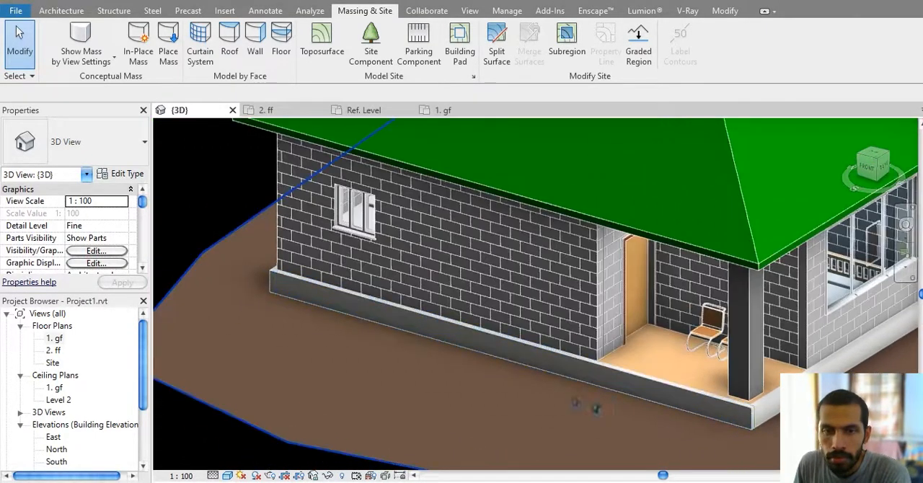
Step: Delete the existing toposurface around the house
{"action": "middle_click_drag", "start_coordinate": [422, 371], "coordinate": [558, 396]}
{"action": "middle_click_drag", "start_coordinate": [428, 346], "coordinate": [315, 336]}
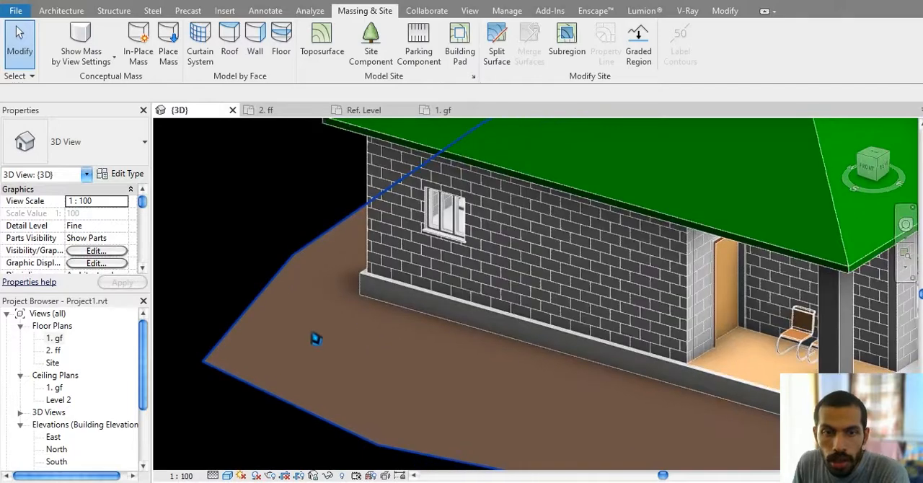
{"action": "left_click", "coordinate": [315, 336]}
{"action": "key", "text": "Delete"}
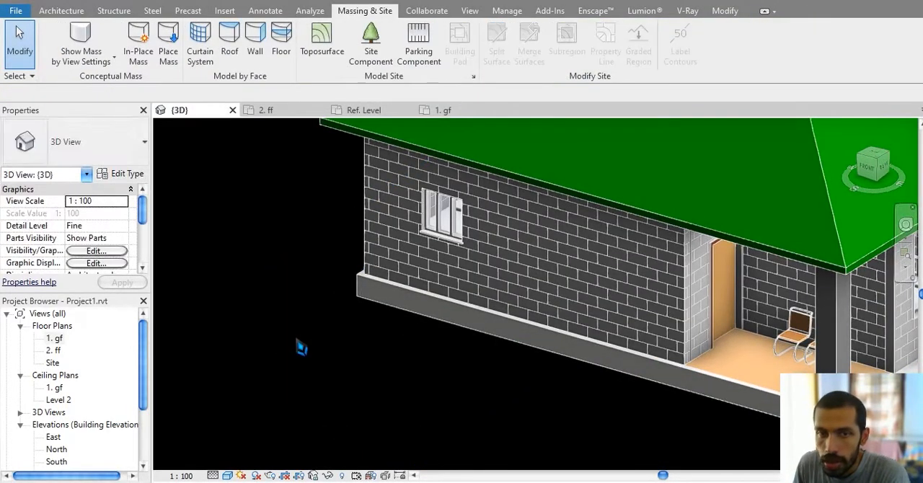
Step: Start a new toposurface and examine the three columns of point coordinates in site.csv in Excel, then close the workbook
{"action": "left_click", "coordinate": [326, 57]}
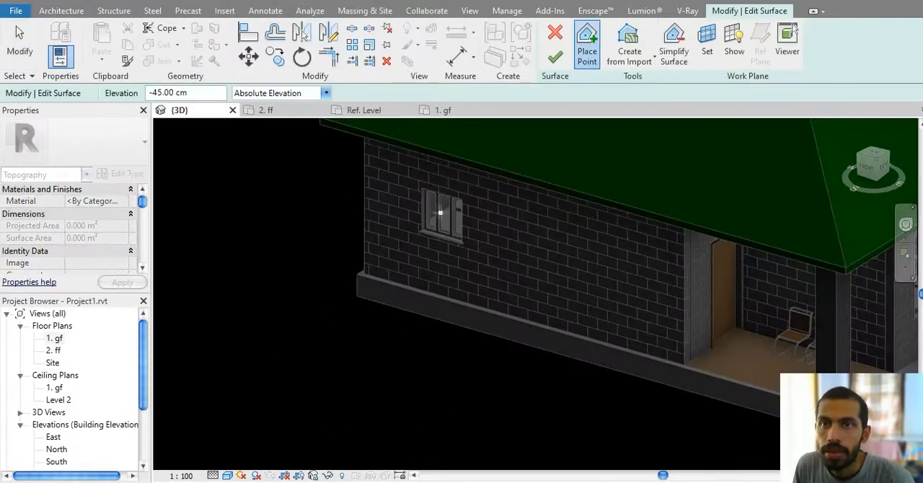
{"action": "left_click", "coordinate": [631, 59]}
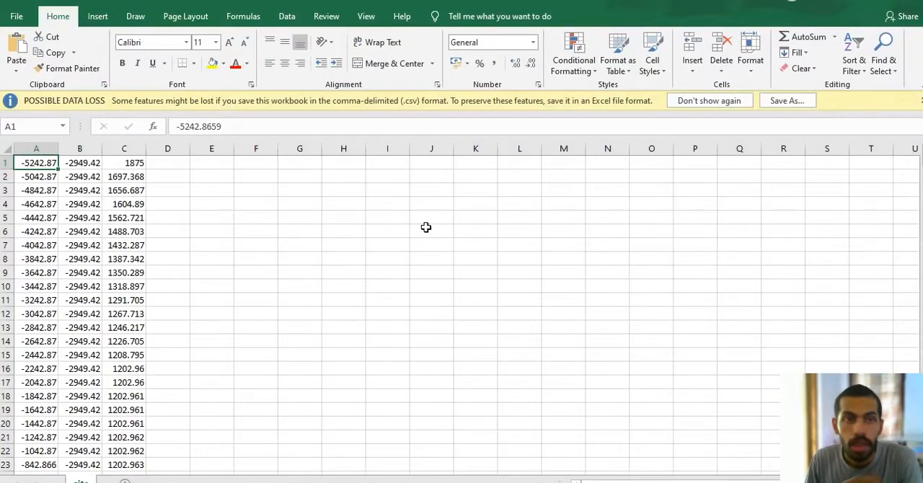
{"action": "scroll", "coordinate": [151, 239], "scroll_direction": "down", "scroll_amount": 14}
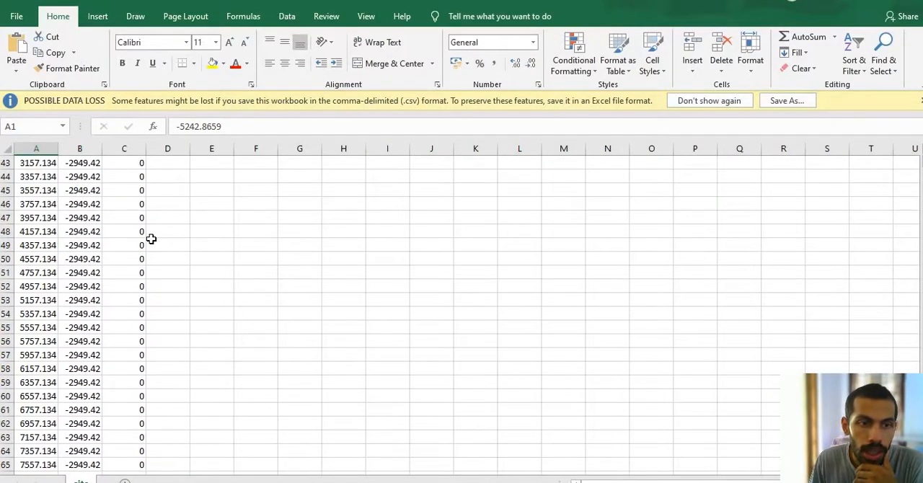
{"action": "scroll", "coordinate": [151, 239], "scroll_direction": "up", "scroll_amount": 2}
{"action": "scroll", "coordinate": [151, 239], "scroll_direction": "up", "scroll_amount": 12}
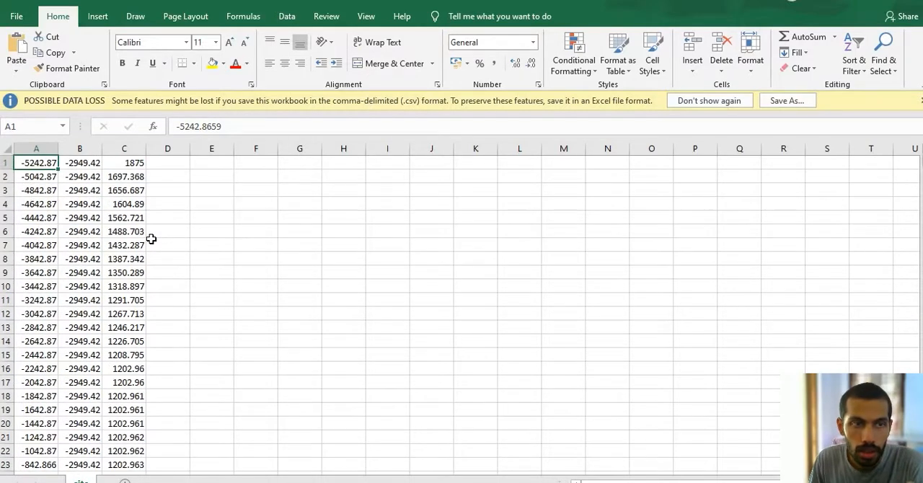
{"action": "left_click_drag", "start_coordinate": [45, 167], "coordinate": [126, 369]}
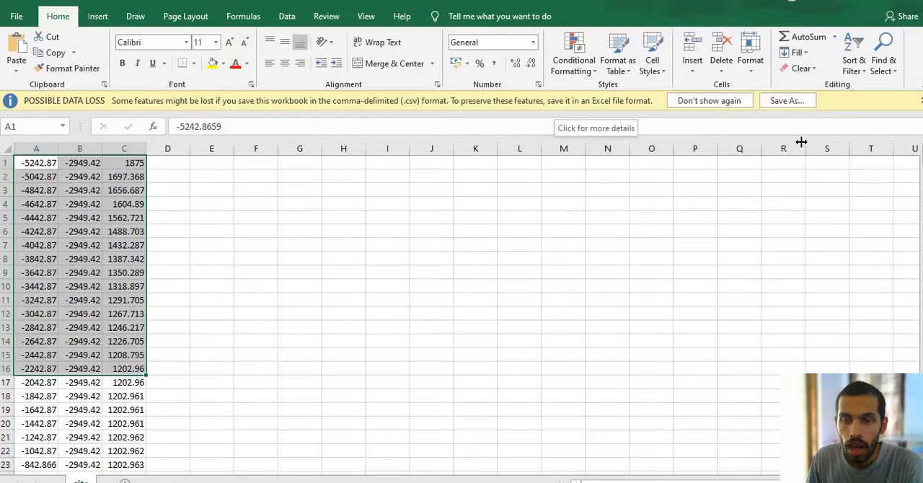
{"action": "key", "text": "alt+F4"}
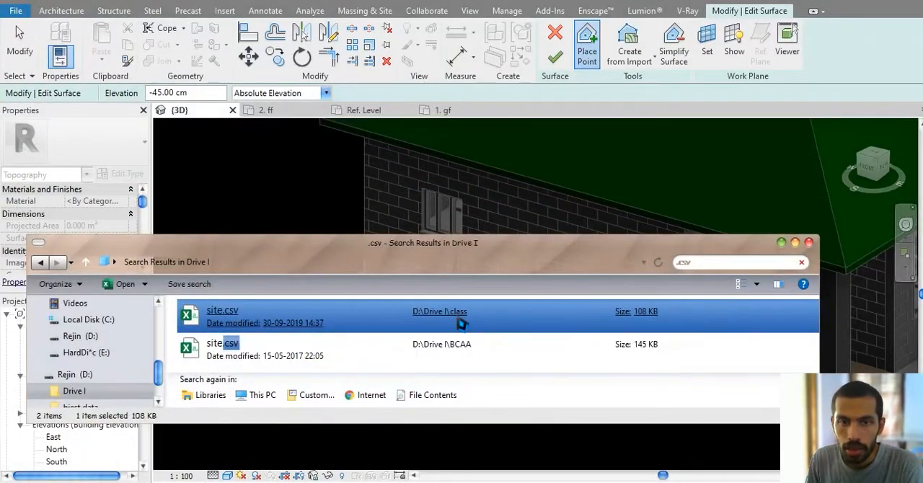
Step: Open the folder containing the site.csv dated 30-09-2019 in File Explorer and copy its path, D:\Drive I\class
{"action": "right_click", "coordinate": [462, 324]}
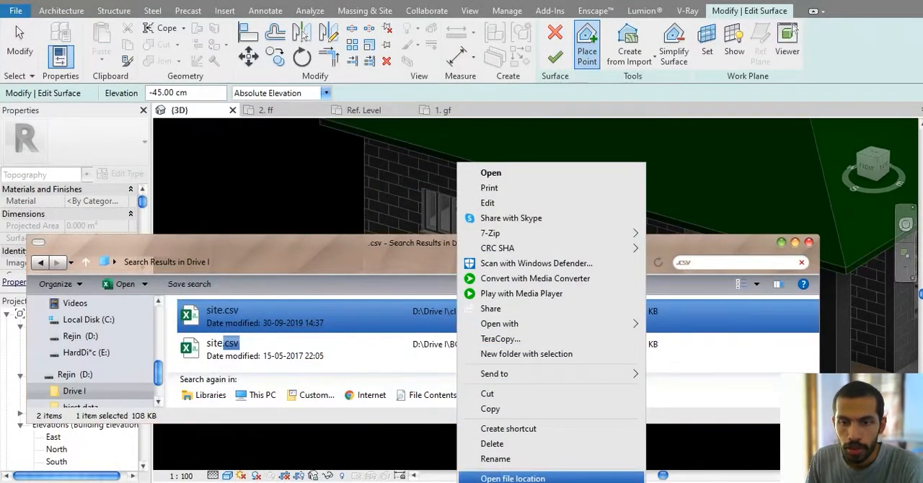
{"action": "left_click", "coordinate": [546, 478]}
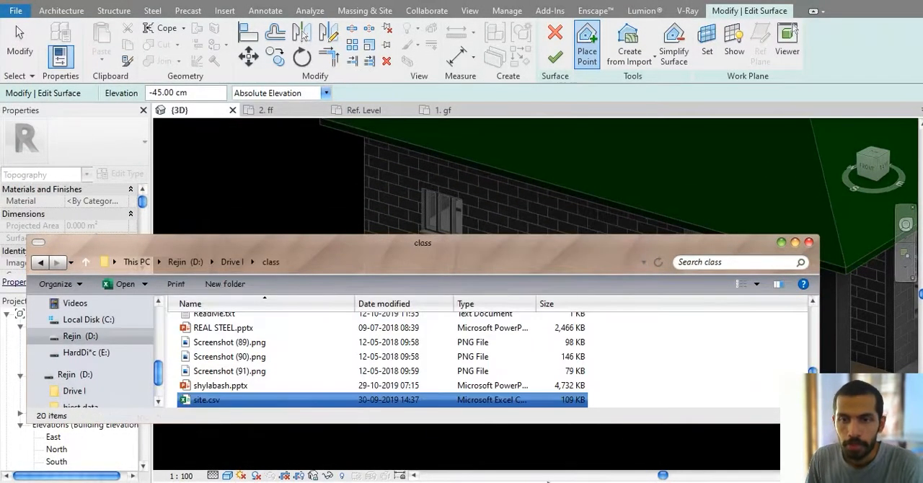
{"action": "left_click", "coordinate": [372, 267]}
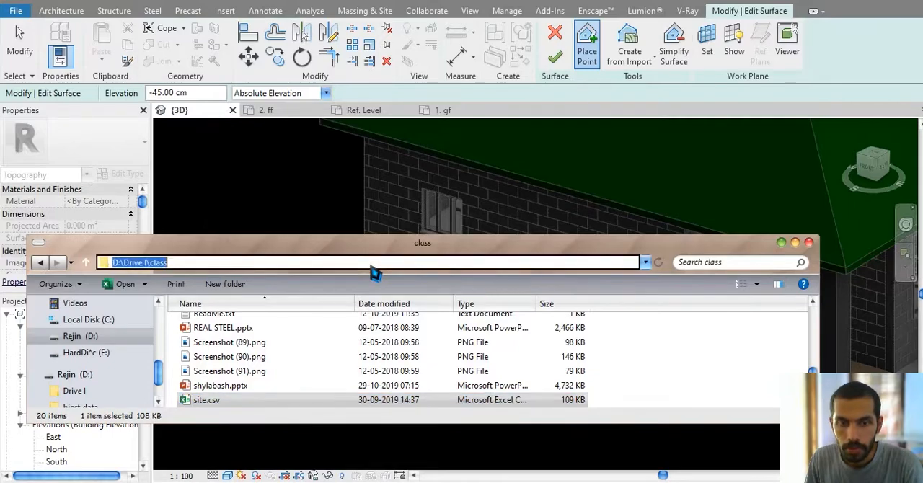
{"action": "left_click", "coordinate": [782, 244]}
Step: Create the toposurface from the points file site.csv in D:\Drive I\class, with centimeters as the file unit
{"action": "left_click", "coordinate": [631, 56]}
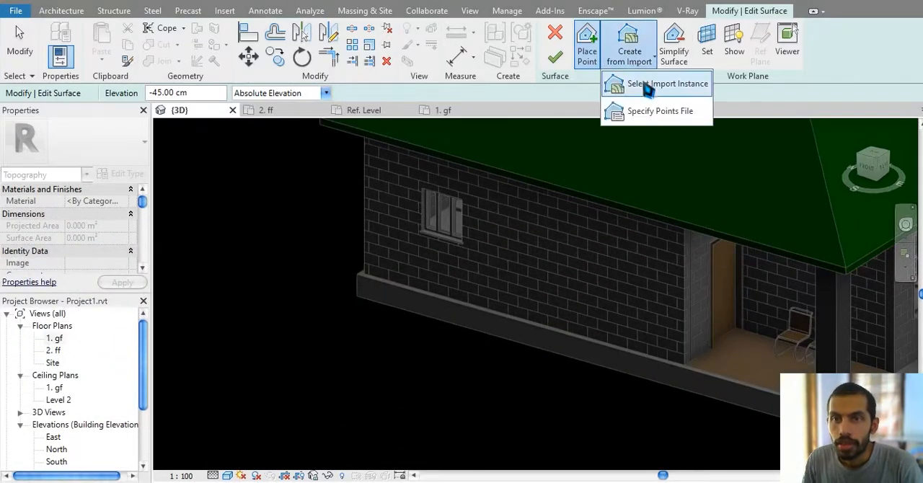
{"action": "left_click", "coordinate": [660, 110]}
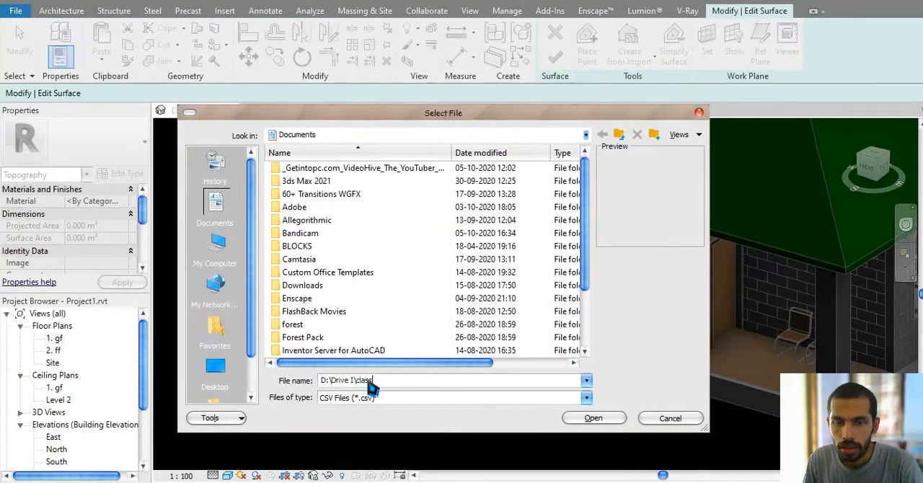
{"action": "key", "text": "Return"}
{"action": "double_click", "coordinate": [321, 195]}
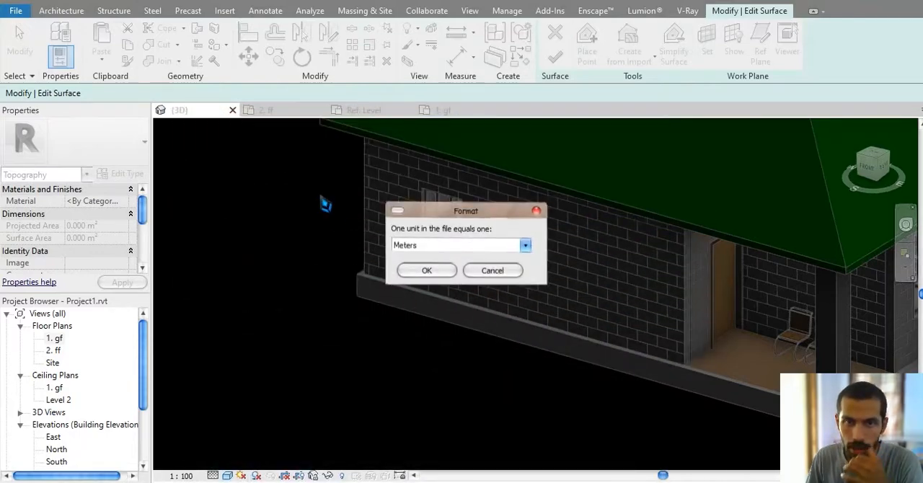
{"action": "left_click", "coordinate": [433, 246]}
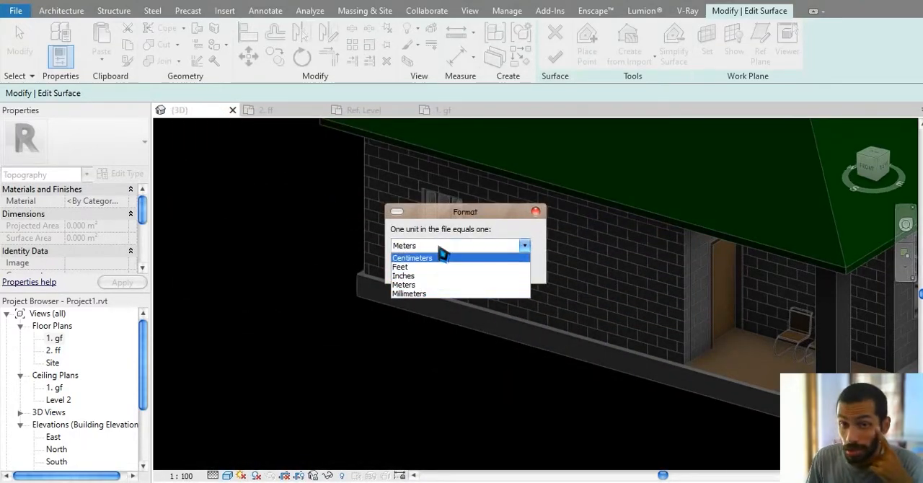
{"action": "left_click", "coordinate": [427, 271]}
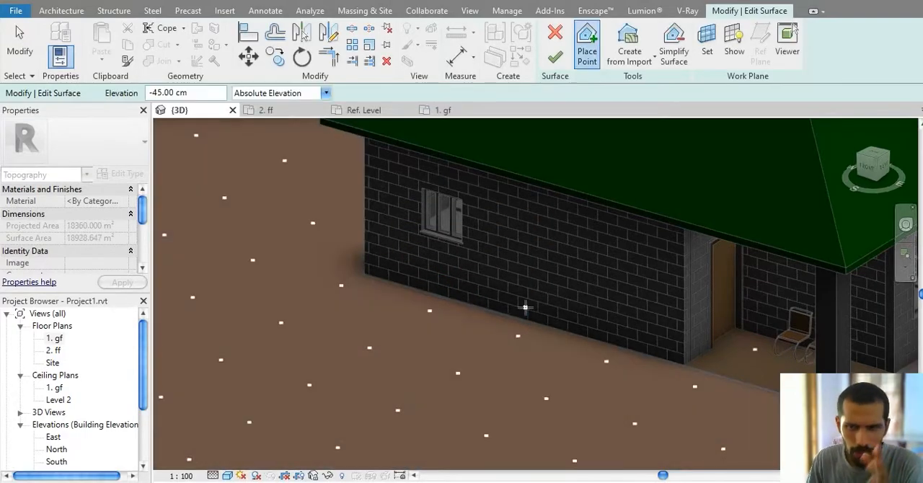
Step: Examine the imported terrain as a whole and where it meets the porch and walls of the house
{"action": "scroll", "coordinate": [525, 305], "scroll_direction": "down", "scroll_amount": 6}
{"action": "scroll", "coordinate": [524, 306], "scroll_direction": "down", "scroll_amount": 5}
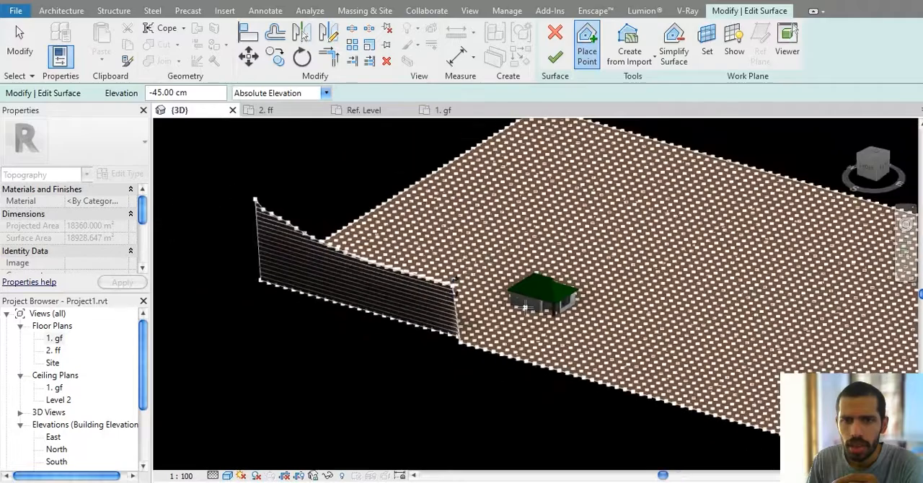
{"action": "middle_click_drag", "start_coordinate": [526, 308], "coordinate": [480, 317], "text": "shift"}
{"action": "scroll", "coordinate": [375, 246], "scroll_direction": "up", "scroll_amount": 2}
{"action": "middle_click_drag", "start_coordinate": [375, 245], "coordinate": [648, 349], "text": "shift"}
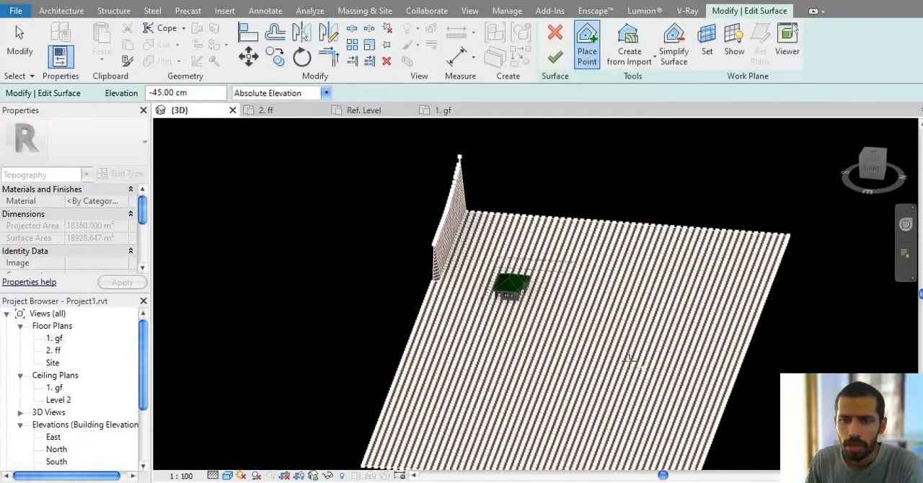
{"action": "scroll", "coordinate": [520, 280], "scroll_direction": "up", "scroll_amount": 6}
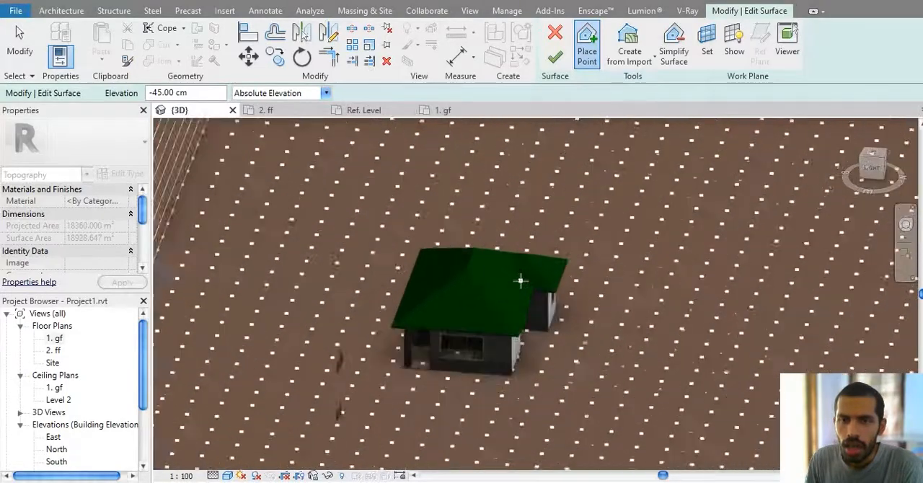
{"action": "middle_click_drag", "start_coordinate": [521, 348], "coordinate": [539, 310]}
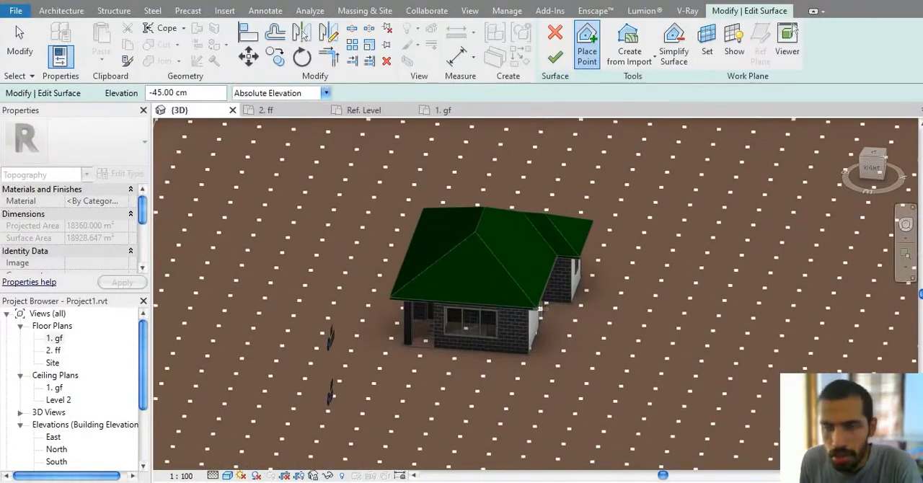
{"action": "scroll", "coordinate": [454, 344], "scroll_direction": "up", "scroll_amount": 5}
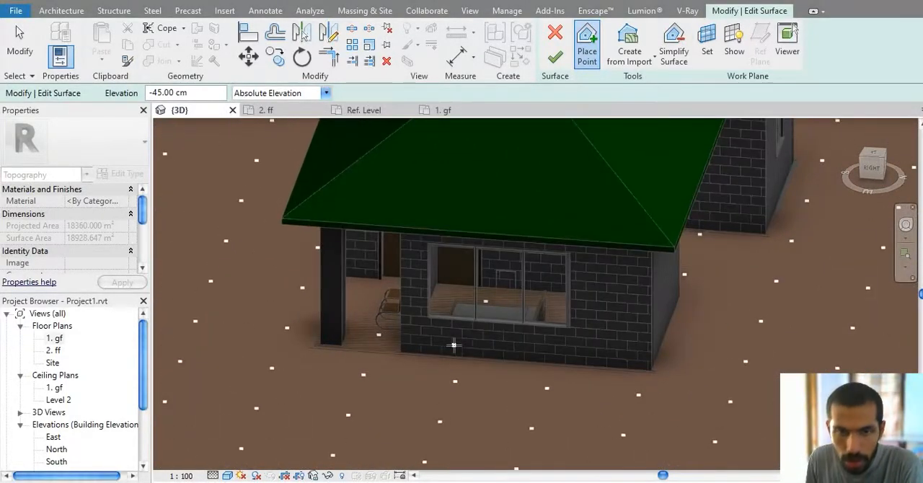
{"action": "scroll", "coordinate": [397, 344], "scroll_direction": "up", "scroll_amount": 1}
{"action": "scroll", "coordinate": [397, 345], "scroll_direction": "down", "scroll_amount": 5}
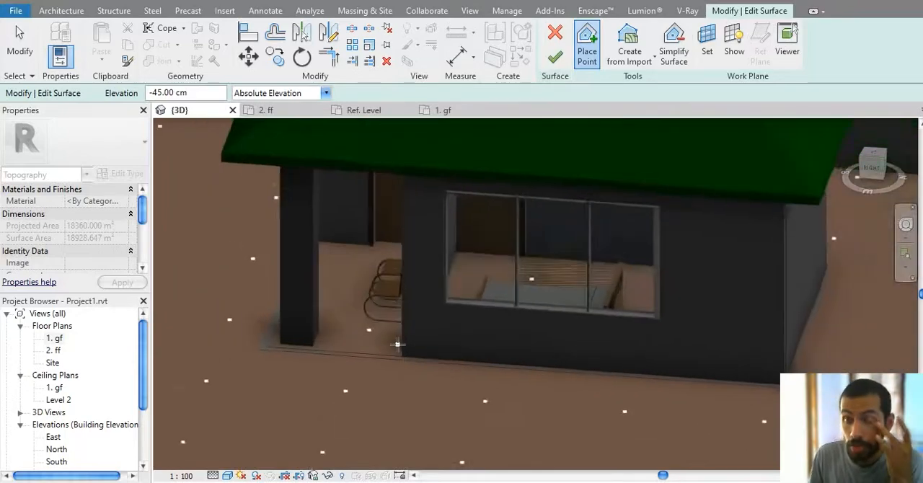
Step: Cancel the surface edit and discard the imported toposurface
{"action": "key", "text": "Escape"}
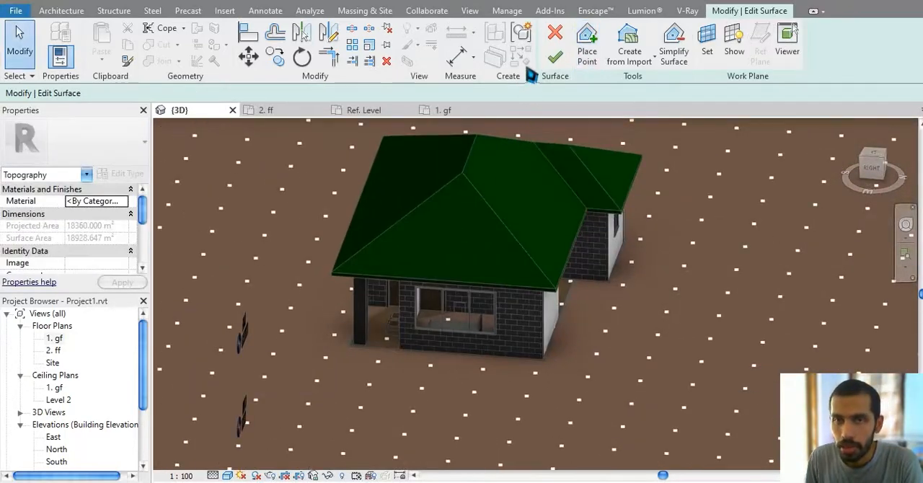
{"action": "left_click", "coordinate": [554, 33]}
{"action": "left_click", "coordinate": [500, 286]}
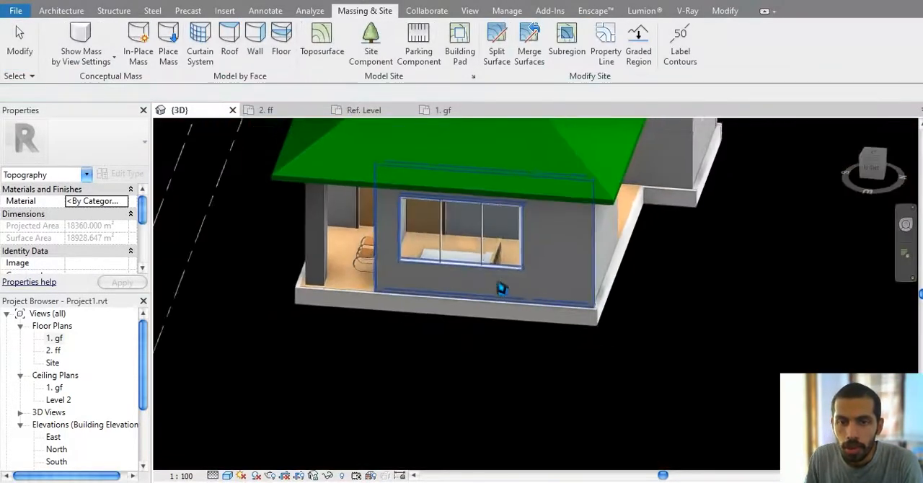
Step: Start a new toposurface in the top view and place six points at -45 cm elevation around the house
{"action": "left_click", "coordinate": [321, 45]}
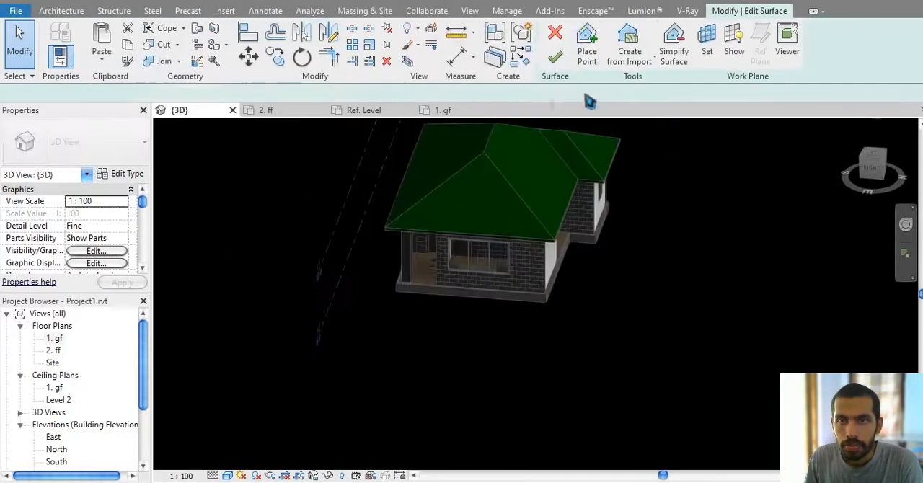
{"action": "left_click", "coordinate": [631, 64]}
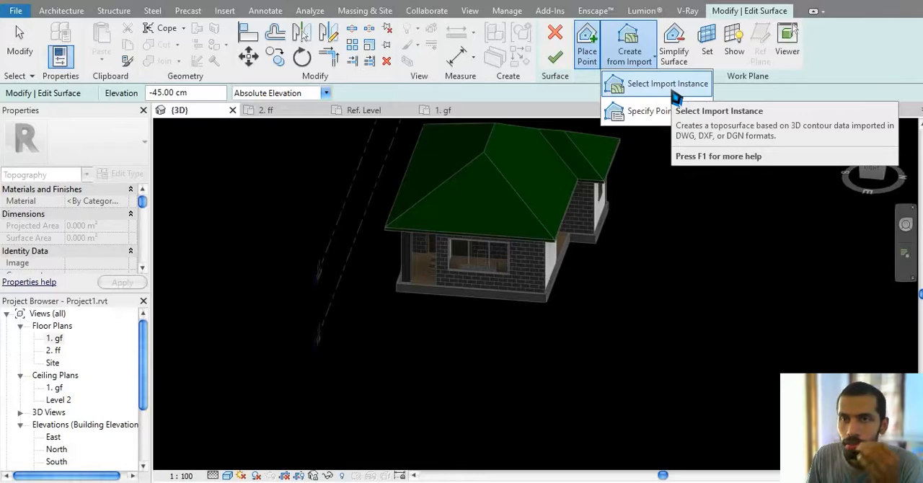
{"action": "left_click", "coordinate": [610, 289]}
{"action": "left_click", "coordinate": [874, 157]}
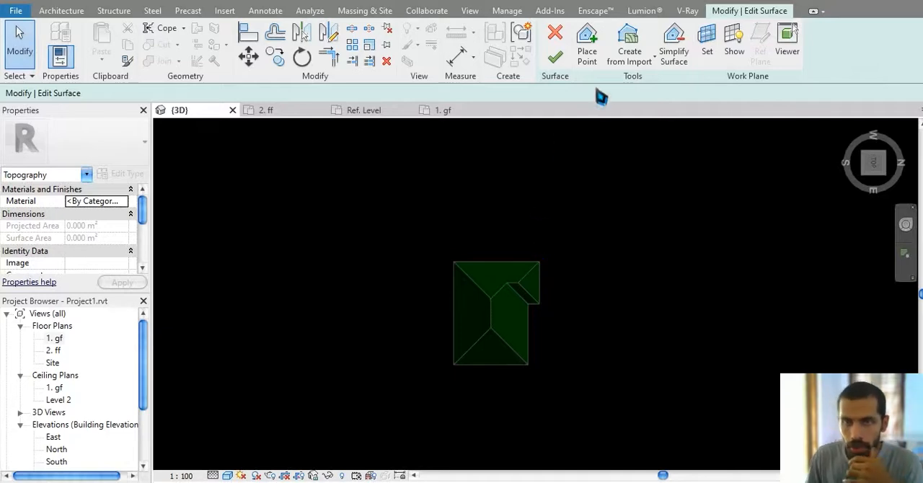
{"action": "left_click", "coordinate": [583, 57]}
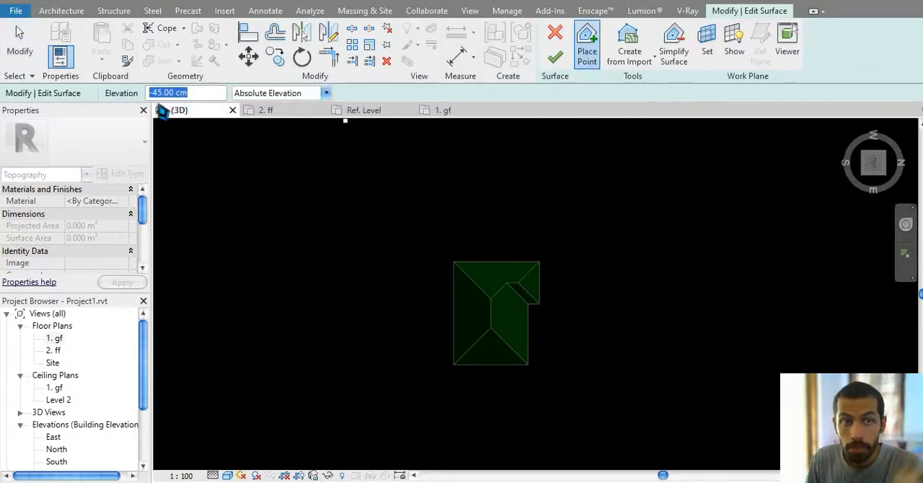
{"action": "left_click", "coordinate": [425, 248]}
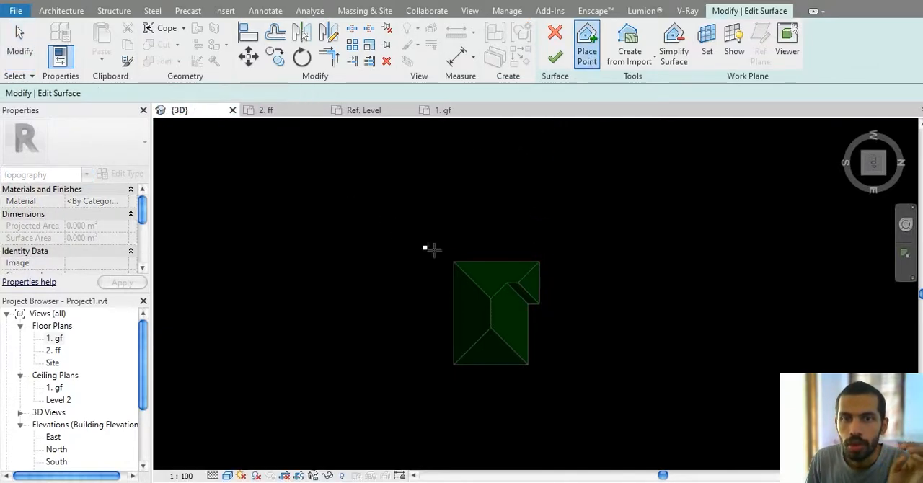
{"action": "left_click", "coordinate": [564, 252]}
{"action": "left_click", "coordinate": [576, 386]}
{"action": "left_click", "coordinate": [453, 398]}
{"action": "left_click", "coordinate": [406, 355]}
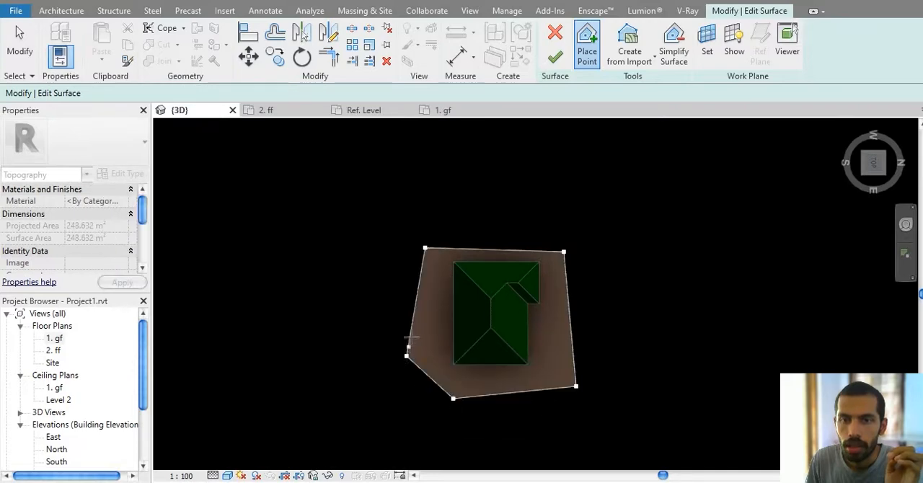
{"action": "left_click", "coordinate": [417, 310]}
Step: Set the point elevation to 1000 cm and place nine points in a curved row beyond the house's west side
{"action": "middle_click_drag", "start_coordinate": [453, 313], "coordinate": [443, 336]}
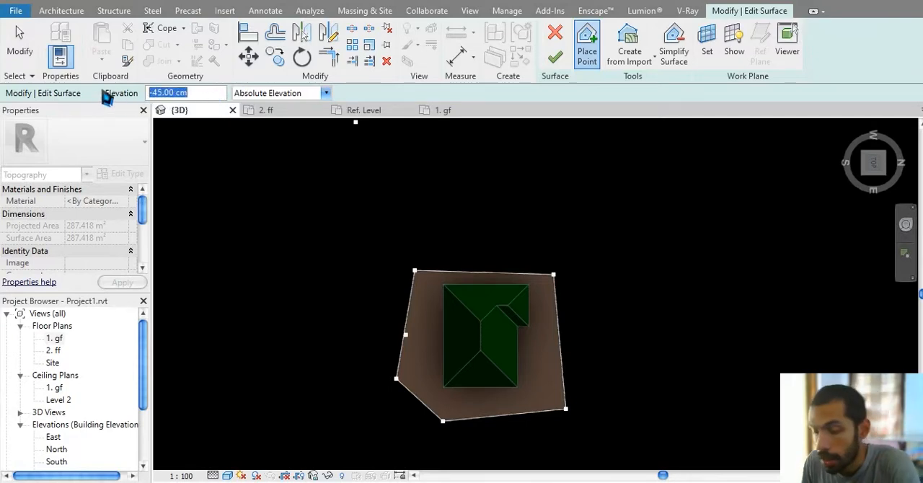
{"action": "middle_click_drag", "start_coordinate": [397, 236], "coordinate": [382, 275]}
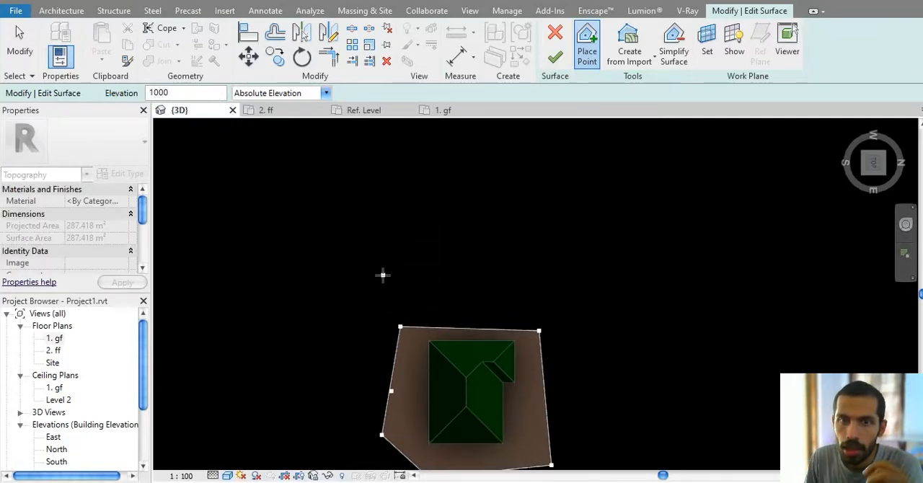
{"action": "left_click", "coordinate": [377, 263]}
{"action": "left_click", "coordinate": [425, 252]}
{"action": "left_click", "coordinate": [469, 250]}
{"action": "left_click", "coordinate": [518, 251]}
{"action": "left_click", "coordinate": [556, 251]}
{"action": "left_click", "coordinate": [584, 250]}
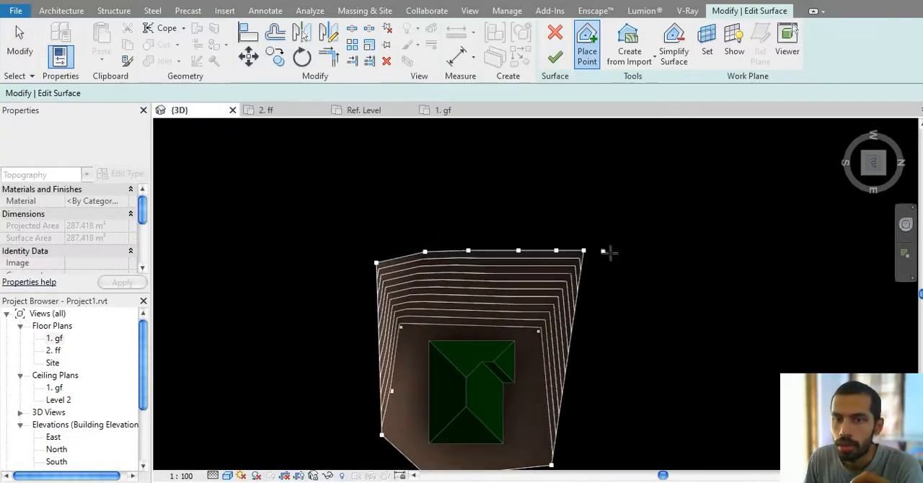
{"action": "left_click", "coordinate": [618, 255]}
{"action": "left_click", "coordinate": [648, 262]}
{"action": "left_click", "coordinate": [668, 275]}
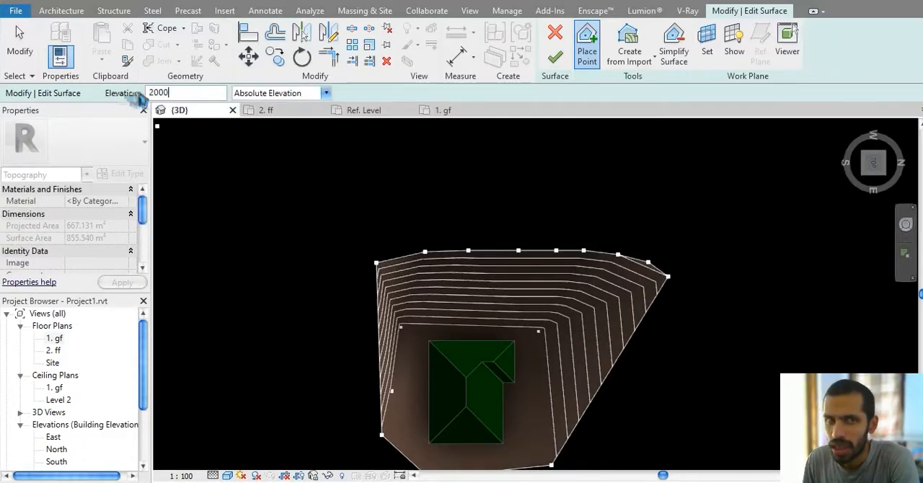
Step: Set the point elevation to 2000 cm and place eight points in a wide arc beyond the existing row west of the house
{"action": "middle_click_drag", "start_coordinate": [392, 154], "coordinate": [416, 283]}
{"action": "middle_click_drag", "start_coordinate": [334, 300], "coordinate": [310, 210]}
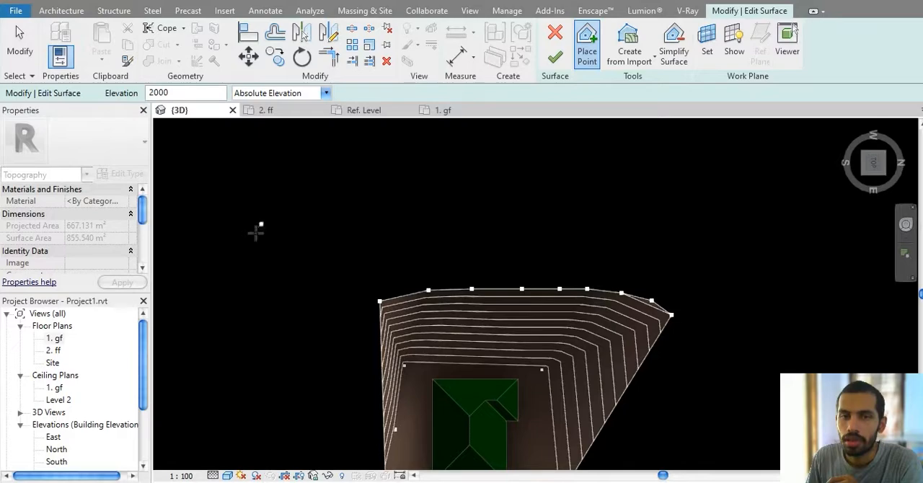
{"action": "left_click", "coordinate": [251, 237]}
{"action": "left_click", "coordinate": [350, 182]}
{"action": "left_click", "coordinate": [455, 161]}
{"action": "left_click", "coordinate": [572, 162]}
{"action": "left_click", "coordinate": [664, 170]}
{"action": "left_click", "coordinate": [728, 178]}
{"action": "left_click", "coordinate": [792, 199]}
{"action": "left_click", "coordinate": [844, 250]}
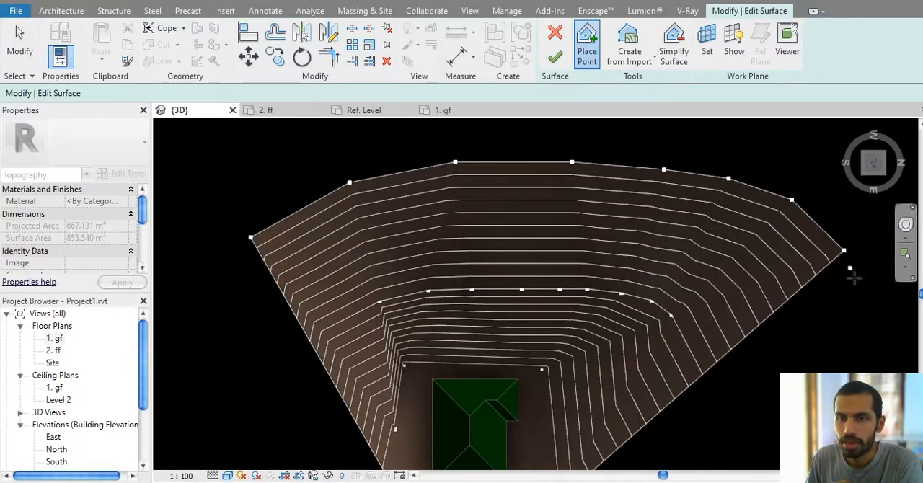
Step: Extend the 2000 cm row with one point at its north end and two points on the south side
{"action": "middle_click_drag", "start_coordinate": [843, 296], "coordinate": [752, 221]}
{"action": "left_click", "coordinate": [777, 250]}
{"action": "middle_click_drag", "start_coordinate": [707, 328], "coordinate": [775, 296]}
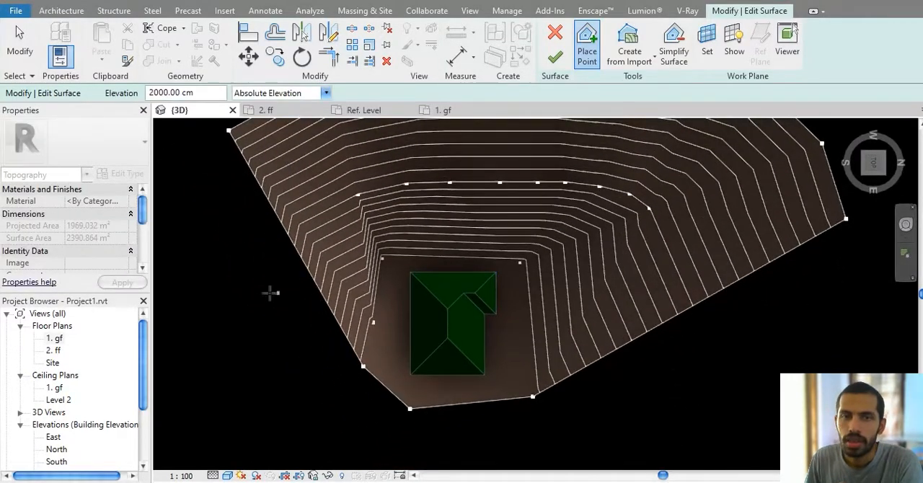
{"action": "left_click", "coordinate": [231, 250]}
{"action": "left_click", "coordinate": [211, 277]}
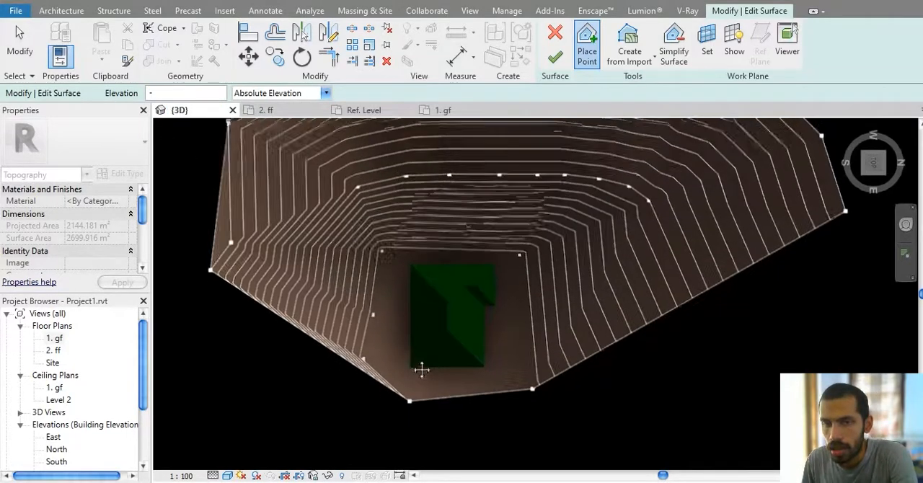
Step: Set the point elevation to -500 cm and place five points in a curved row beyond the house's east side
{"action": "middle_click_drag", "start_coordinate": [419, 367], "coordinate": [411, 344]}
{"action": "middle_click_drag", "start_coordinate": [488, 321], "coordinate": [490, 300]}
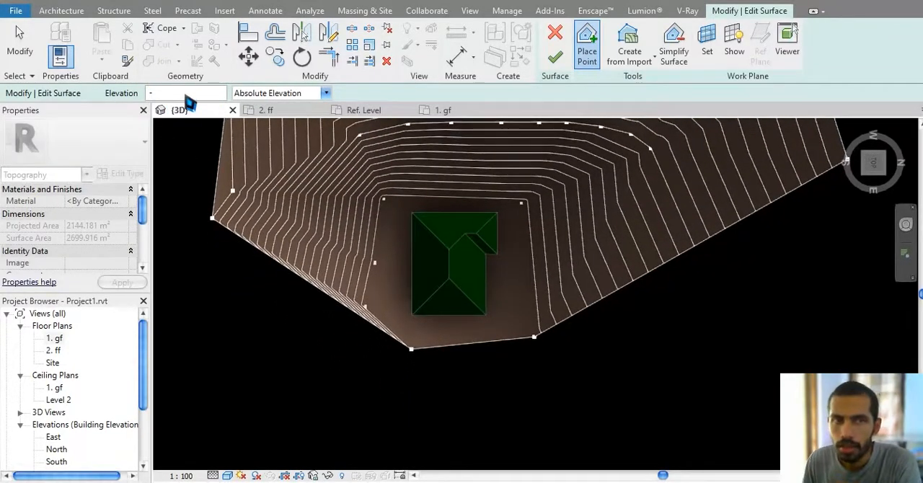
{"action": "middle_click_drag", "start_coordinate": [472, 338], "coordinate": [478, 258]}
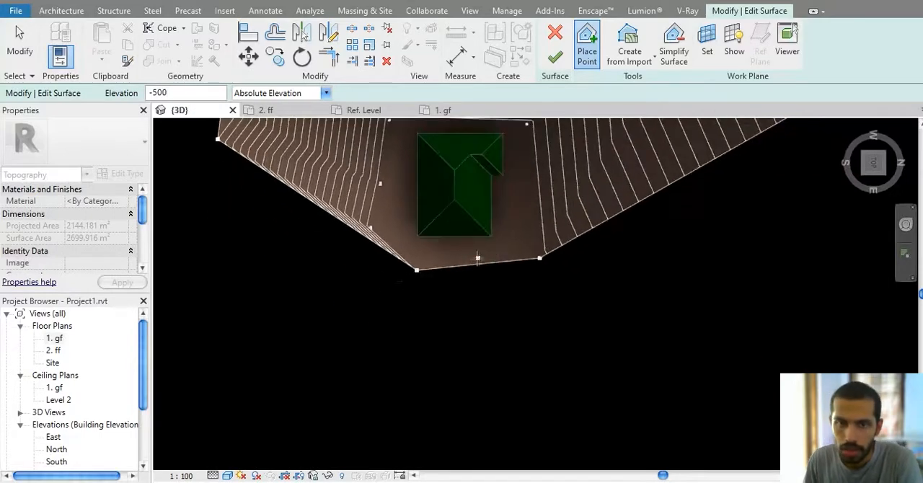
{"action": "left_click", "coordinate": [349, 281]}
{"action": "left_click", "coordinate": [415, 346]}
{"action": "left_click", "coordinate": [481, 360]}
{"action": "left_click", "coordinate": [577, 342]}
{"action": "left_click", "coordinate": [620, 324]}
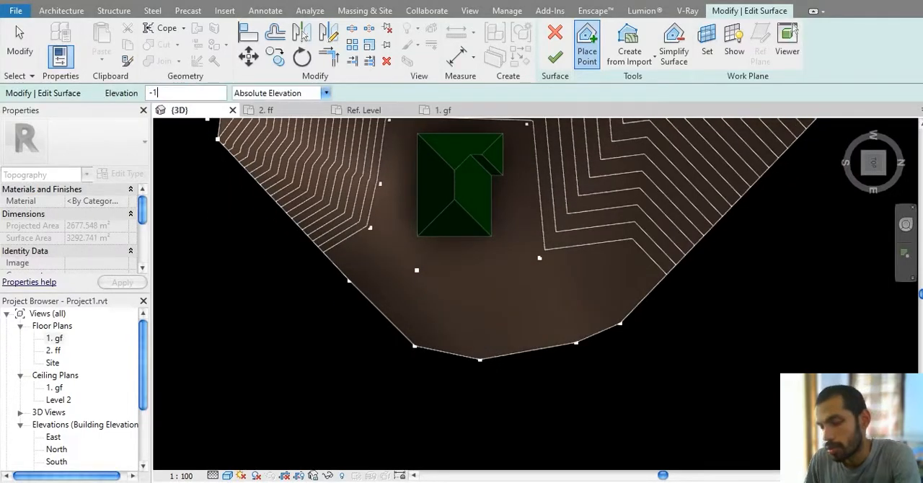
Step: Set the point elevation to -1000 cm, place six points in an outer curve on the east side, and finish the surface
{"action": "middle_click_drag", "start_coordinate": [461, 333], "coordinate": [469, 267]}
{"action": "left_click", "coordinate": [328, 317]}
{"action": "left_click", "coordinate": [438, 376]}
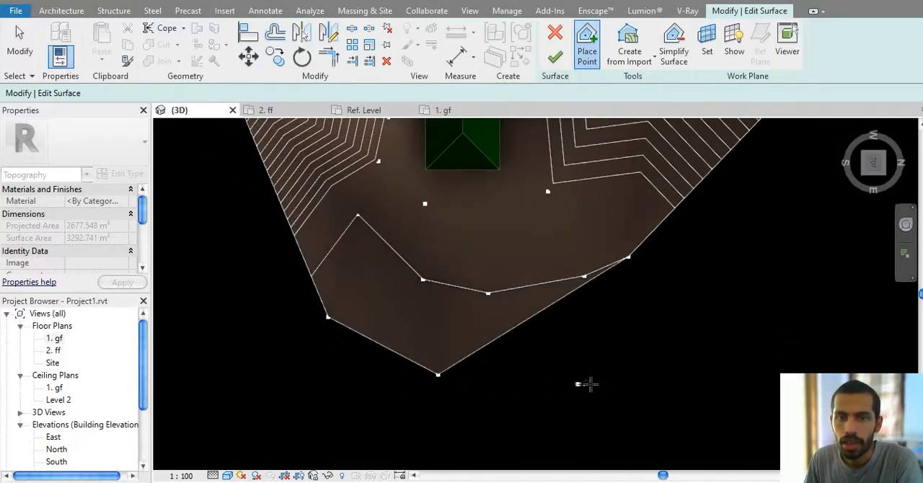
{"action": "left_click", "coordinate": [591, 384]}
{"action": "left_click", "coordinate": [675, 368]}
{"action": "left_click", "coordinate": [751, 328]}
{"action": "left_click", "coordinate": [793, 285]}
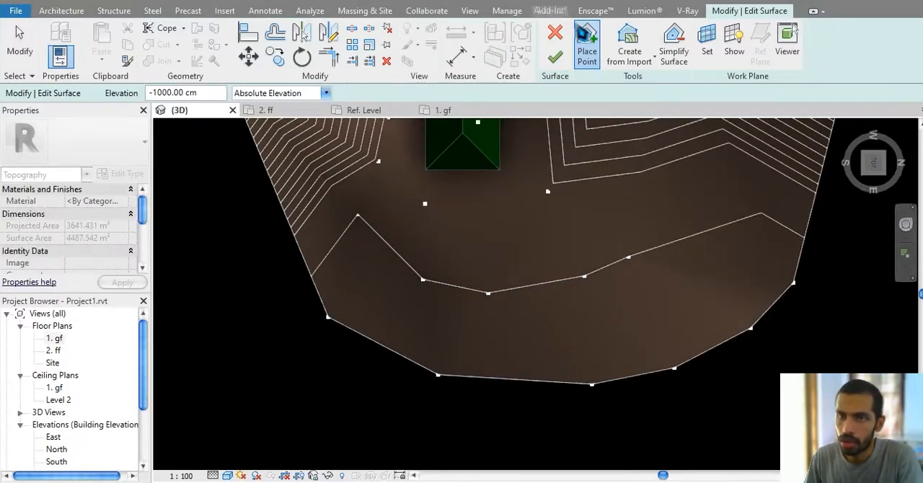
{"action": "left_click", "coordinate": [554, 56]}
Step: Select the finished toposurface and examine its slopes around the house from several angles
{"action": "middle_click_drag", "start_coordinate": [570, 204], "coordinate": [306, 372], "text": "shift"}
{"action": "middle_click_drag", "start_coordinate": [462, 275], "coordinate": [358, 375], "text": "shift"}
{"action": "left_click", "coordinate": [310, 344]}
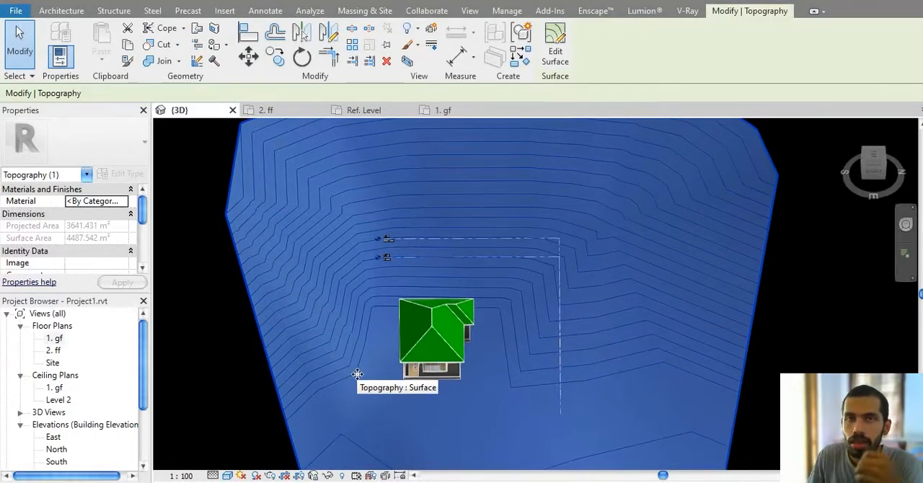
{"action": "middle_click_drag", "start_coordinate": [340, 349], "coordinate": [397, 302]}
{"action": "middle_click_drag", "start_coordinate": [384, 266], "coordinate": [396, 239]}
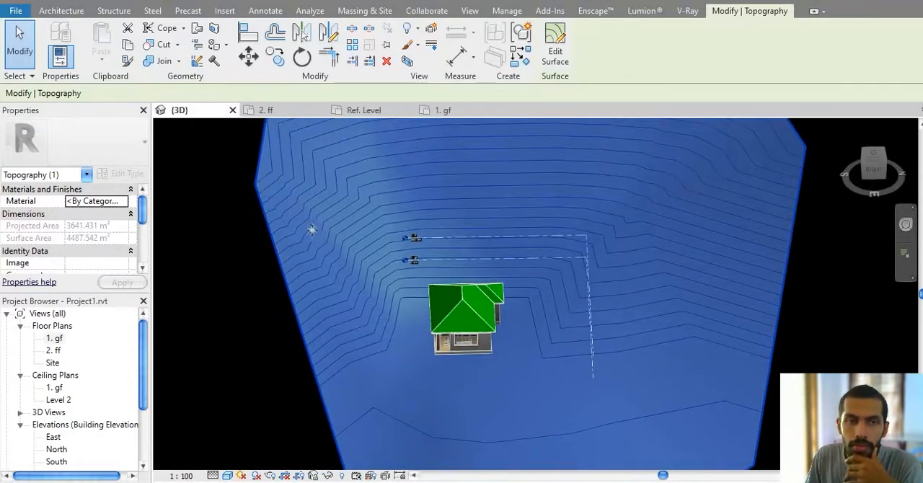
{"action": "middle_click_drag", "start_coordinate": [310, 200], "coordinate": [335, 227]}
{"action": "middle_click_drag", "start_coordinate": [410, 258], "coordinate": [407, 177]}
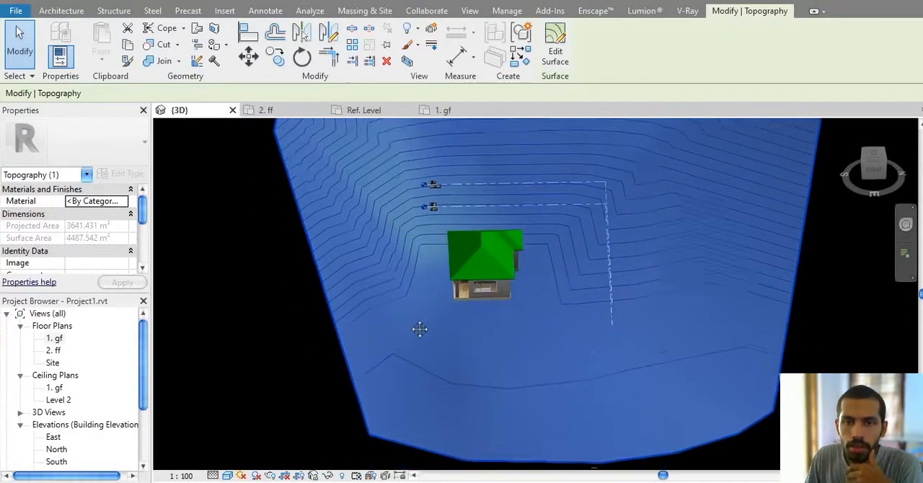
{"action": "middle_click_drag", "start_coordinate": [418, 327], "coordinate": [338, 229]}
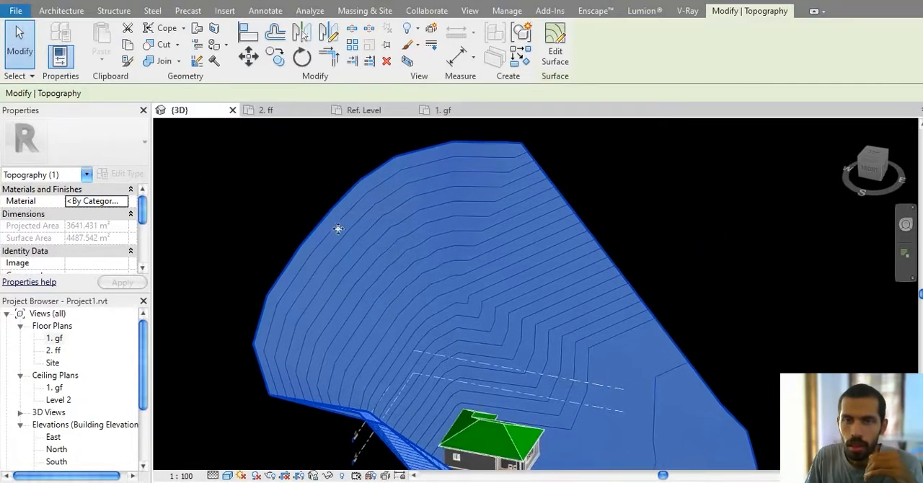
{"action": "middle_click_drag", "start_coordinate": [513, 354], "coordinate": [436, 295], "text": "shift"}
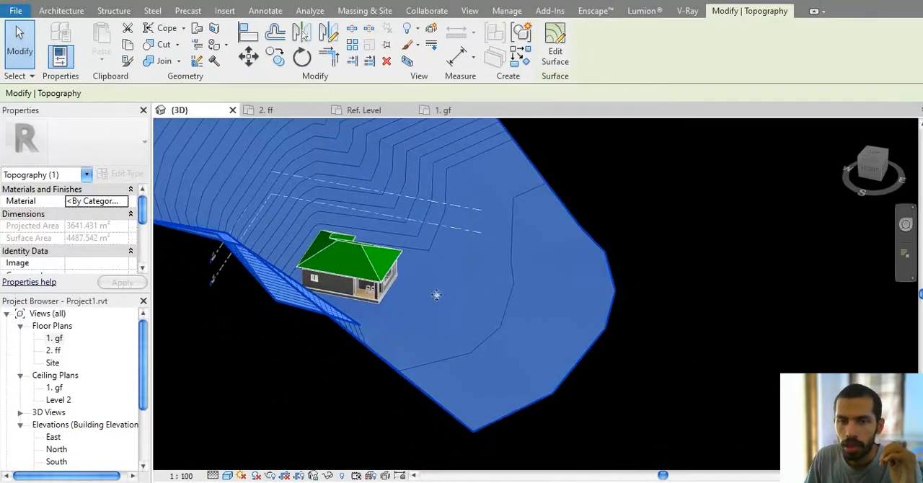
{"action": "middle_click_drag", "start_coordinate": [511, 340], "coordinate": [519, 206], "text": "shift"}
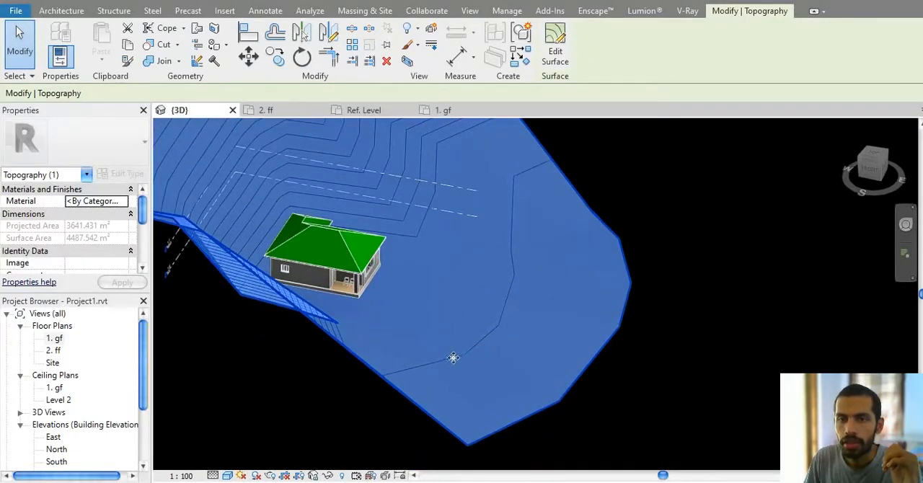
{"action": "middle_click_drag", "start_coordinate": [453, 357], "coordinate": [435, 260], "text": "shift"}
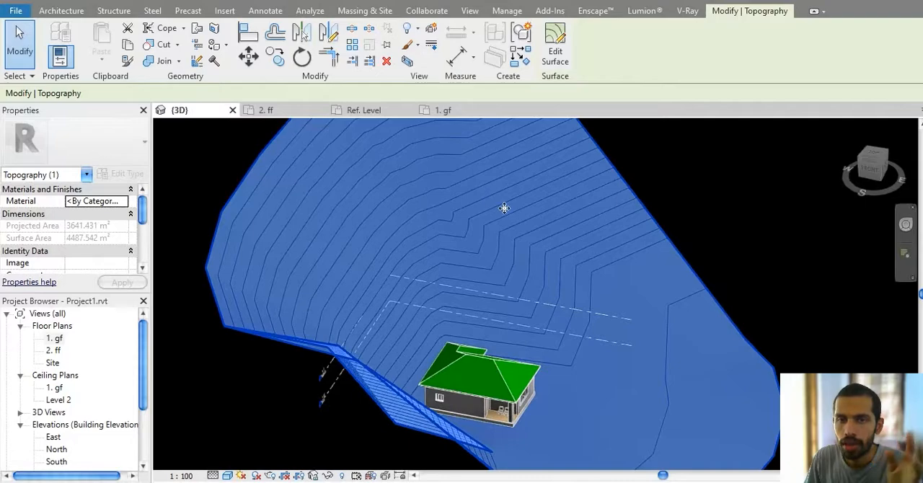
{"action": "middle_click_drag", "start_coordinate": [504, 208], "coordinate": [491, 237], "text": "shift"}
{"action": "middle_click_drag", "start_coordinate": [326, 227], "coordinate": [298, 264], "text": "shift"}
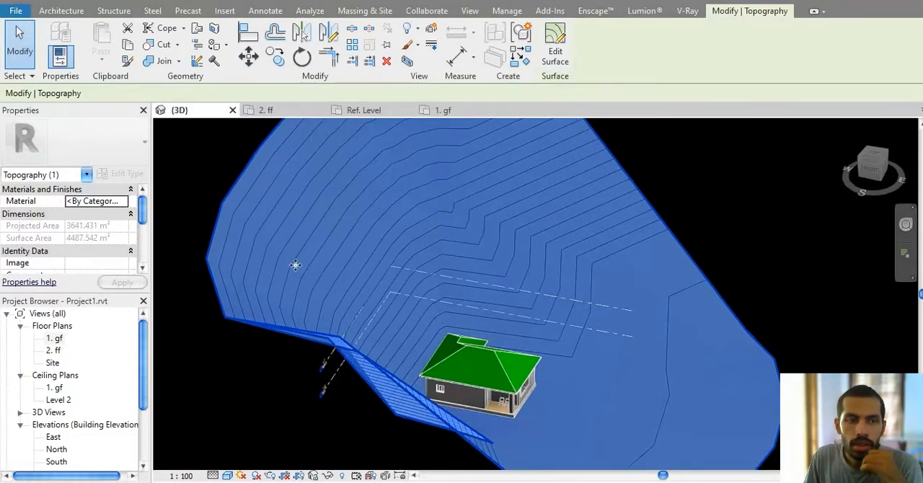
Step: Find Grass in the material library, add it to the project, and assign it as the toposurface's material
{"action": "left_click", "coordinate": [124, 201]}
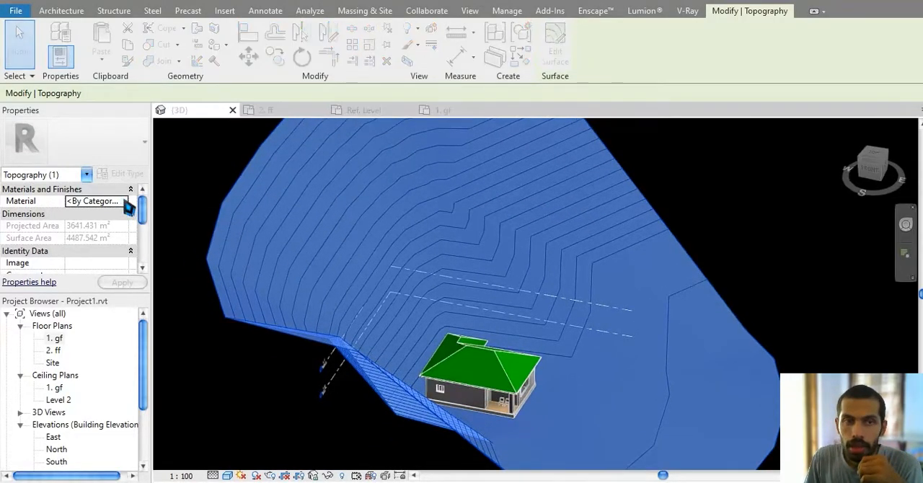
{"action": "scroll", "coordinate": [248, 169], "scroll_direction": "up", "scroll_amount": 1}
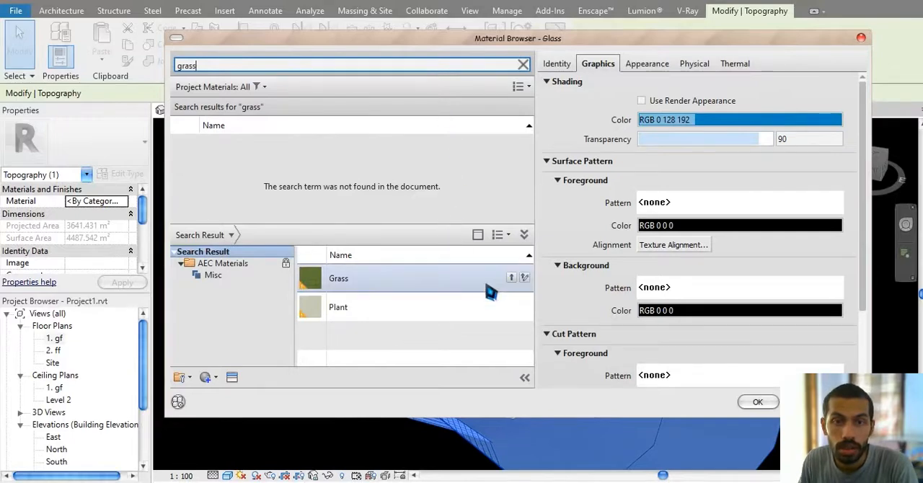
{"action": "left_click", "coordinate": [511, 280]}
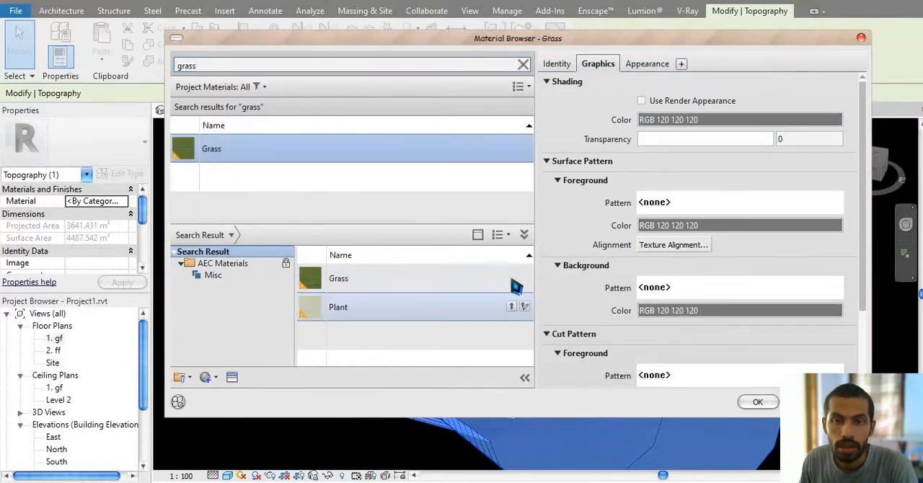
{"action": "left_click", "coordinate": [760, 404]}
{"action": "left_click", "coordinate": [788, 264]}
Step: Set the 3D view's visual style to Realistic
{"action": "middle_click_drag", "start_coordinate": [698, 321], "coordinate": [703, 223]}
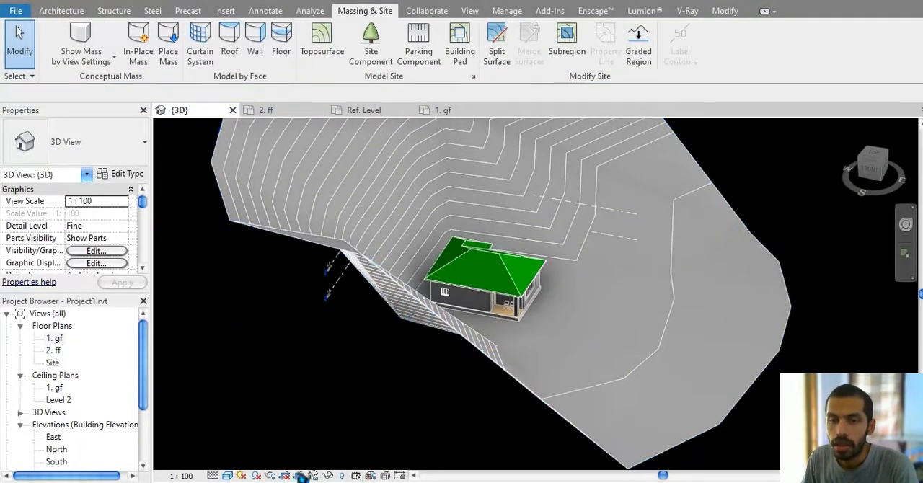
{"action": "left_click", "coordinate": [228, 476]}
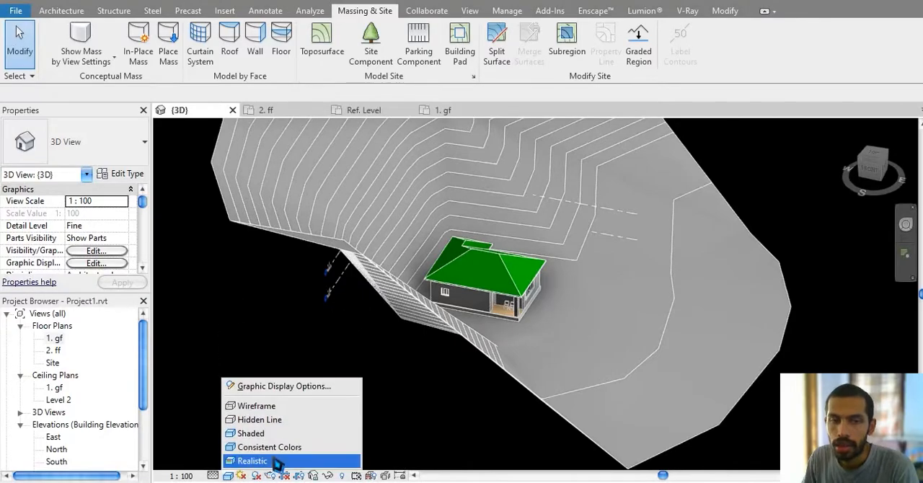
{"action": "left_click", "coordinate": [276, 461]}
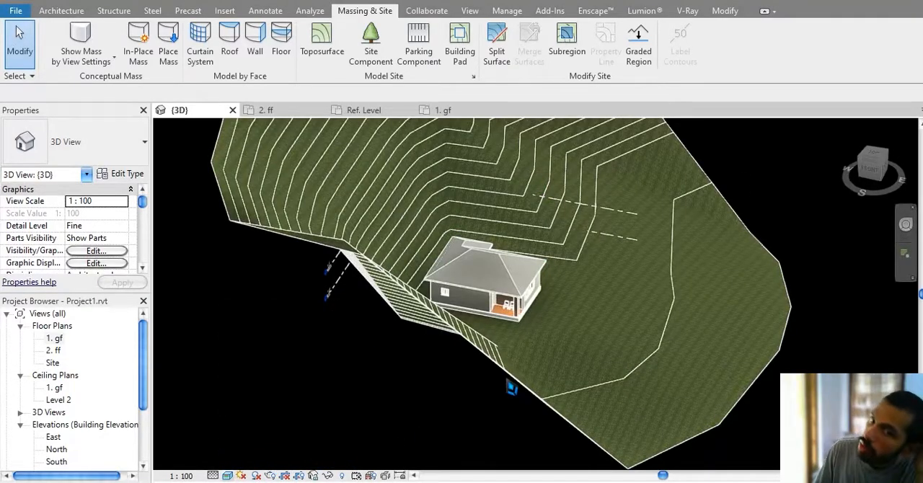
Step: Examine the grass texture up close and the whole terrain around the house from different sides
{"action": "scroll", "coordinate": [651, 344], "scroll_direction": "up", "scroll_amount": 10}
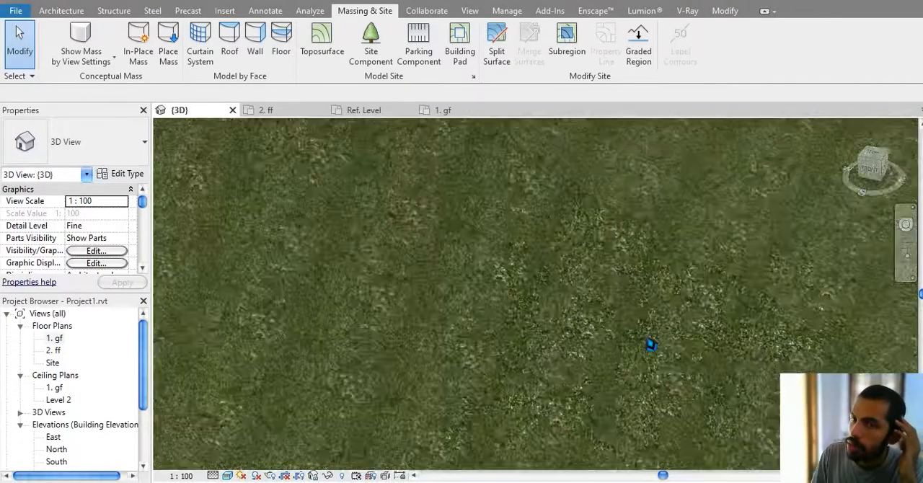
{"action": "scroll", "coordinate": [652, 344], "scroll_direction": "down", "scroll_amount": 8}
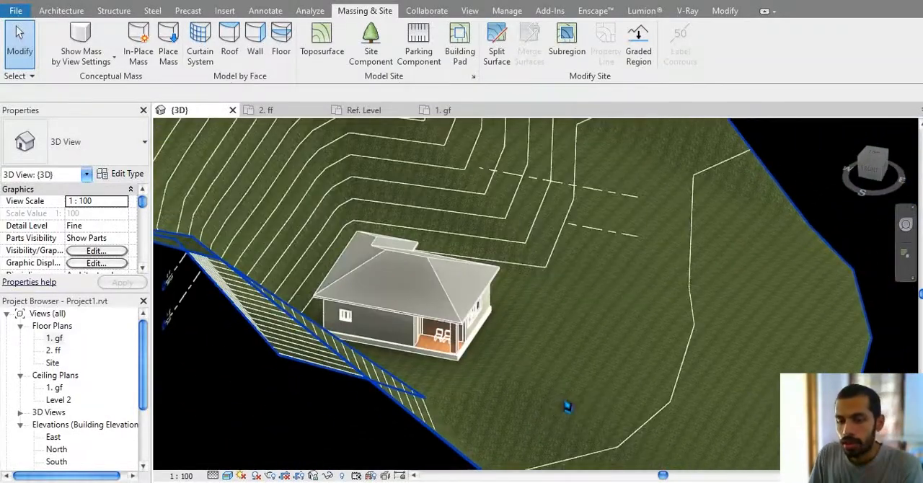
{"action": "middle_click_drag", "start_coordinate": [567, 406], "coordinate": [630, 423], "text": "shift"}
{"action": "middle_click_drag", "start_coordinate": [630, 348], "coordinate": [628, 437]}
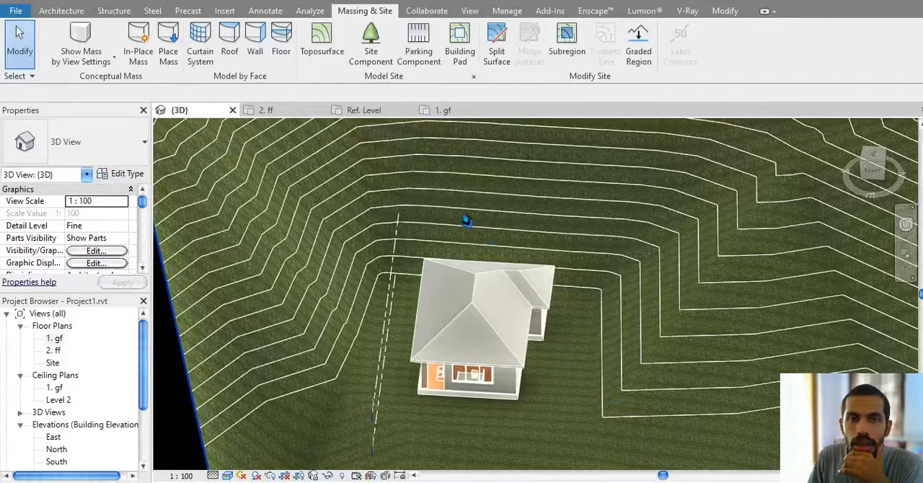
{"action": "scroll", "coordinate": [606, 243], "scroll_direction": "down", "scroll_amount": 3}
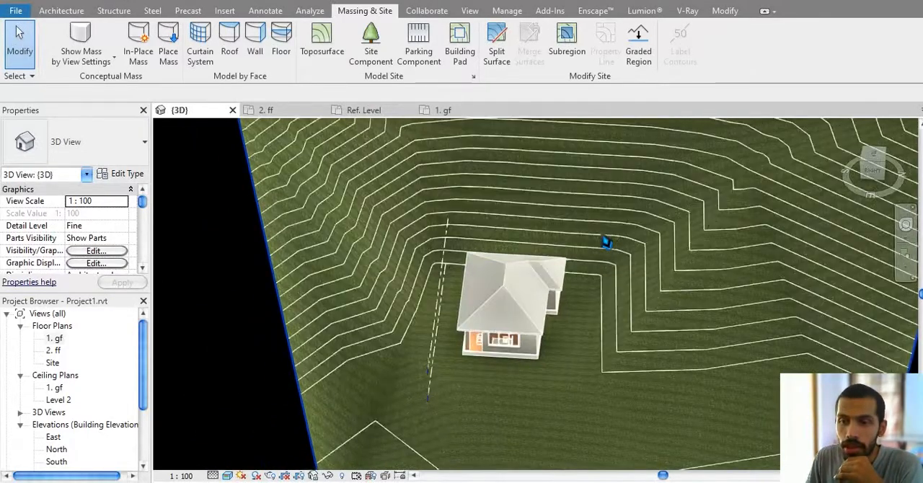
{"action": "scroll", "coordinate": [599, 249], "scroll_direction": "down", "scroll_amount": 3}
{"action": "scroll", "coordinate": [540, 271], "scroll_direction": "down", "scroll_amount": 2}
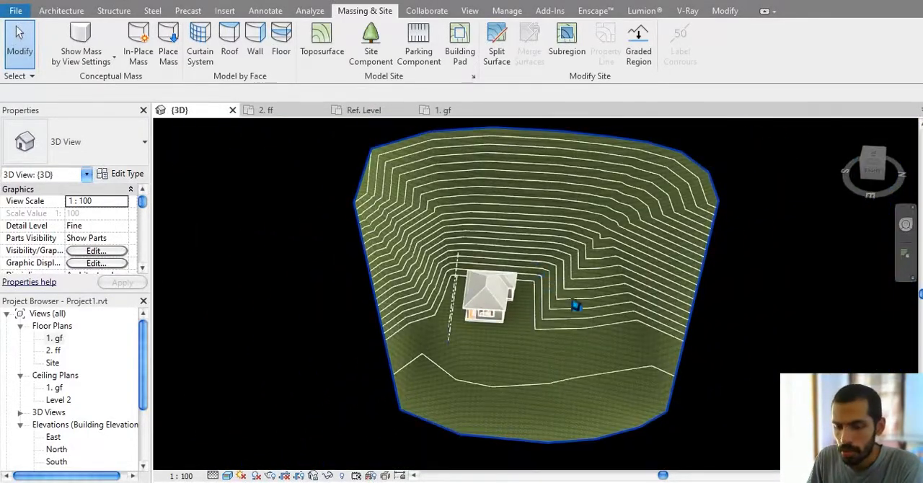
{"action": "middle_click_drag", "start_coordinate": [582, 305], "coordinate": [505, 193], "text": "shift"}
{"action": "scroll", "coordinate": [672, 306], "scroll_direction": "up", "scroll_amount": 2}
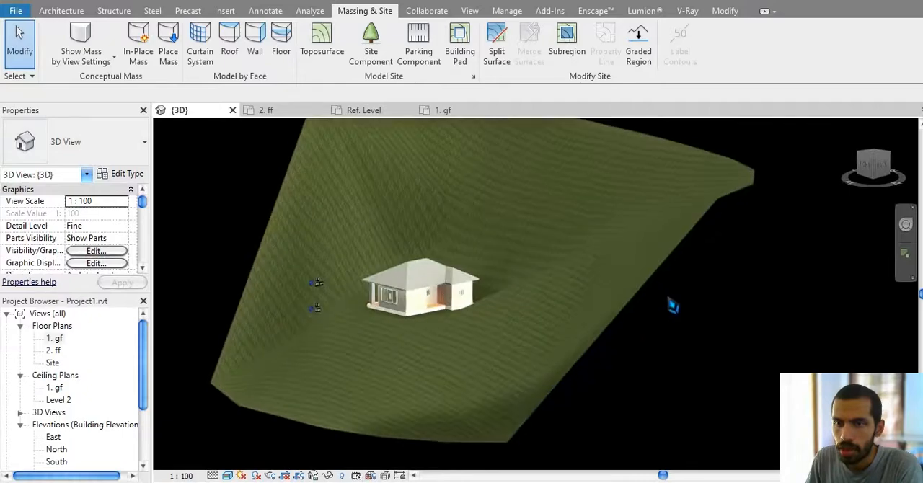
Step: Edit the toposurface and set the elevation of the outer boundary points along its west edge and north end to 1000 cm
{"action": "left_click", "coordinate": [519, 204]}
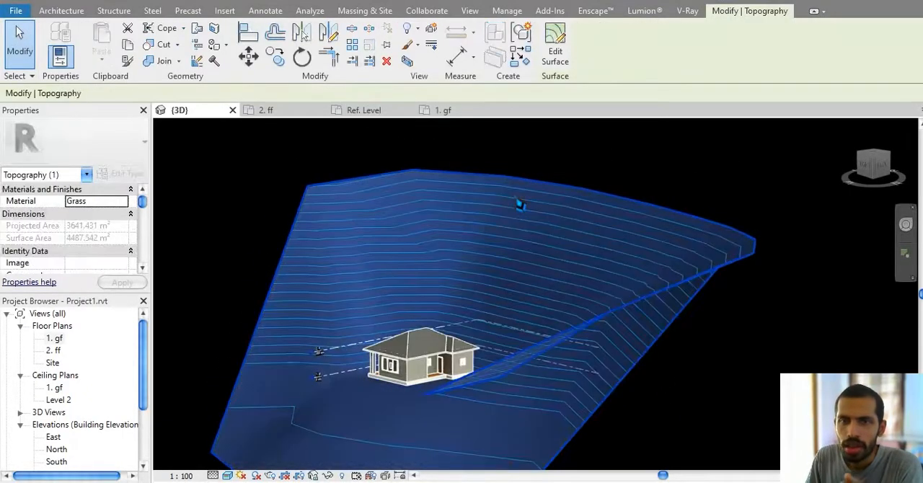
{"action": "left_click", "coordinate": [555, 51]}
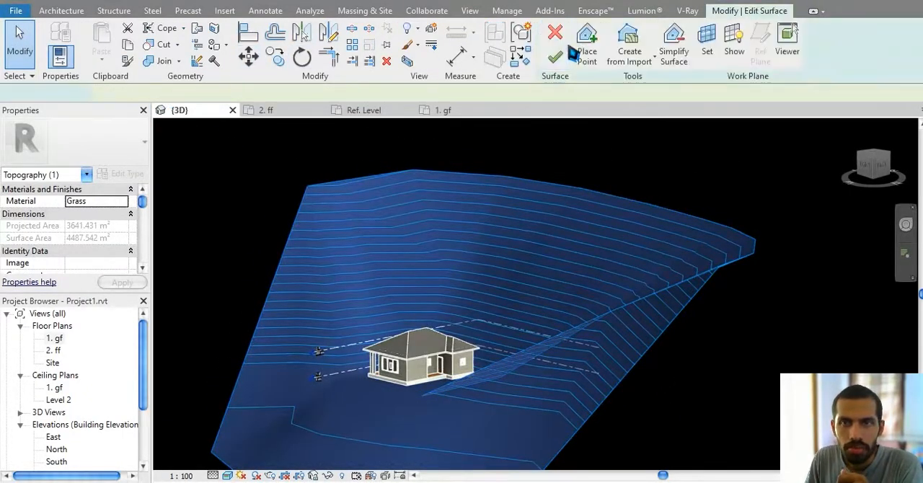
{"action": "left_click_drag", "start_coordinate": [272, 171], "coordinate": [796, 248]}
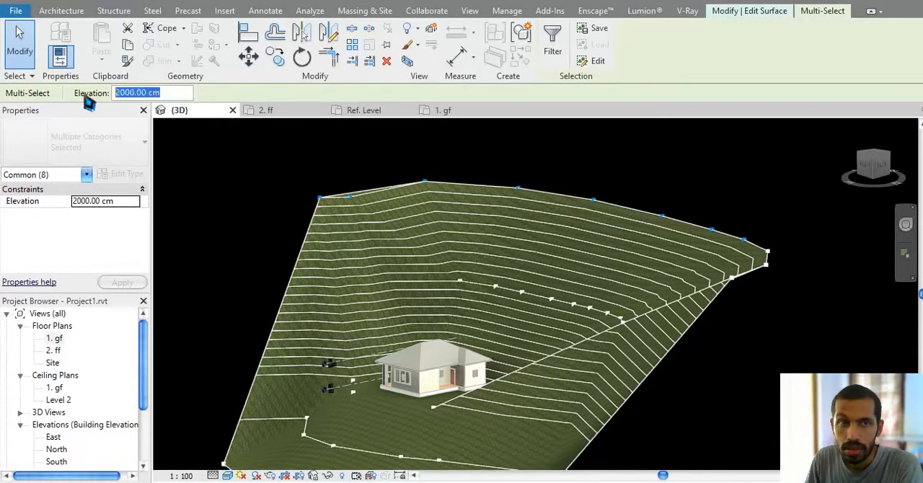
{"action": "key", "text": "Return"}
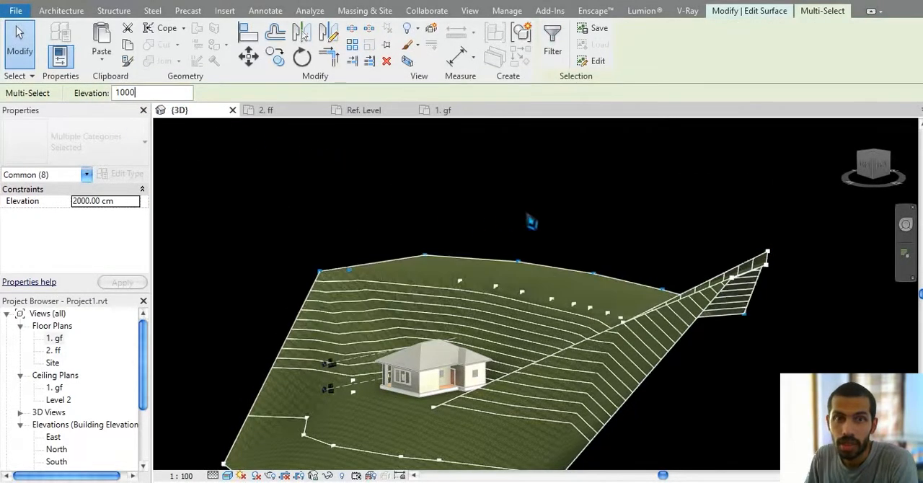
{"action": "left_click_drag", "start_coordinate": [640, 181], "coordinate": [851, 337]}
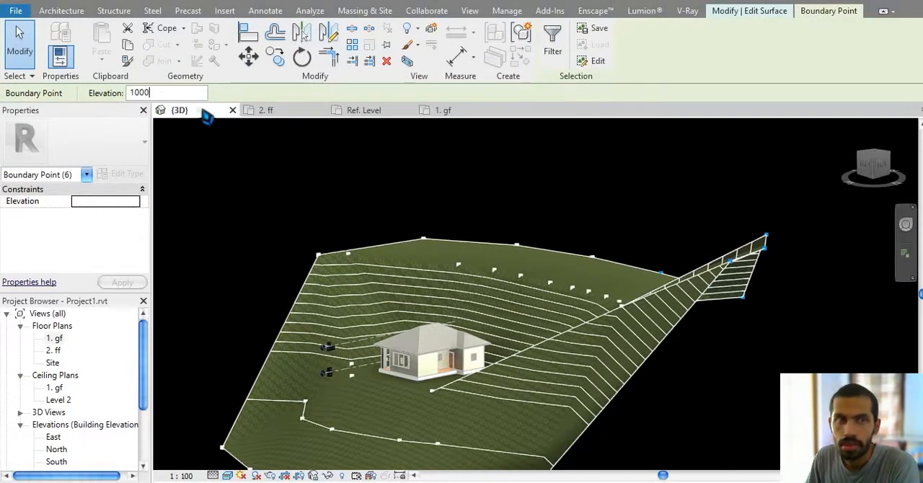
{"action": "key", "text": "Return"}
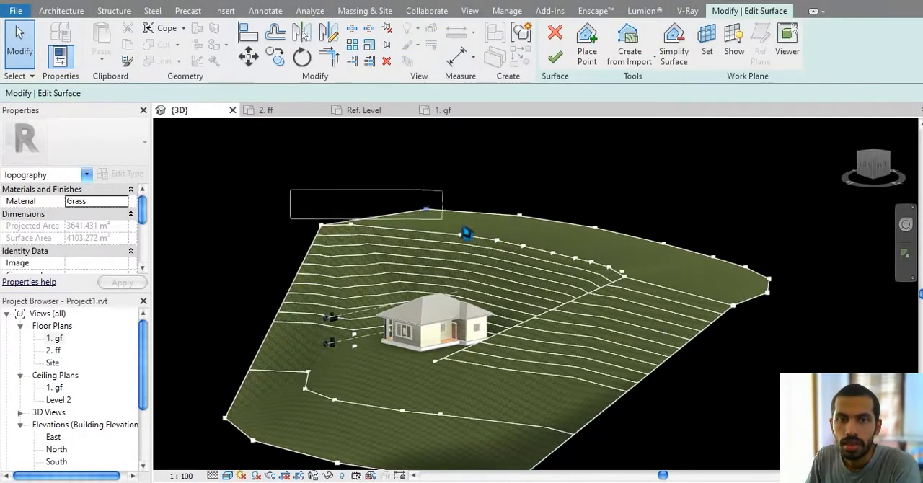
Step: Set the elevation of the raised points along the toposurface's west edge, including the inner row behind the house, to 200 cm
{"action": "left_click_drag", "start_coordinate": [465, 233], "coordinate": [687, 287]}
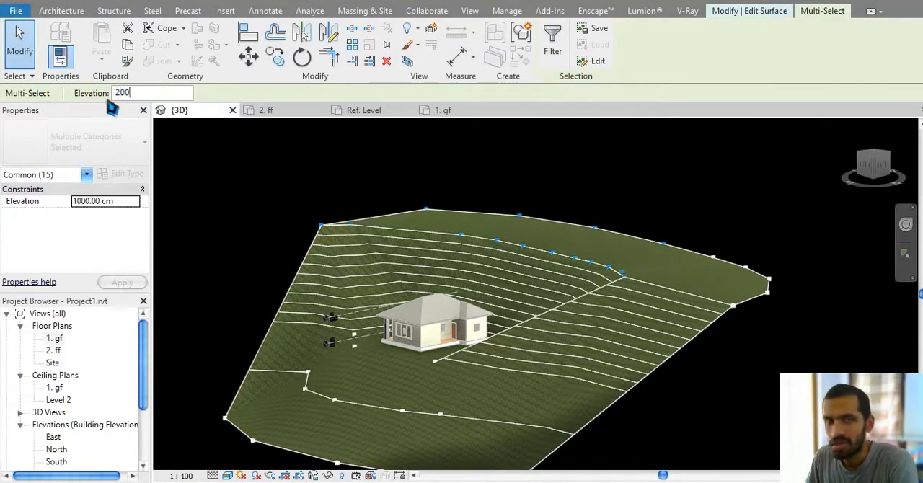
{"action": "type", "text": "200"}
{"action": "key", "text": "Return"}
{"action": "left_click", "coordinate": [665, 180]}
Step: Set the elevation of the remaining raised points at the toposurface's north end to 400 cm
{"action": "left_click_drag", "start_coordinate": [531, 177], "coordinate": [872, 433]}
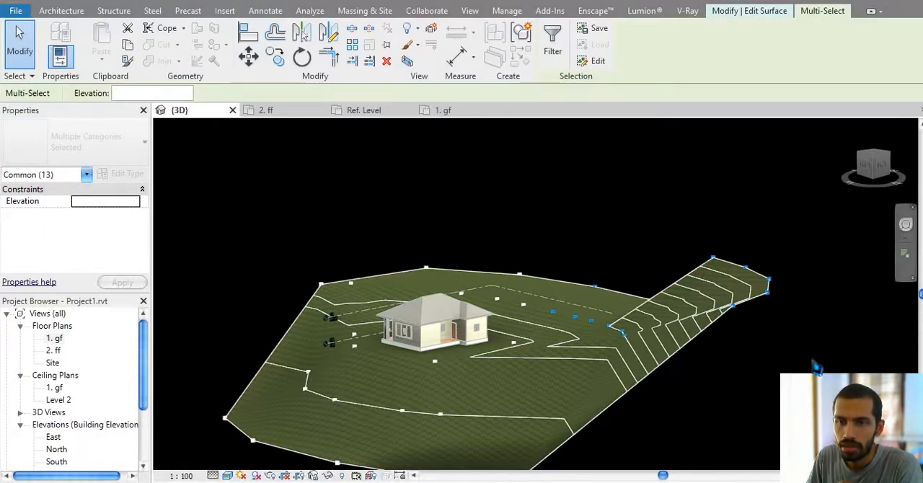
{"action": "left_click_drag", "start_coordinate": [609, 212], "coordinate": [822, 361]}
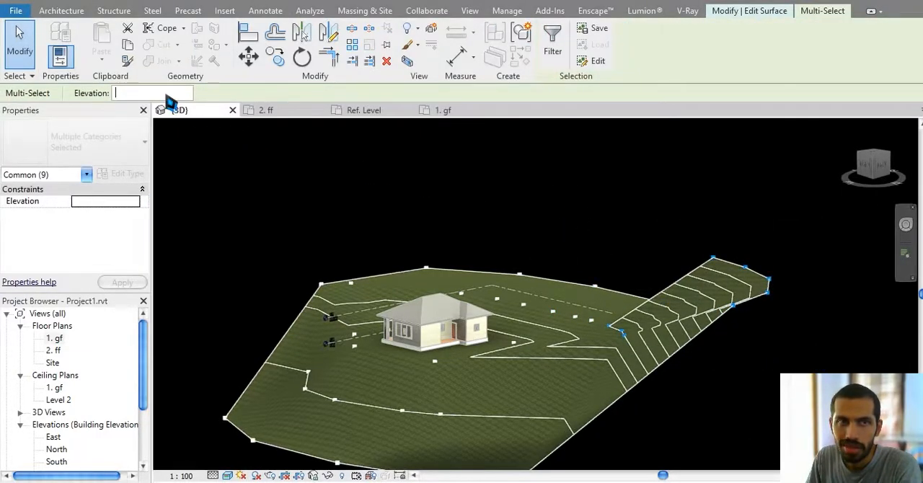
{"action": "key", "text": "Return"}
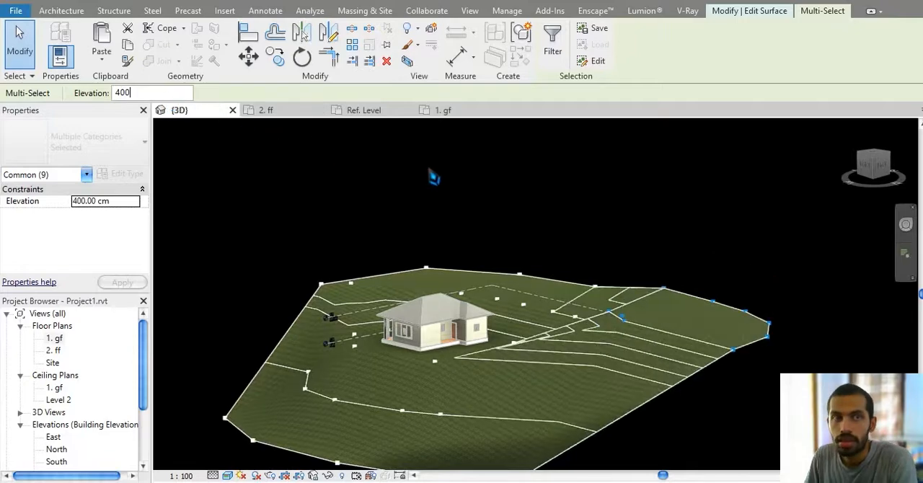
Step: Set the 3D view's visual style to Hidden Line
{"action": "middle_click_drag", "start_coordinate": [443, 182], "coordinate": [279, 452], "text": "shift"}
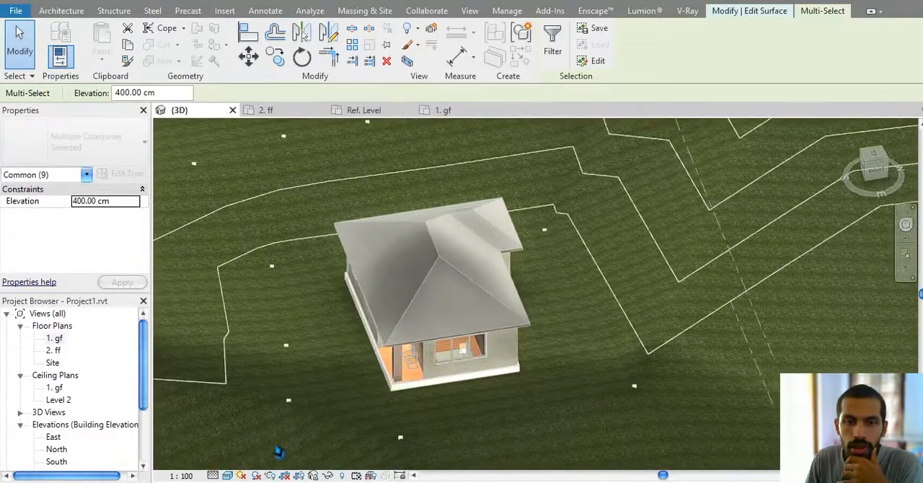
{"action": "left_click", "coordinate": [232, 476]}
{"action": "left_click", "coordinate": [280, 420]}
{"action": "middle_click_drag", "start_coordinate": [512, 366], "coordinate": [484, 196], "text": "shift"}
{"action": "middle_click_drag", "start_coordinate": [733, 248], "coordinate": [662, 318], "text": "shift"}
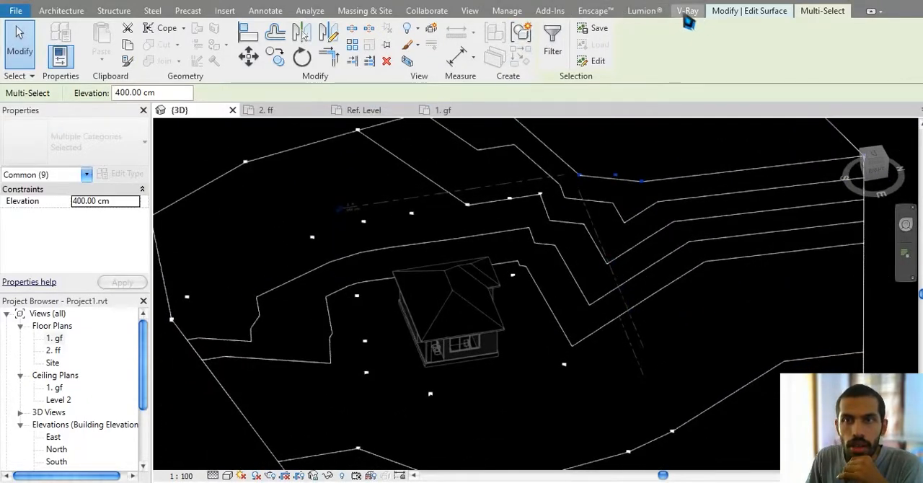
Step: Finish editing the toposurface with its changed point elevations
{"action": "left_click", "coordinate": [366, 14]}
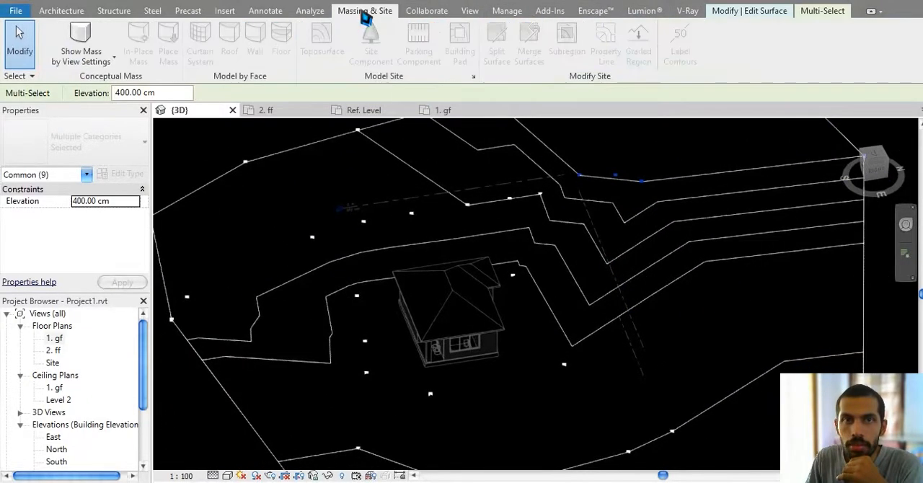
{"action": "middle_click_drag", "start_coordinate": [452, 209], "coordinate": [454, 215]}
{"action": "left_click", "coordinate": [818, 15]}
{"action": "left_click", "coordinate": [752, 12]}
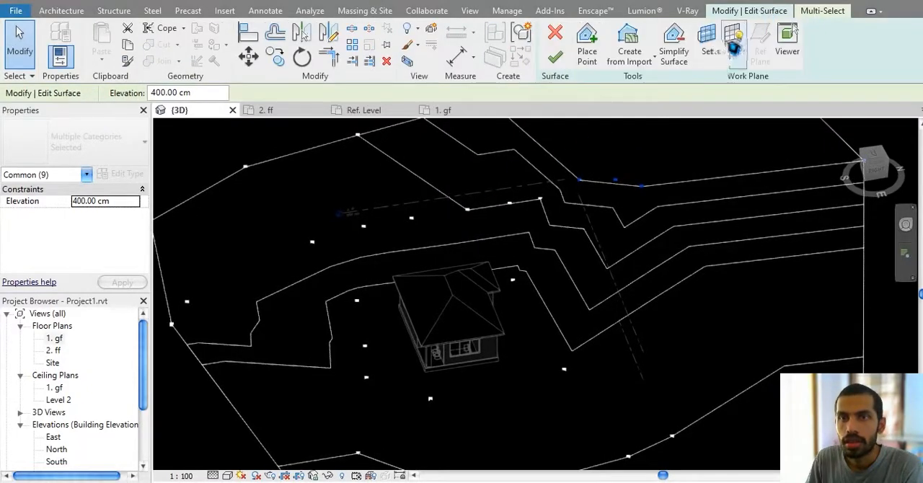
{"action": "left_click", "coordinate": [554, 56]}
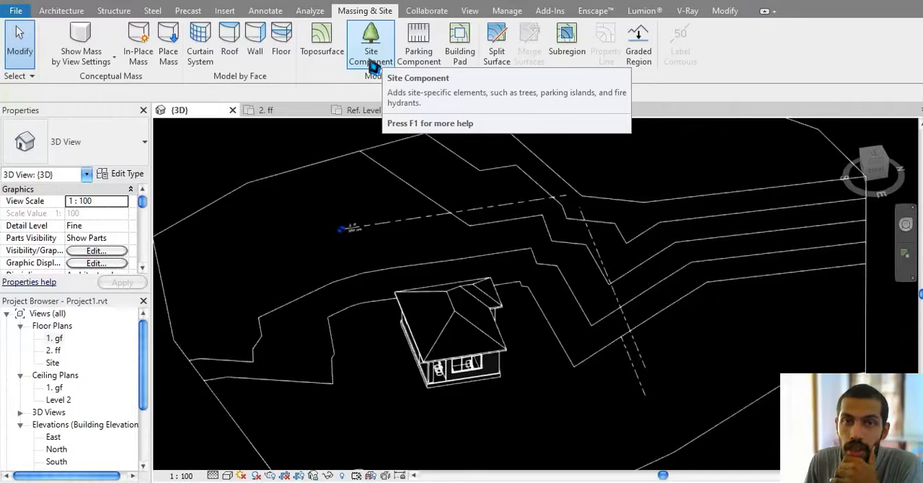
{"action": "left_click", "coordinate": [322, 40]}
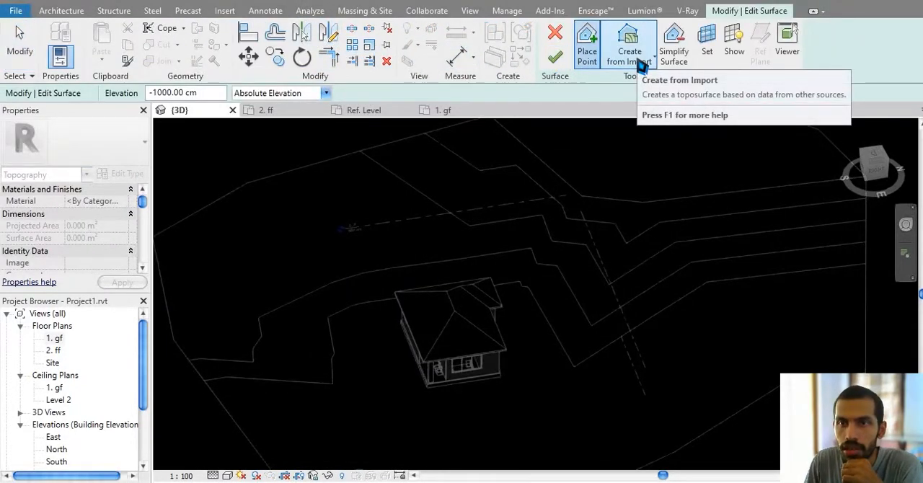
{"action": "left_click", "coordinate": [686, 52]}
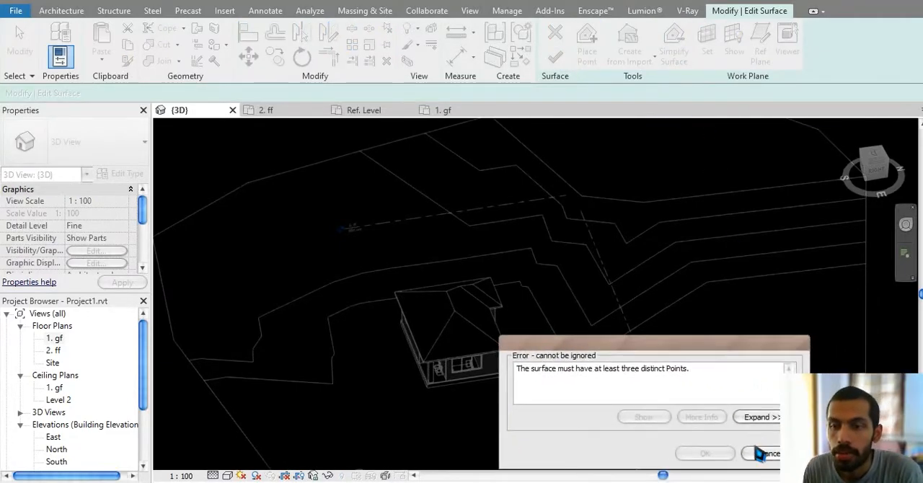
{"action": "left_click", "coordinate": [761, 453]}
{"action": "middle_click_drag", "start_coordinate": [625, 329], "coordinate": [580, 321]}
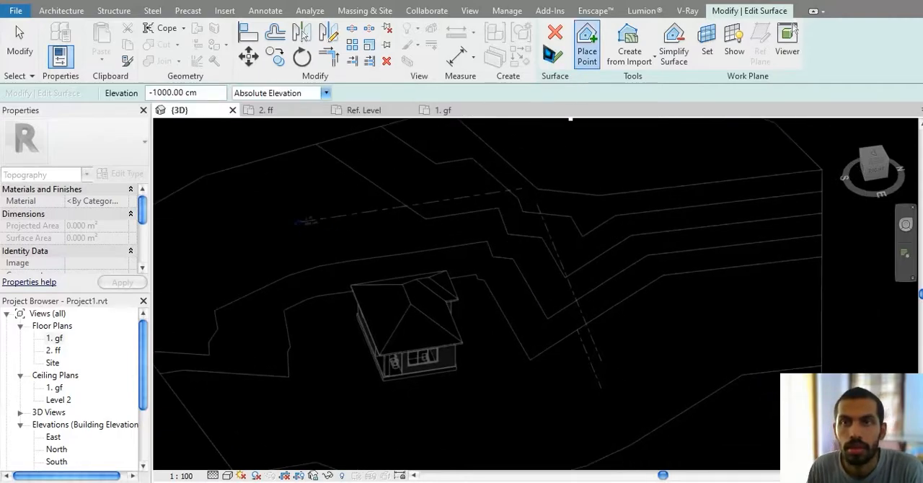
{"action": "left_click", "coordinate": [552, 42]}
{"action": "middle_click_drag", "start_coordinate": [516, 191], "coordinate": [502, 201]}
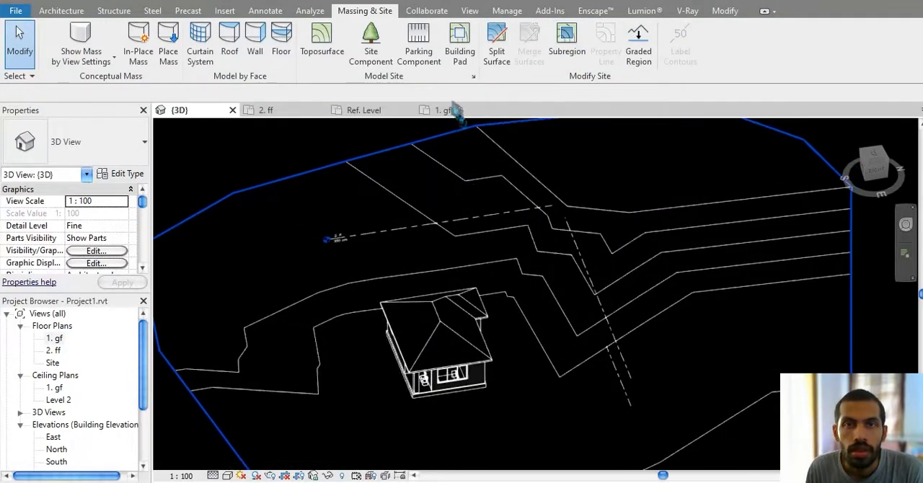
{"action": "left_click", "coordinate": [374, 61]}
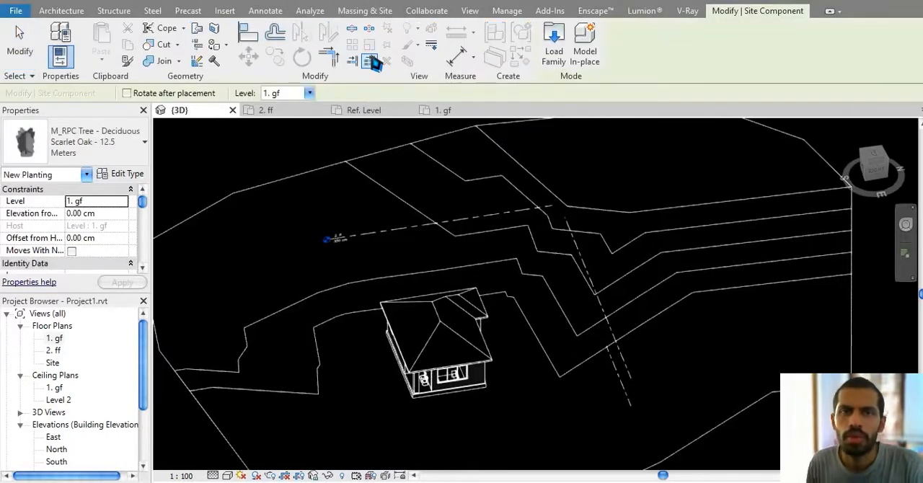
{"action": "scroll", "coordinate": [332, 249], "scroll_direction": "up", "scroll_amount": 4}
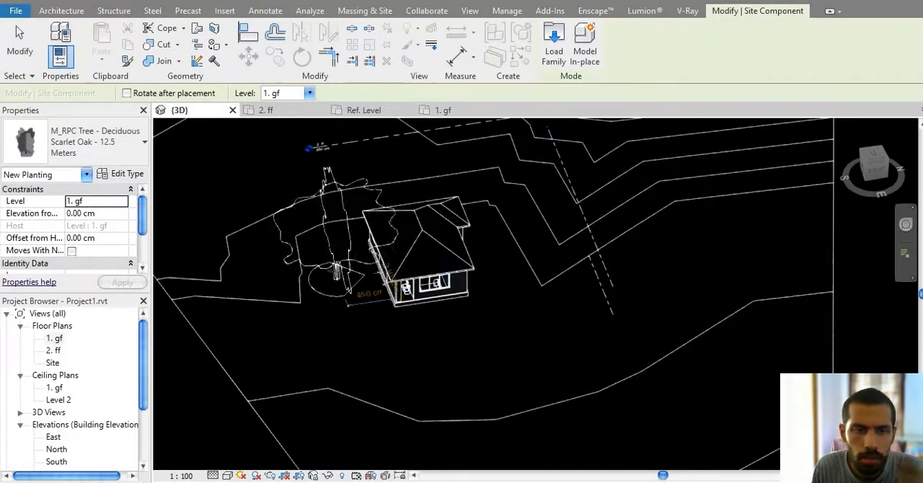
{"action": "scroll", "coordinate": [334, 265], "scroll_direction": "up", "scroll_amount": 1}
{"action": "scroll", "coordinate": [329, 265], "scroll_direction": "down", "scroll_amount": 3}
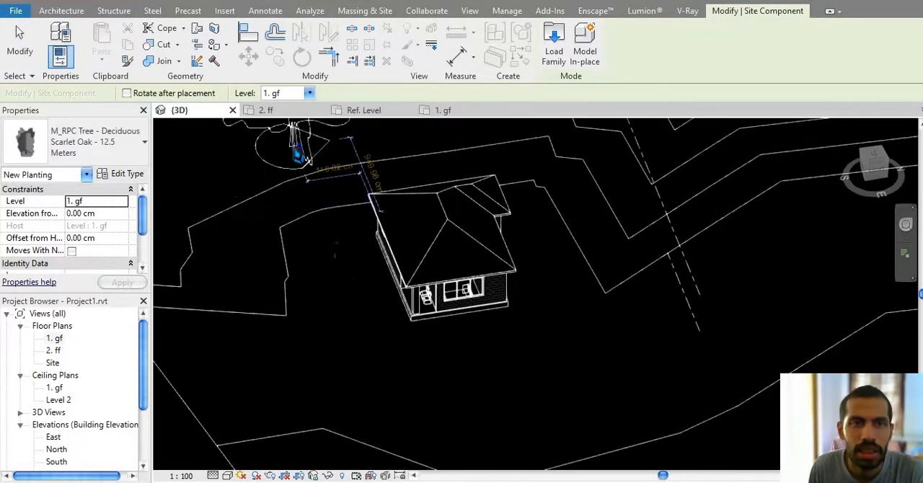
{"action": "key", "text": "Escape"}
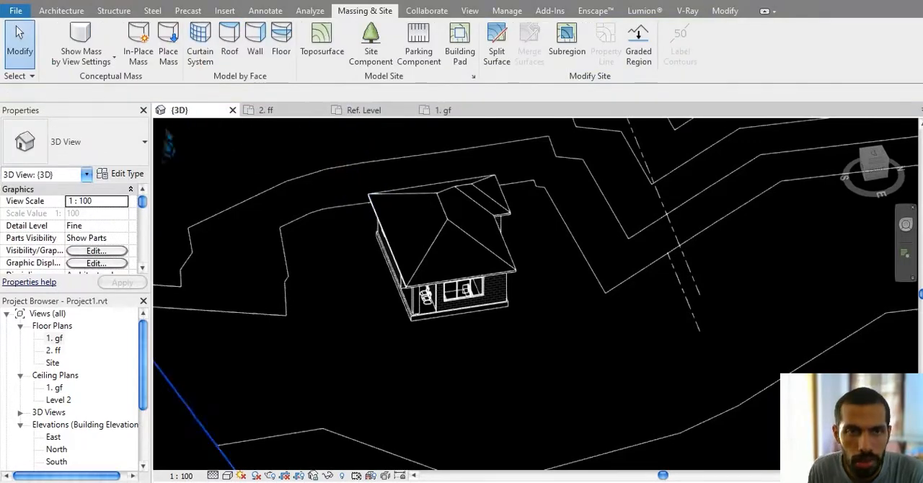
Step: Open the Site floor plan and label the contours along a horizontal line across the terrain north of the house with 1.5mm Arial labels
{"action": "double_click", "coordinate": [52, 362]}
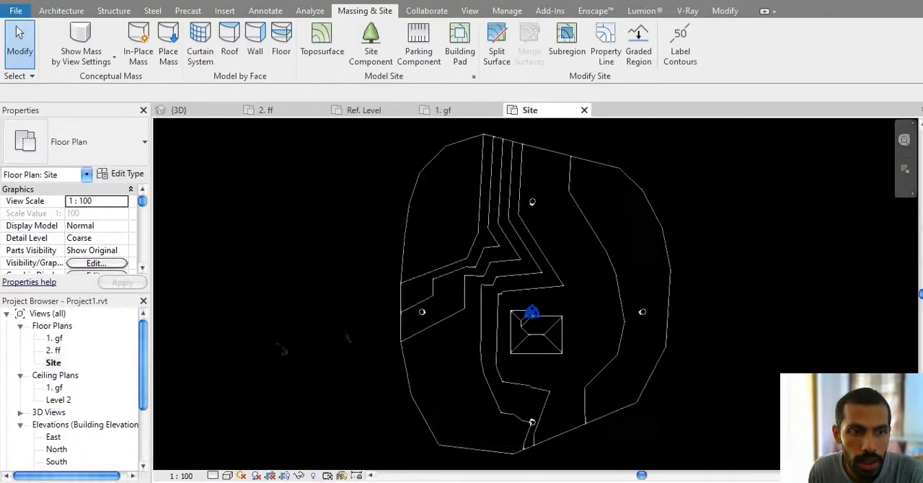
{"action": "scroll", "coordinate": [407, 219], "scroll_direction": "up", "scroll_amount": 2}
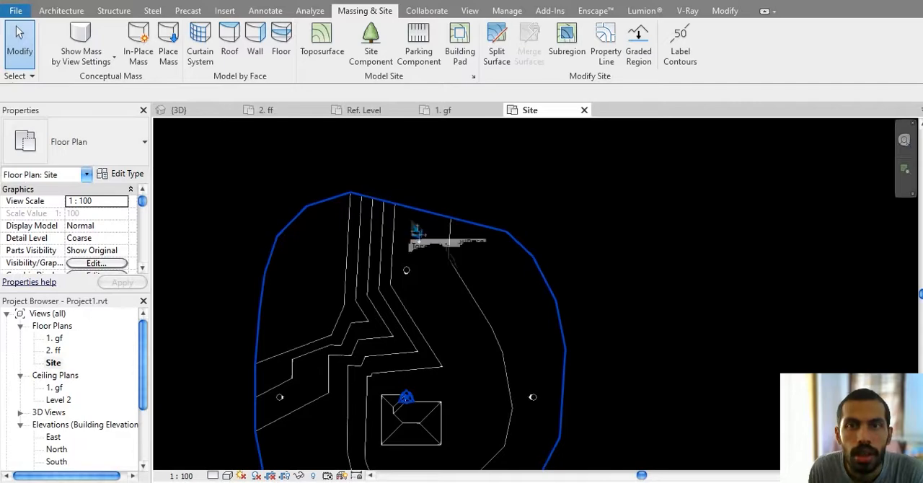
{"action": "middle_click_drag", "start_coordinate": [410, 221], "coordinate": [447, 176]}
{"action": "left_click", "coordinate": [681, 58]}
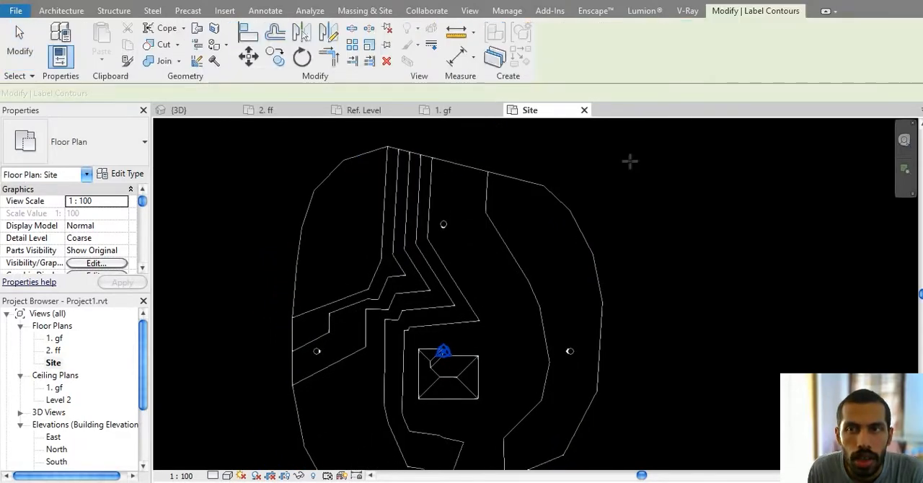
{"action": "left_click", "coordinate": [597, 234]}
{"action": "left_click", "coordinate": [285, 236]}
{"action": "scroll", "coordinate": [391, 237], "scroll_direction": "up", "scroll_amount": 5}
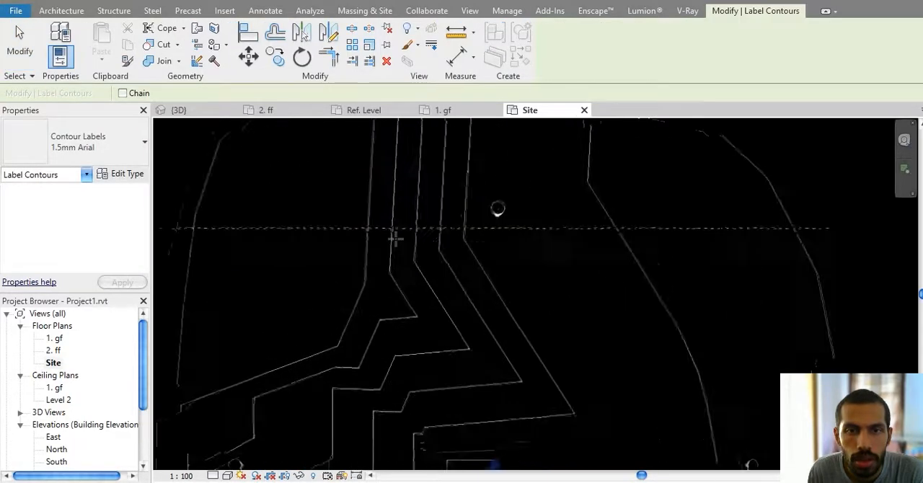
{"action": "key", "text": "Escape"}
{"action": "scroll", "coordinate": [335, 232], "scroll_direction": "up", "scroll_amount": 4}
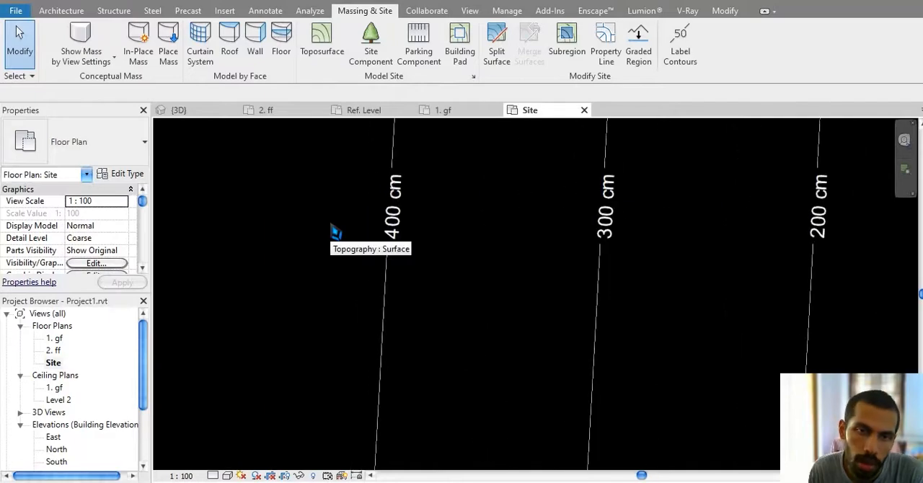
{"action": "scroll", "coordinate": [336, 232], "scroll_direction": "down", "scroll_amount": 4}
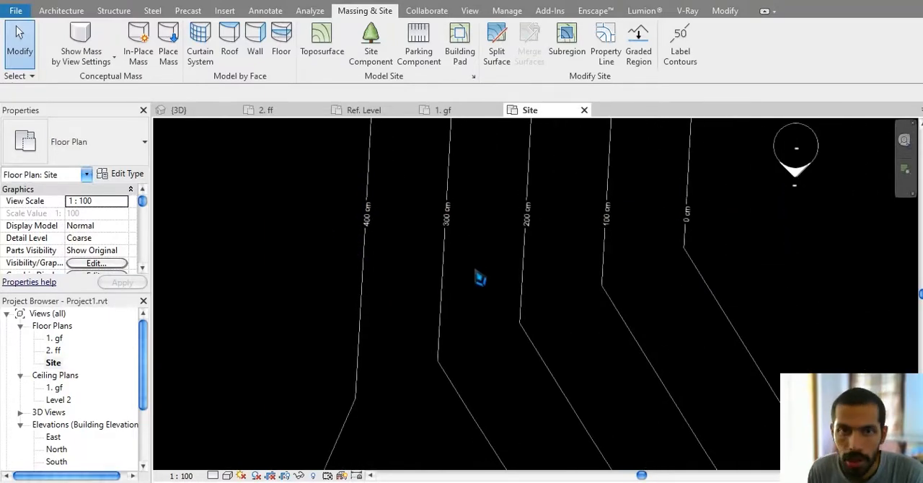
{"action": "scroll", "coordinate": [480, 279], "scroll_direction": "down", "scroll_amount": 3}
Step: Place two deciduous RPC trees of type Fraxinus - 5.6 Meters as site components southwest of the house
{"action": "middle_click_drag", "start_coordinate": [493, 285], "coordinate": [381, 139]}
{"action": "left_click", "coordinate": [77, 146]}
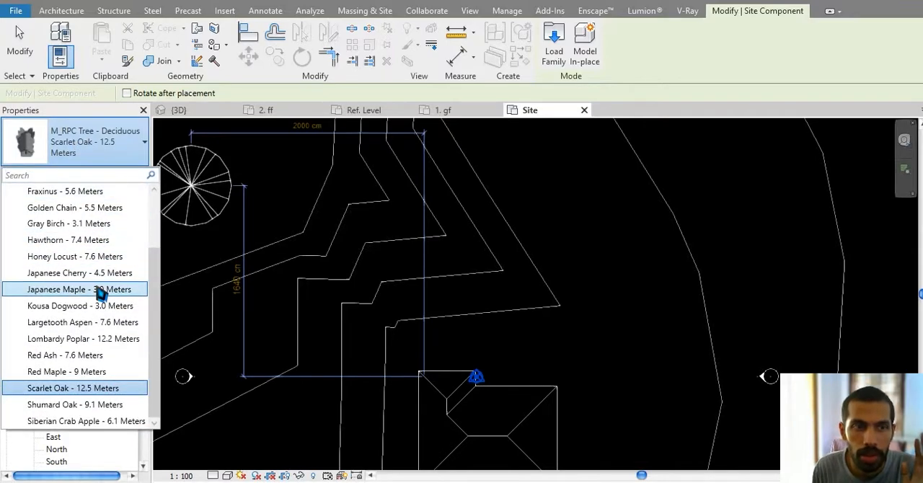
{"action": "scroll", "coordinate": [99, 292], "scroll_direction": "up", "scroll_amount": 2}
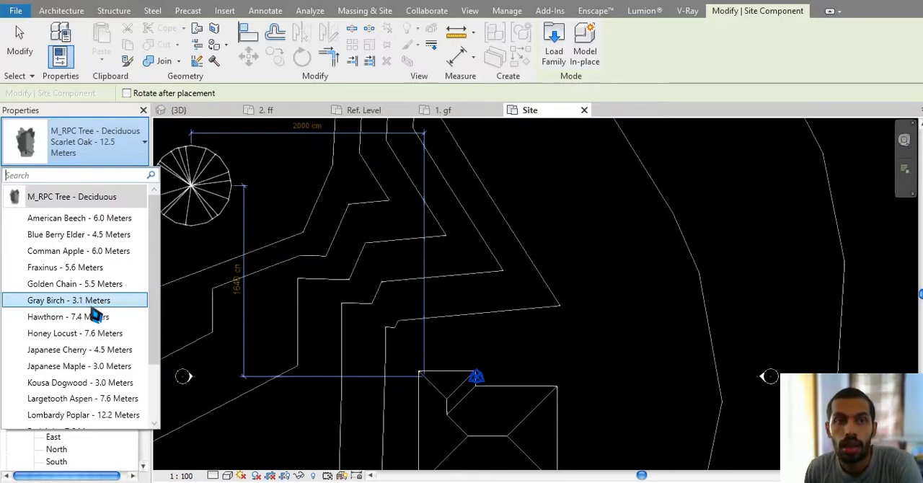
{"action": "left_click", "coordinate": [91, 268]}
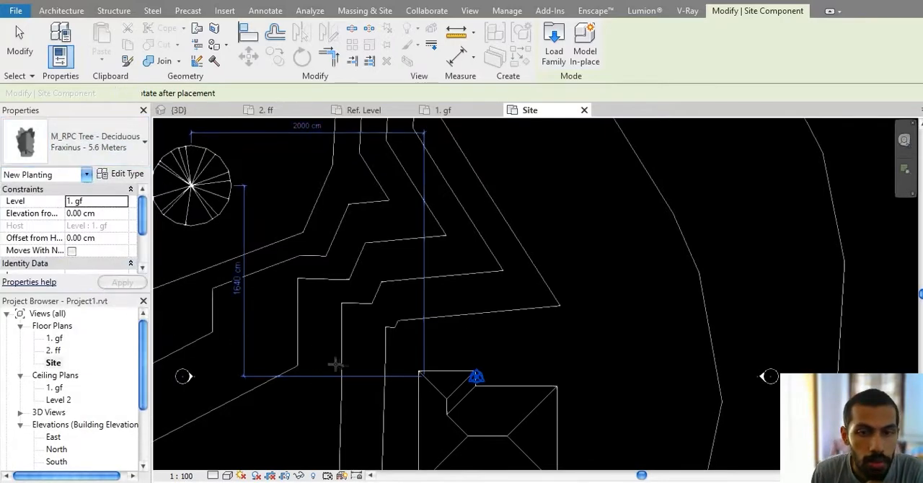
{"action": "middle_click_drag", "start_coordinate": [417, 350], "coordinate": [416, 280]}
{"action": "scroll", "coordinate": [443, 320], "scroll_direction": "up", "scroll_amount": 1}
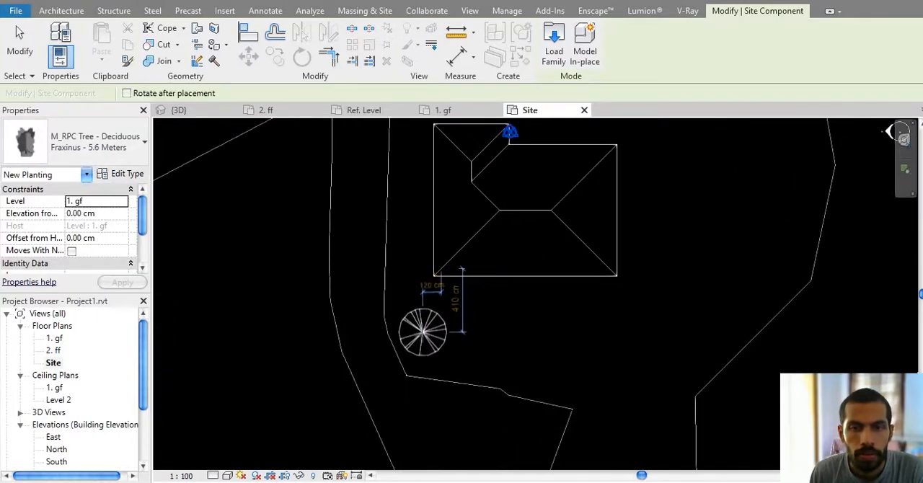
{"action": "left_click", "coordinate": [420, 336]}
{"action": "left_click", "coordinate": [320, 352]}
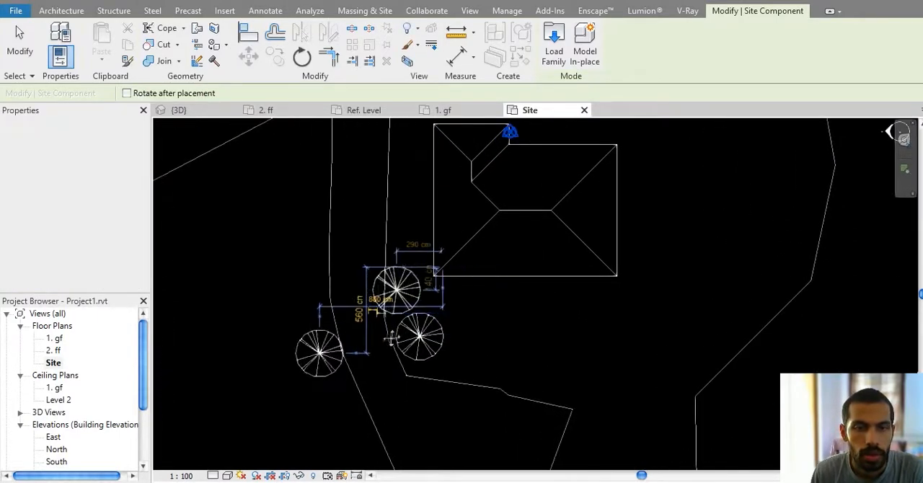
Step: Place two more Fraxinus - 5.6 Meters trees southeast of the house and end the placement
{"action": "middle_click_drag", "start_coordinate": [637, 343], "coordinate": [568, 326]}
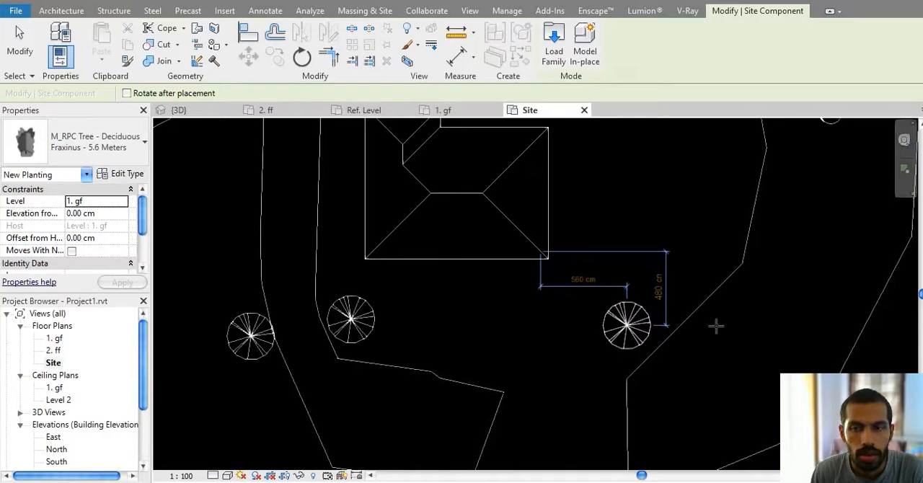
{"action": "left_click", "coordinate": [627, 325]}
{"action": "left_click", "coordinate": [729, 325]}
{"action": "middle_click_drag", "start_coordinate": [654, 220], "coordinate": [573, 247]}
{"action": "key", "text": "Escape"}
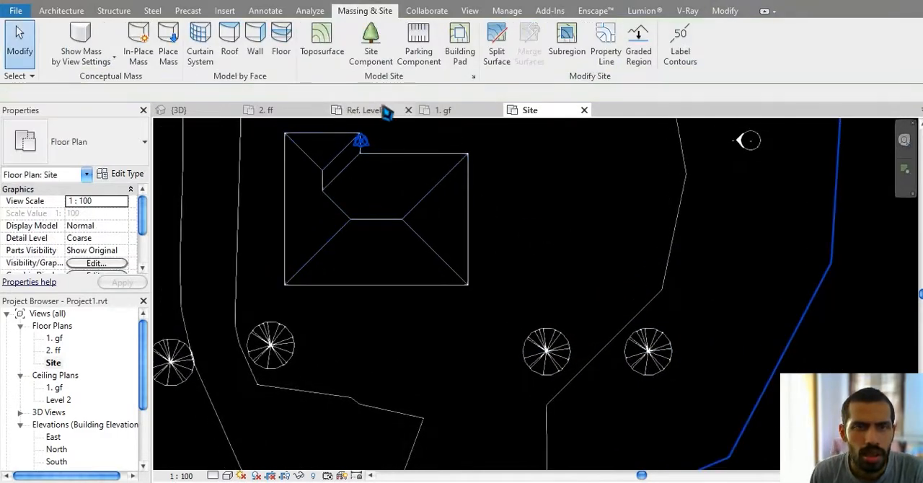
Step: Show the house and its new trees in the 3D view with the Shaded visual style
{"action": "left_click", "coordinate": [200, 113]}
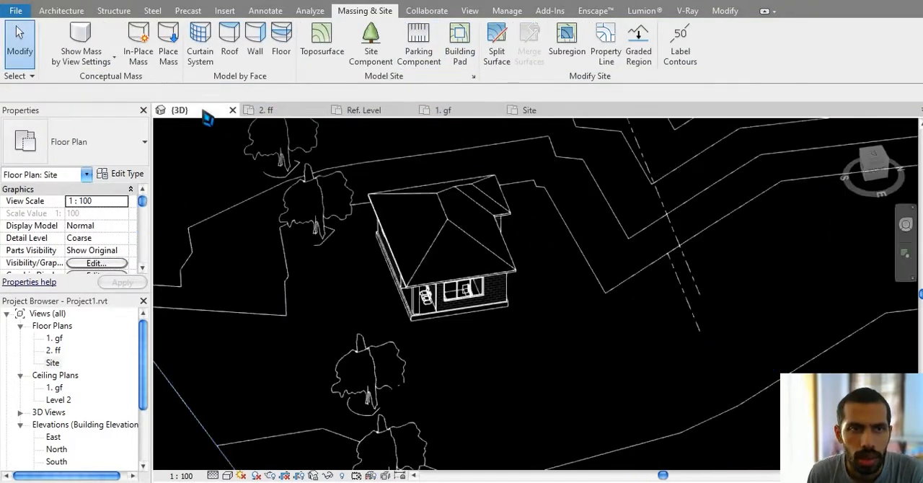
{"action": "middle_click_drag", "start_coordinate": [464, 243], "coordinate": [509, 161]}
{"action": "middle_click_drag", "start_coordinate": [472, 295], "coordinate": [555, 270], "text": "shift"}
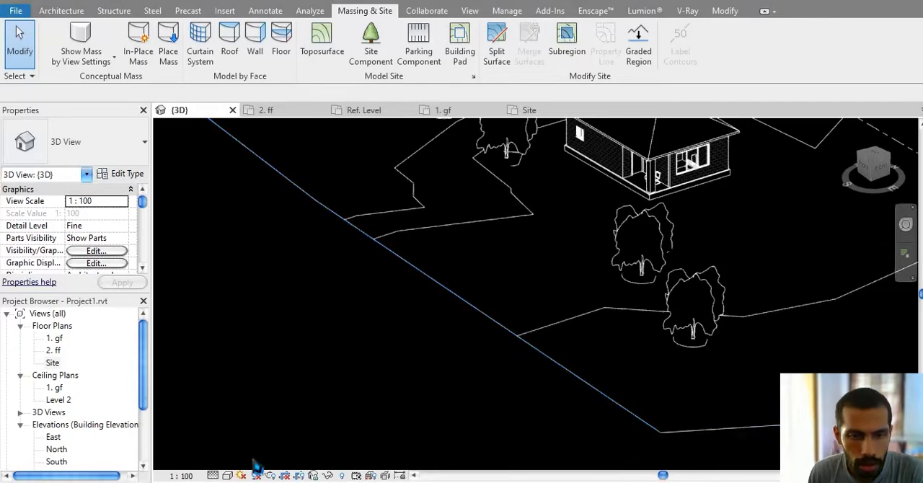
{"action": "left_click", "coordinate": [228, 476]}
{"action": "left_click", "coordinate": [260, 436]}
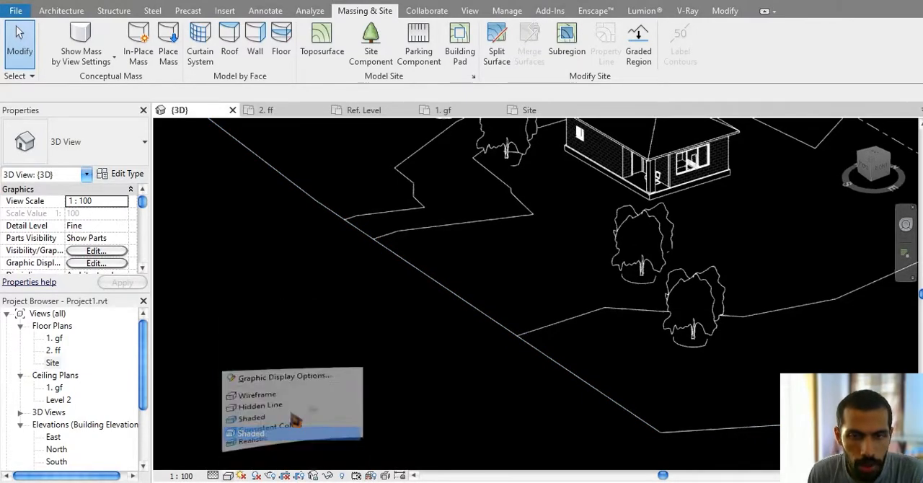
{"action": "mouse_move", "coordinate": [512, 345]}
{"action": "middle_mouse_down"}
{"action": "mouse_move", "coordinate": [432, 413]}
{"action": "mouse_move", "coordinate": [587, 315]}
{"action": "mouse_move", "coordinate": [429, 377]}
{"action": "middle_mouse_up"}
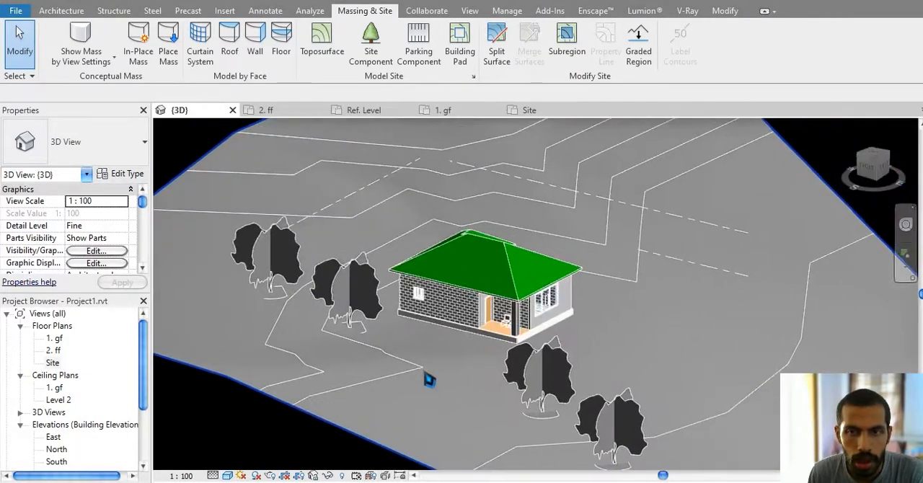
{"action": "scroll", "coordinate": [428, 377], "scroll_direction": "up", "scroll_amount": 2}
{"action": "middle_click_drag", "start_coordinate": [484, 389], "coordinate": [465, 328]}
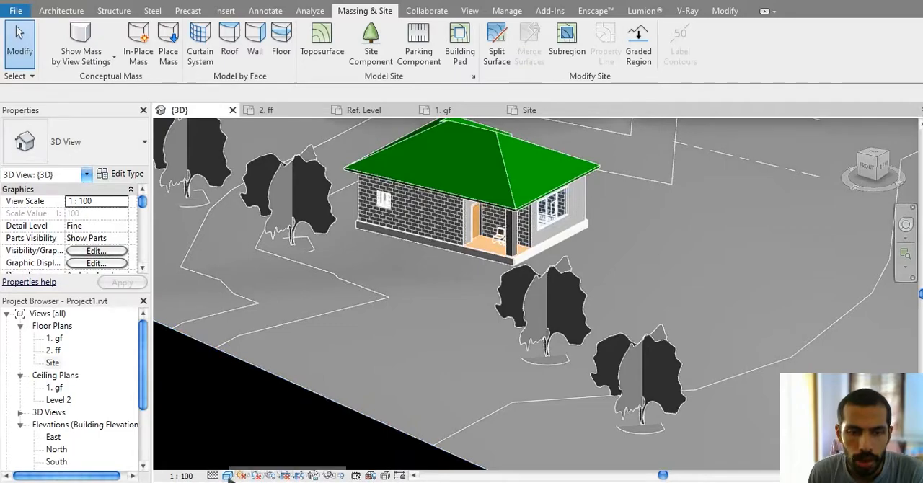
Step: Set the 3D view's visual style to Realistic and examine the trees in front of the house up close
{"action": "left_click", "coordinate": [229, 477]}
{"action": "left_click", "coordinate": [267, 461]}
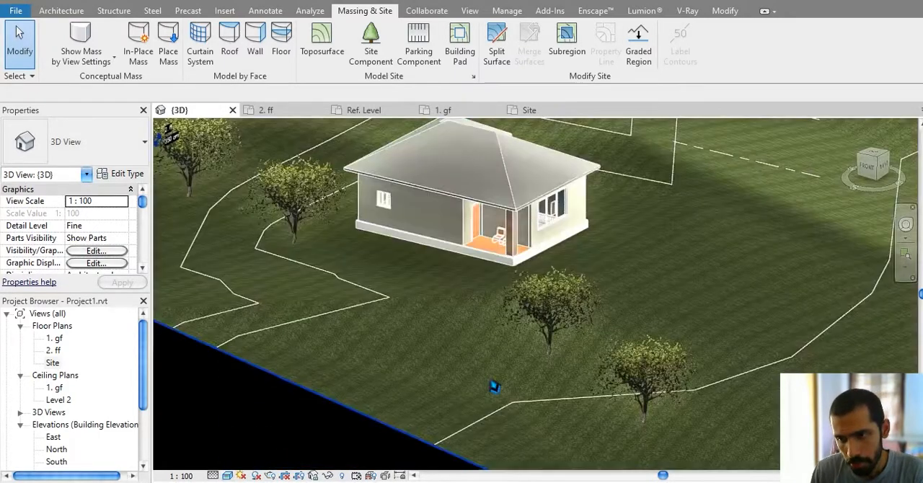
{"action": "left_click", "coordinate": [637, 355]}
{"action": "mouse_move", "coordinate": [660, 366]}
{"action": "middle_mouse_down", "text": "shift"}
{"action": "mouse_move", "coordinate": [669, 355]}
{"action": "mouse_move", "coordinate": [655, 344]}
{"action": "mouse_move", "coordinate": [651, 357]}
{"action": "middle_mouse_up", "text": "shift"}
{"action": "left_click", "coordinate": [549, 302]}
{"action": "middle_click_drag", "start_coordinate": [568, 317], "coordinate": [586, 292], "text": "shift"}
{"action": "key", "text": "Escape"}
{"action": "scroll", "coordinate": [589, 294], "scroll_direction": "up", "scroll_amount": 2}
{"action": "scroll", "coordinate": [596, 264], "scroll_direction": "up", "scroll_amount": 2}
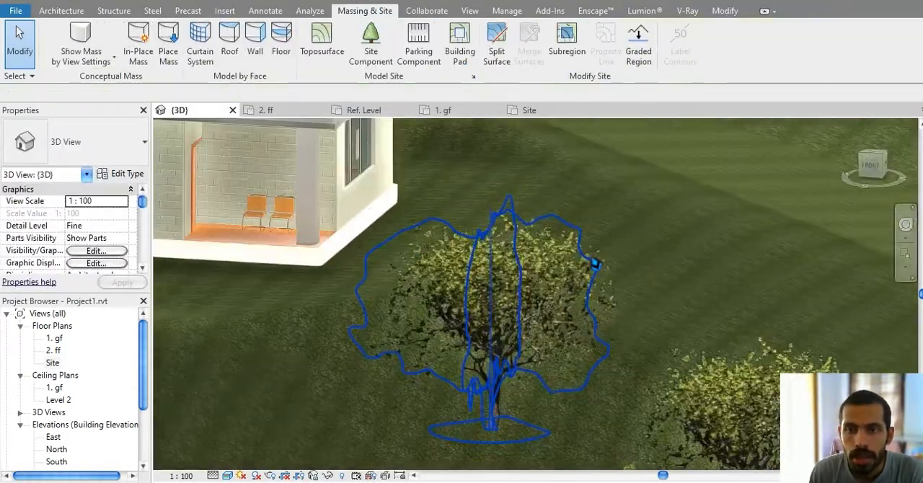
{"action": "middle_click_drag", "start_coordinate": [631, 240], "coordinate": [610, 261]}
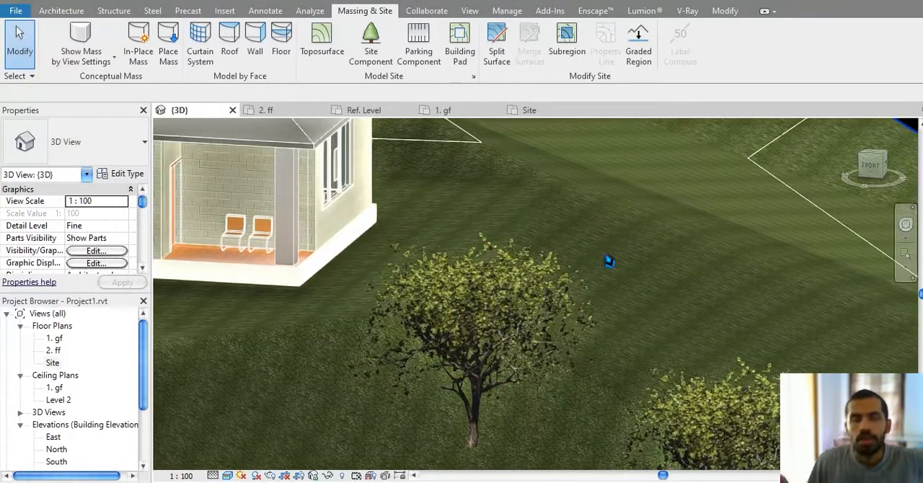
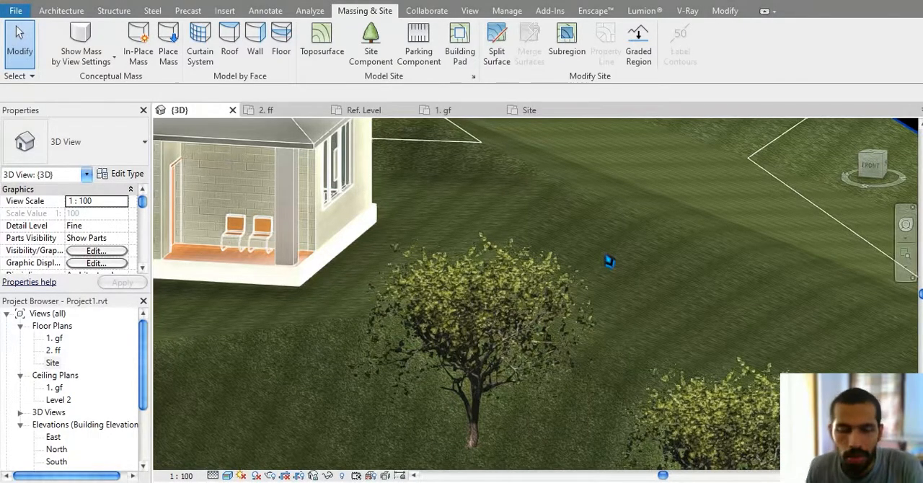
Step: Examine the foliage of the nearest tree southeast of the house up close in the Realistic 3D view
{"action": "scroll", "coordinate": [472, 192], "scroll_direction": "up", "scroll_amount": 5}
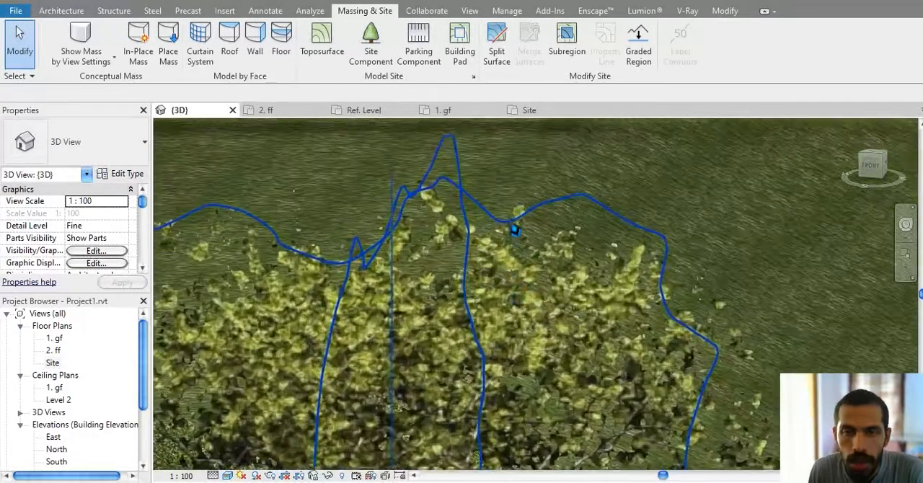
{"action": "scroll", "coordinate": [509, 232], "scroll_direction": "up", "scroll_amount": 3}
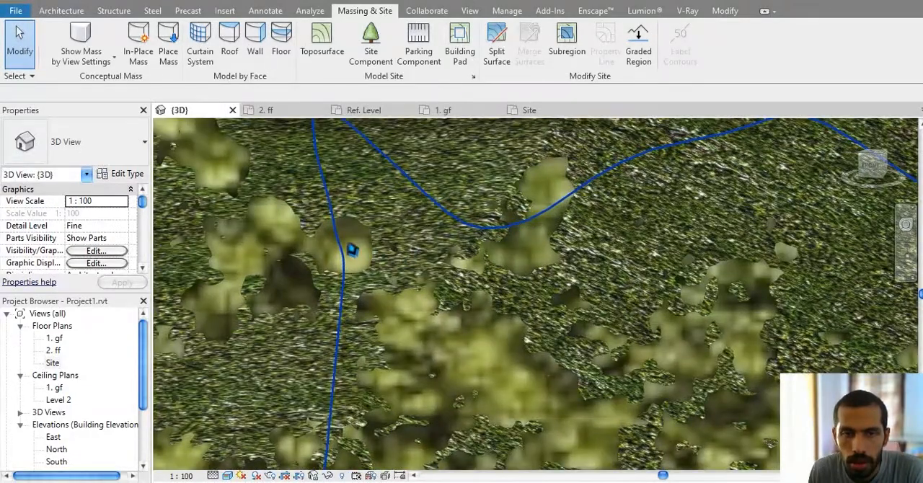
{"action": "middle_click_drag", "start_coordinate": [352, 249], "coordinate": [586, 339]}
{"action": "scroll", "coordinate": [448, 230], "scroll_direction": "up", "scroll_amount": 2}
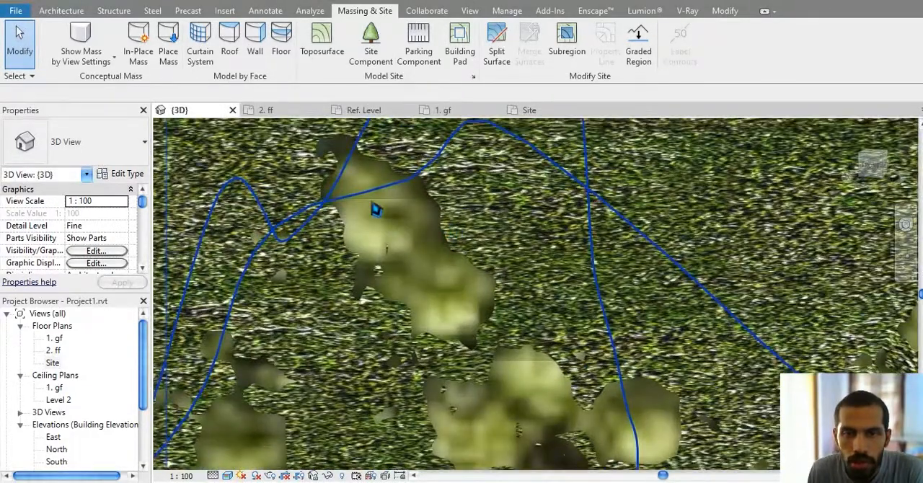
{"action": "scroll", "coordinate": [456, 310], "scroll_direction": "down", "scroll_amount": 8}
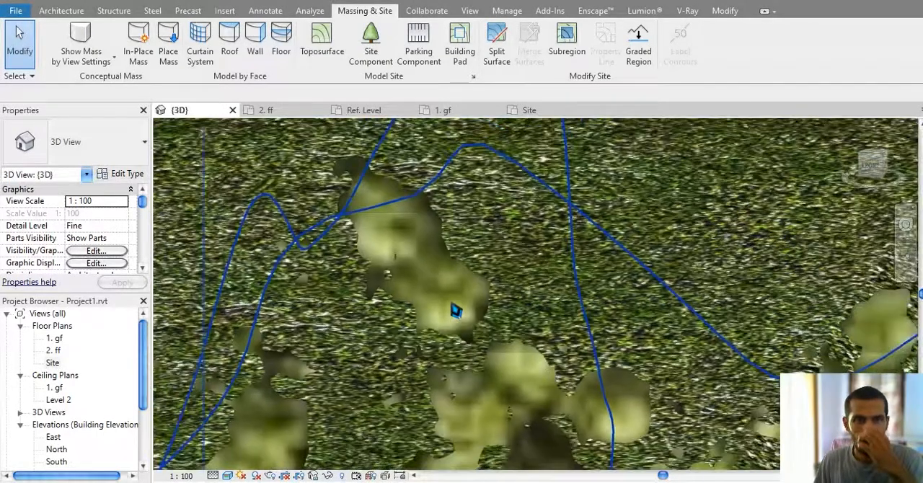
{"action": "scroll", "coordinate": [455, 311], "scroll_direction": "down", "scroll_amount": 6}
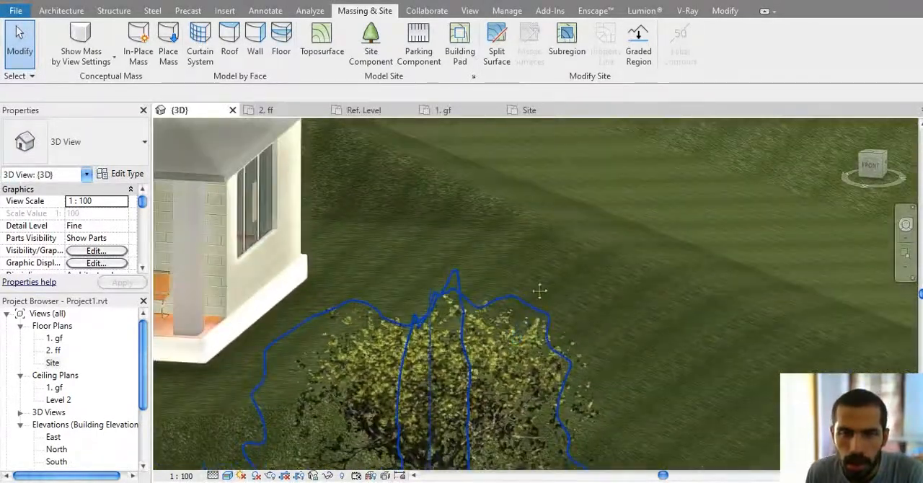
{"action": "scroll", "coordinate": [544, 306], "scroll_direction": "up", "scroll_amount": 10}
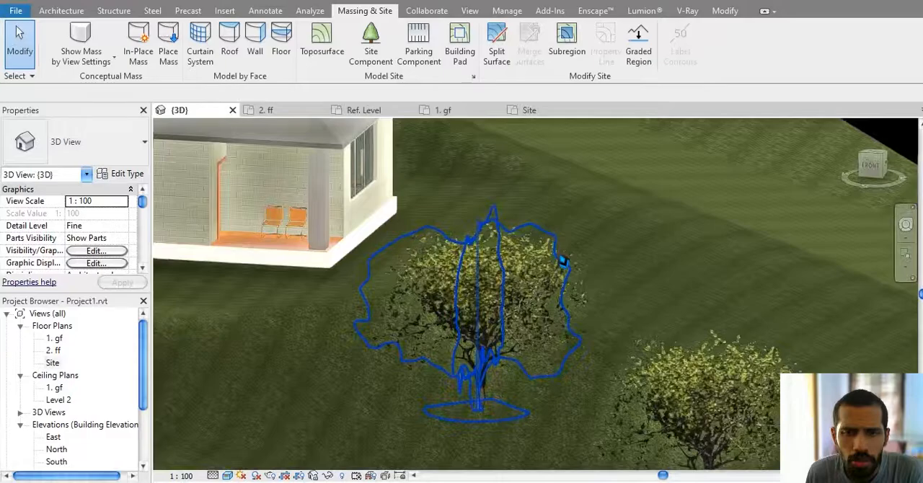
{"action": "scroll", "coordinate": [435, 205], "scroll_direction": "down", "scroll_amount": 10}
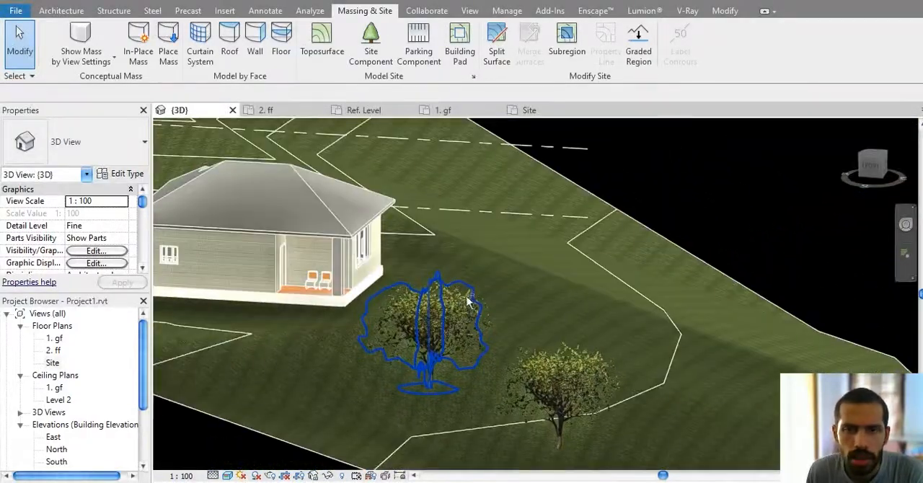
Step: Inspect the house and its trees from eye level, from directly above and from an angled front view
{"action": "middle_click_drag", "start_coordinate": [374, 267], "coordinate": [563, 329], "text": "shift"}
{"action": "scroll", "coordinate": [387, 305], "scroll_direction": "up", "scroll_amount": 3}
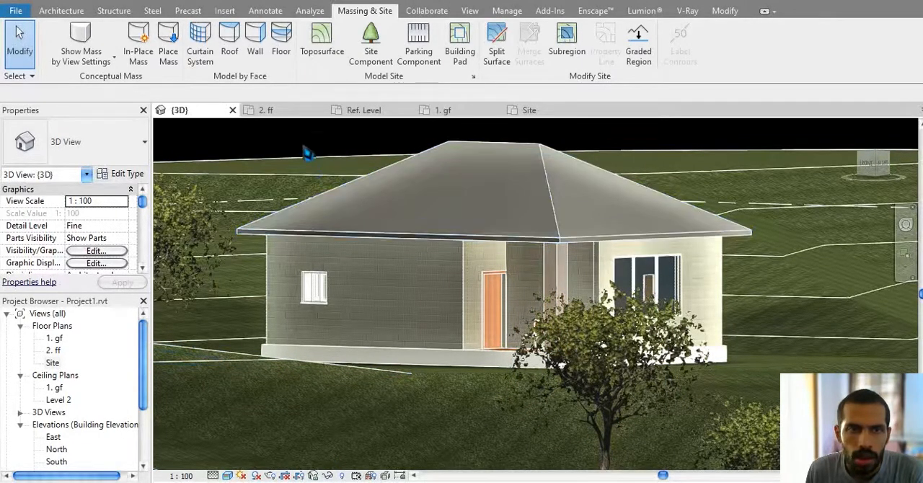
{"action": "left_click", "coordinate": [195, 215]}
{"action": "key", "text": "Escape"}
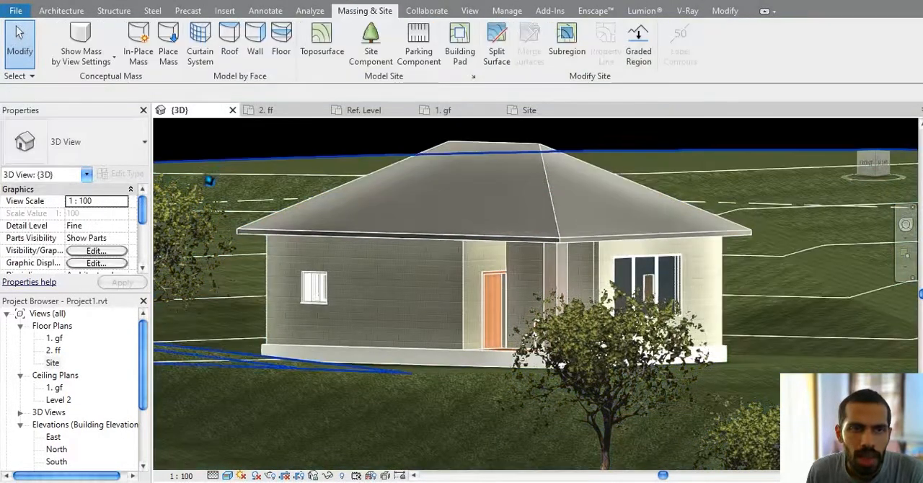
{"action": "middle_click_drag", "start_coordinate": [254, 244], "coordinate": [408, 278], "text": "shift"}
{"action": "middle_click_drag", "start_coordinate": [527, 304], "coordinate": [593, 420], "text": "shift"}
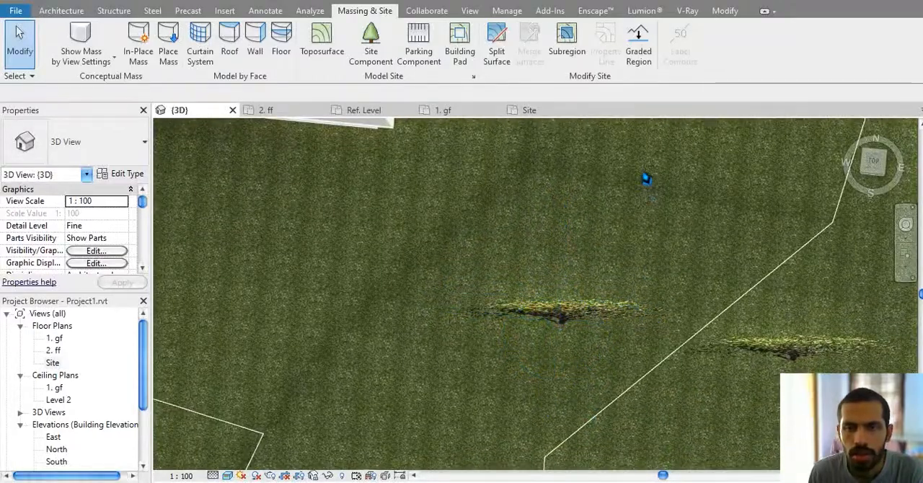
{"action": "middle_click_drag", "start_coordinate": [655, 205], "coordinate": [691, 291]}
{"action": "mouse_move", "coordinate": [593, 239]}
{"action": "middle_mouse_down"}
{"action": "mouse_move", "coordinate": [724, 339]}
{"action": "mouse_move", "coordinate": [515, 137]}
{"action": "mouse_move", "coordinate": [488, 67]}
{"action": "middle_mouse_up"}
{"action": "middle_click_drag", "start_coordinate": [542, 285], "coordinate": [589, 320], "text": "shift"}
{"action": "left_click", "coordinate": [589, 320]}
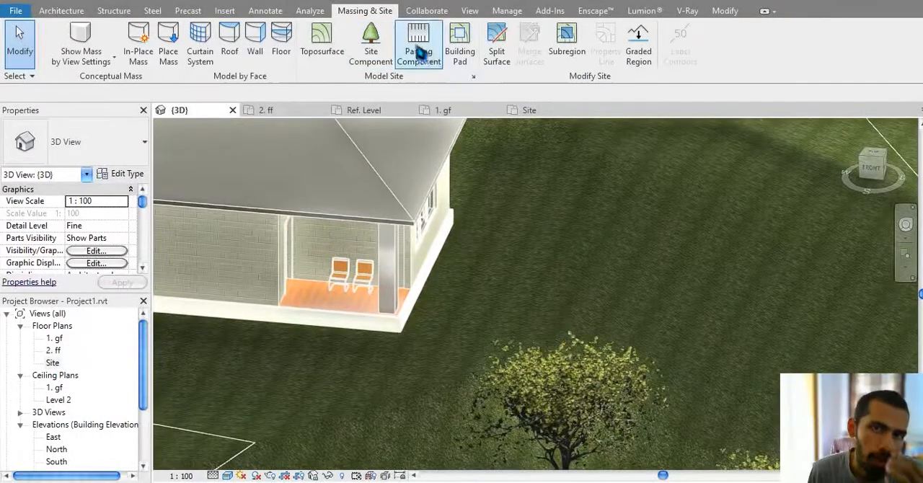
Step: Place an M_Parking Space 4800 x 2400mm - 90 deg parking component beside the veranda corner of the house
{"action": "left_click", "coordinate": [418, 54]}
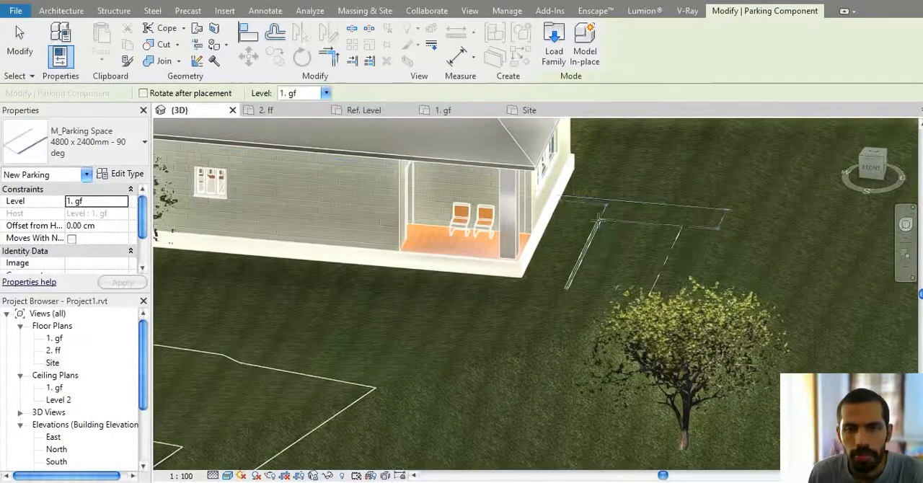
{"action": "left_click", "coordinate": [583, 219]}
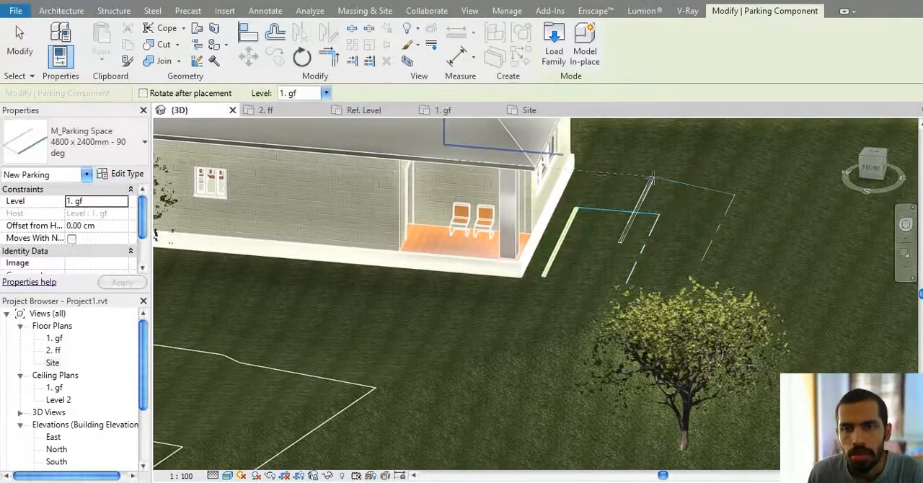
{"action": "key", "text": "Escape"}
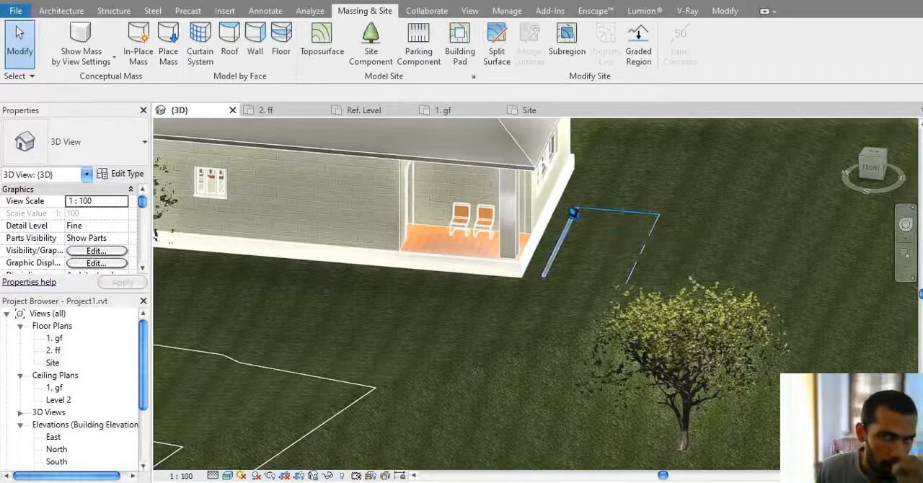
Step: Review the type properties of the M_Parking Space 4800 x 2400mm - 90 deg type without changing them
{"action": "left_click", "coordinate": [422, 52]}
{"action": "left_click", "coordinate": [123, 176]}
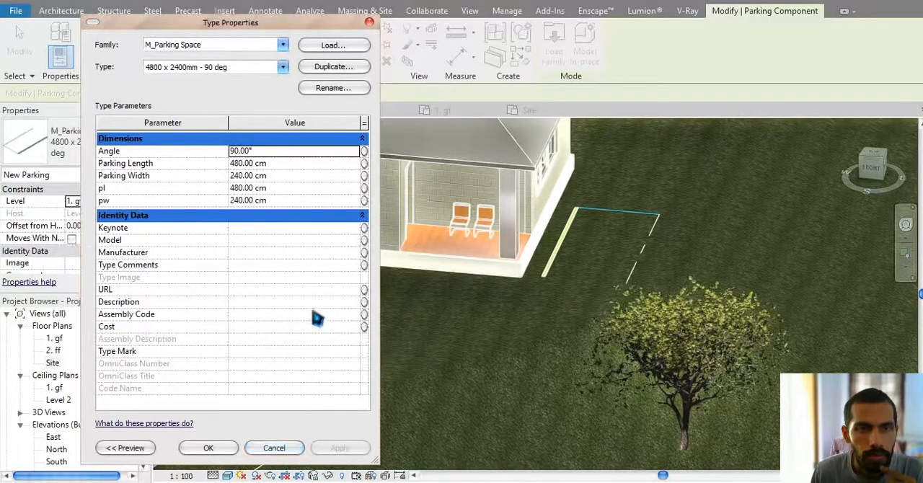
{"action": "left_click", "coordinate": [277, 448]}
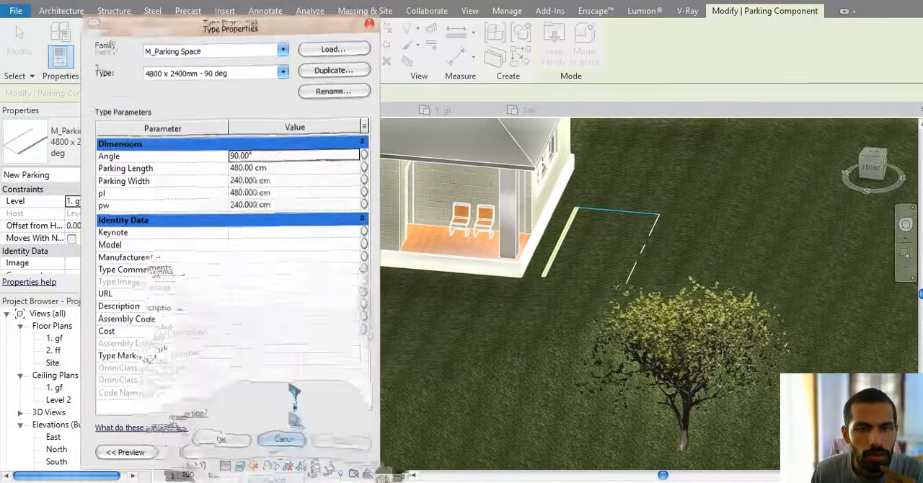
Step: Browse the US Metric family library to the Parking folder inside Site for loading a parking family
{"action": "left_click", "coordinate": [553, 54]}
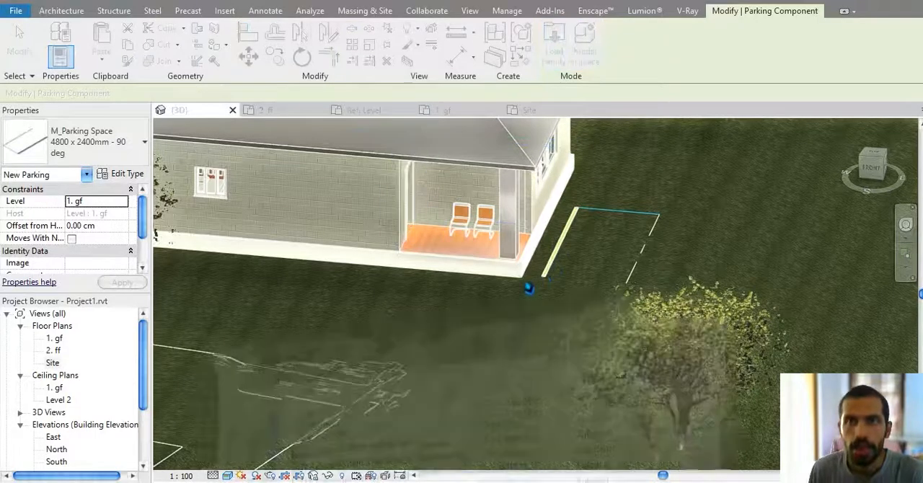
{"action": "left_click", "coordinate": [641, 109]}
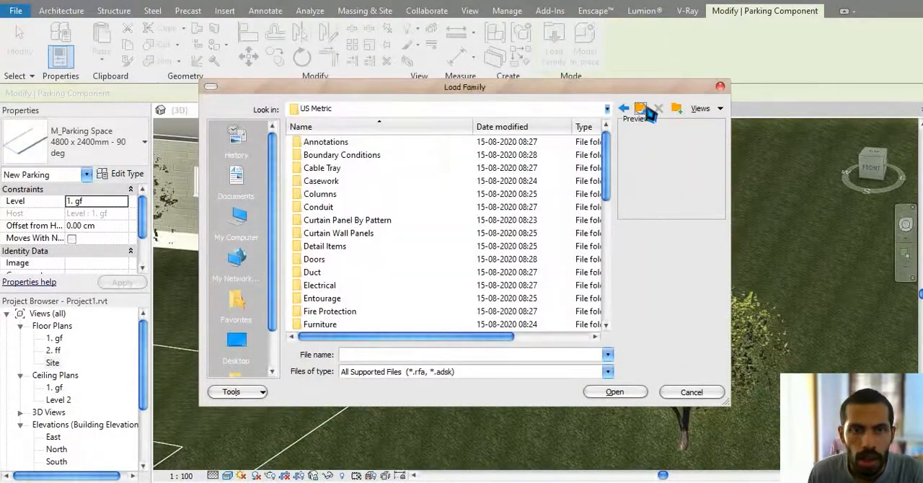
{"action": "scroll", "coordinate": [376, 218], "scroll_direction": "down", "scroll_amount": 4}
{"action": "scroll", "coordinate": [380, 225], "scroll_direction": "down", "scroll_amount": 1}
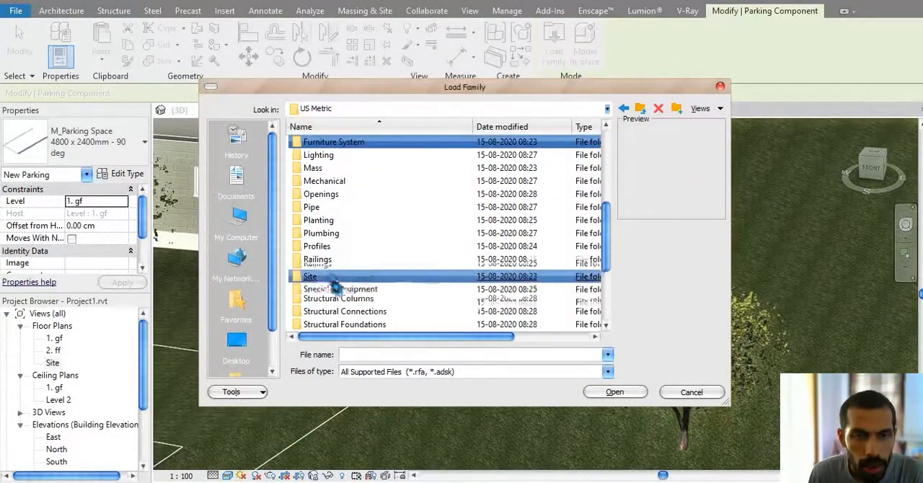
{"action": "double_click", "coordinate": [317, 264]}
{"action": "left_click", "coordinate": [336, 168]}
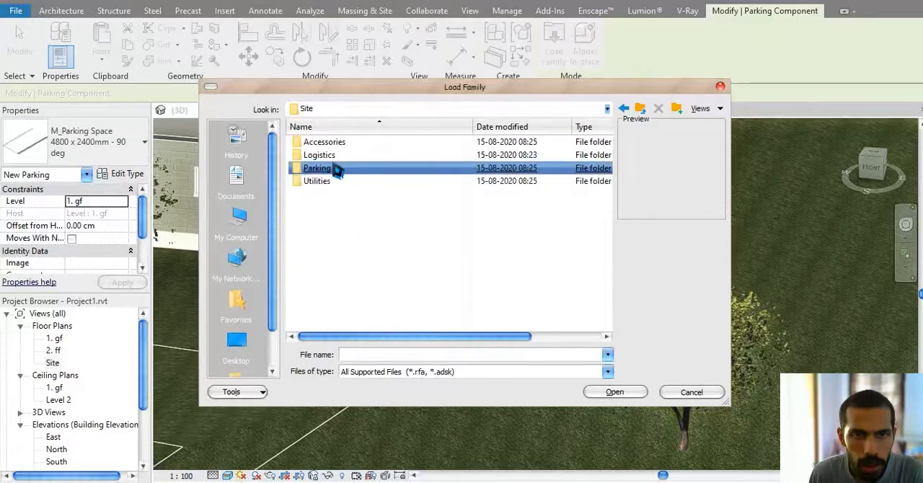
{"action": "double_click", "coordinate": [336, 169]}
{"action": "left_click", "coordinate": [336, 170]}
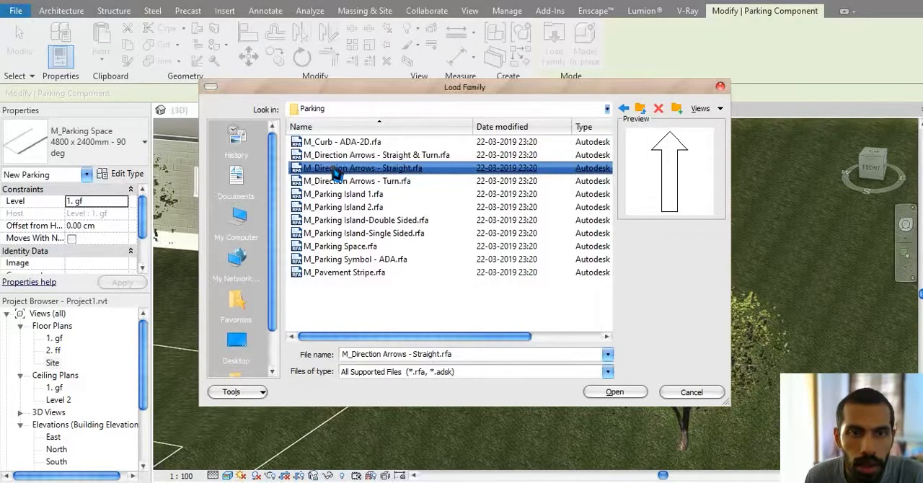
Step: Try to load M_Parking Island 1.rfa as a parking component, and leave the command
{"action": "scroll", "coordinate": [336, 173], "scroll_direction": "up", "scroll_amount": 3, "text": "ctrl"}
{"action": "scroll", "coordinate": [336, 173], "scroll_direction": "up", "scroll_amount": 4}
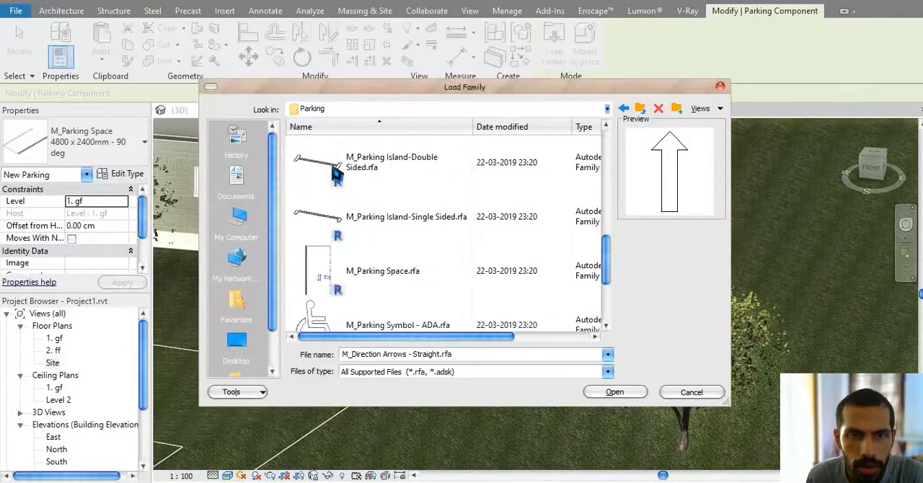
{"action": "left_click", "coordinate": [329, 173]}
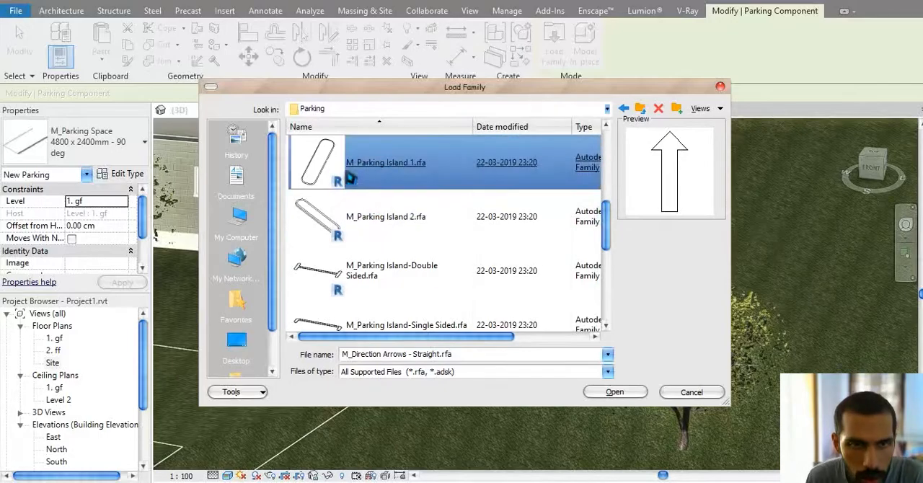
{"action": "double_click", "coordinate": [419, 157]}
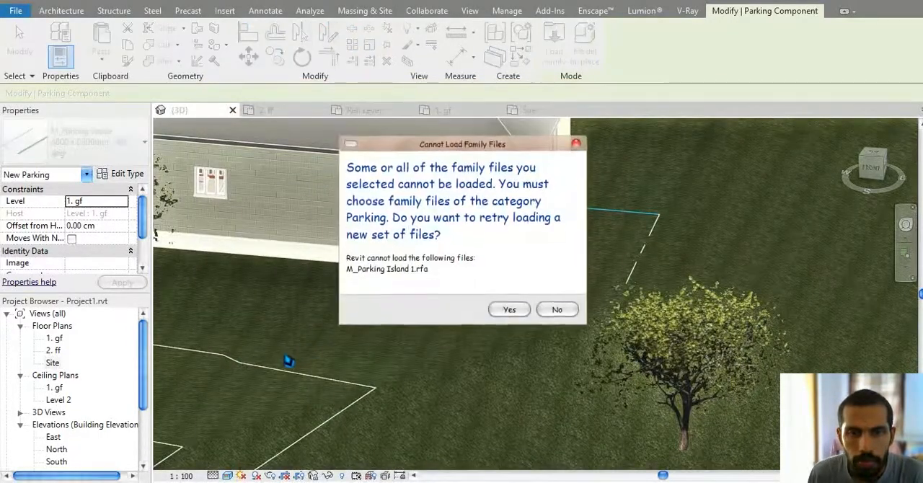
{"action": "left_click", "coordinate": [508, 307]}
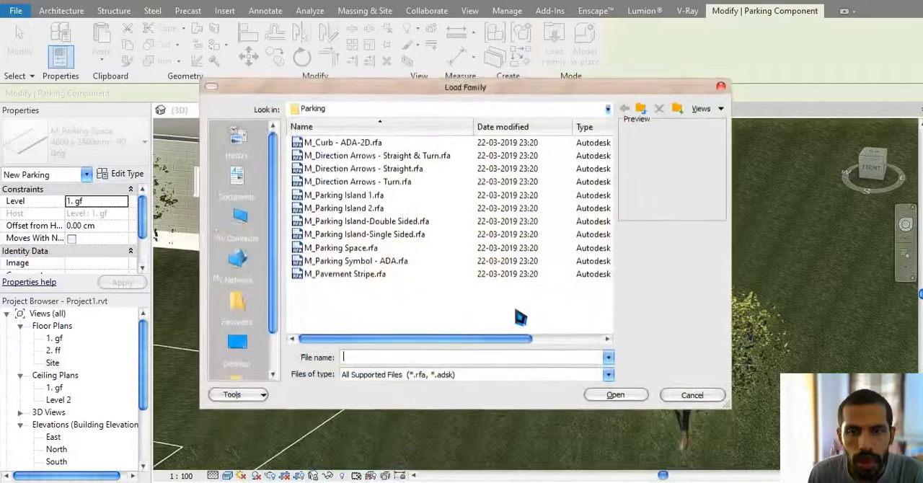
{"action": "left_click", "coordinate": [691, 393]}
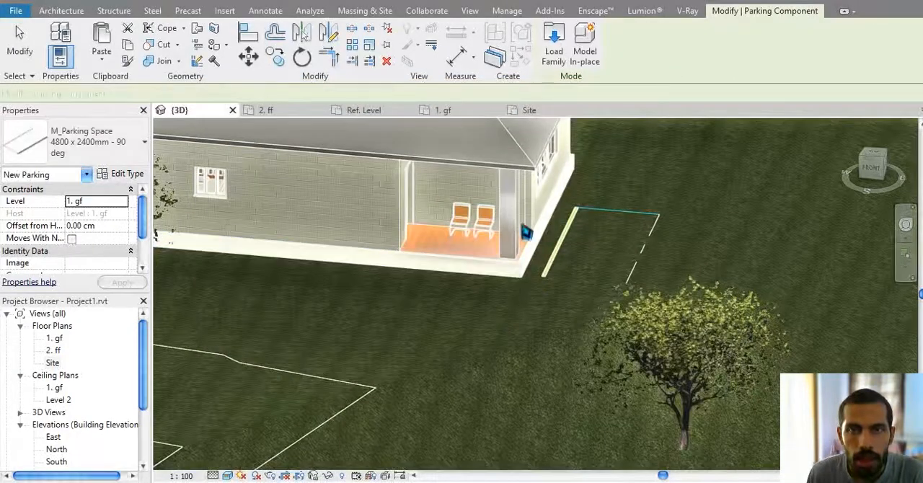
{"action": "key", "text": "Escape"}
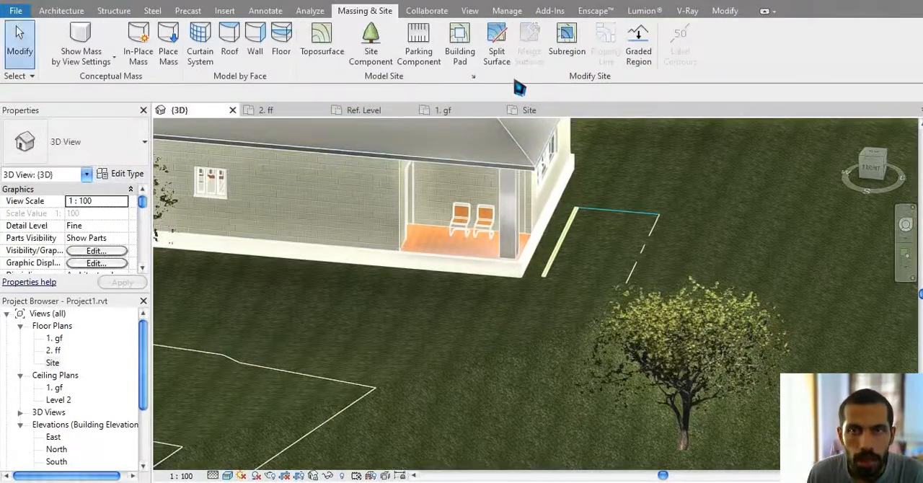
Step: Load the M_Parking Island 2.rfa family from the Parking folder as a site component
{"action": "left_click", "coordinate": [391, 50]}
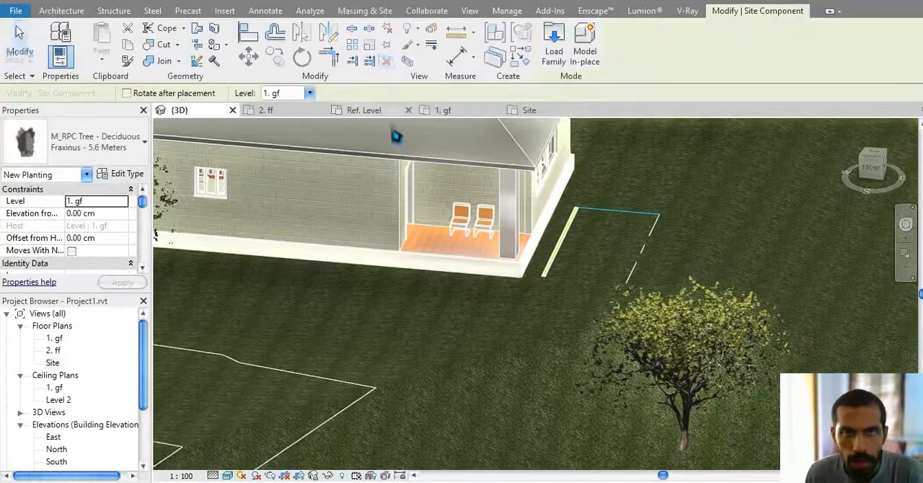
{"action": "left_click", "coordinate": [564, 63]}
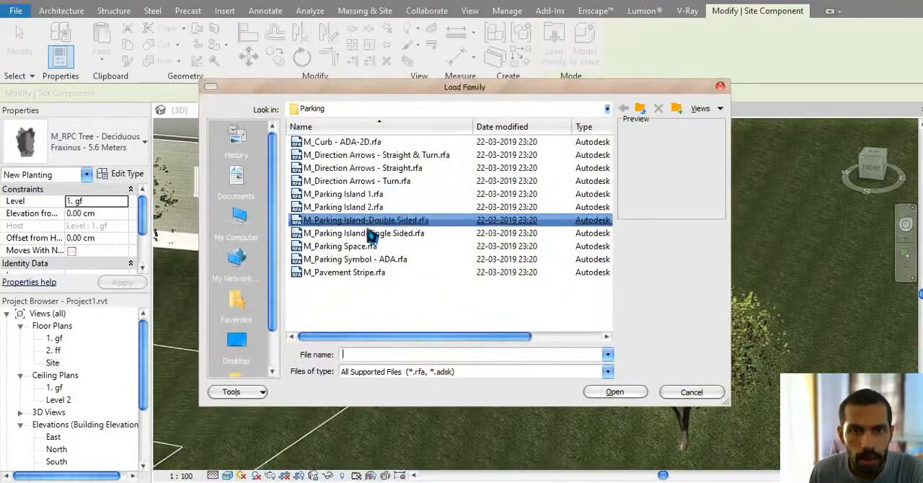
{"action": "left_click", "coordinate": [376, 207]}
{"action": "double_click", "coordinate": [376, 208]}
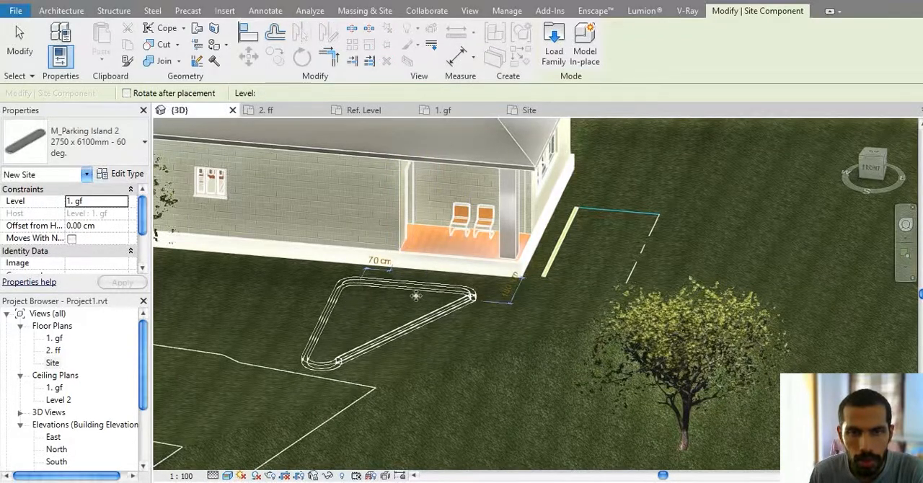
Step: Place an M_Parking Island 2 of type 2750 x 6100mm - 60 deg on the grass in front of the veranda
{"action": "left_click", "coordinate": [417, 295]}
{"action": "scroll", "coordinate": [418, 303], "scroll_direction": "up", "scroll_amount": 5}
{"action": "key", "text": "Escape"}
{"action": "key", "text": "Escape"}
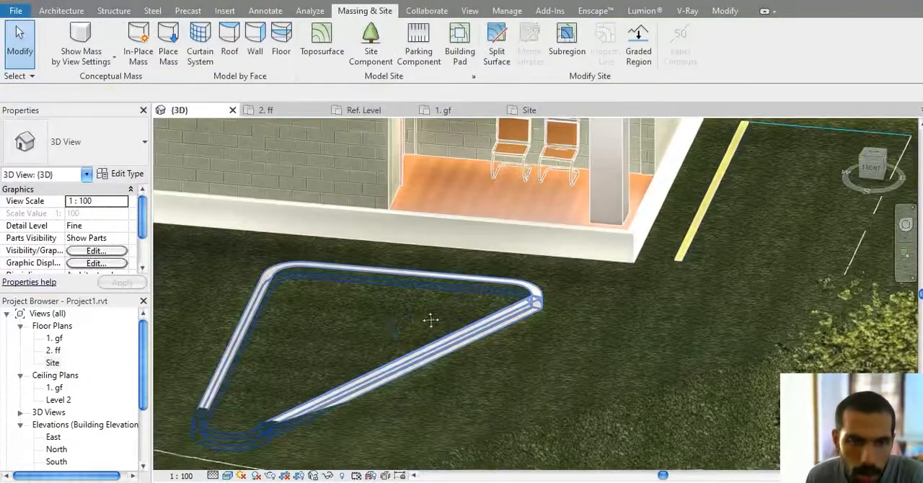
Step: Examine up close how the parking island's curb and rounded end sit against the sloping terrain
{"action": "scroll", "coordinate": [442, 329], "scroll_direction": "down", "scroll_amount": 2}
{"action": "scroll", "coordinate": [453, 359], "scroll_direction": "up", "scroll_amount": 5}
{"action": "left_click", "coordinate": [535, 341]}
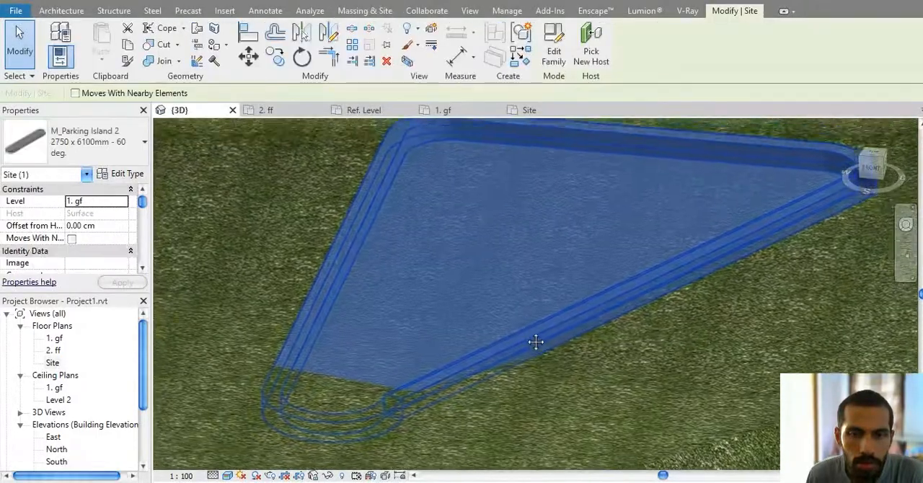
{"action": "scroll", "coordinate": [535, 342], "scroll_direction": "down", "scroll_amount": 2}
{"action": "middle_click_drag", "start_coordinate": [416, 298], "coordinate": [439, 265]}
{"action": "key", "text": "Escape"}
{"action": "middle_click_drag", "start_coordinate": [384, 388], "coordinate": [451, 309]}
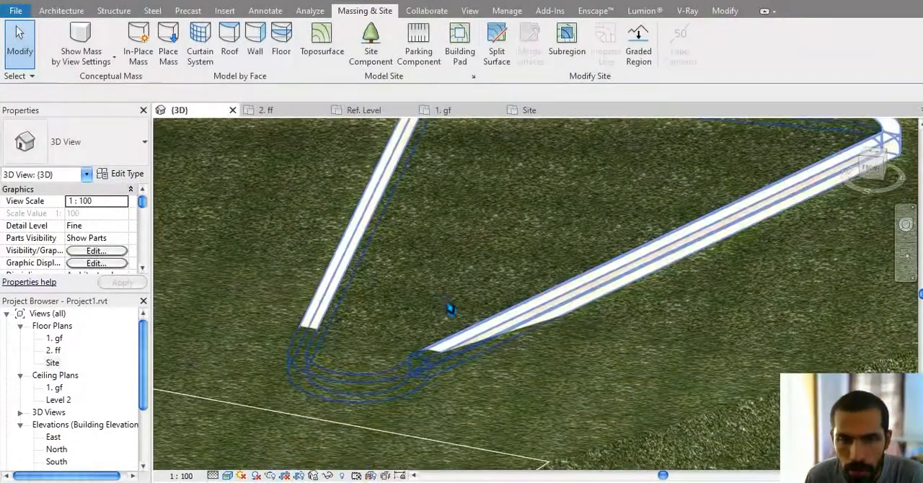
{"action": "left_click", "coordinate": [495, 337]}
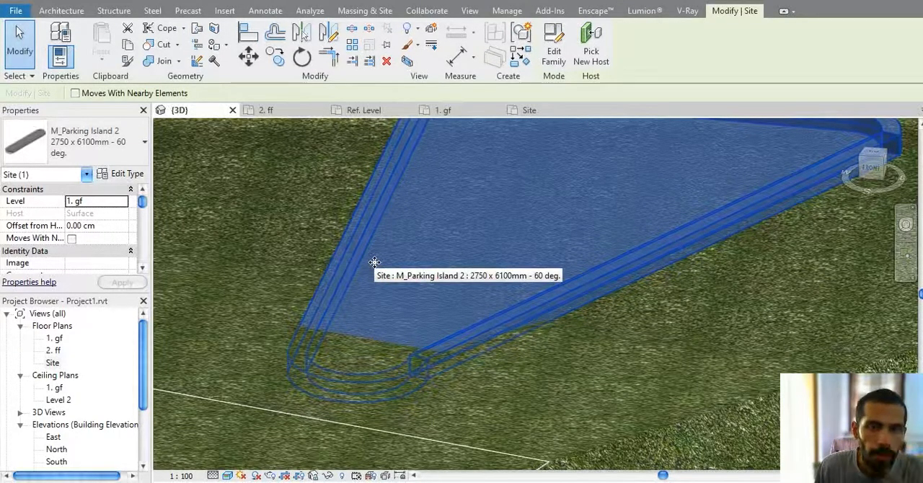
{"action": "scroll", "coordinate": [347, 381], "scroll_direction": "up", "scroll_amount": 4}
{"action": "key", "text": "Escape"}
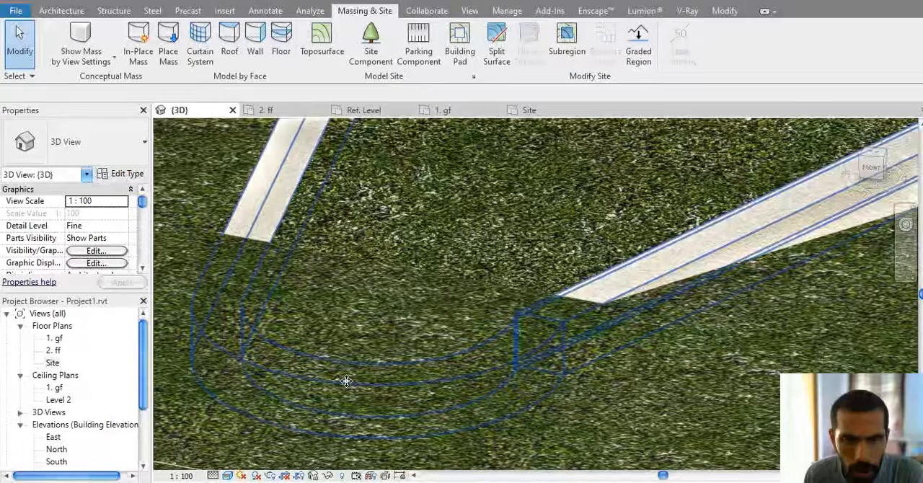
Step: Delete the M_Parking Island 2 component placed on the grass in front of the veranda
{"action": "scroll", "coordinate": [348, 384], "scroll_direction": "down", "scroll_amount": 2}
{"action": "scroll", "coordinate": [351, 388], "scroll_direction": "down", "scroll_amount": 5}
{"action": "middle_click_drag", "start_coordinate": [516, 296], "coordinate": [368, 370]}
{"action": "left_click", "coordinate": [573, 304]}
{"action": "key", "text": "Delete"}
Step: Set all points of the grass toposurface to an elevation of -45 cm, delete the conflicting contour labels, and finish the surface edit
{"action": "scroll", "coordinate": [583, 240], "scroll_direction": "down", "scroll_amount": 3}
{"action": "middle_click_drag", "start_coordinate": [672, 228], "coordinate": [591, 341]}
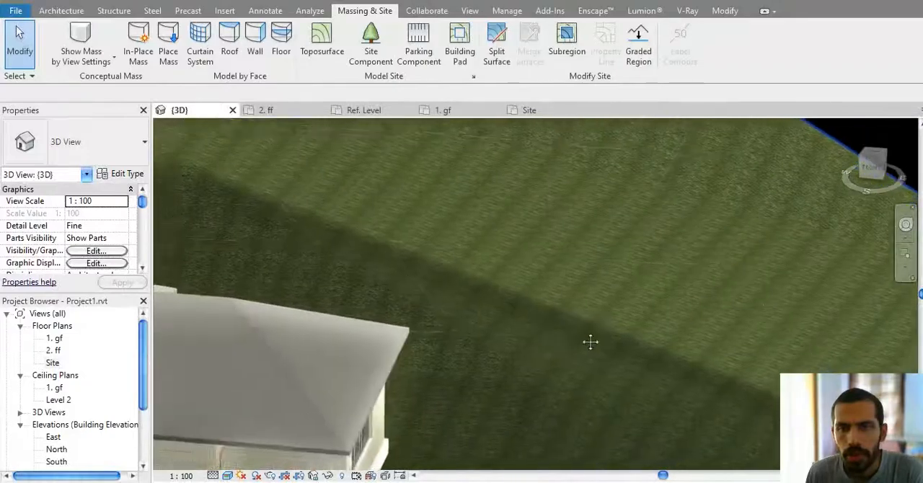
{"action": "scroll", "coordinate": [590, 342], "scroll_direction": "down", "scroll_amount": 6}
{"action": "left_click", "coordinate": [452, 159]}
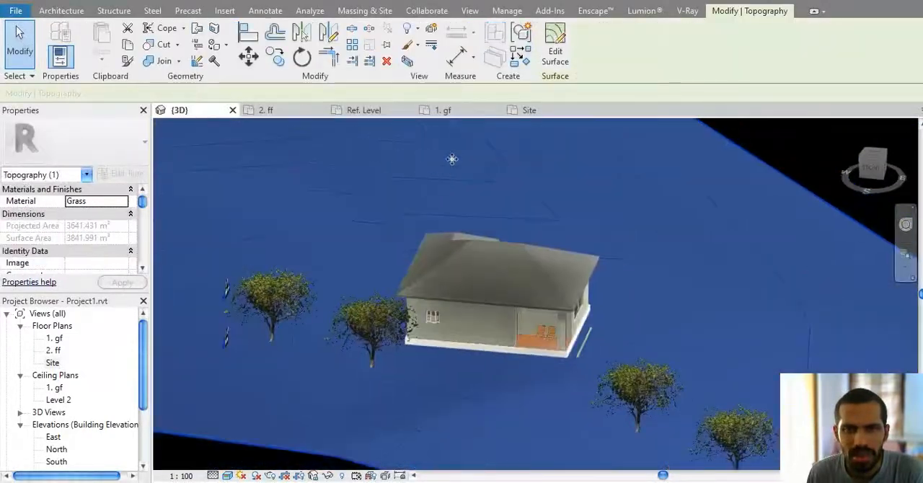
{"action": "left_click", "coordinate": [556, 50]}
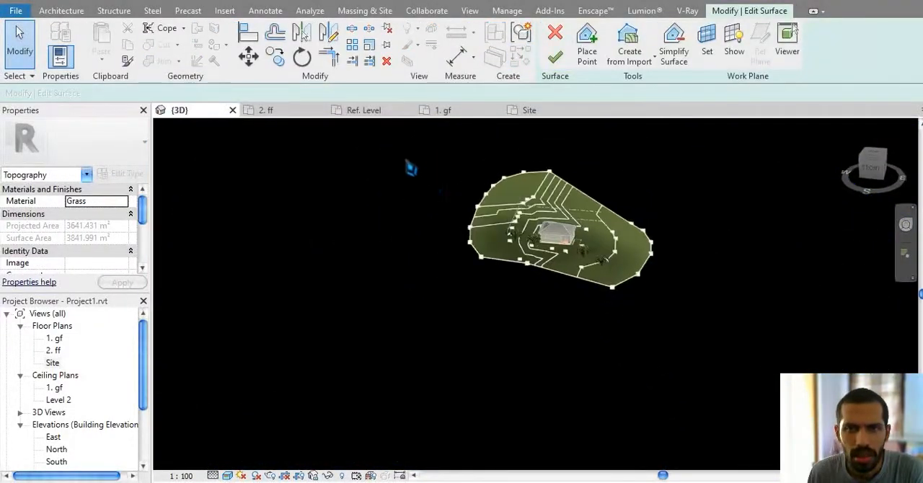
{"action": "left_click_drag", "start_coordinate": [388, 148], "coordinate": [786, 370]}
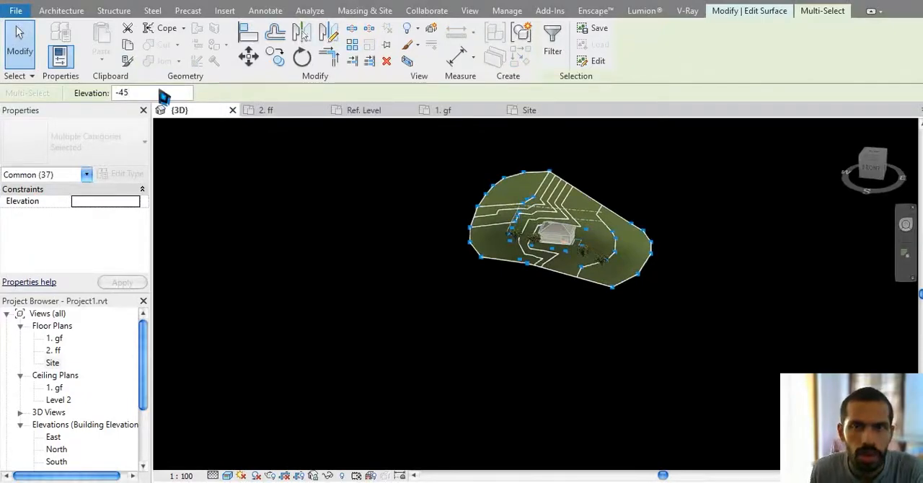
{"action": "key", "text": "Return"}
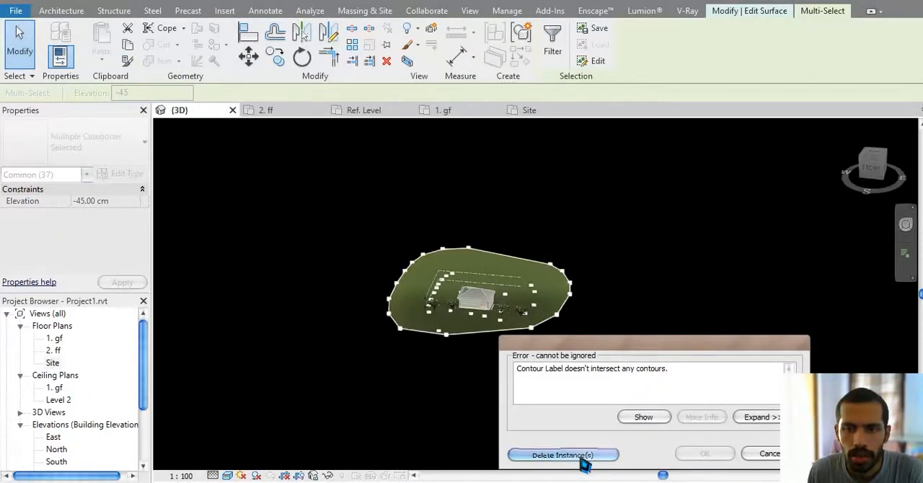
{"action": "left_click", "coordinate": [582, 459]}
{"action": "scroll", "coordinate": [498, 311], "scroll_direction": "up", "scroll_amount": 4}
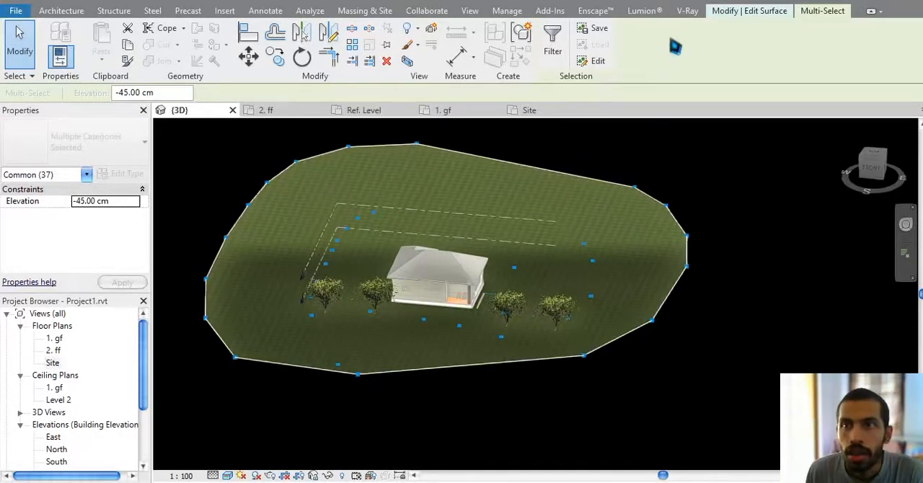
{"action": "left_click", "coordinate": [757, 11]}
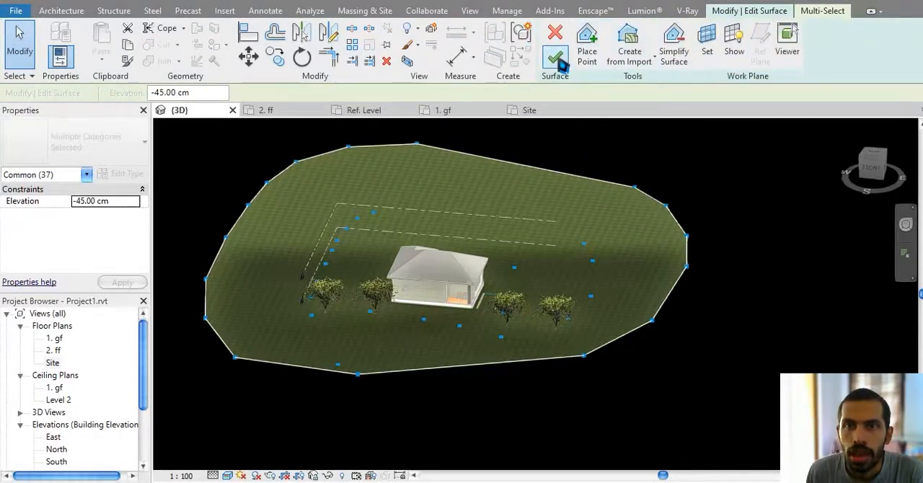
{"action": "left_click", "coordinate": [555, 59]}
Step: Load the M_Parking Island 1.rfa family from the Parking folder as a site component
{"action": "scroll", "coordinate": [510, 367], "scroll_direction": "up", "scroll_amount": 10}
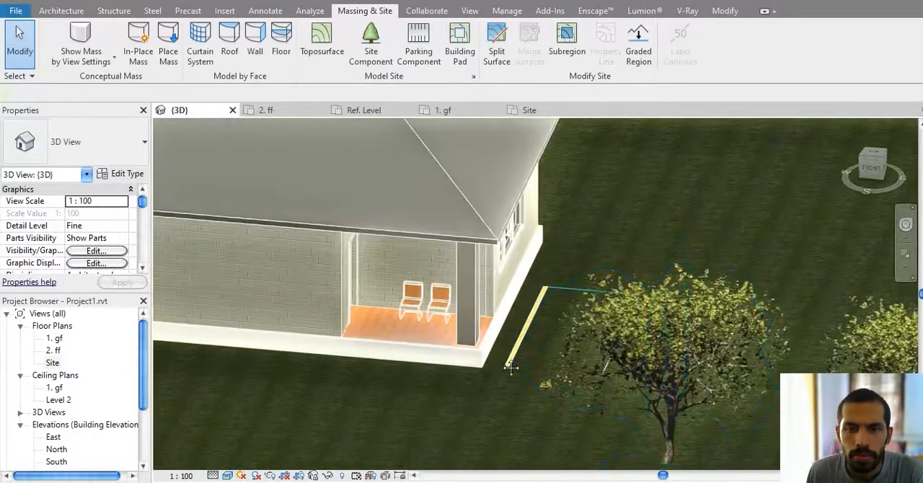
{"action": "scroll", "coordinate": [534, 357], "scroll_direction": "down", "scroll_amount": 4}
{"action": "left_click", "coordinate": [371, 44]}
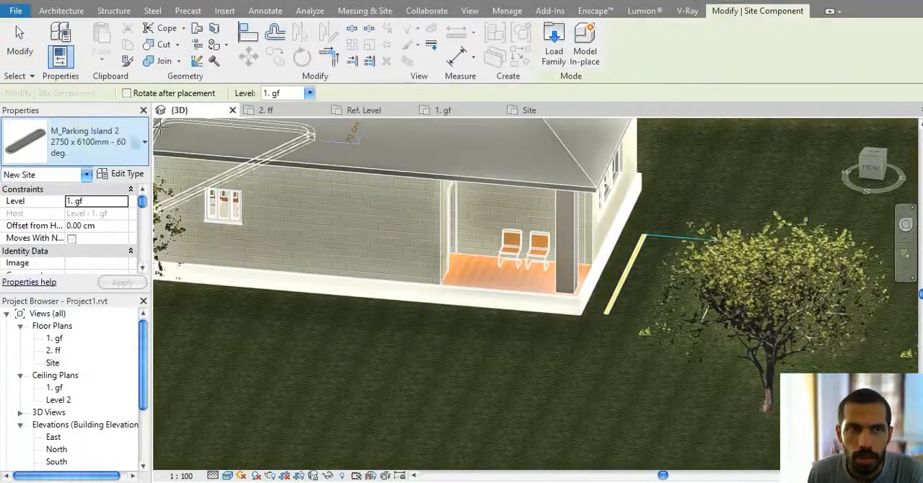
{"action": "left_click", "coordinate": [554, 44]}
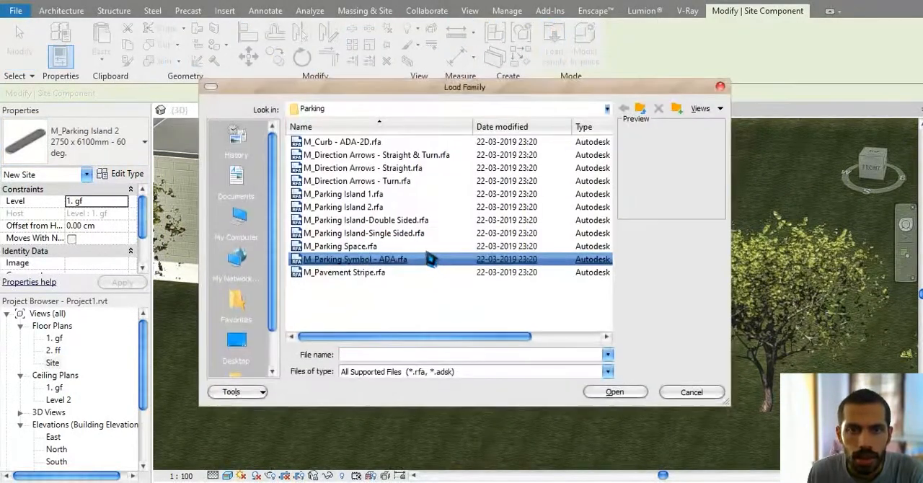
{"action": "scroll", "coordinate": [429, 260], "scroll_direction": "up", "scroll_amount": 3, "text": "ctrl"}
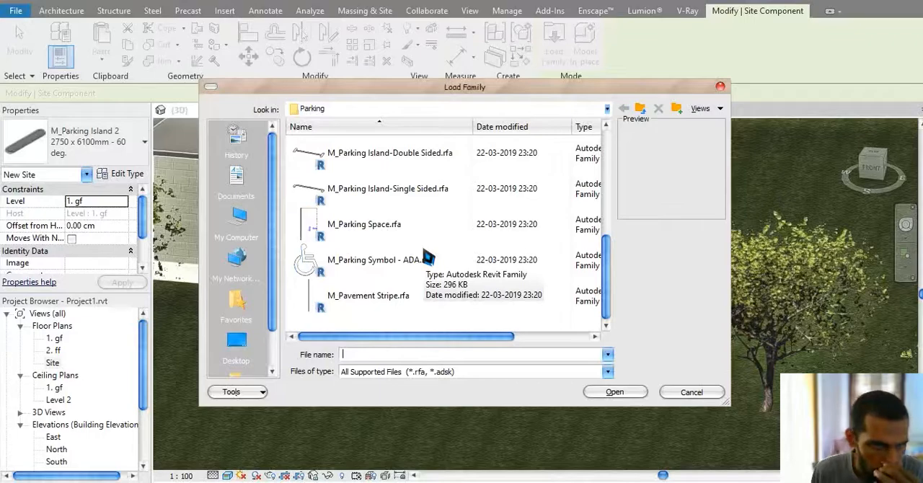
{"action": "scroll", "coordinate": [429, 259], "scroll_direction": "up", "scroll_amount": 3}
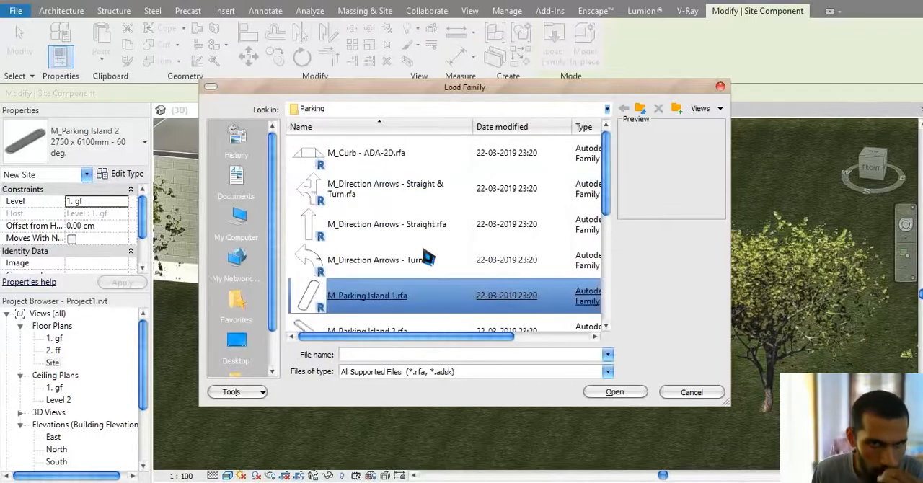
{"action": "left_click", "coordinate": [377, 296]}
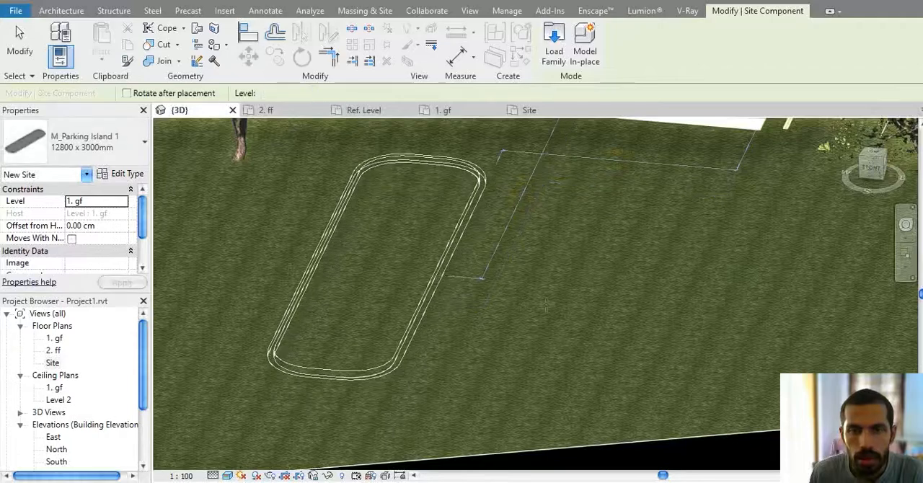
Step: Place a 12800 x 3000mm M_Parking Island 1 on the grass in front of the house and inspect its curb up close
{"action": "left_click", "coordinate": [442, 277]}
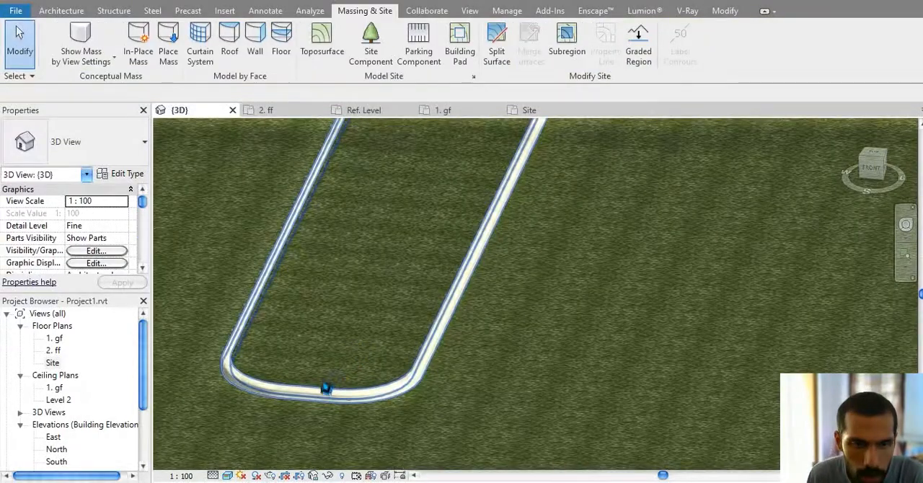
{"action": "left_click", "coordinate": [325, 385]}
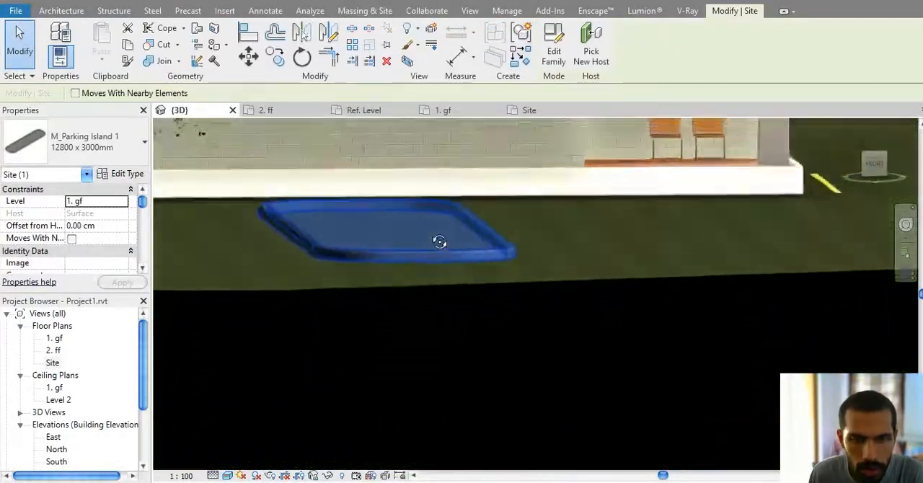
{"action": "key", "text": "Escape"}
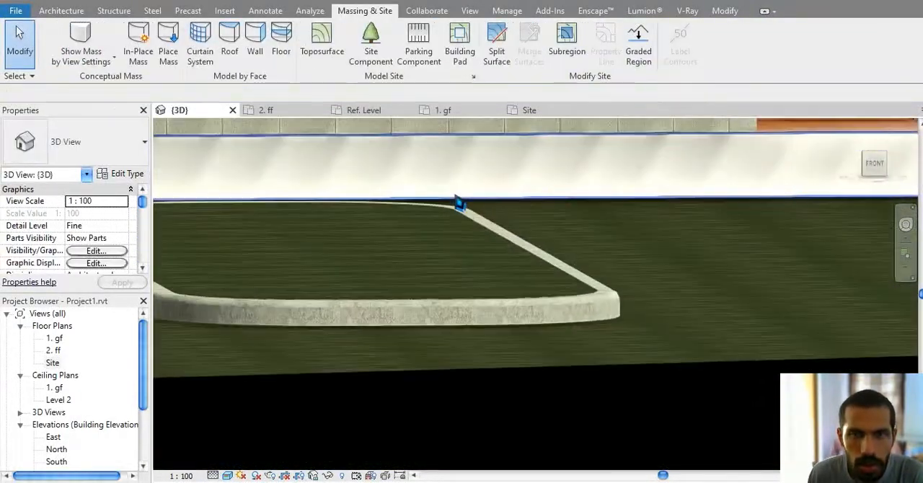
{"action": "scroll", "coordinate": [635, 316], "scroll_direction": "up", "scroll_amount": 6}
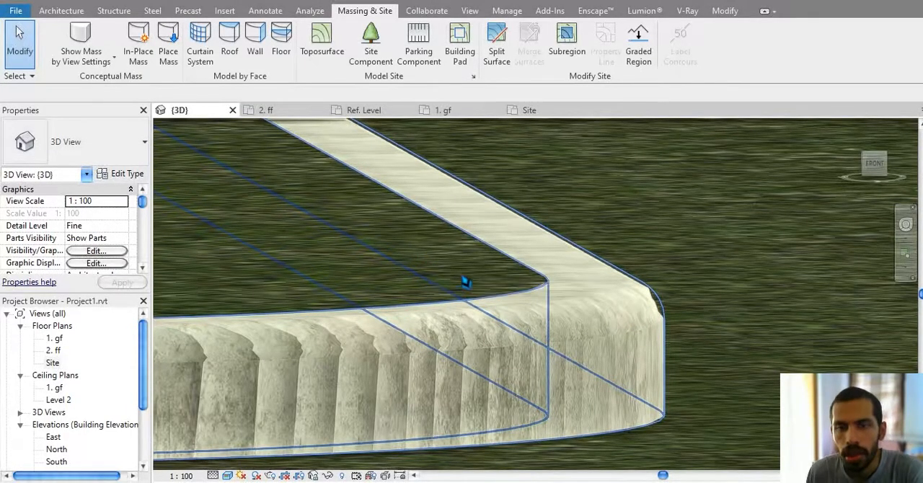
{"action": "scroll", "coordinate": [451, 267], "scroll_direction": "down", "scroll_amount": 4}
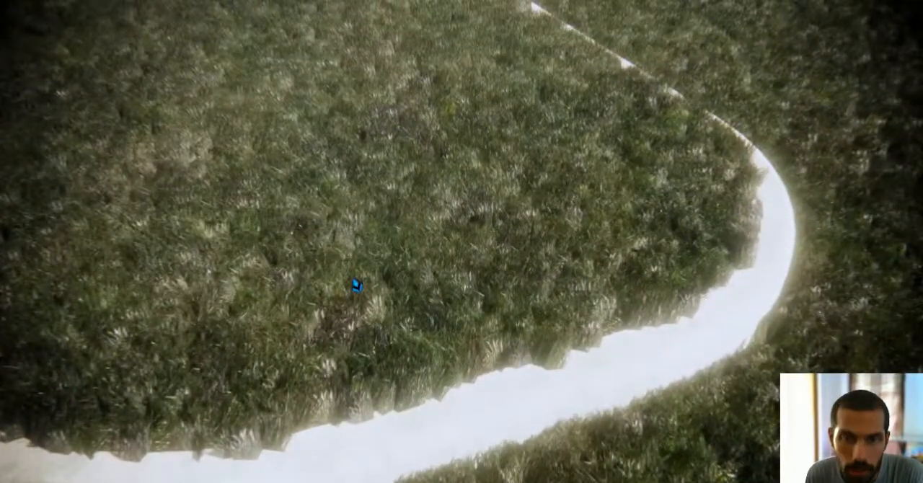
Step: Switch back to Revit and change the toposurface material to Vinyl Composition Tile, searching the materials for "tile"
{"action": "key", "text": "alt+Tab"}
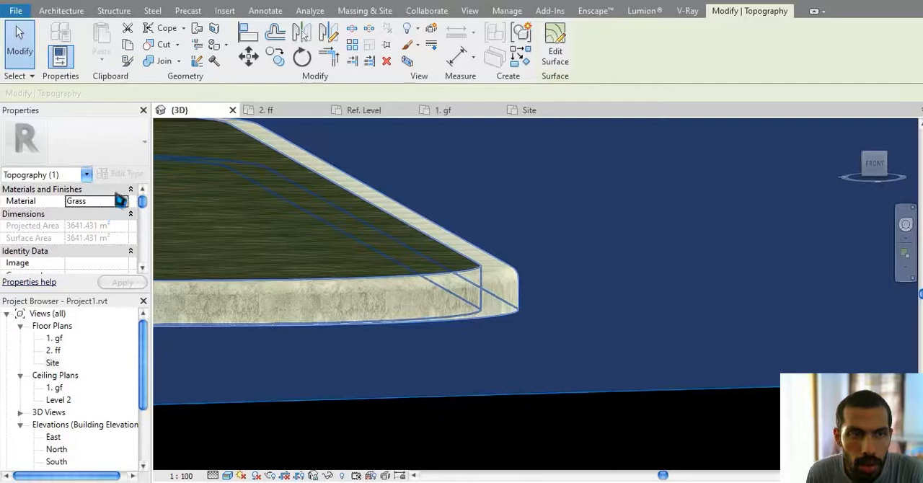
{"action": "left_click", "coordinate": [123, 207]}
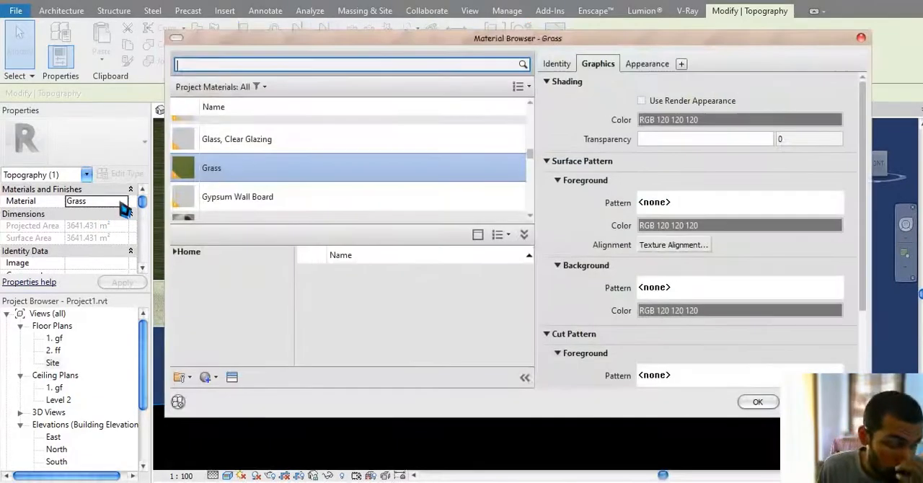
{"action": "type", "text": "t"}
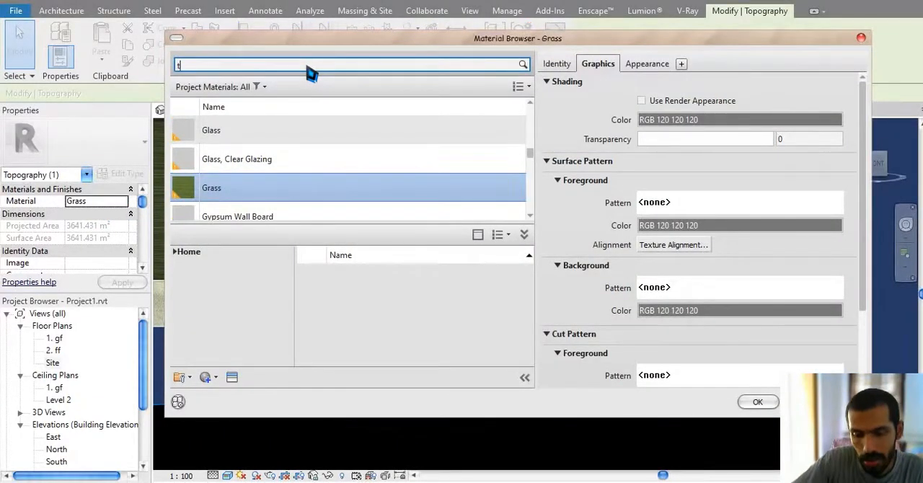
{"action": "type", "text": "ile"}
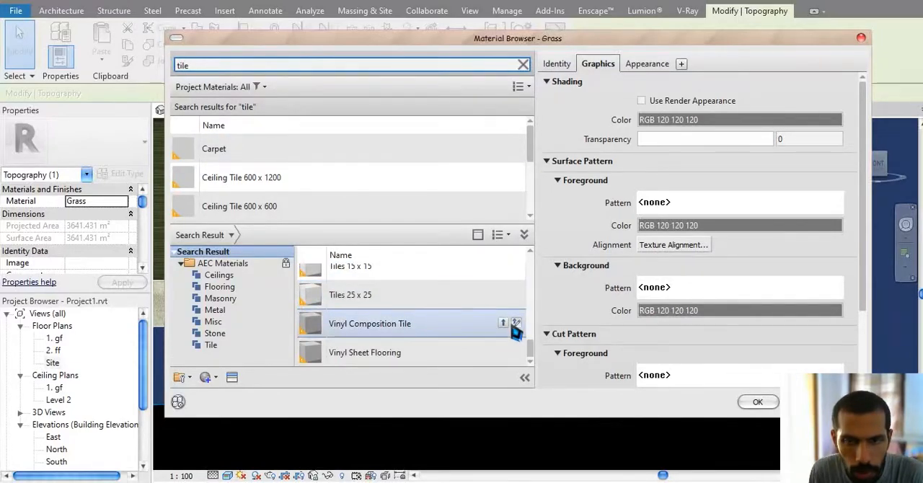
{"action": "left_click", "coordinate": [504, 323]}
{"action": "left_click", "coordinate": [755, 402]}
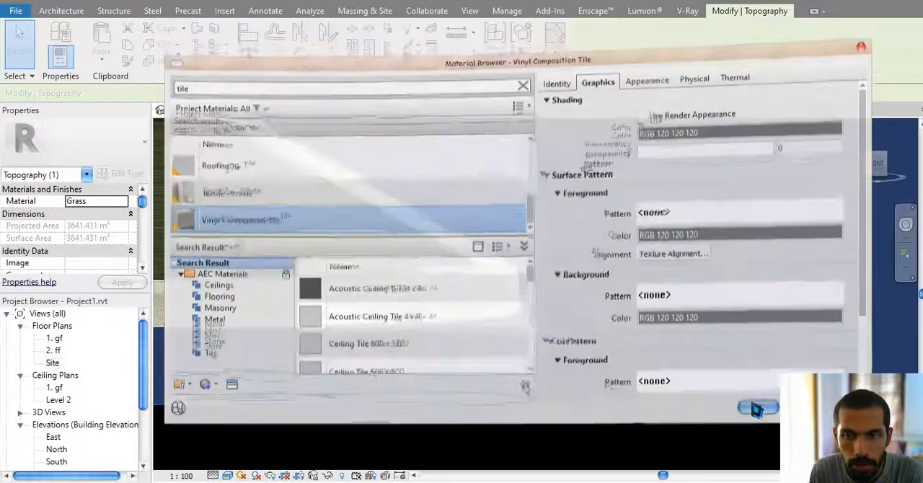
Step: Switch to the live rendering and examine the ground material around the parking island, trees and house
{"action": "left_click", "coordinate": [602, 443]}
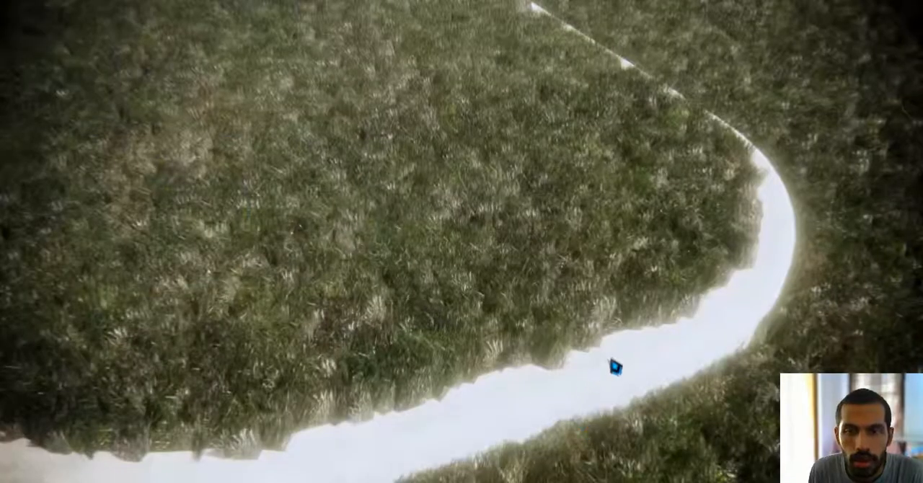
{"action": "key", "text": "w"}
{"action": "left_click_drag", "start_coordinate": [578, 369], "coordinate": [474, 194]}
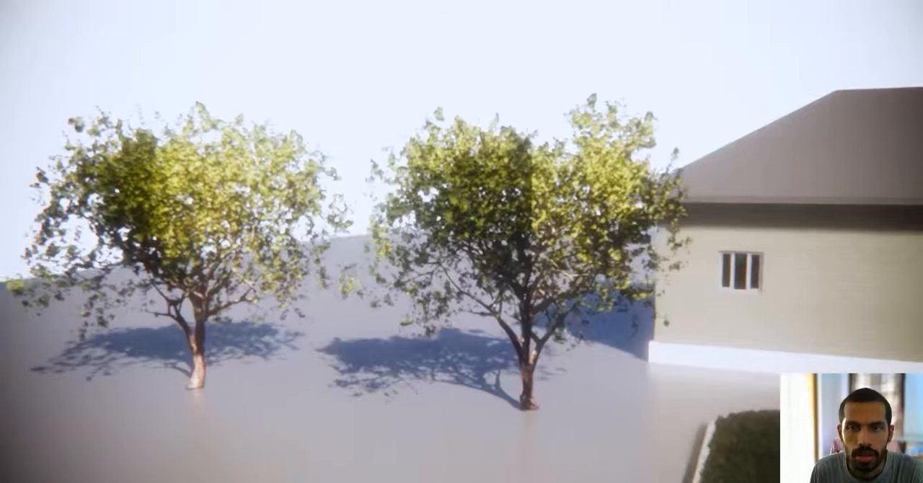
{"action": "key", "text": "w"}
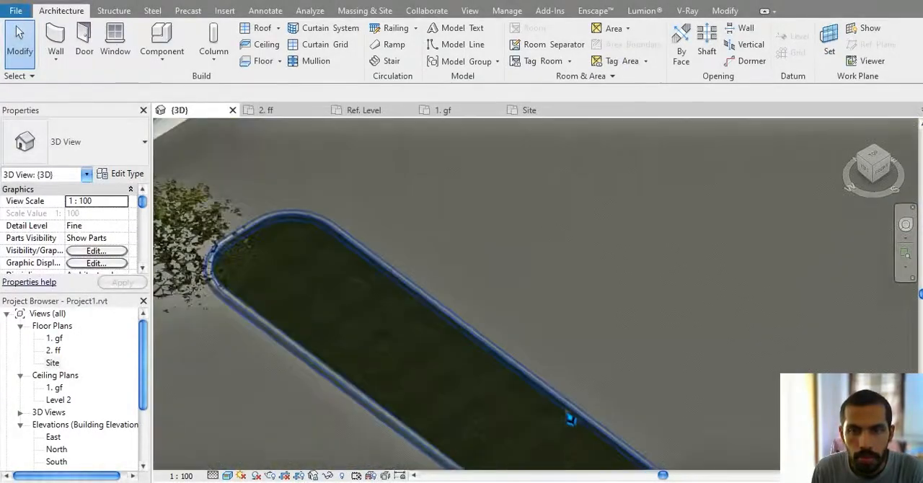
Step: Return to the Revit 3D view and set its visual style to Shaded
{"action": "scroll", "coordinate": [569, 418], "scroll_direction": "down", "scroll_amount": 3}
{"action": "middle_click_drag", "start_coordinate": [569, 417], "coordinate": [390, 326]}
{"action": "scroll", "coordinate": [484, 391], "scroll_direction": "down", "scroll_amount": 2}
{"action": "left_click", "coordinate": [230, 477]}
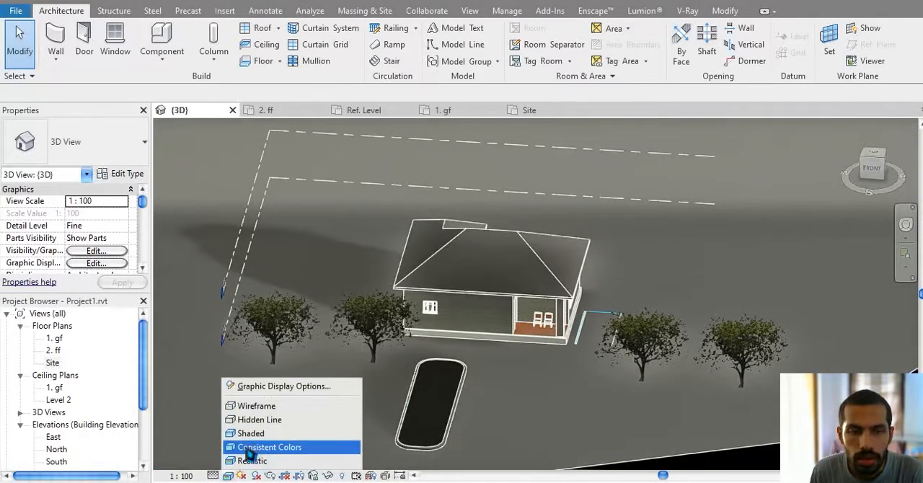
{"action": "left_click", "coordinate": [243, 435]}
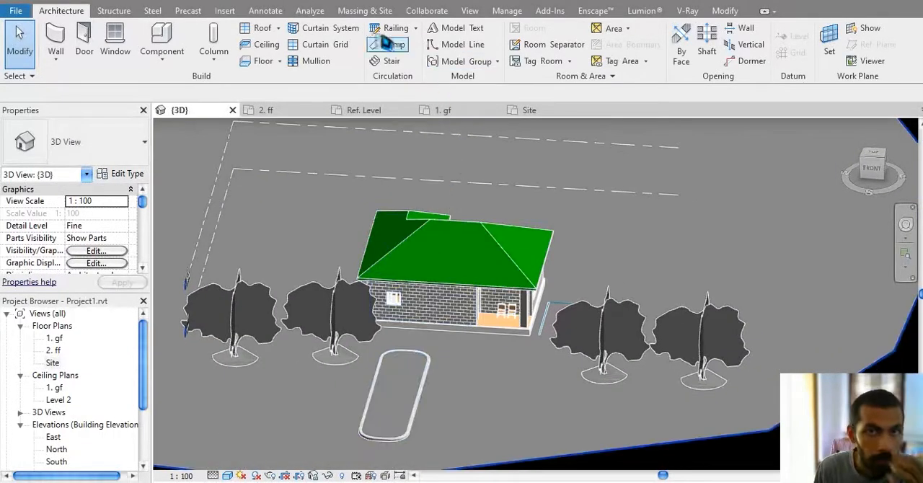
Step: Delete the two trees standing on the veranda side of the house
{"action": "left_click", "coordinate": [362, 10]}
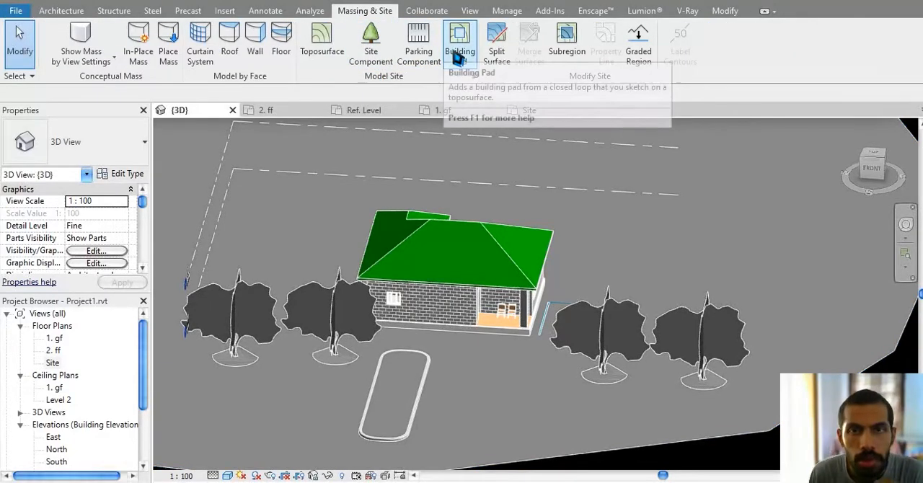
{"action": "middle_click_drag", "start_coordinate": [500, 234], "coordinate": [393, 198]}
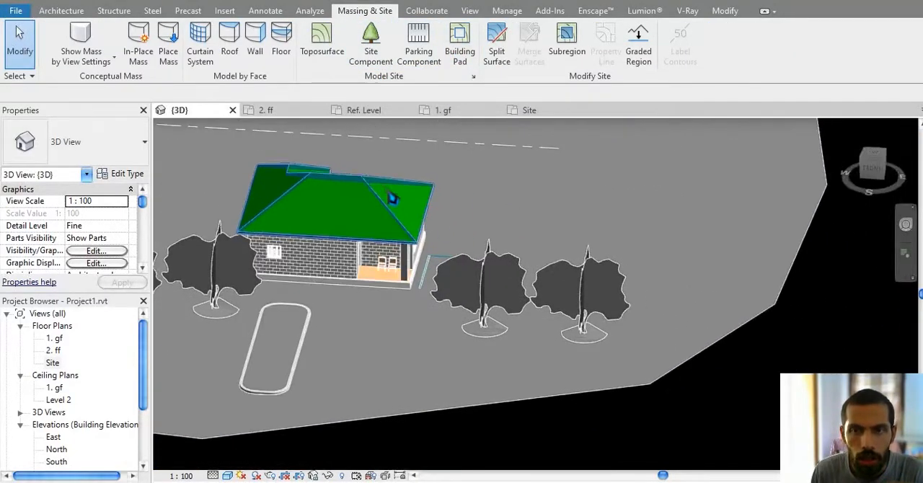
{"action": "left_click", "coordinate": [487, 274]}
{"action": "key", "text": "Delete"}
{"action": "left_click", "coordinate": [592, 294]}
{"action": "key", "text": "Delete"}
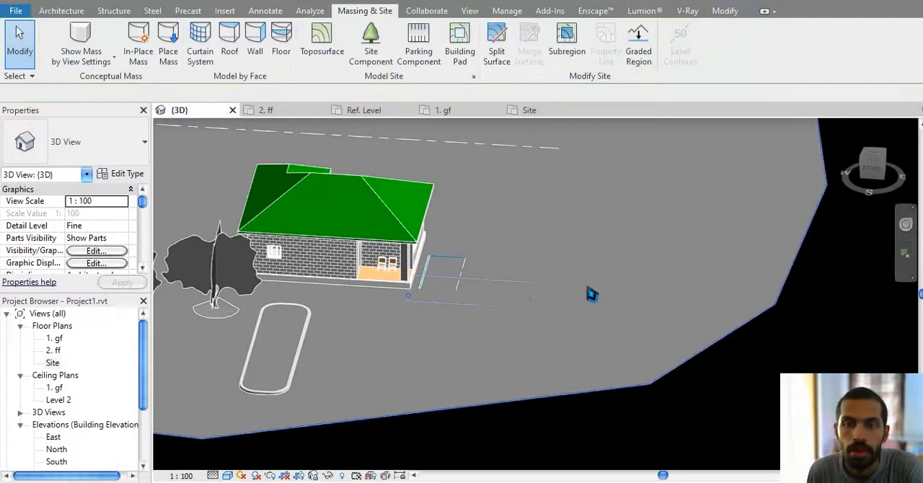
Step: Create a rectangular building pad about 420 x 820 cm on level 1. gf, on the open ground near the veranda corner
{"action": "middle_click_drag", "start_coordinate": [583, 246], "coordinate": [565, 259]}
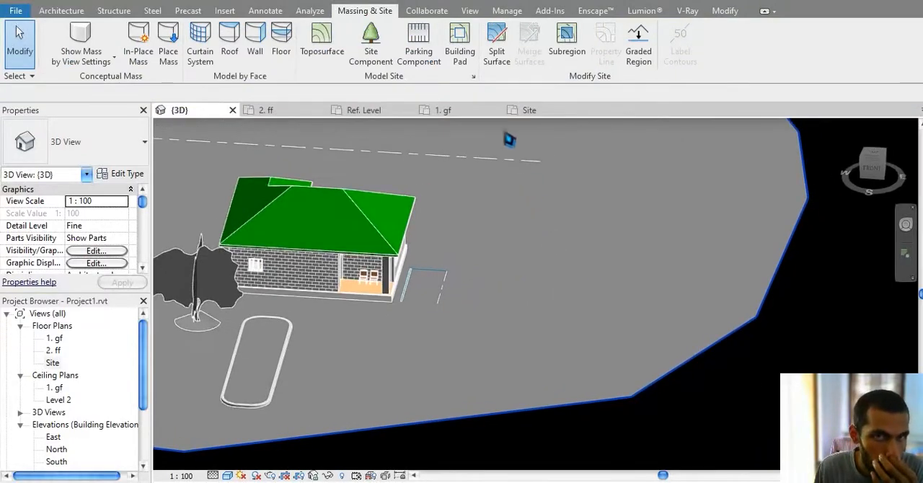
{"action": "left_click", "coordinate": [462, 45]}
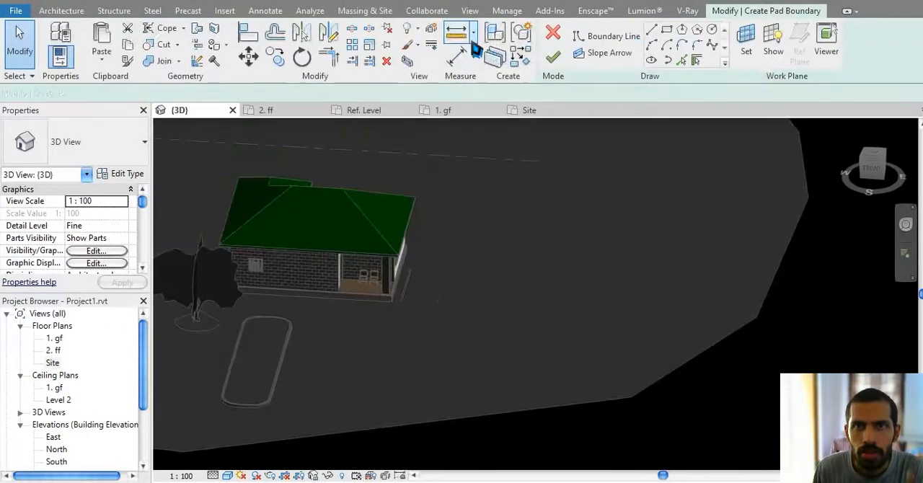
{"action": "left_click", "coordinate": [667, 30]}
{"action": "left_click", "coordinate": [503, 387]}
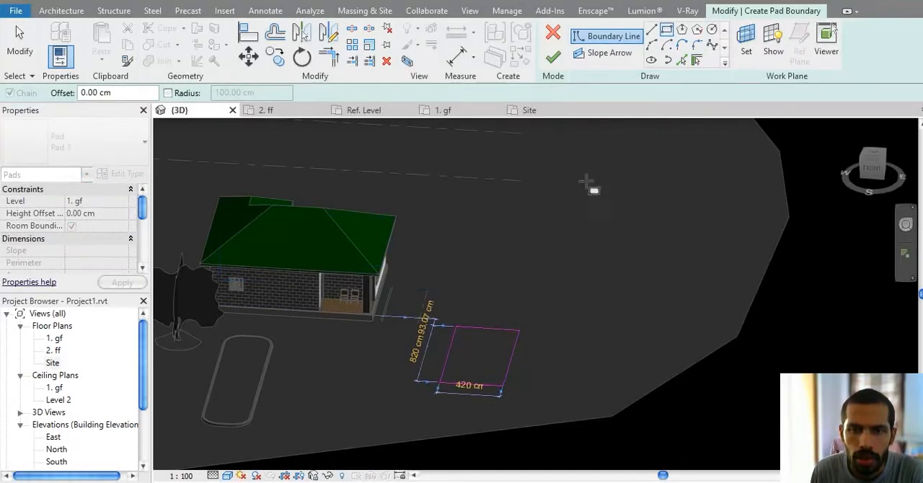
{"action": "left_click", "coordinate": [553, 57]}
{"action": "left_click", "coordinate": [540, 353]}
{"action": "scroll", "coordinate": [526, 375], "scroll_direction": "up", "scroll_amount": 8}
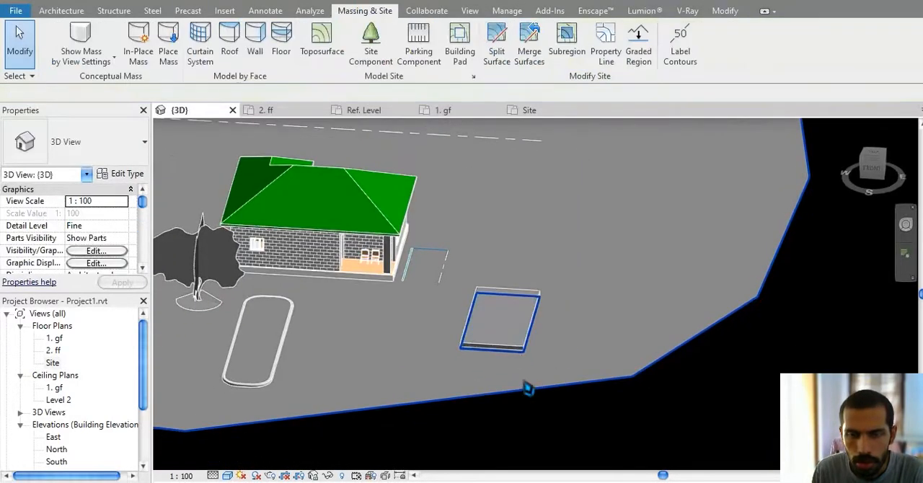
{"action": "scroll", "coordinate": [527, 382], "scroll_direction": "down", "scroll_amount": 6}
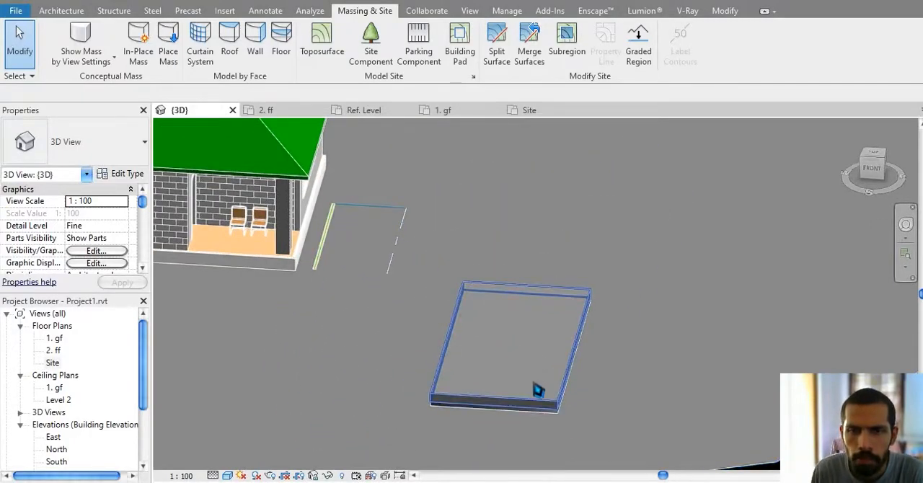
Step: Set the rectangular building pad's height offset to -400 cm to sink it into a deep pit
{"action": "scroll", "coordinate": [509, 396], "scroll_direction": "up", "scroll_amount": 5}
{"action": "scroll", "coordinate": [505, 389], "scroll_direction": "down", "scroll_amount": 3}
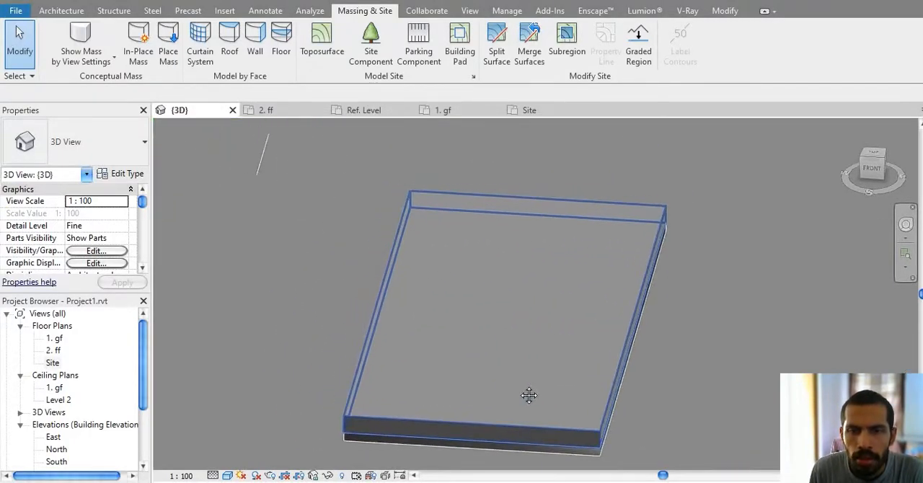
{"action": "left_click", "coordinate": [491, 363]}
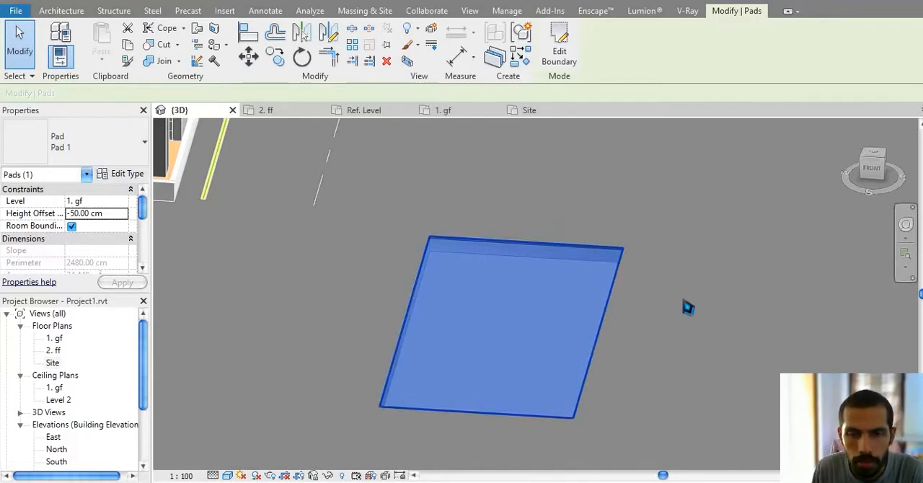
{"action": "left_click", "coordinate": [123, 215]}
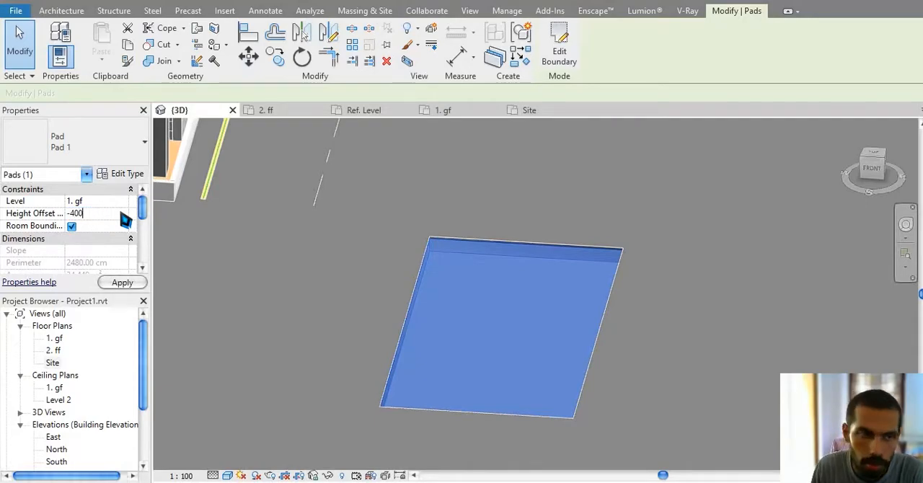
{"action": "key", "text": "Escape"}
{"action": "middle_click_drag", "start_coordinate": [555, 326], "coordinate": [522, 195], "text": "shift"}
{"action": "left_click", "coordinate": [511, 298]}
{"action": "middle_click_drag", "start_coordinate": [505, 305], "coordinate": [375, 388], "text": "shift"}
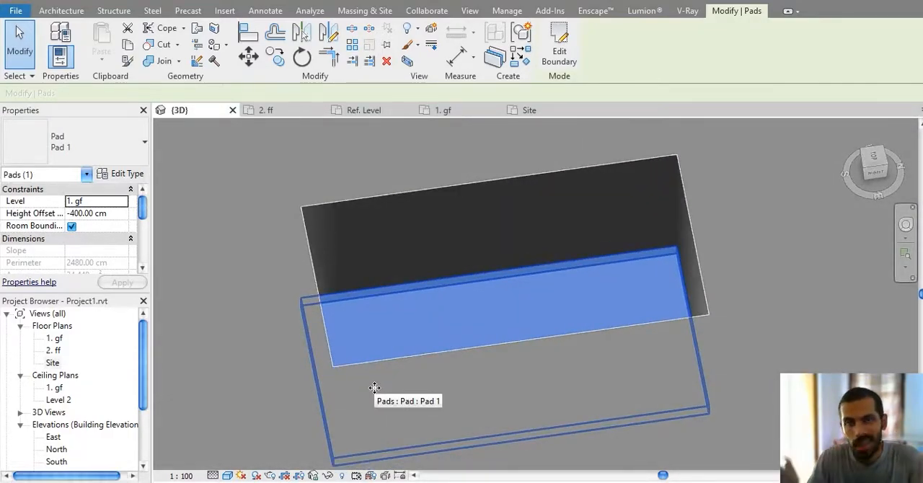
{"action": "scroll", "coordinate": [375, 388], "scroll_direction": "down", "scroll_amount": 2}
Step: Close the 2. ff view and create a rectangular Generic 150mm floor about 470 x 480 cm on level 1. gf beside the pit
{"action": "left_click", "coordinate": [67, 14]}
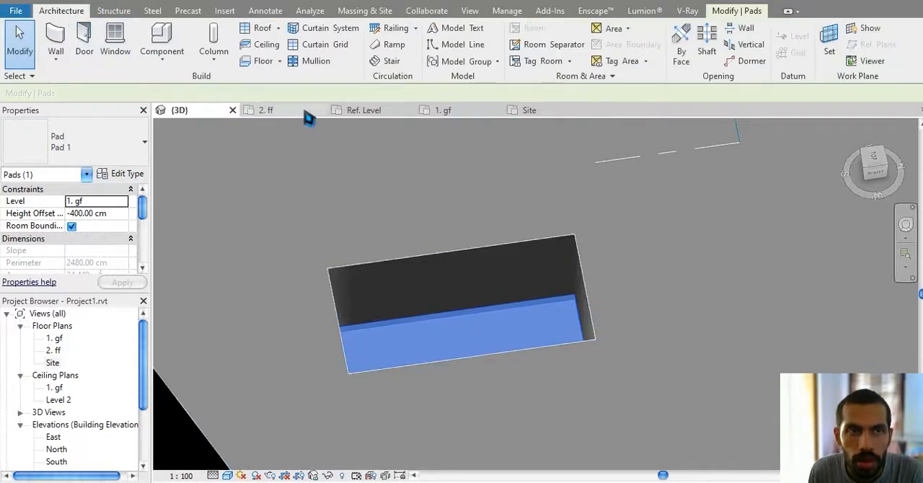
{"action": "left_click", "coordinate": [317, 111]}
{"action": "left_click", "coordinate": [263, 62]}
{"action": "middle_click_drag", "start_coordinate": [426, 206], "coordinate": [349, 241]}
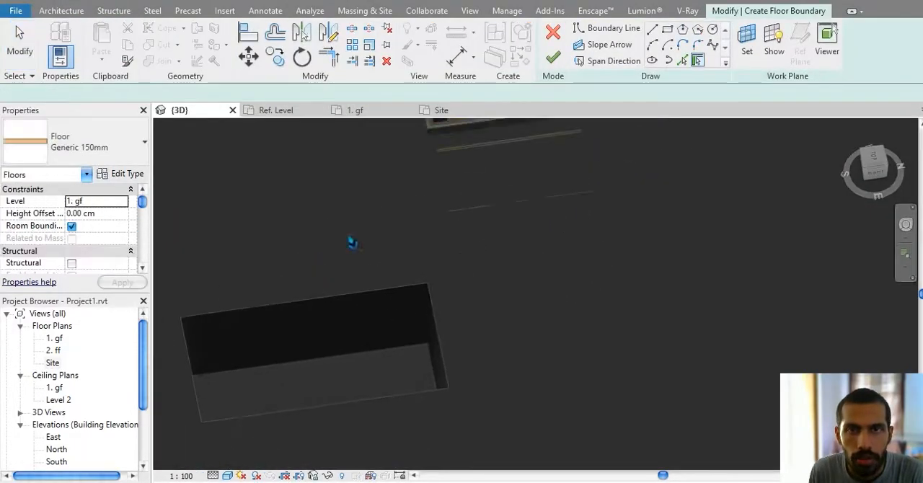
{"action": "left_click", "coordinate": [582, 229]}
{"action": "left_click", "coordinate": [748, 329]}
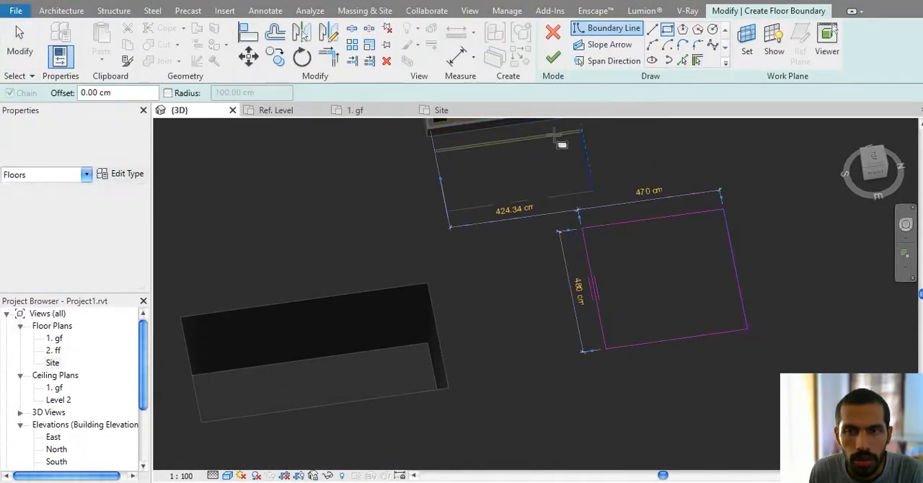
{"action": "left_click", "coordinate": [554, 60]}
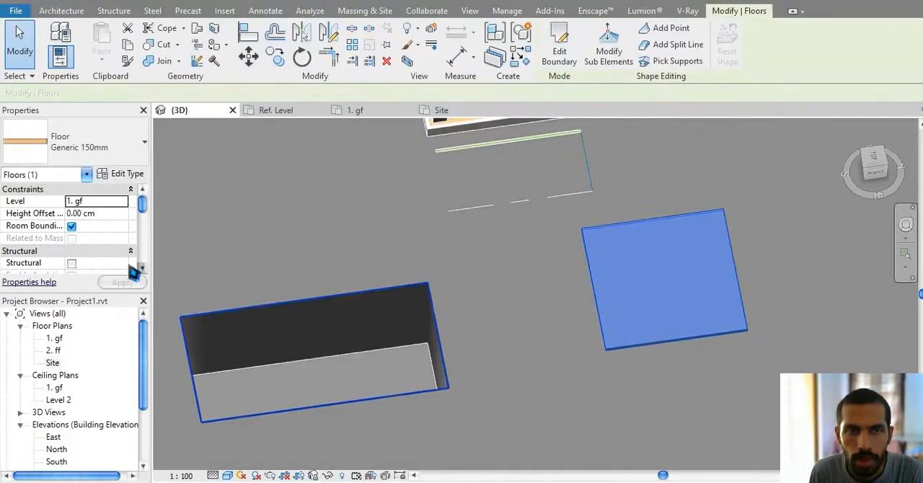
Step: Set the new floor's height offset to -500 cm
{"action": "left_click", "coordinate": [112, 215]}
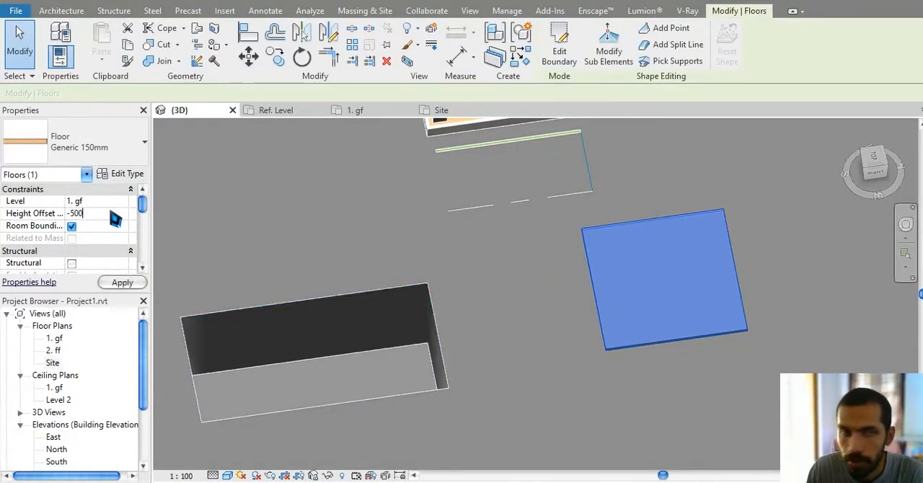
{"action": "key", "text": "Return"}
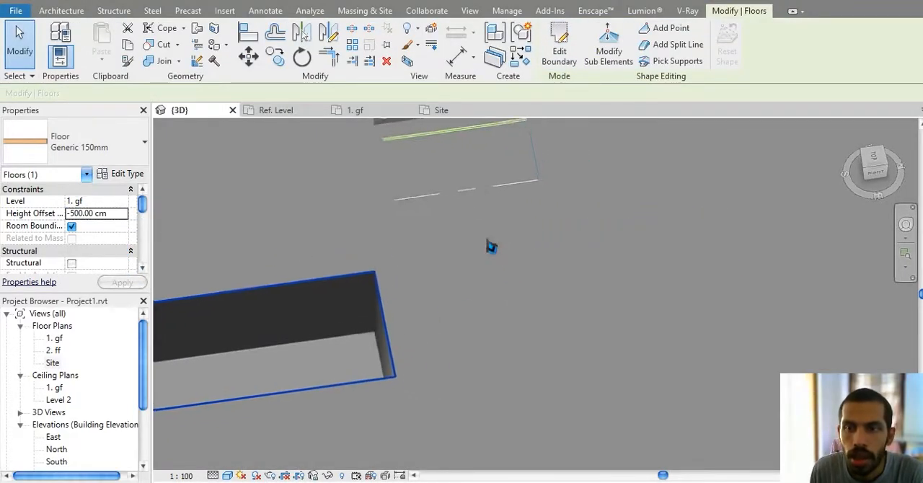
{"action": "middle_click_drag", "start_coordinate": [574, 287], "coordinate": [361, 275], "text": "shift"}
Step: Edit the building pad's boundary, stretching it to about 1890 cm long and widening it into a much larger rectangle
{"action": "left_click", "coordinate": [400, 346]}
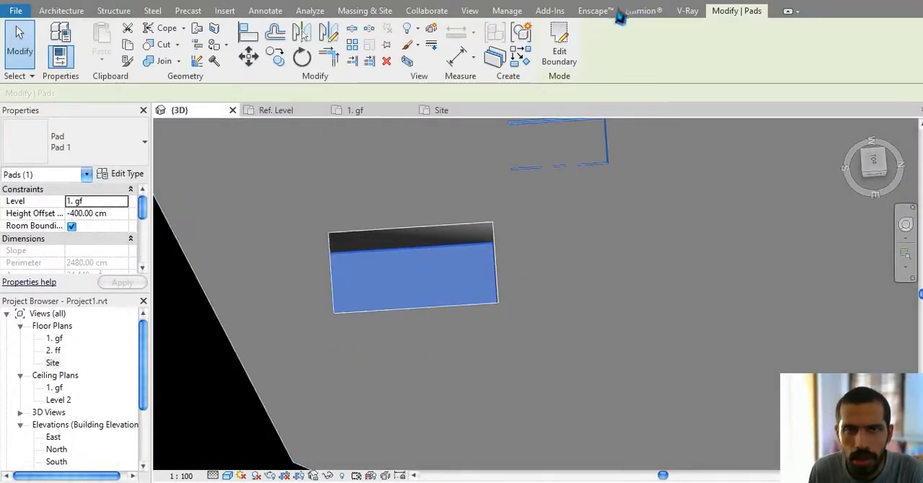
{"action": "left_click", "coordinate": [574, 42]}
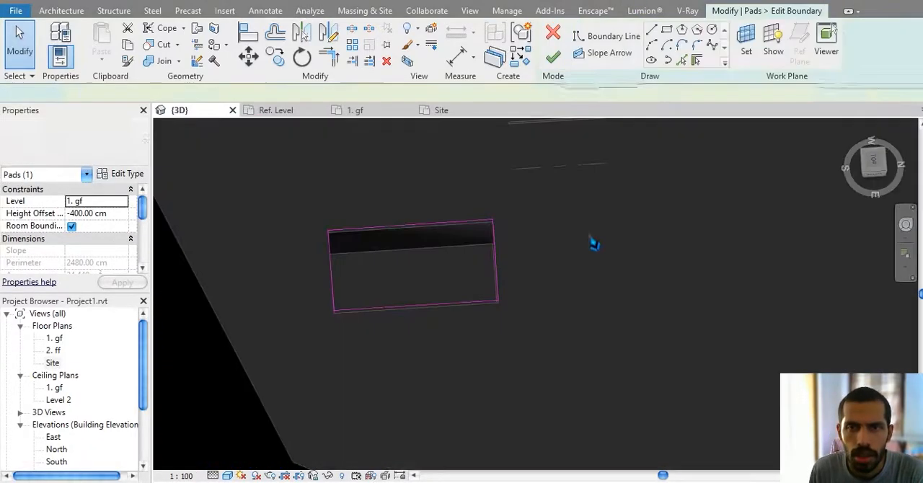
{"action": "left_click", "coordinate": [495, 261]}
{"action": "left_click_drag", "start_coordinate": [495, 255], "coordinate": [707, 252]}
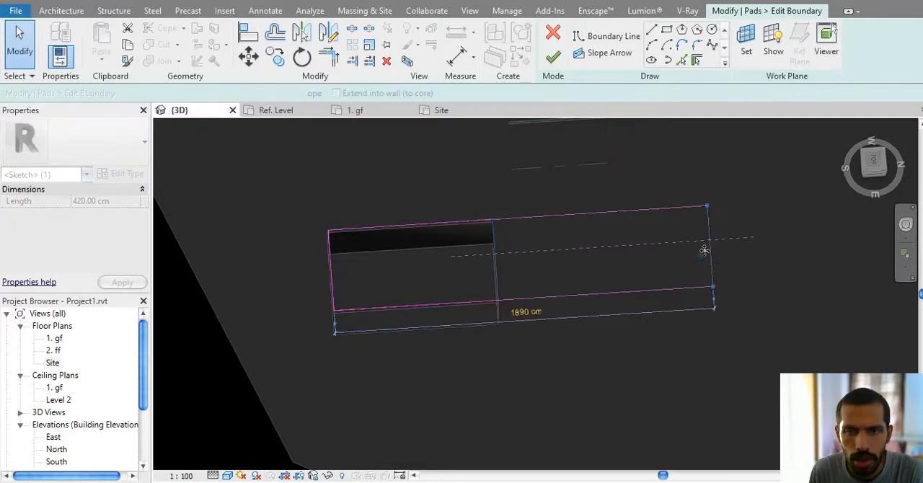
{"action": "left_click", "coordinate": [540, 298]}
{"action": "left_click_drag", "start_coordinate": [542, 298], "coordinate": [562, 431]}
{"action": "middle_click_drag", "start_coordinate": [565, 326], "coordinate": [555, 248]}
{"action": "left_click", "coordinate": [553, 66]}
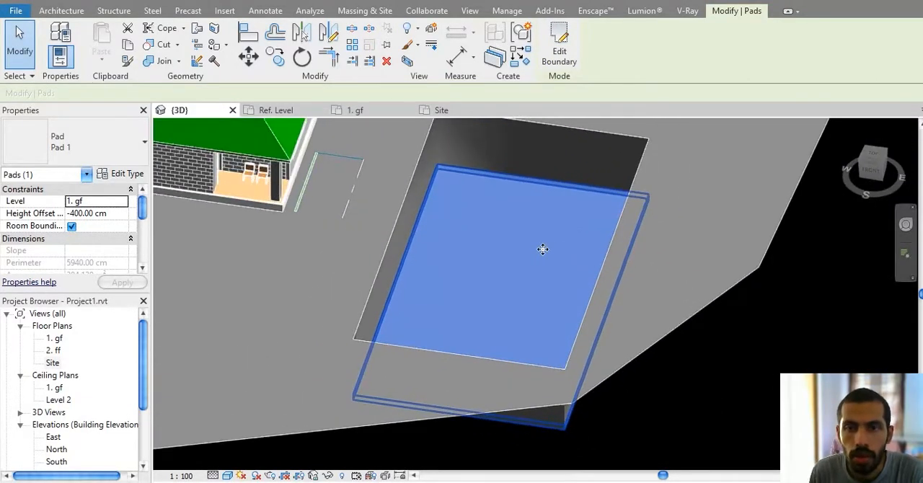
Step: Edit the structure of pad type Pad 1 and search the materials for "water" for its structure layer
{"action": "left_click", "coordinate": [119, 165]}
{"action": "left_click", "coordinate": [123, 177]}
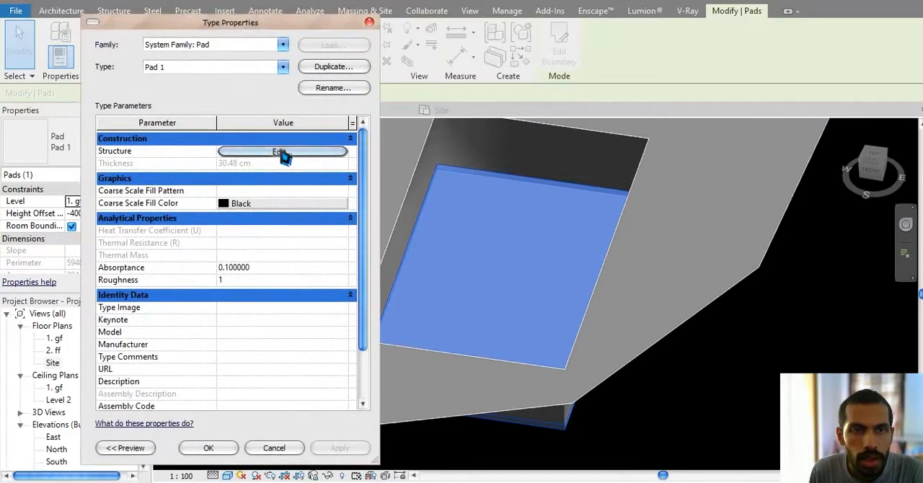
{"action": "left_click", "coordinate": [286, 154]}
{"action": "left_click", "coordinate": [233, 150]}
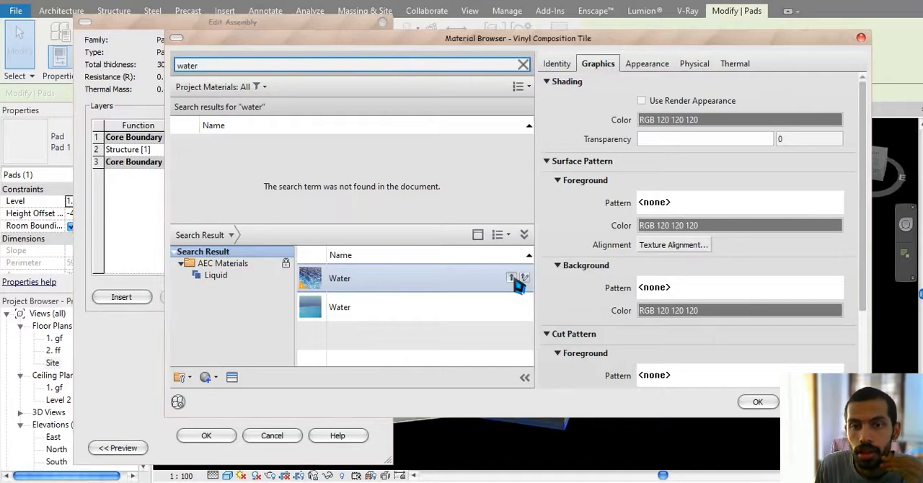
Step: Add the clear Water library material to the project and set its appearance's index of refraction to Water
{"action": "left_click", "coordinate": [511, 307]}
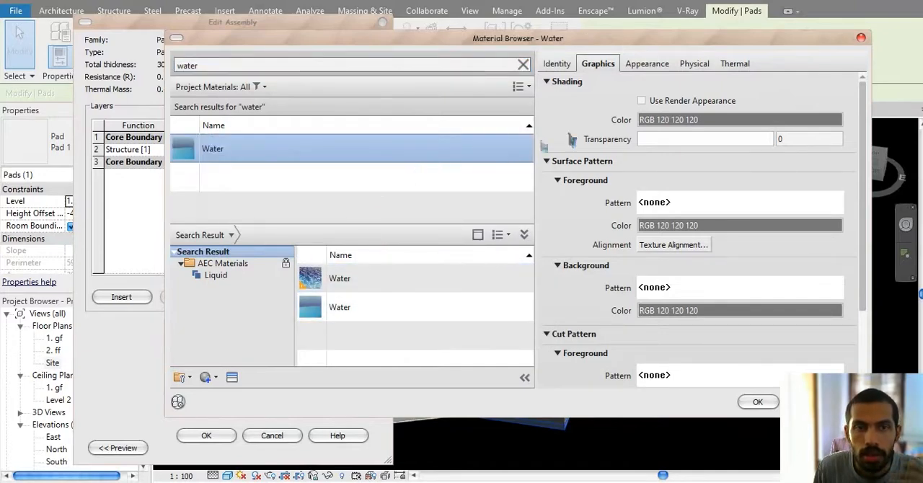
{"action": "left_click", "coordinate": [658, 66]}
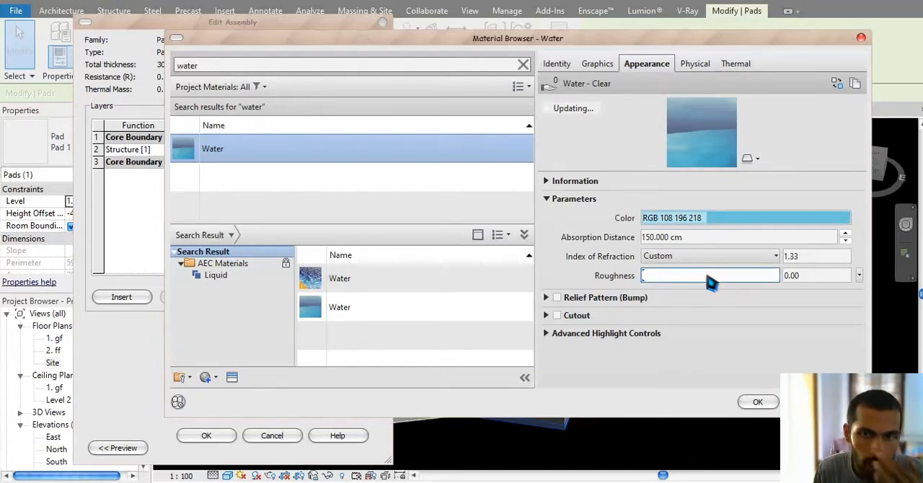
{"action": "left_click", "coordinate": [674, 260]}
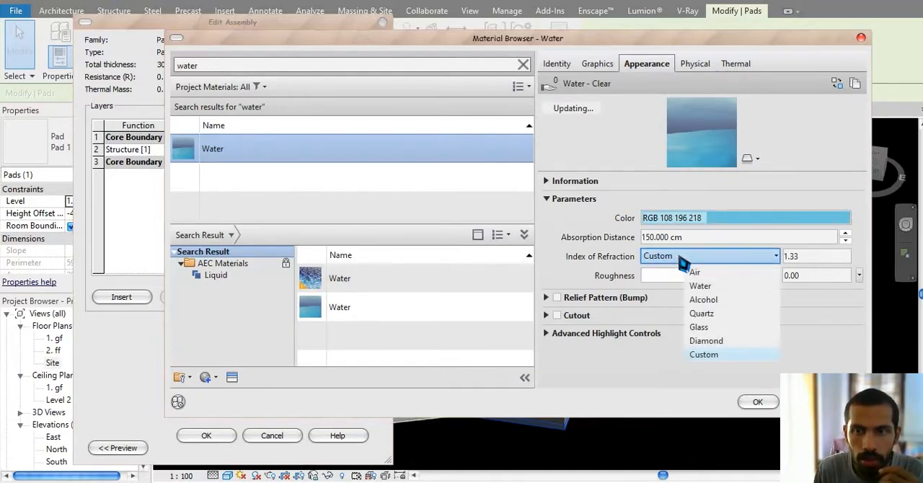
{"action": "left_click", "coordinate": [729, 289]}
{"action": "left_click", "coordinate": [707, 239]}
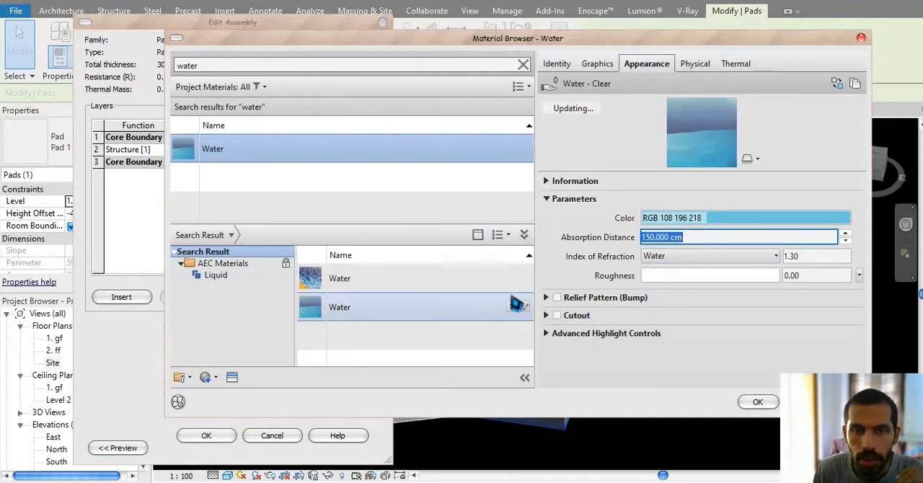
Step: Replace the material with the wavy library Water, set its water type to Swimming Pool, and assign it to the pad's structure layer
{"action": "left_click", "coordinate": [517, 305]}
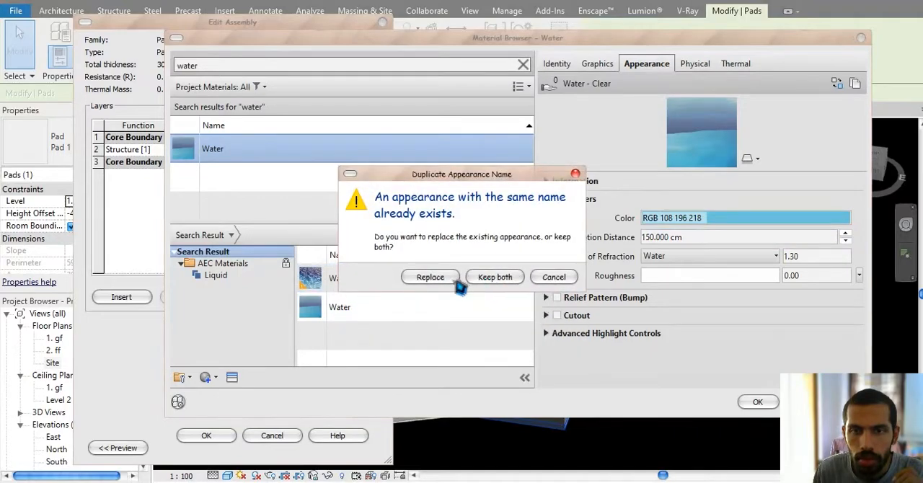
{"action": "left_click", "coordinate": [433, 278]}
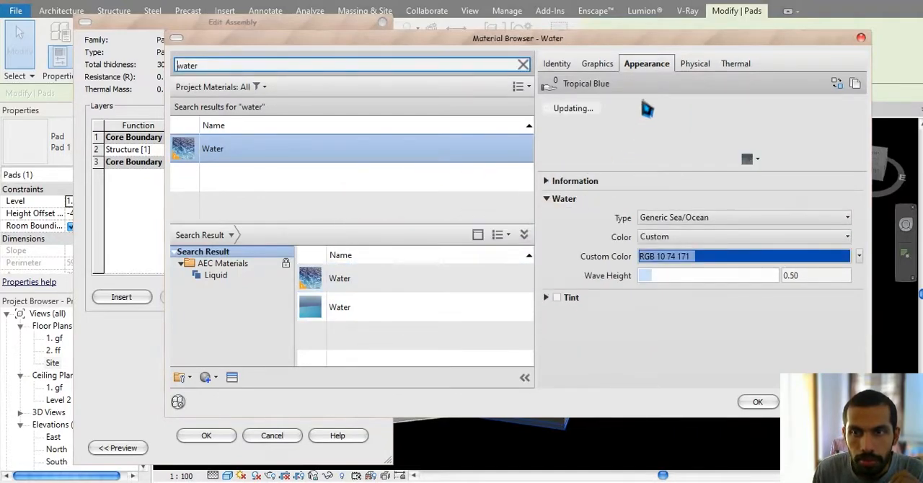
{"action": "left_click", "coordinate": [837, 217]}
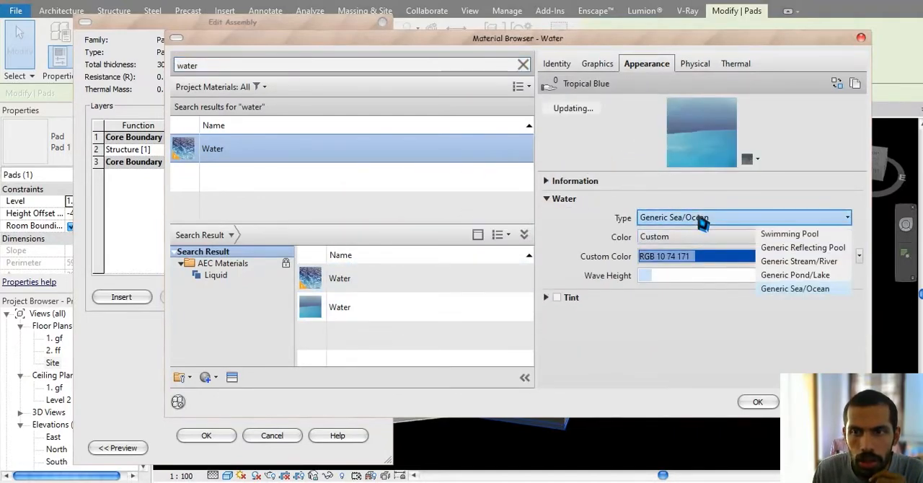
{"action": "left_click", "coordinate": [790, 233]}
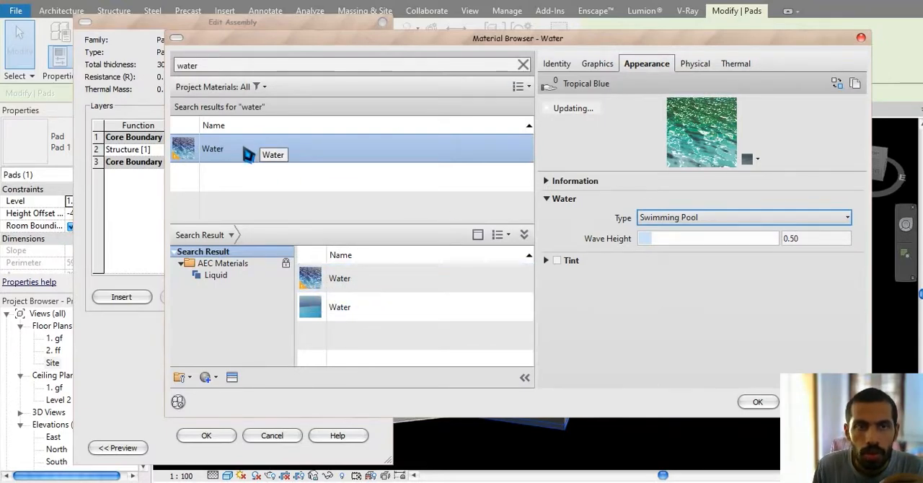
{"action": "left_click", "coordinate": [681, 218]}
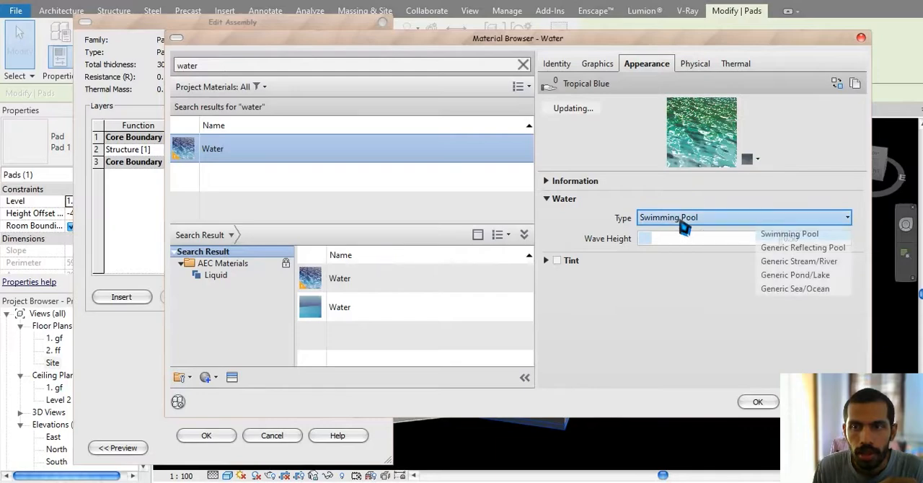
{"action": "left_click", "coordinate": [618, 337]}
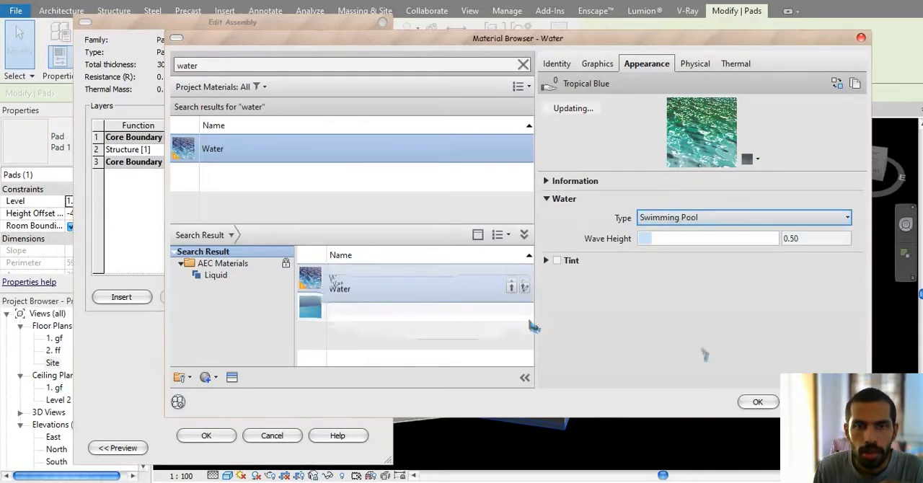
{"action": "left_click", "coordinate": [757, 402]}
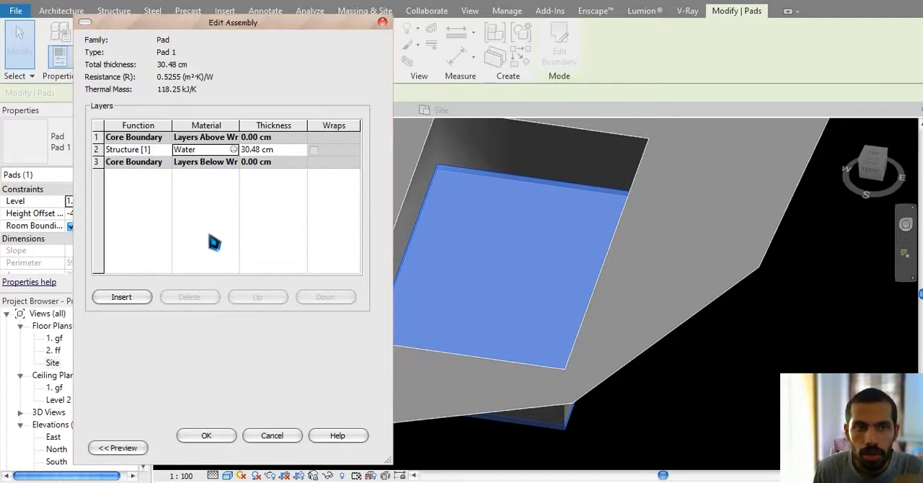
Step: Add a 10 cm Tile, Stone and Ceramic mix layer beneath the Water layer and set the Water thickness to 185 cm
{"action": "left_click", "coordinate": [122, 299]}
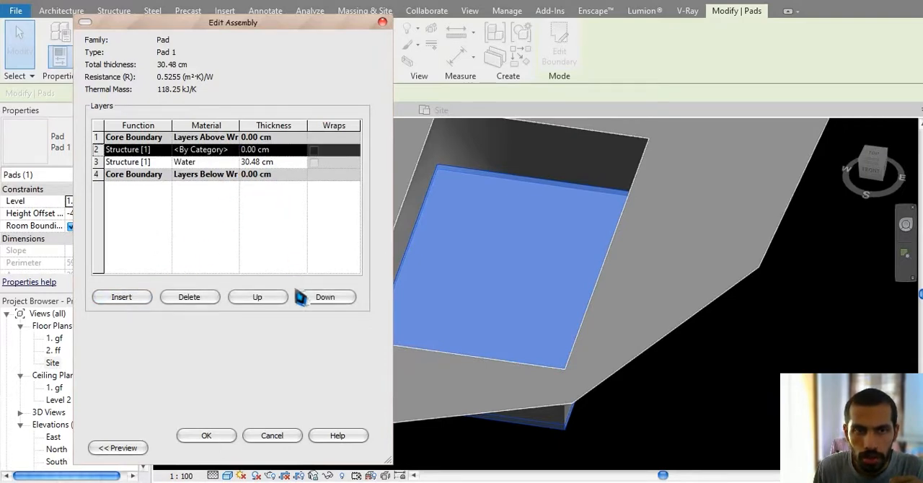
{"action": "left_click", "coordinate": [339, 299]}
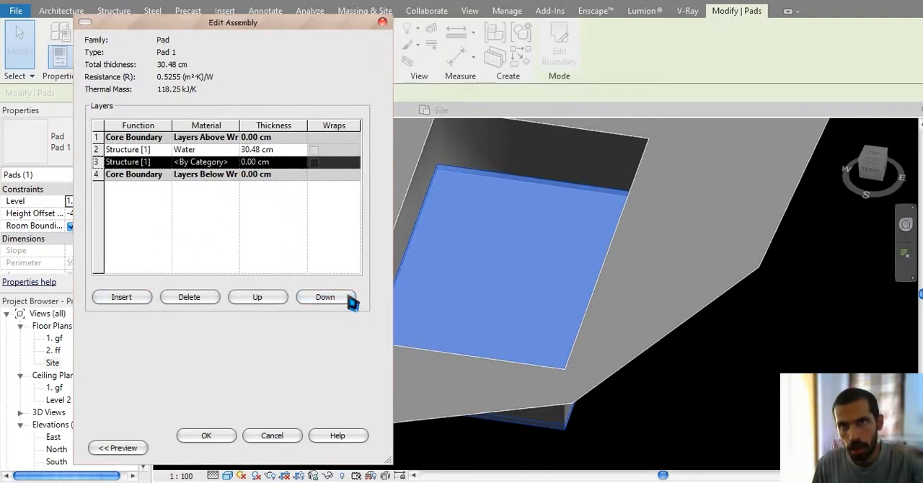
{"action": "left_click", "coordinate": [269, 164]}
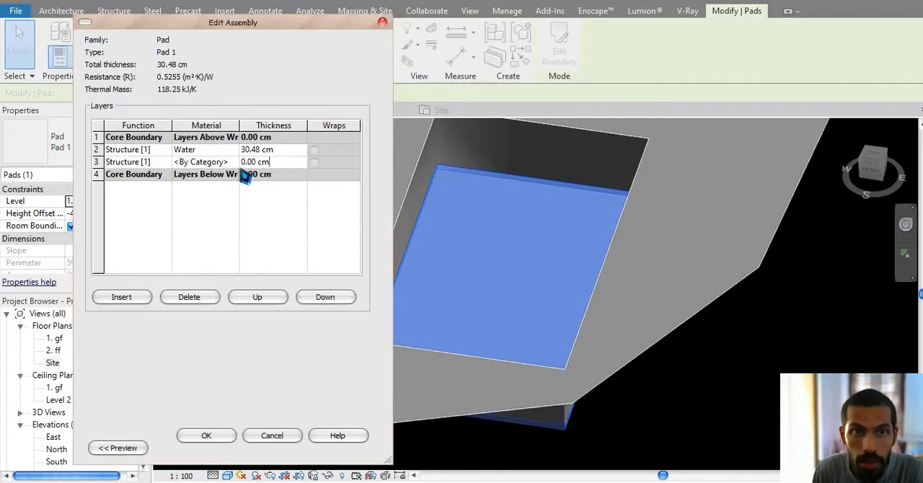
{"action": "left_click", "coordinate": [237, 163]}
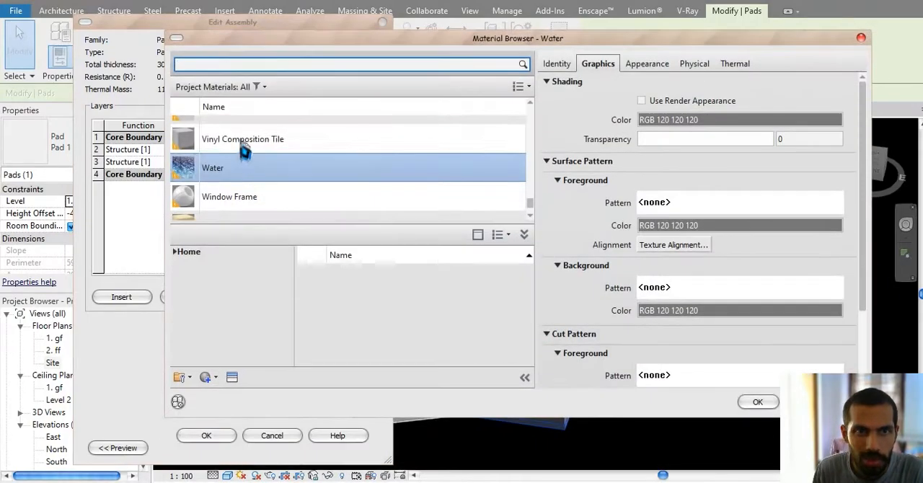
{"action": "left_click", "coordinate": [243, 67]}
{"action": "type", "text": "tiles"}
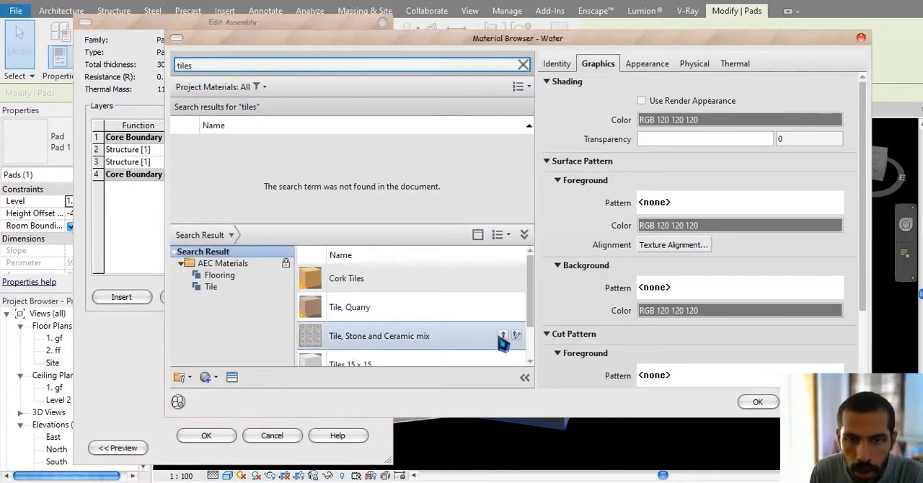
{"action": "left_click", "coordinate": [501, 337]}
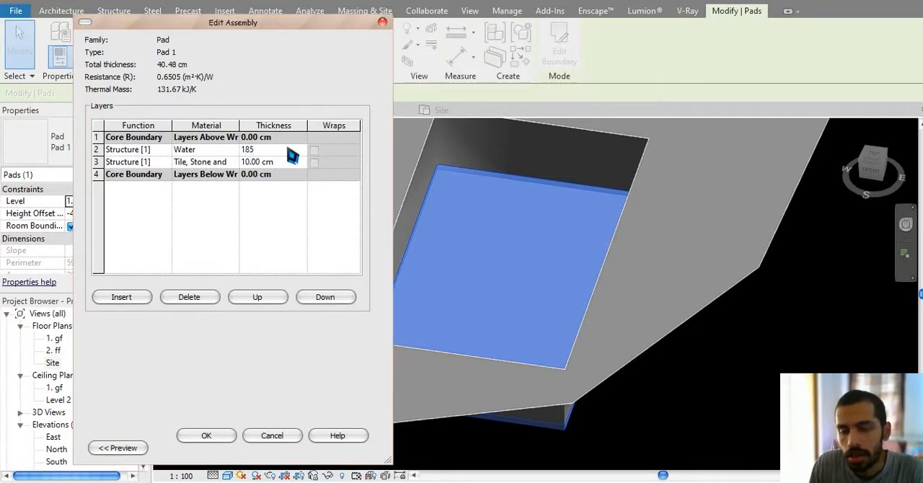
{"action": "left_click", "coordinate": [207, 435]}
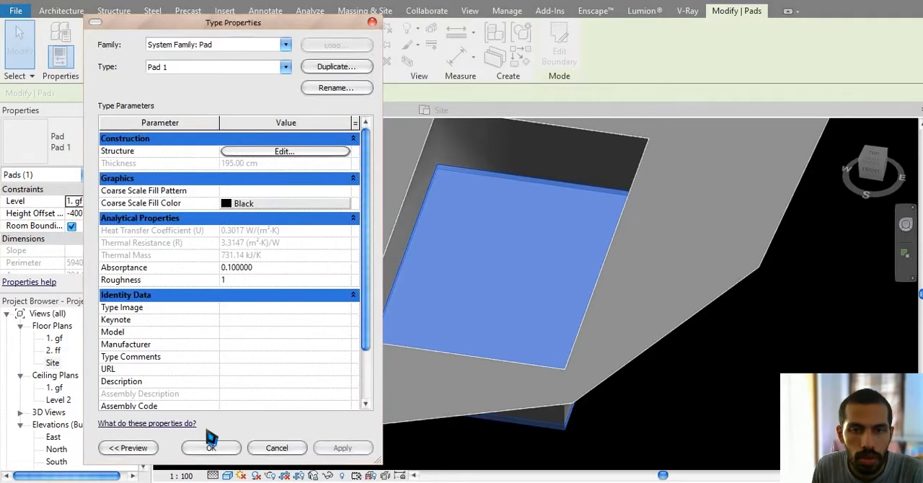
{"action": "left_click", "coordinate": [212, 448]}
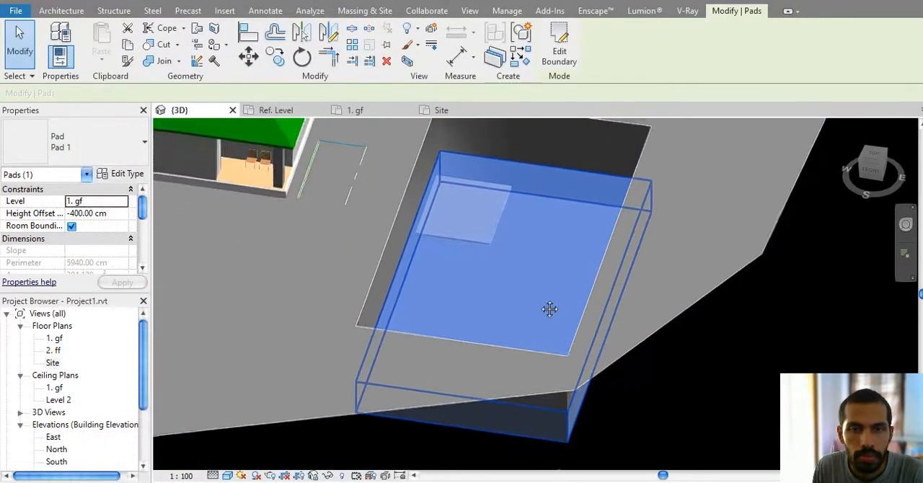
Step: Set the pool pad's height offset from its level to -100 cm
{"action": "middle_click_drag", "start_coordinate": [551, 368], "coordinate": [497, 301], "text": "shift"}
{"action": "left_click", "coordinate": [671, 403]}
{"action": "left_click", "coordinate": [490, 295]}
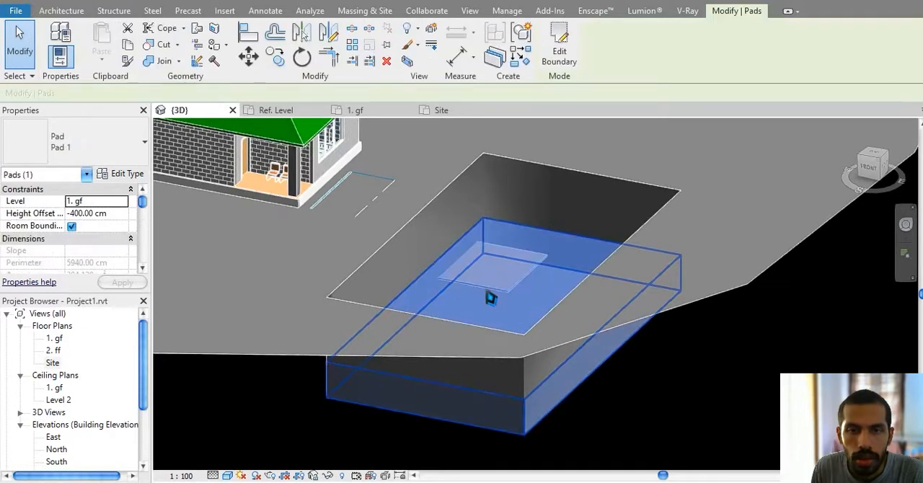
{"action": "left_click", "coordinate": [119, 214]}
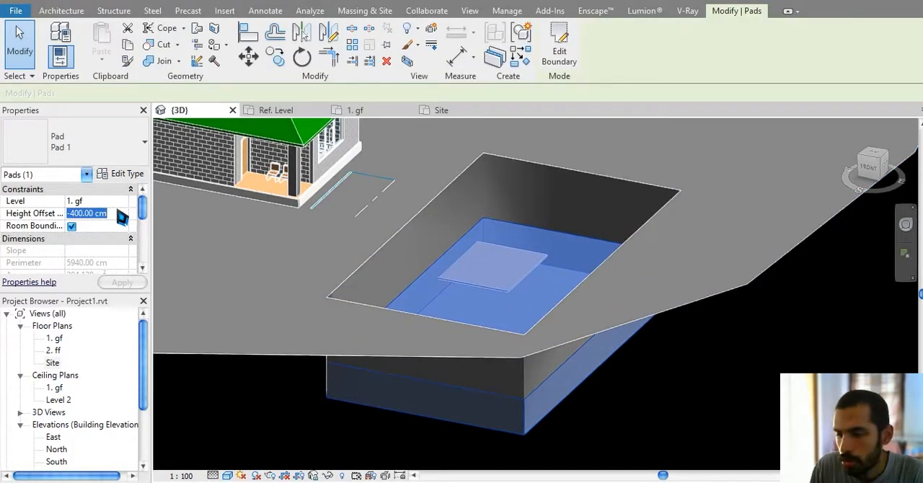
{"action": "type", "text": "-30"}
{"action": "key", "text": "Return"}
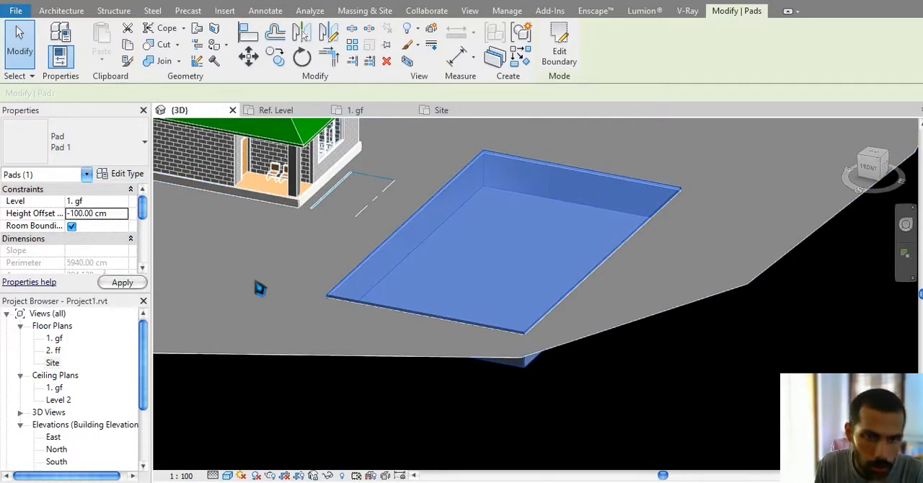
{"action": "left_click", "coordinate": [634, 378]}
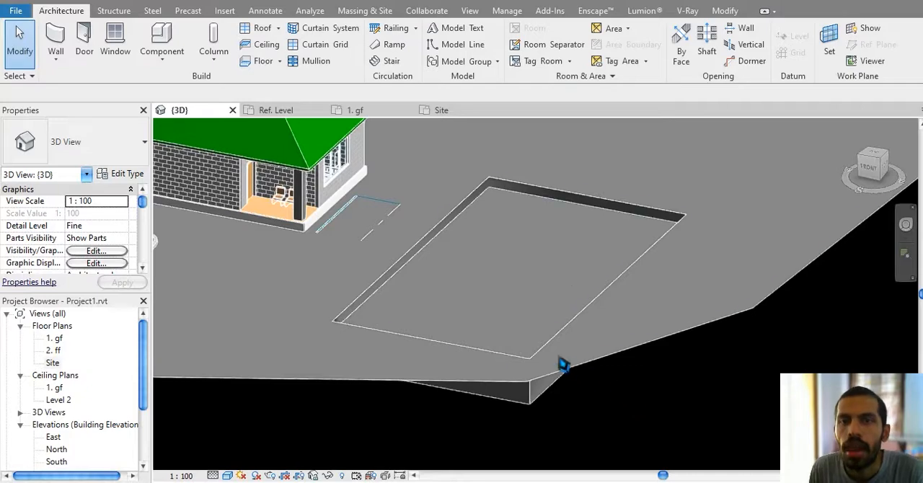
Step: Examine the raised pool pad from above and at an angle, and inspect its water in the real-time render window
{"action": "middle_click_drag", "start_coordinate": [560, 359], "coordinate": [569, 360]}
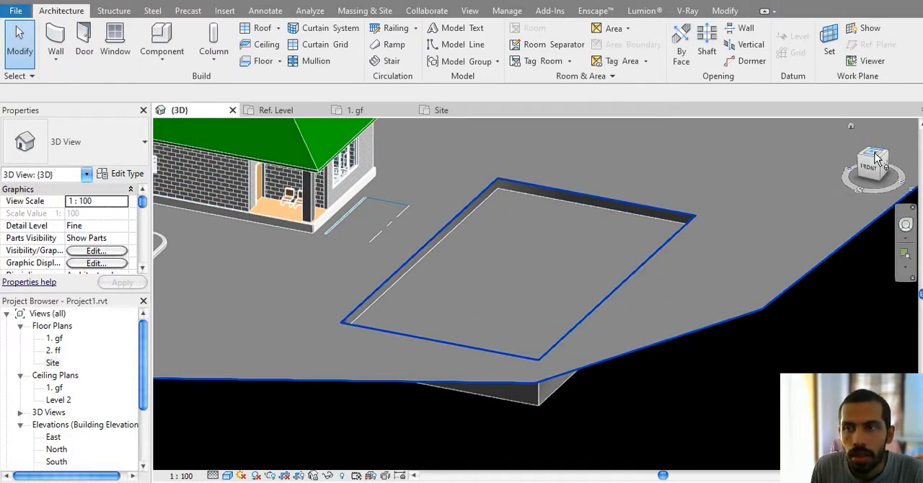
{"action": "left_click", "coordinate": [875, 158]}
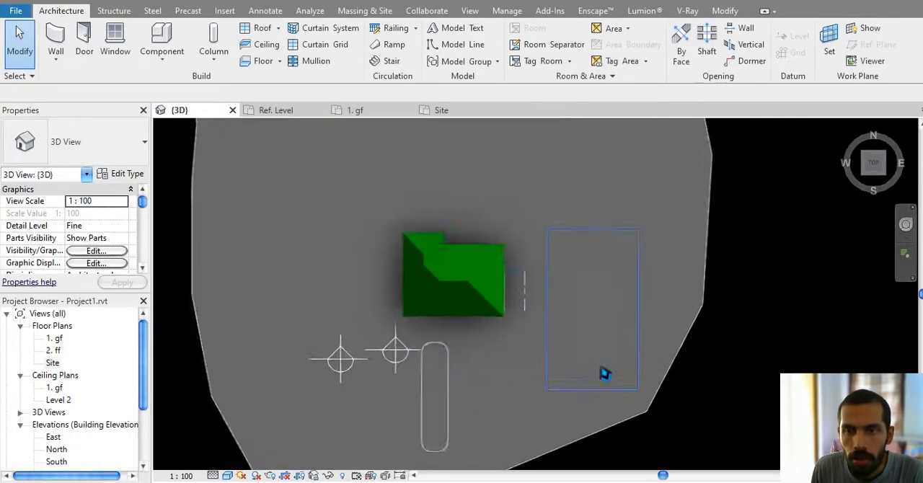
{"action": "scroll", "coordinate": [604, 374], "scroll_direction": "up", "scroll_amount": 5}
{"action": "middle_click_drag", "start_coordinate": [581, 330], "coordinate": [561, 287], "text": "shift"}
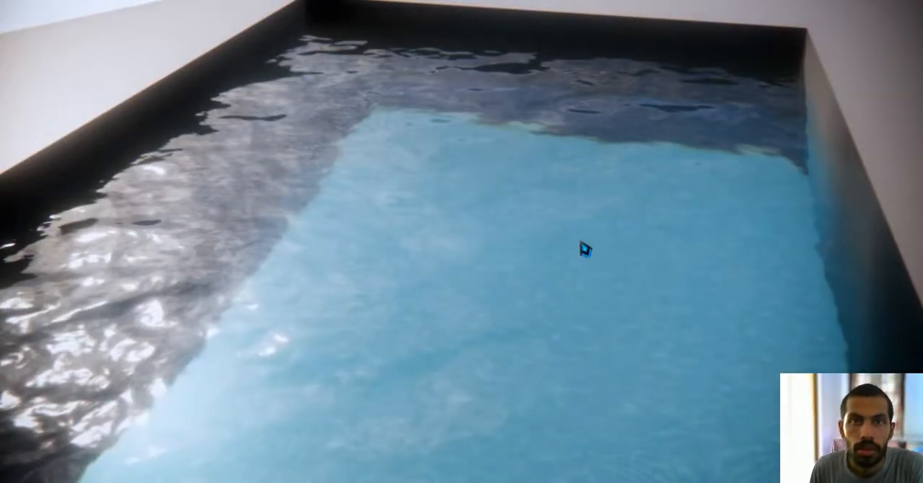
{"action": "left_click_drag", "start_coordinate": [585, 250], "coordinate": [696, 238]}
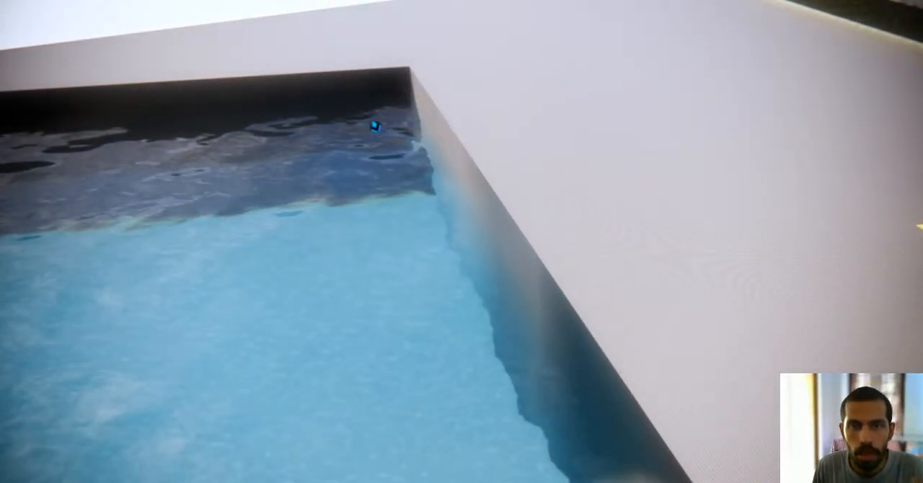
{"action": "left_click_drag", "start_coordinate": [375, 126], "coordinate": [331, 195]}
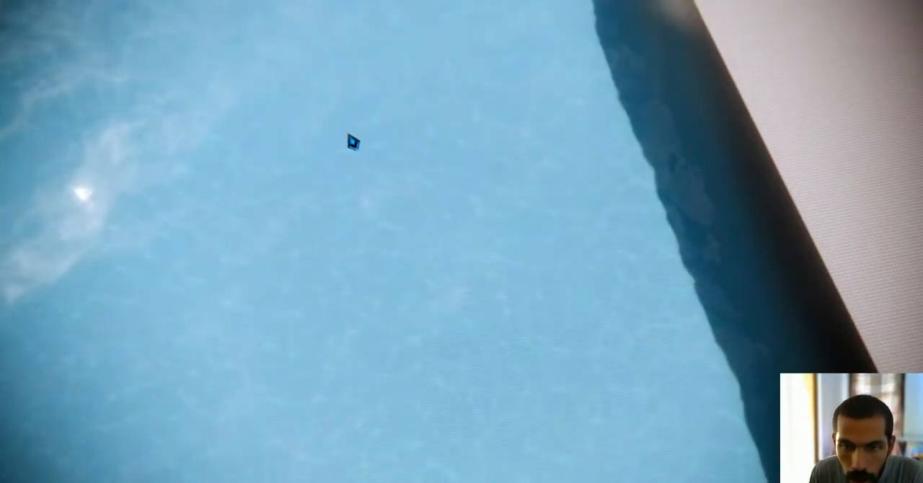
{"action": "left_click_drag", "start_coordinate": [354, 142], "coordinate": [334, 141]}
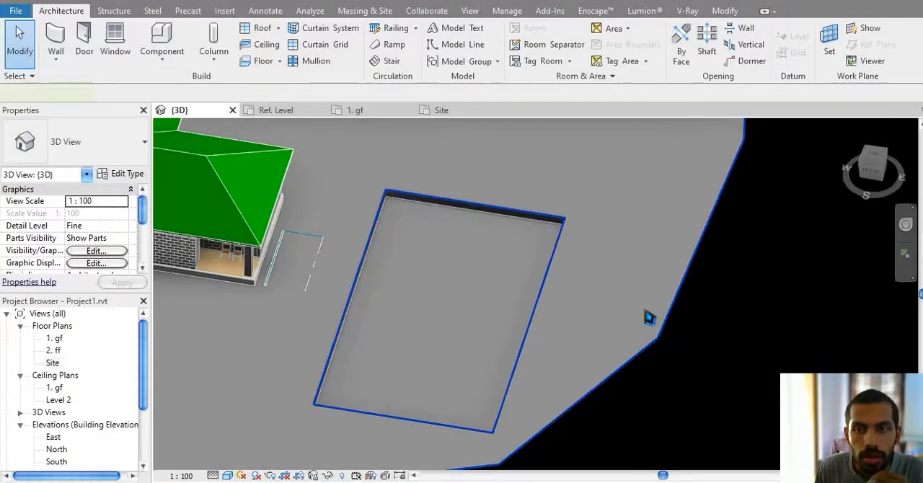
{"action": "left_click", "coordinate": [647, 313]}
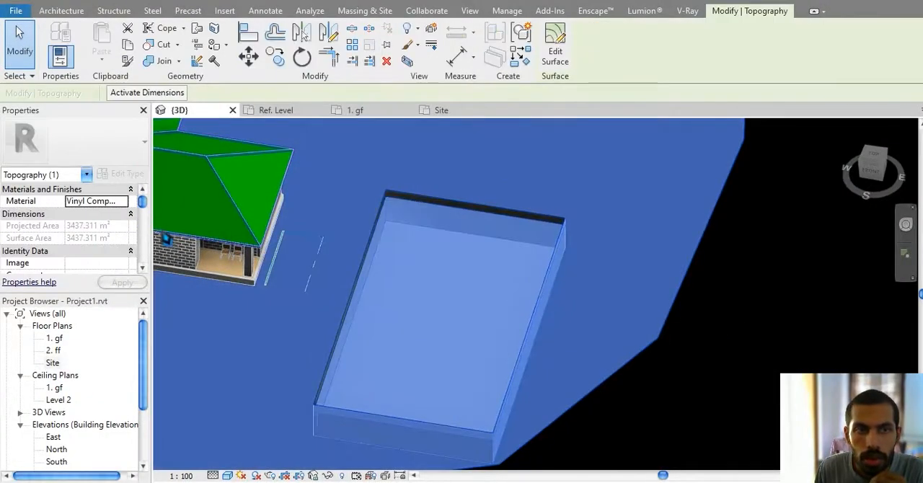
{"action": "left_click", "coordinate": [123, 202]}
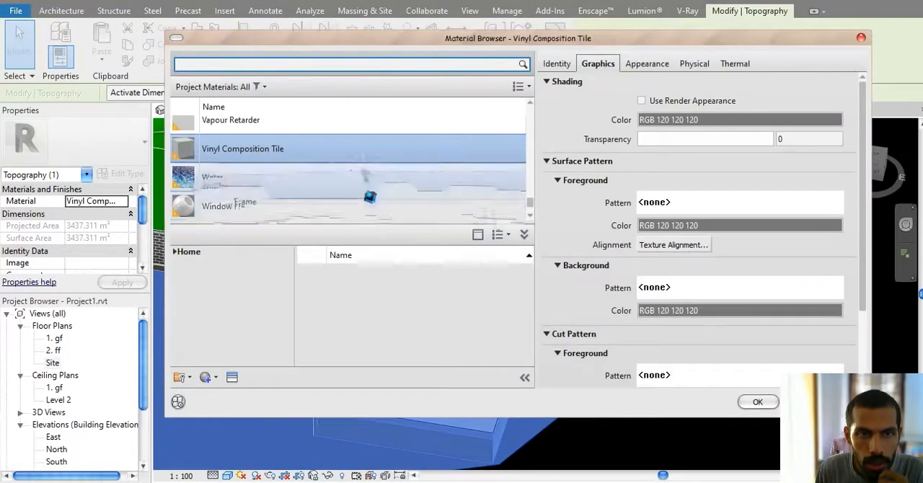
{"action": "left_click", "coordinate": [641, 64]}
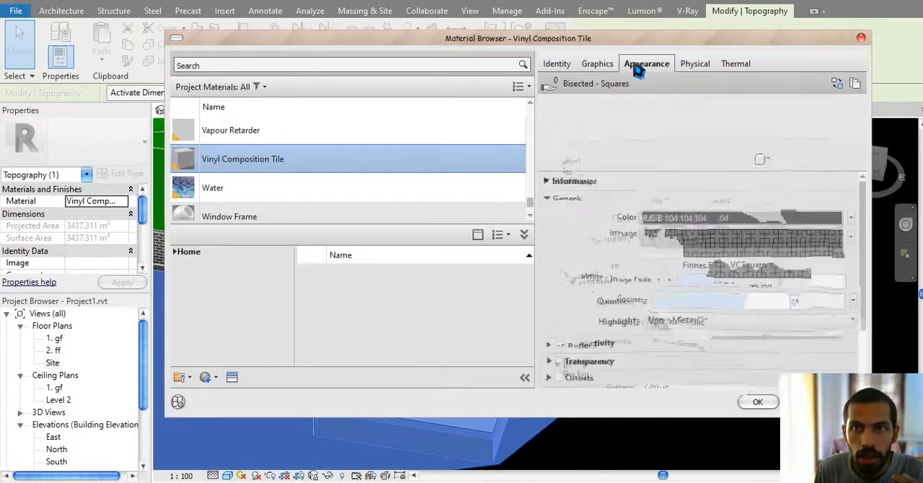
{"action": "left_click", "coordinate": [707, 250]}
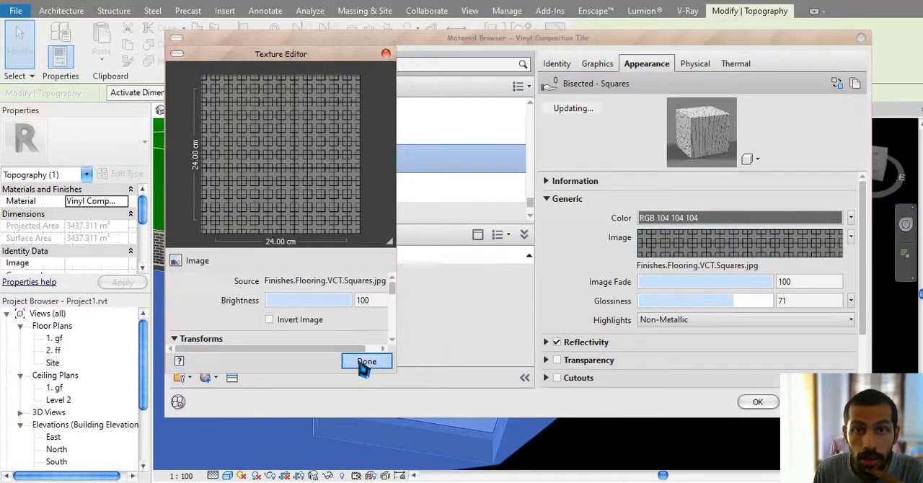
{"action": "left_click", "coordinate": [364, 362]}
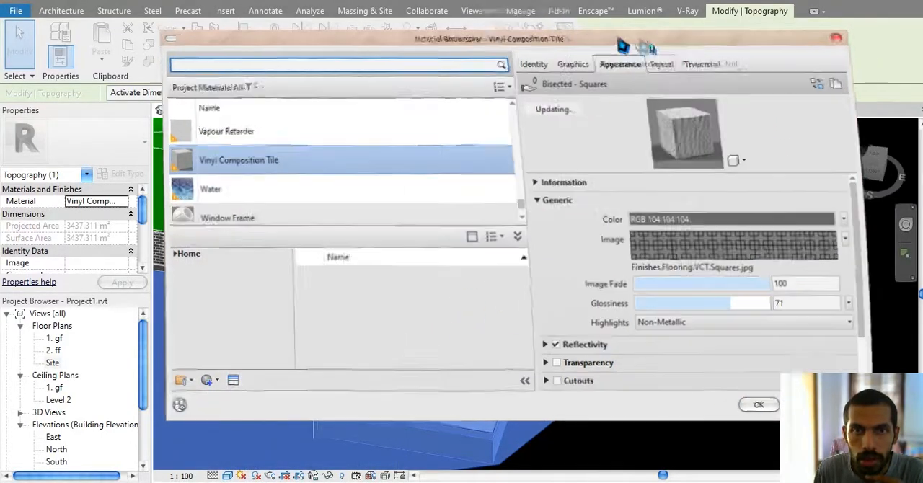
{"action": "left_click", "coordinate": [629, 387]}
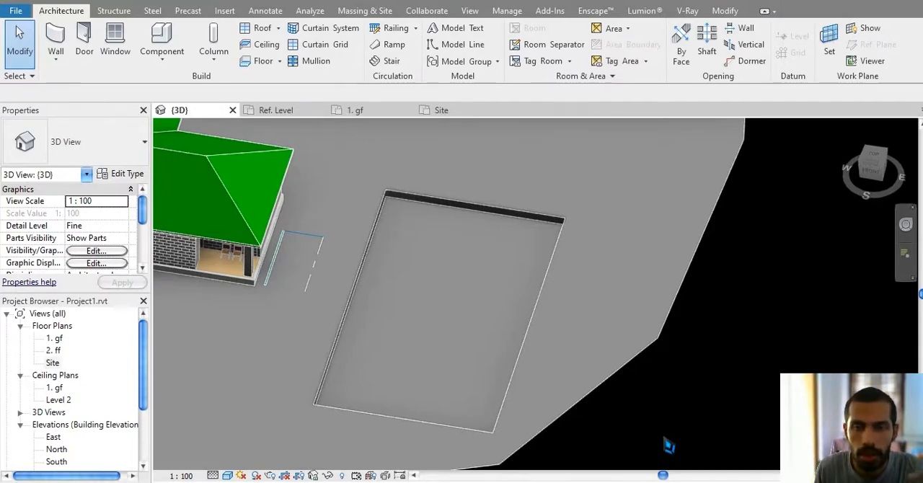
Step: Set the sample size of the appearance image in the toposurface's Vinyl Composition Tile material to 100 cm
{"action": "scroll", "coordinate": [617, 306], "scroll_direction": "up", "scroll_amount": 5}
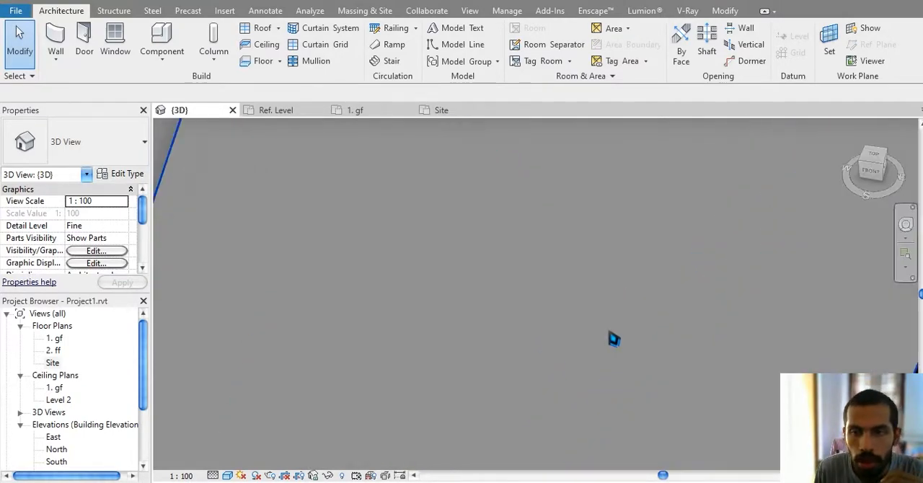
{"action": "scroll", "coordinate": [614, 339], "scroll_direction": "down", "scroll_amount": 6}
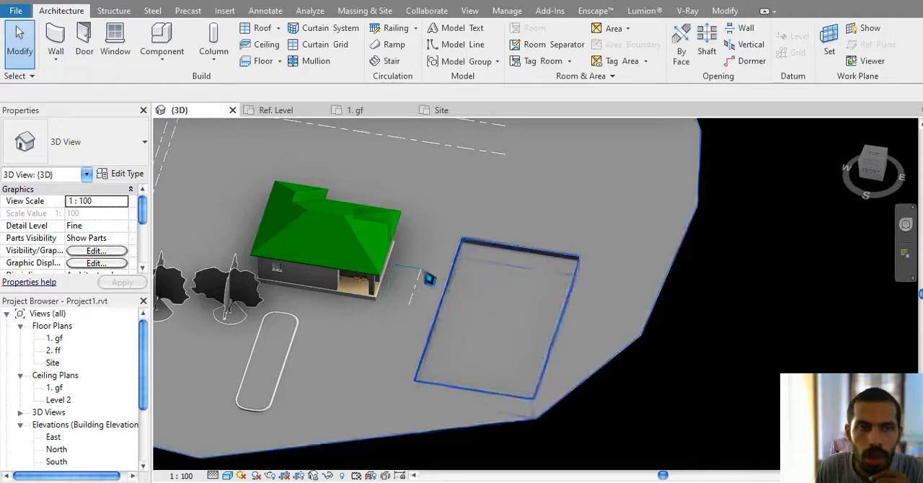
{"action": "scroll", "coordinate": [506, 350], "scroll_direction": "up", "scroll_amount": 4}
{"action": "scroll", "coordinate": [428, 397], "scroll_direction": "down", "scroll_amount": 2}
{"action": "left_click", "coordinate": [803, 355]}
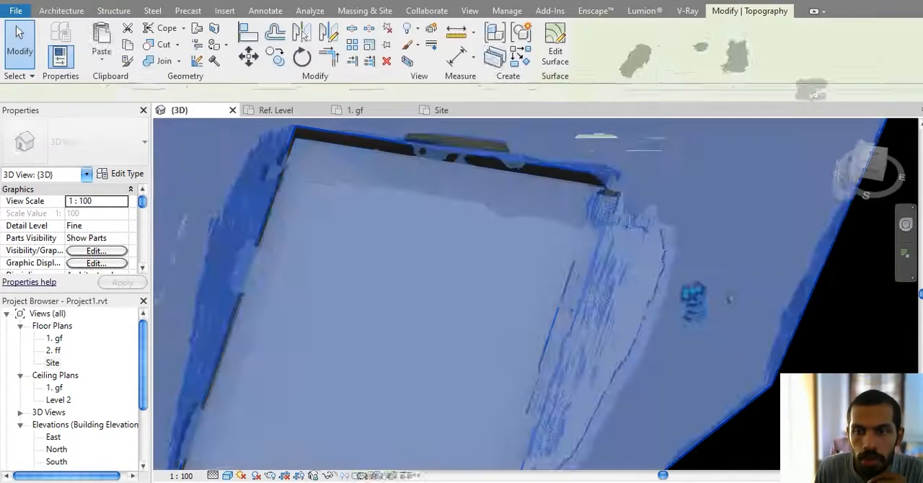
{"action": "scroll", "coordinate": [631, 273], "scroll_direction": "down", "scroll_amount": 1}
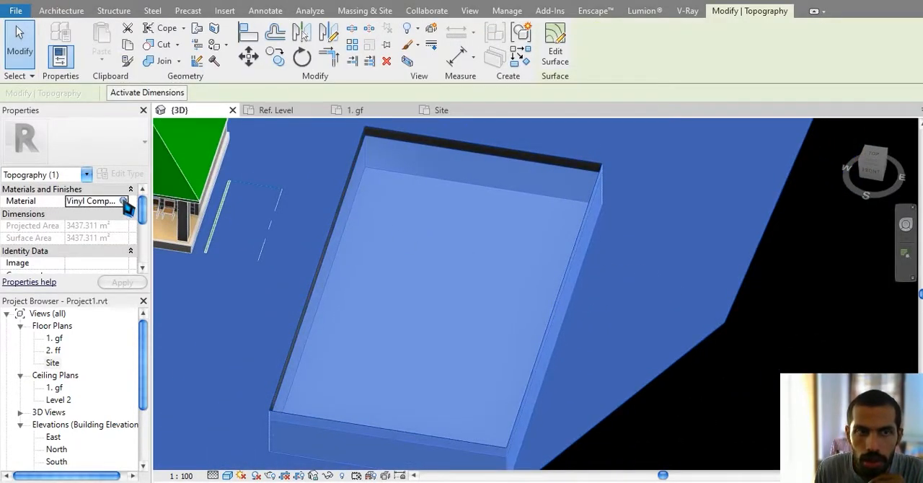
{"action": "left_click", "coordinate": [123, 203]}
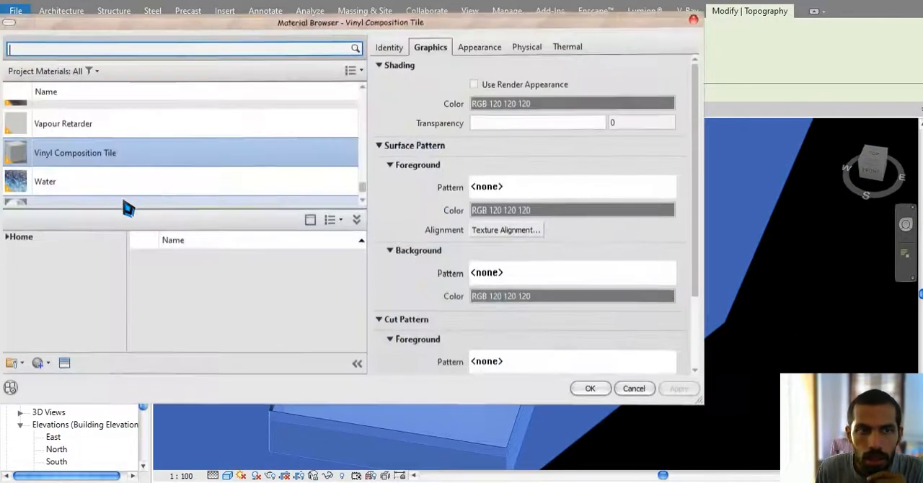
{"action": "left_click", "coordinate": [480, 50]}
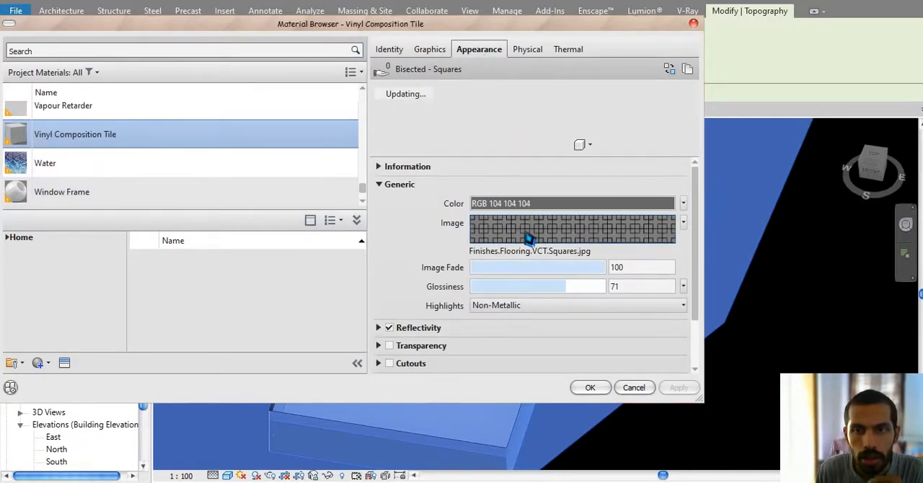
{"action": "left_click", "coordinate": [530, 238]}
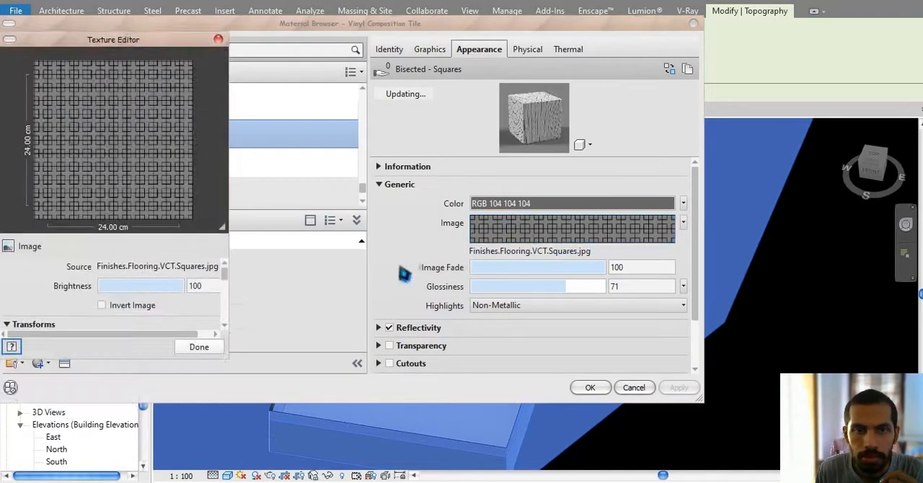
{"action": "scroll", "coordinate": [227, 286], "scroll_direction": "down", "scroll_amount": 3}
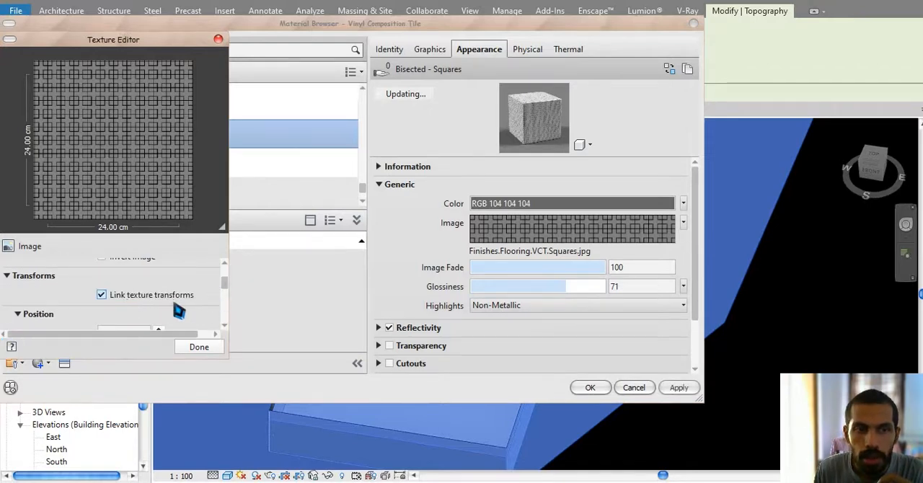
{"action": "left_click_drag", "start_coordinate": [227, 288], "coordinate": [231, 312]}
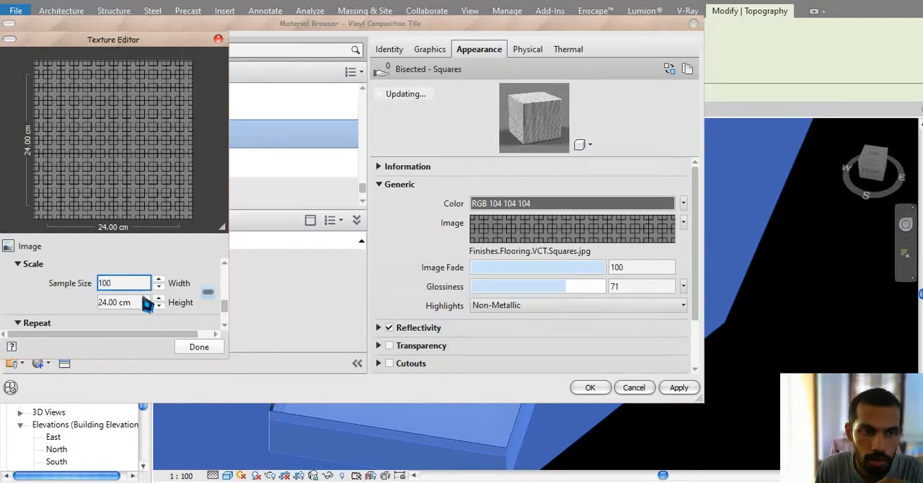
{"action": "left_click", "coordinate": [197, 347]}
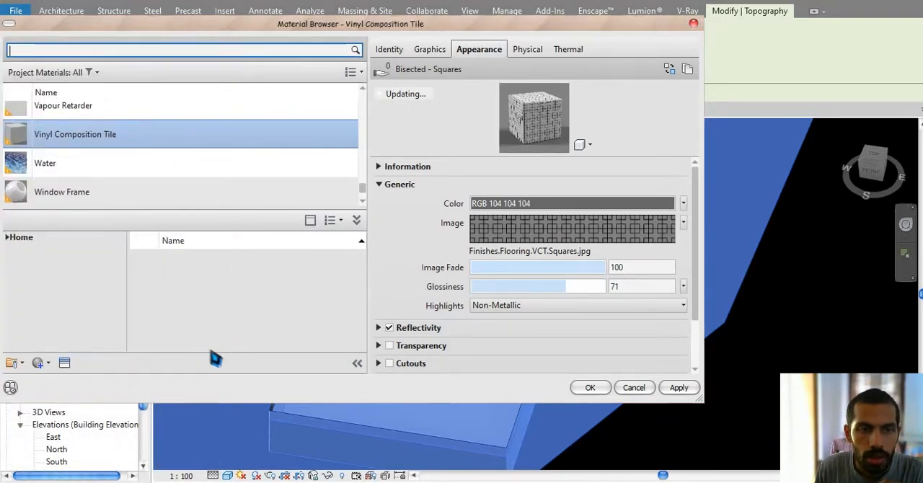
{"action": "left_click", "coordinate": [606, 389]}
{"action": "left_click", "coordinate": [654, 436]}
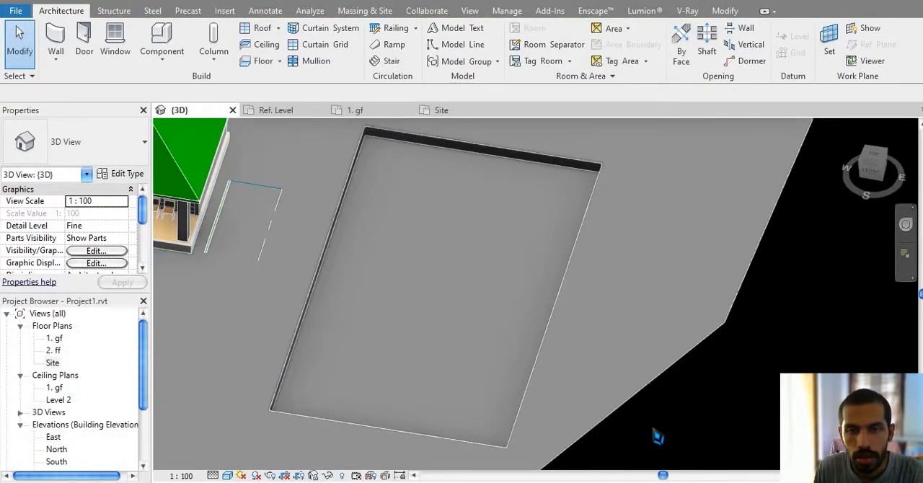
Step: Switch to the real-time render window and examine the enlarged tile texture on the ground around the pool
{"action": "key", "text": "alt+Tab"}
{"action": "left_click", "coordinate": [370, 284]}
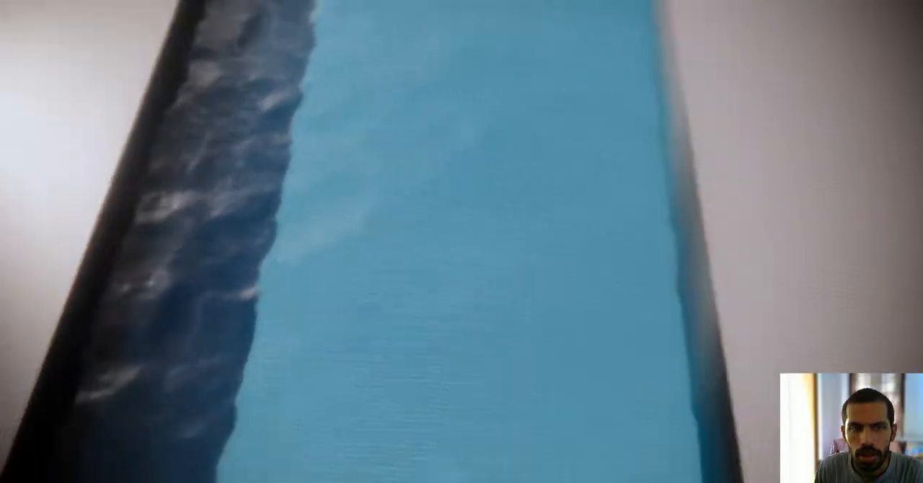
{"action": "key", "text": "w"}
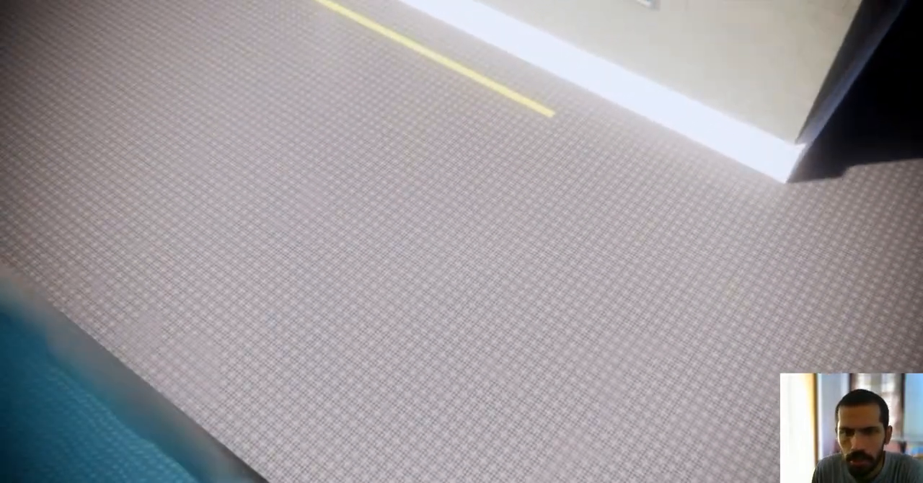
{"action": "key", "text": "w"}
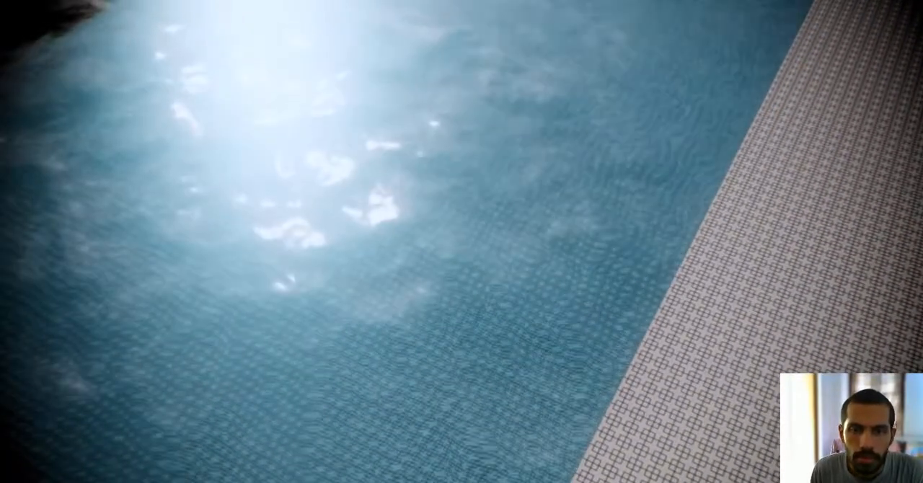
{"action": "right_click_drag", "start_coordinate": [423, 303], "coordinate": [512, 268]}
{"action": "right_click_drag", "start_coordinate": [507, 368], "coordinate": [679, 359]}
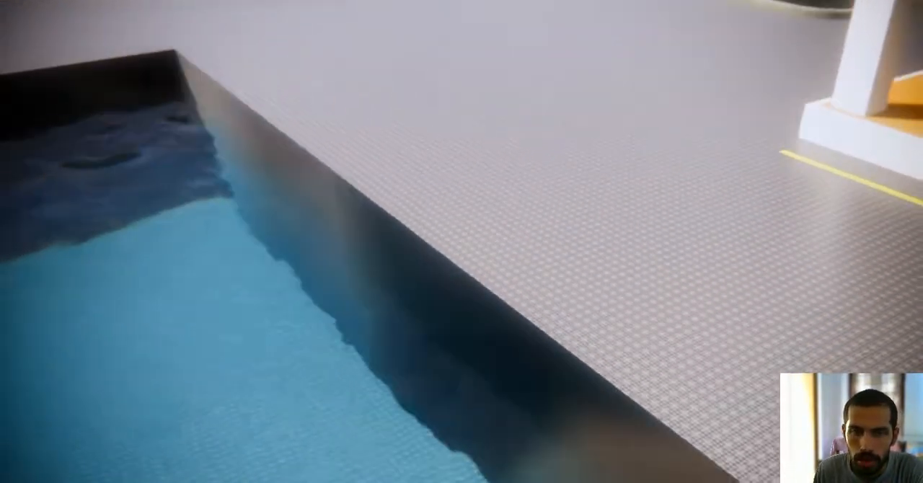
{"action": "right_click_drag", "start_coordinate": [457, 418], "coordinate": [480, 405]}
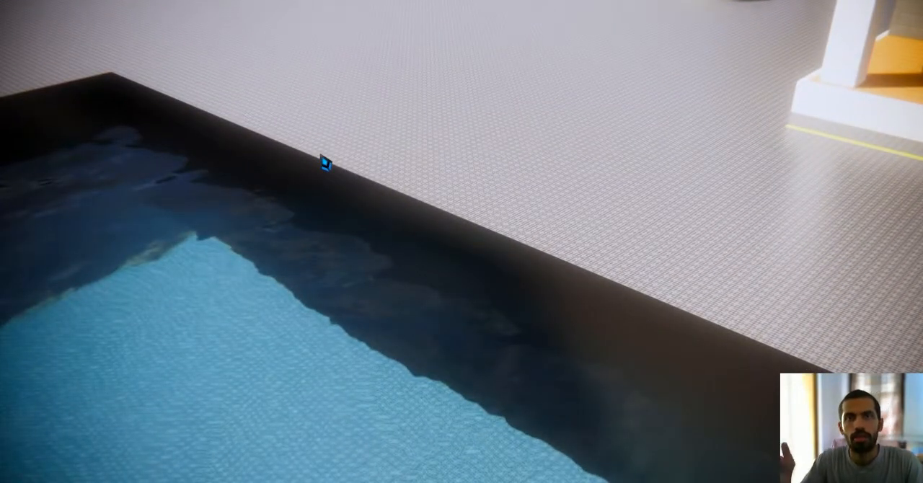
Step: Return to Revit, view the pool from the top, and choose the Interior - Blockwork 100 type for new walls
{"action": "key", "text": "alt+Tab"}
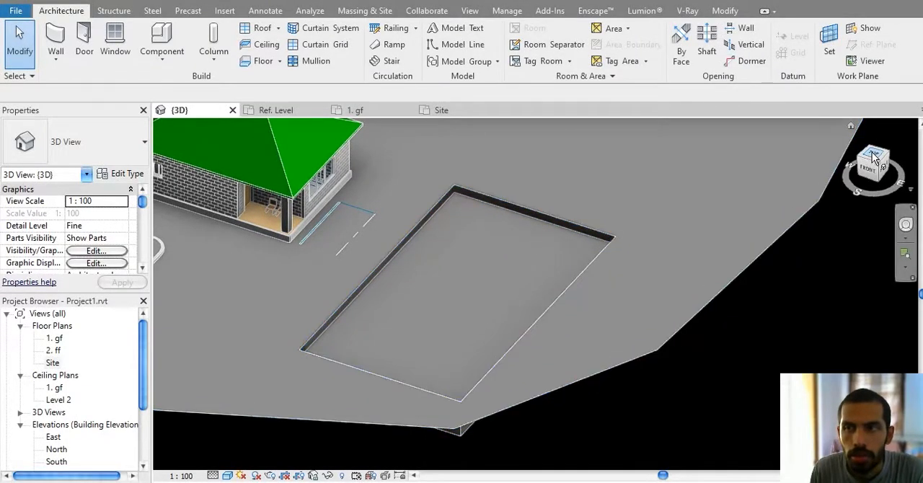
{"action": "left_click", "coordinate": [873, 158]}
{"action": "scroll", "coordinate": [581, 317], "scroll_direction": "up", "scroll_amount": 6}
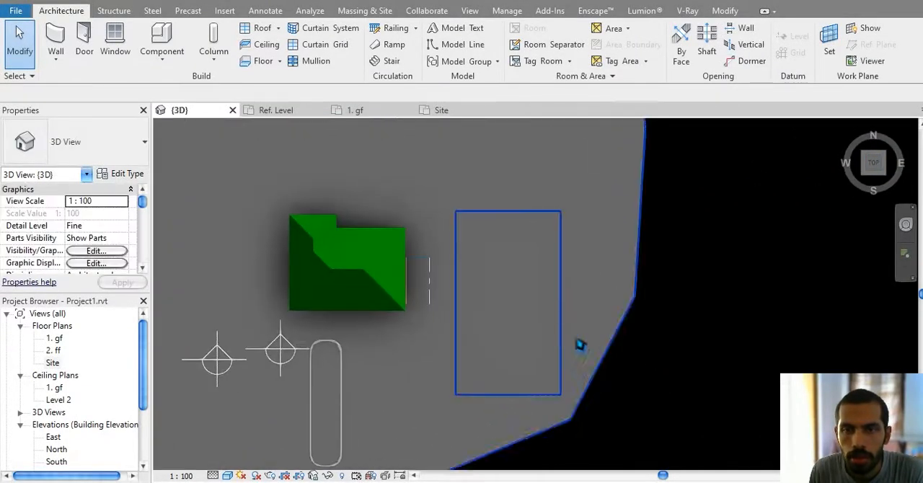
{"action": "left_click", "coordinate": [55, 42]}
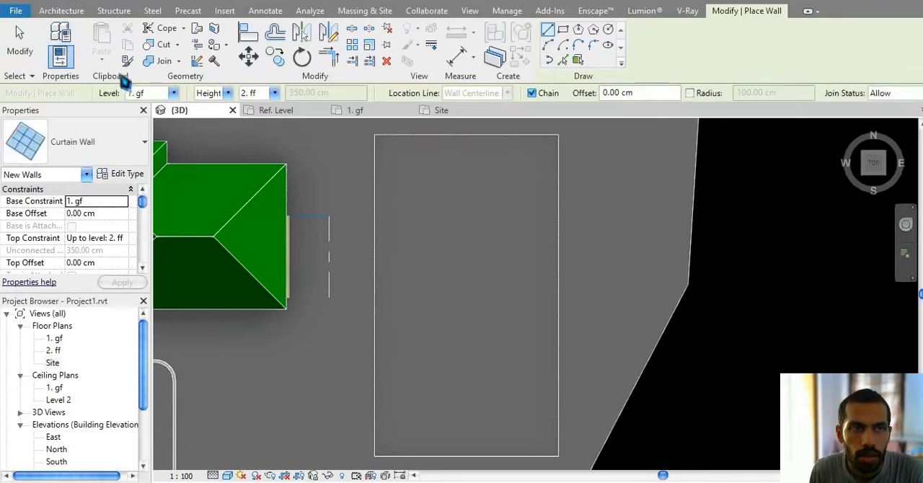
{"action": "middle_click_drag", "start_coordinate": [276, 160], "coordinate": [263, 178]}
{"action": "left_click", "coordinate": [145, 141]}
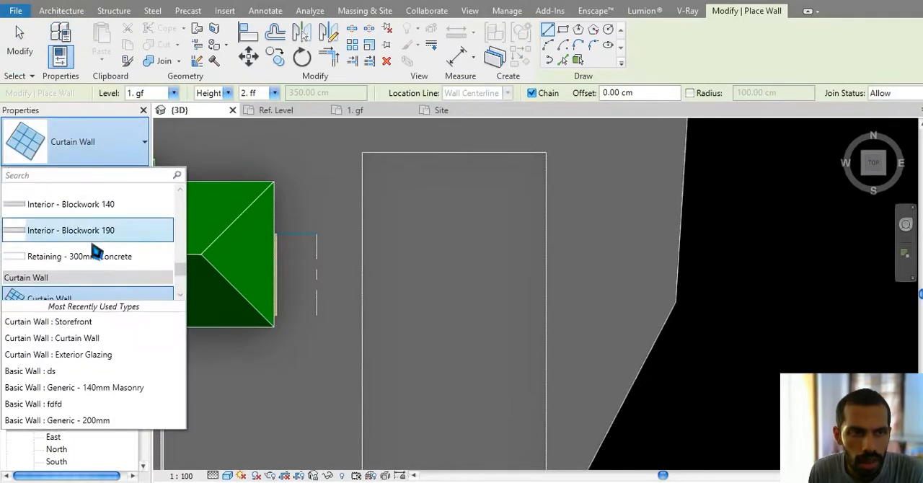
{"action": "scroll", "coordinate": [86, 270], "scroll_direction": "down", "scroll_amount": 2}
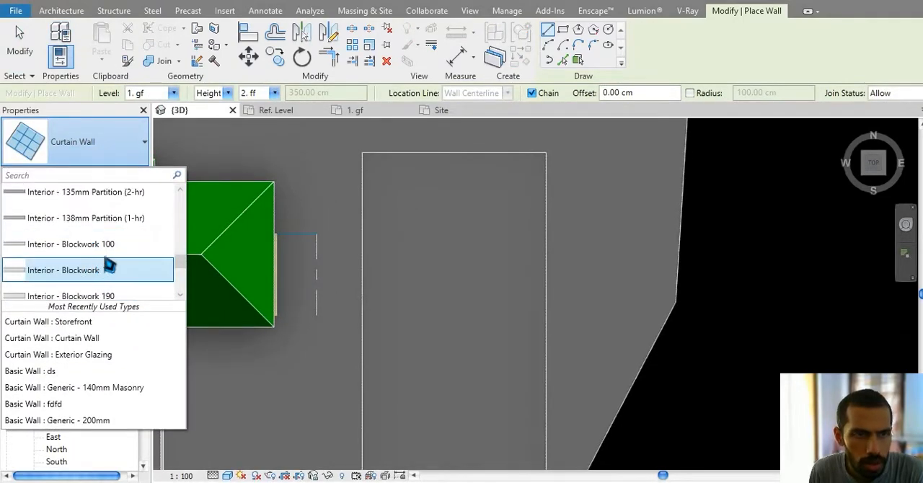
{"action": "left_click", "coordinate": [115, 245]}
Step: Delete both gypsum finish layers from the Interior - Blockwork 100 wall structure, keeping only the core layer
{"action": "left_click", "coordinate": [131, 177]}
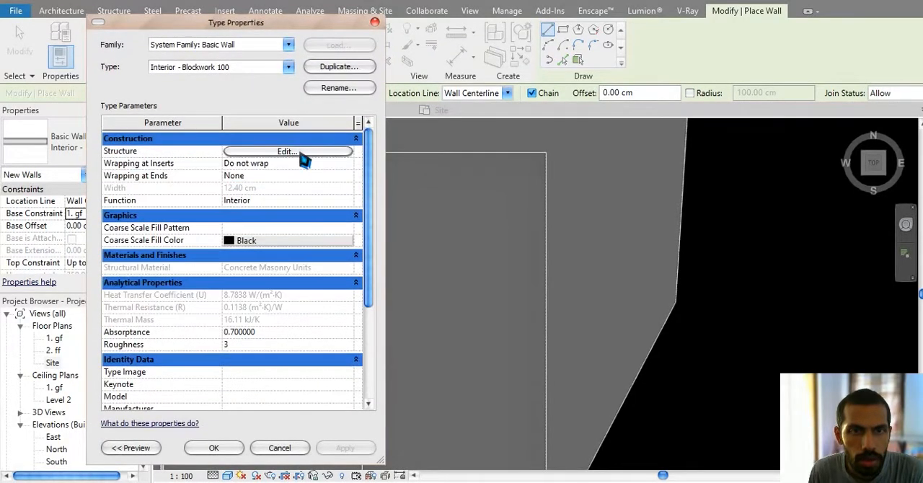
{"action": "left_click", "coordinate": [303, 152]}
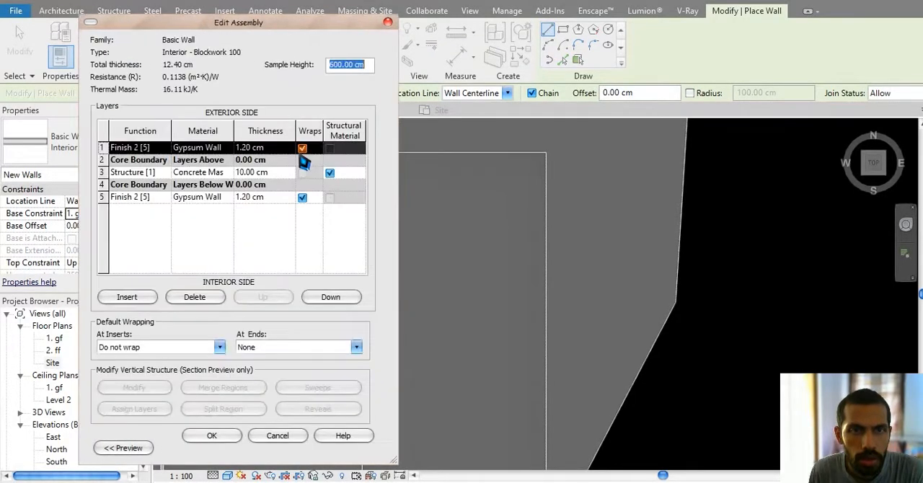
{"action": "left_click", "coordinate": [224, 201]}
{"action": "left_click", "coordinate": [210, 295]}
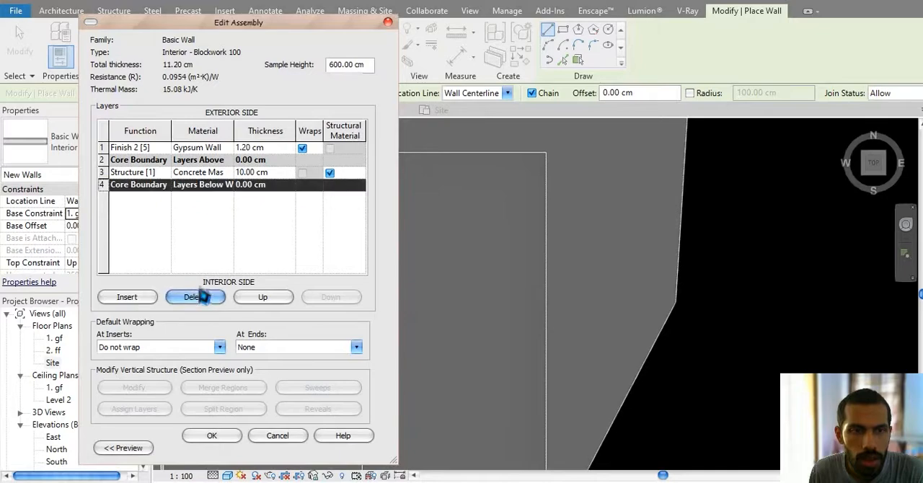
{"action": "left_click", "coordinate": [216, 149]}
{"action": "left_click", "coordinate": [209, 298]}
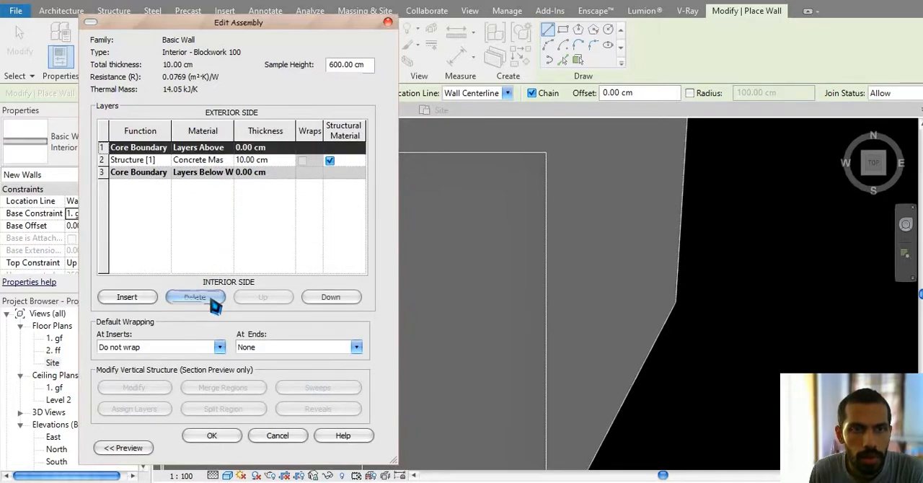
Step: Search the material library for "tiles" and "cera" to find a material for the wall's structure layer
{"action": "left_click", "coordinate": [226, 159]}
{"action": "left_click", "coordinate": [228, 161]}
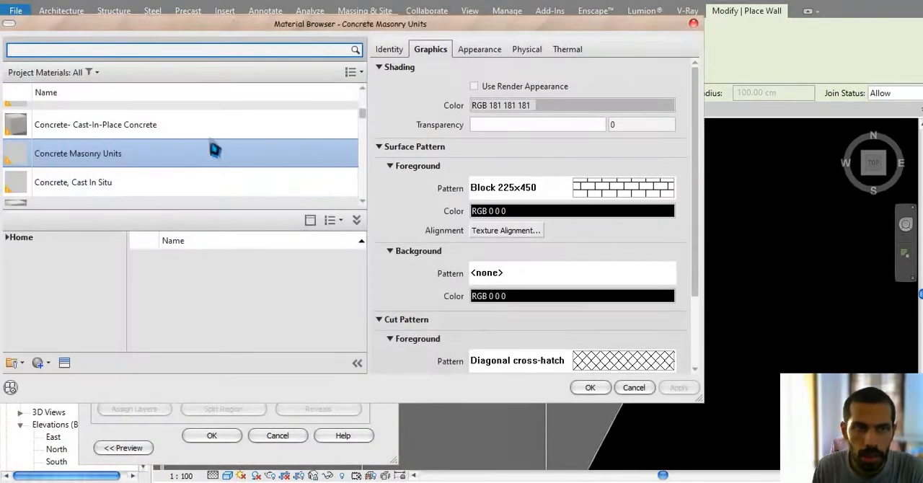
{"action": "left_click", "coordinate": [478, 51]}
{"action": "scroll", "coordinate": [165, 173], "scroll_direction": "down", "scroll_amount": 10}
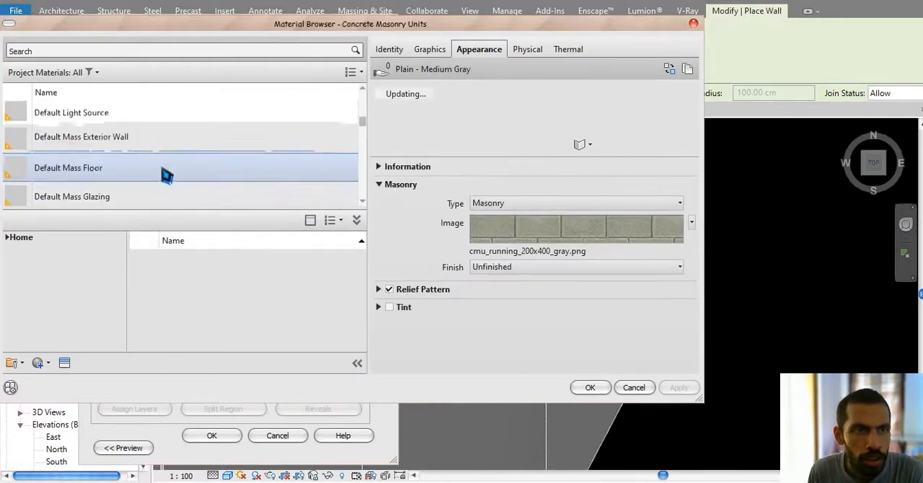
{"action": "left_click", "coordinate": [163, 54]}
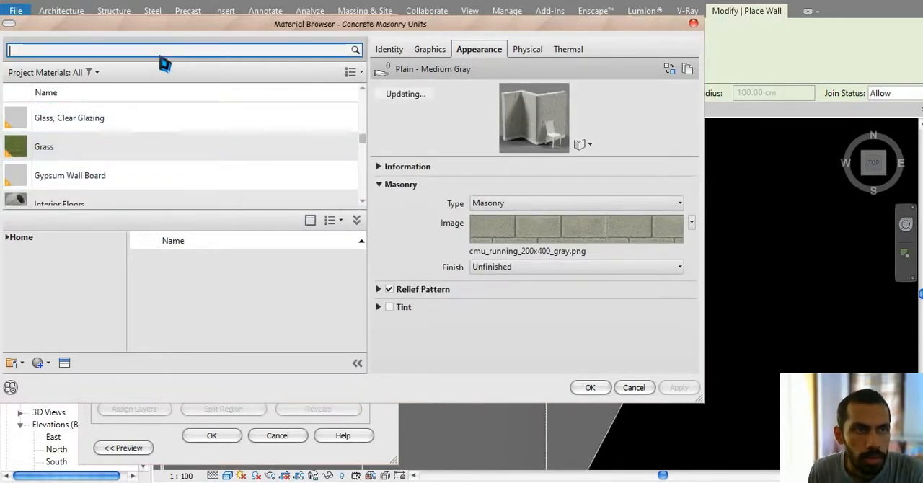
{"action": "type", "text": "s"}
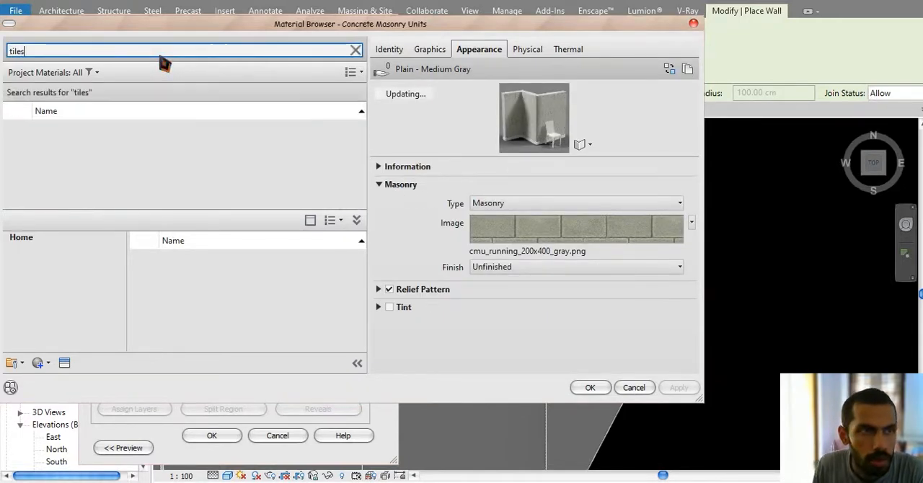
{"action": "scroll", "coordinate": [252, 244], "scroll_direction": "down", "scroll_amount": 2}
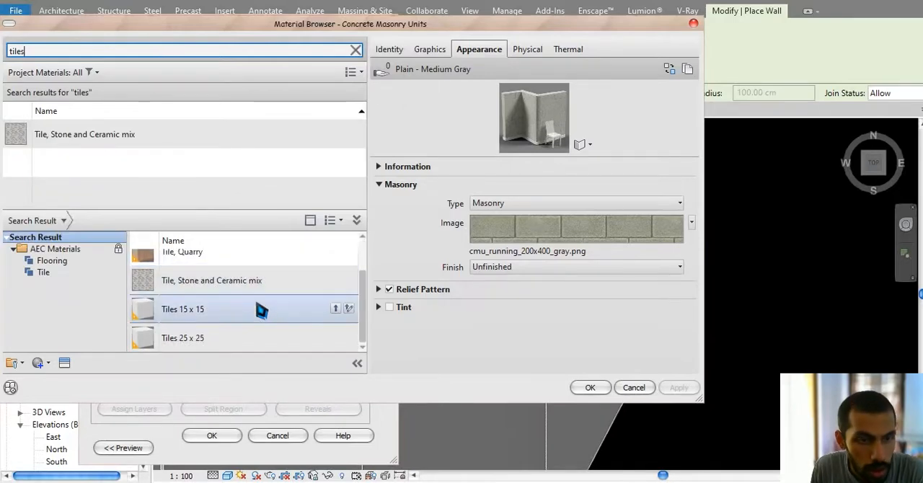
{"action": "scroll", "coordinate": [261, 310], "scroll_direction": "up", "scroll_amount": 2}
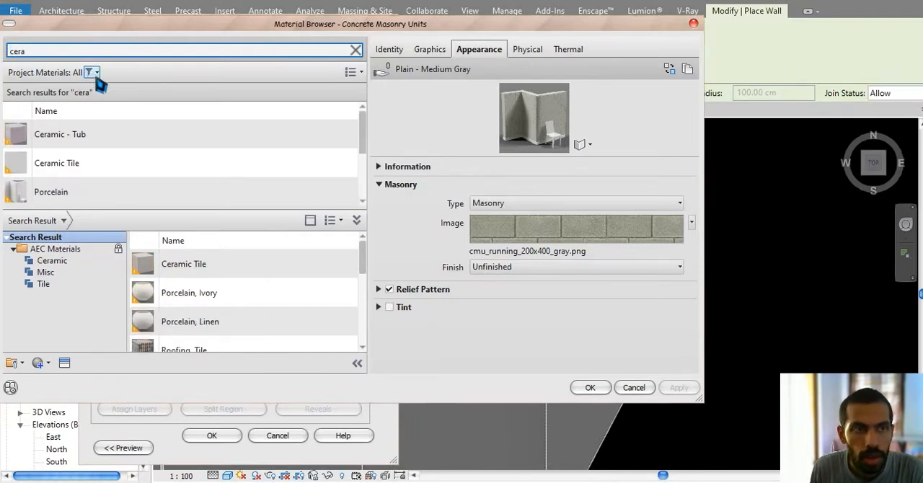
{"action": "scroll", "coordinate": [166, 167], "scroll_direction": "down", "scroll_amount": 3}
{"action": "scroll", "coordinate": [268, 273], "scroll_direction": "down", "scroll_amount": 5}
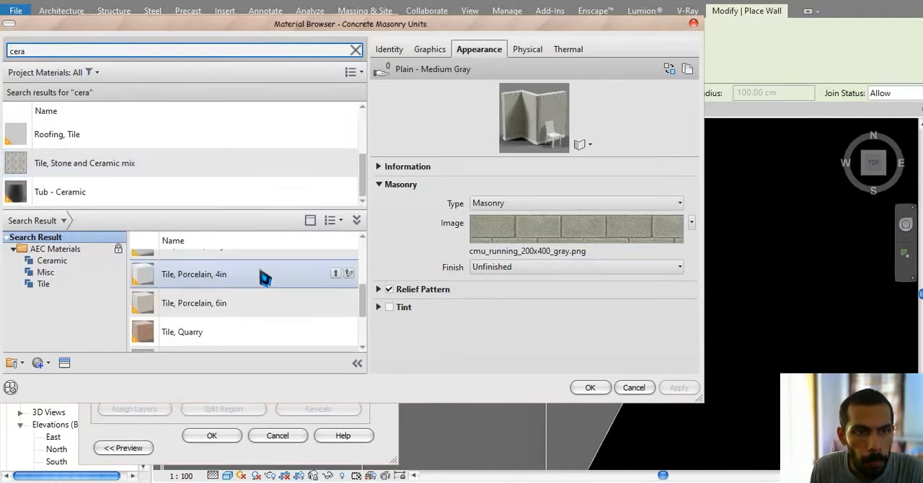
Step: Find "fabr" materials, assign Canvas, Blue Stripe to the wall's structure layer, and accept the wall type changes
{"action": "scroll", "coordinate": [282, 300], "scroll_direction": "up", "scroll_amount": 5}
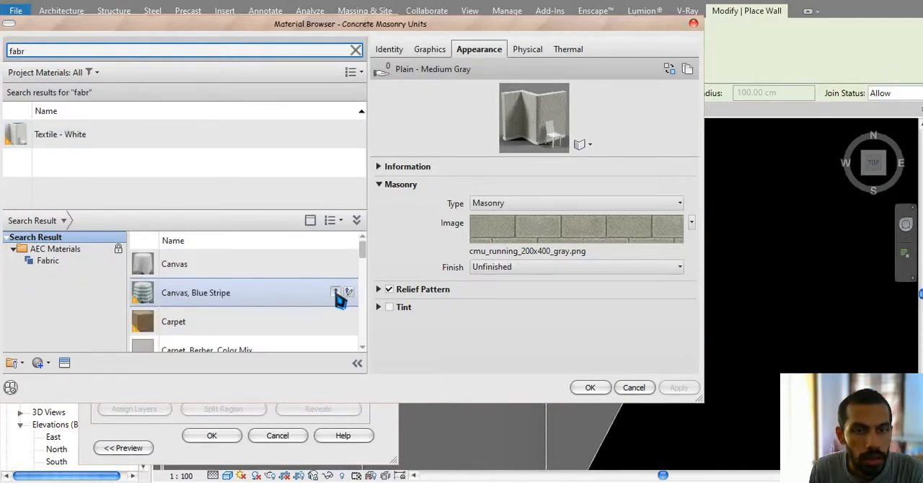
{"action": "left_click", "coordinate": [336, 293]}
{"action": "left_click", "coordinate": [595, 389]}
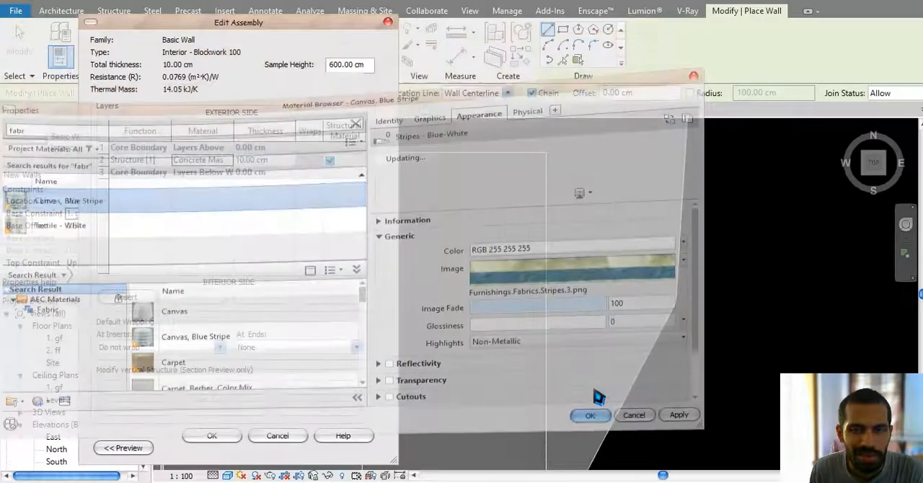
{"action": "left_click", "coordinate": [209, 439]}
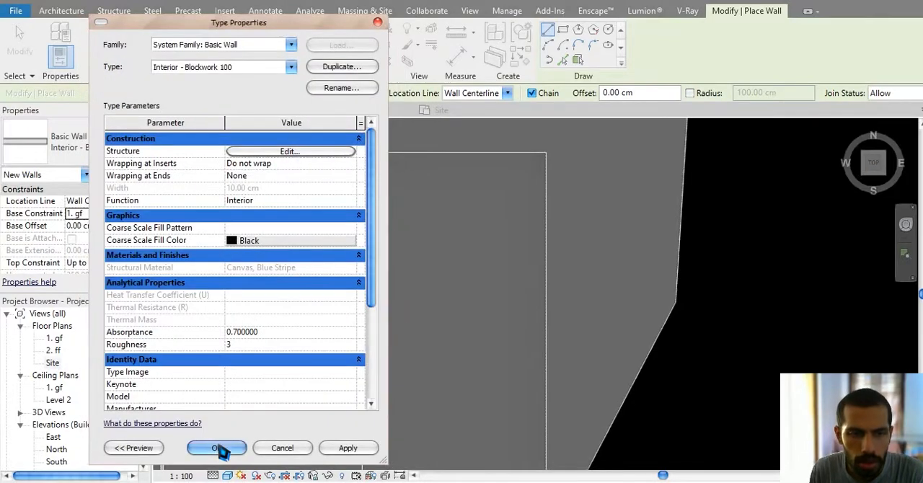
{"action": "left_click", "coordinate": [218, 449]}
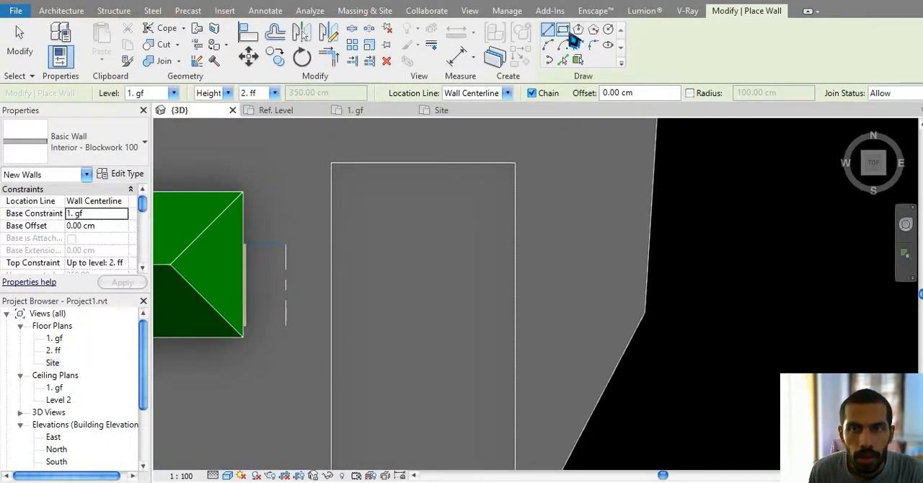
Step: Draw a rectangle of walls between opposite corners of the pool outline, with the location line at Finish Face: Exterior
{"action": "left_click", "coordinate": [564, 30]}
{"action": "left_click", "coordinate": [468, 94]}
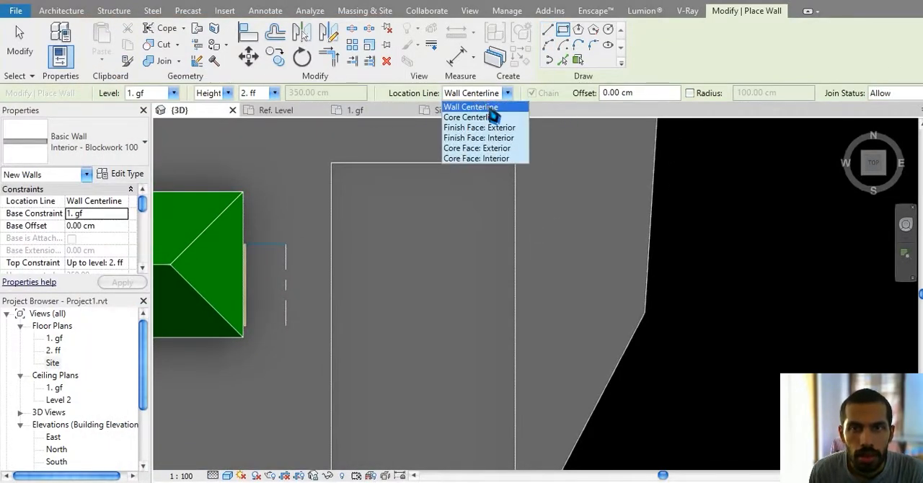
{"action": "left_click", "coordinate": [480, 127]}
{"action": "scroll", "coordinate": [392, 194], "scroll_direction": "up", "scroll_amount": 2}
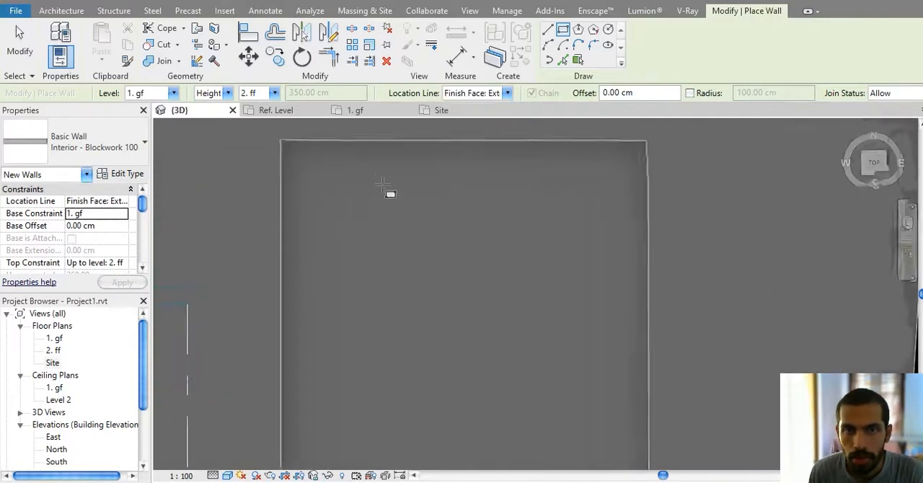
{"action": "scroll", "coordinate": [310, 199], "scroll_direction": "up", "scroll_amount": 2}
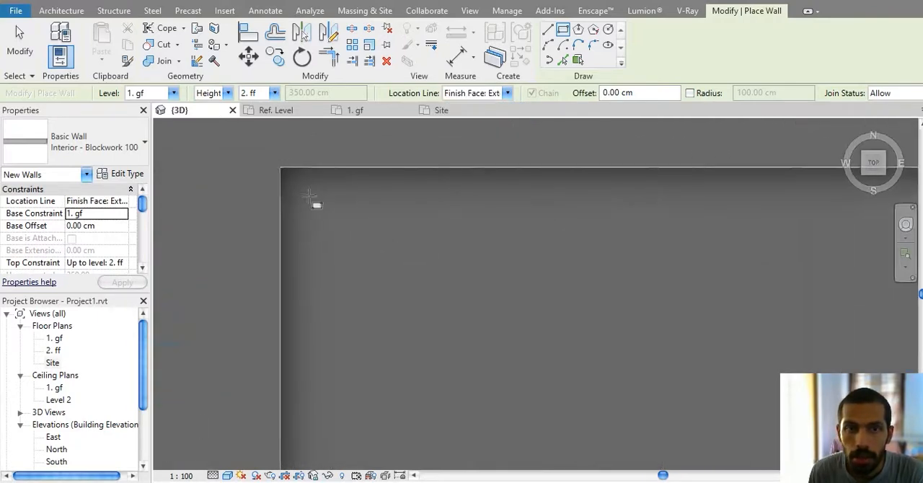
{"action": "left_click", "coordinate": [282, 169]}
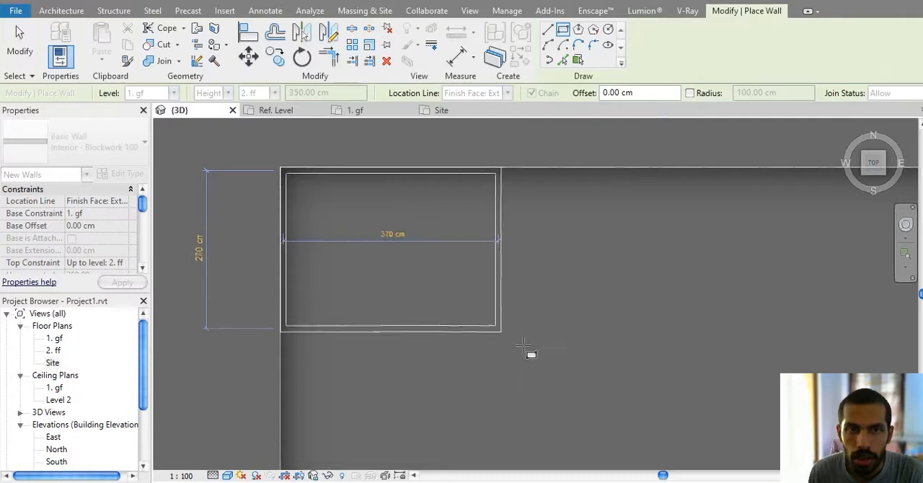
{"action": "scroll", "coordinate": [535, 361], "scroll_direction": "down", "scroll_amount": 1}
{"action": "middle_click_drag", "start_coordinate": [538, 372], "coordinate": [425, 220]}
{"action": "scroll", "coordinate": [427, 222], "scroll_direction": "down", "scroll_amount": 3}
{"action": "middle_click_drag", "start_coordinate": [499, 271], "coordinate": [424, 160]}
{"action": "scroll", "coordinate": [434, 274], "scroll_direction": "up", "scroll_amount": 3}
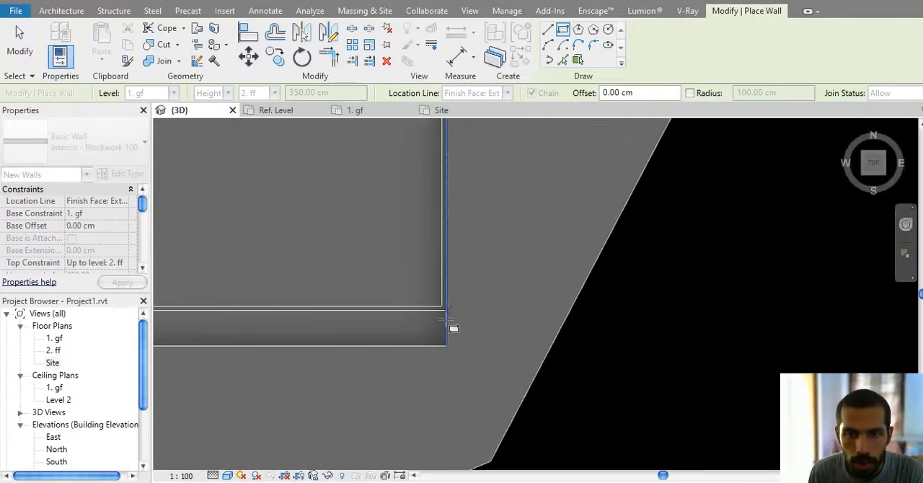
{"action": "left_click", "coordinate": [445, 343]}
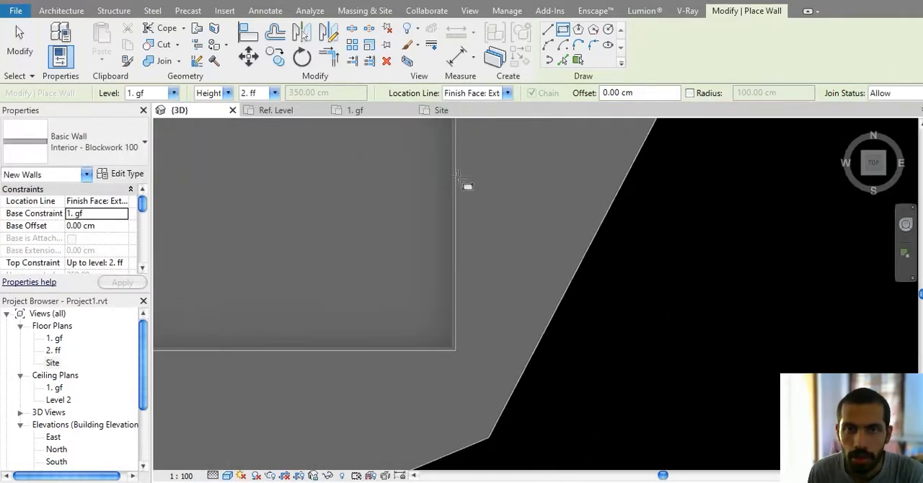
{"action": "key", "text": "Escape"}
{"action": "key", "text": "Escape"}
Step: Examine the height of the new pool walls relative to the sunken pad in the 3D view and the North elevation
{"action": "mouse_move", "coordinate": [513, 288]}
{"action": "middle_mouse_down", "text": "shift"}
{"action": "mouse_move", "coordinate": [437, 233]}
{"action": "mouse_move", "coordinate": [362, 135]}
{"action": "mouse_move", "coordinate": [528, 297]}
{"action": "middle_mouse_up", "text": "shift"}
{"action": "scroll", "coordinate": [528, 298], "scroll_direction": "down", "scroll_amount": 5}
{"action": "middle_click_drag", "start_coordinate": [657, 371], "coordinate": [541, 357], "text": "shift"}
{"action": "left_click", "coordinate": [541, 341]}
{"action": "key", "text": "Delete"}
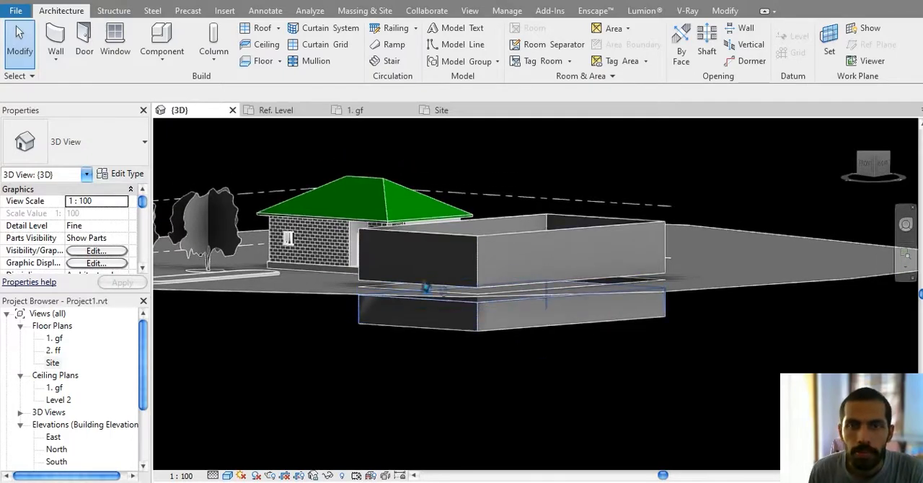
{"action": "double_click", "coordinate": [56, 450]}
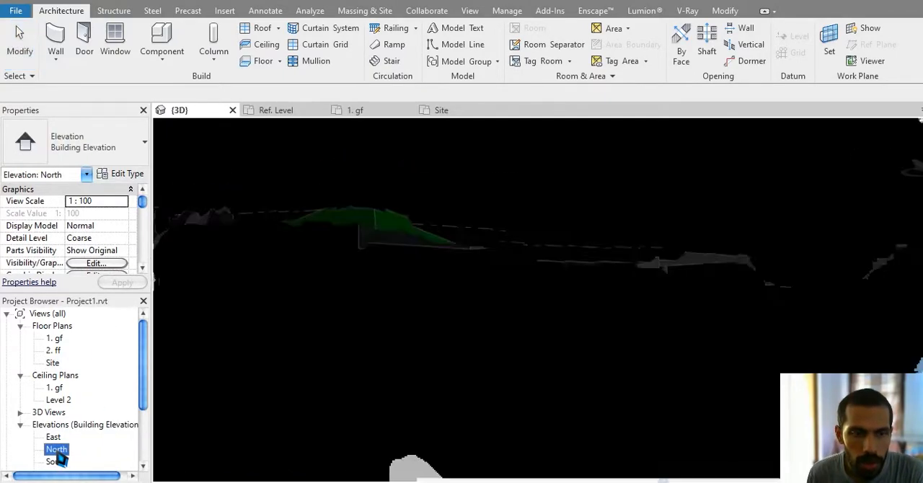
{"action": "scroll", "coordinate": [320, 336], "scroll_direction": "up", "scroll_amount": 4}
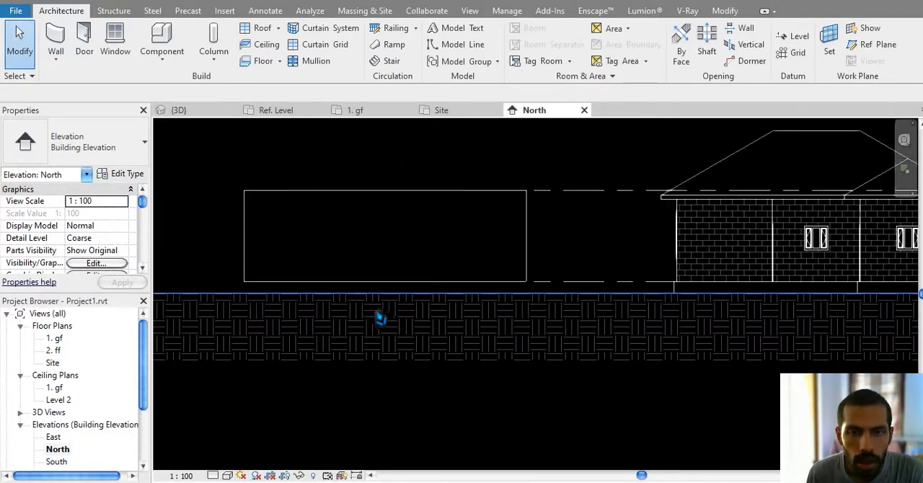
{"action": "middle_click_drag", "start_coordinate": [447, 310], "coordinate": [218, 330]}
{"action": "scroll", "coordinate": [218, 329], "scroll_direction": "down", "scroll_amount": 1}
{"action": "scroll", "coordinate": [246, 328], "scroll_direction": "down", "scroll_amount": 2}
{"action": "middle_click_drag", "start_coordinate": [279, 330], "coordinate": [459, 308]}
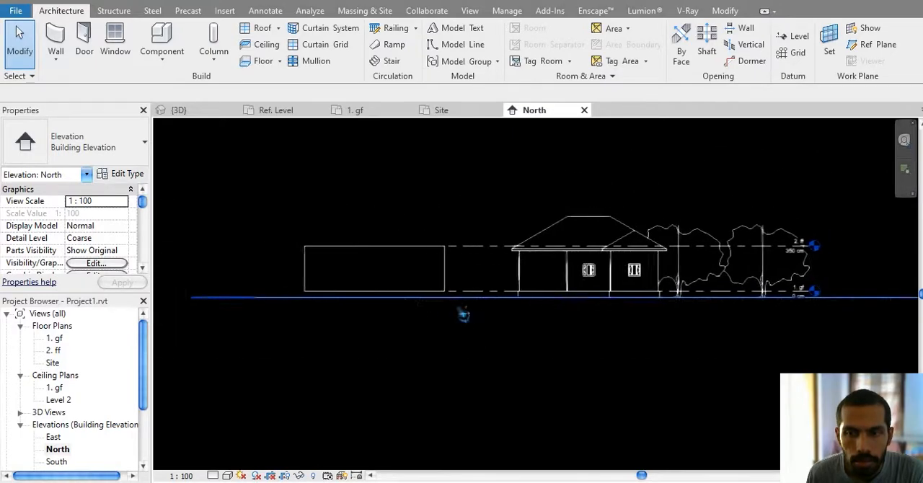
{"action": "scroll", "coordinate": [83, 462], "scroll_direction": "down", "scroll_amount": 3}
Step: In the South elevation, create a level by picking the bottom edge of the pool pad
{"action": "double_click", "coordinate": [58, 426]}
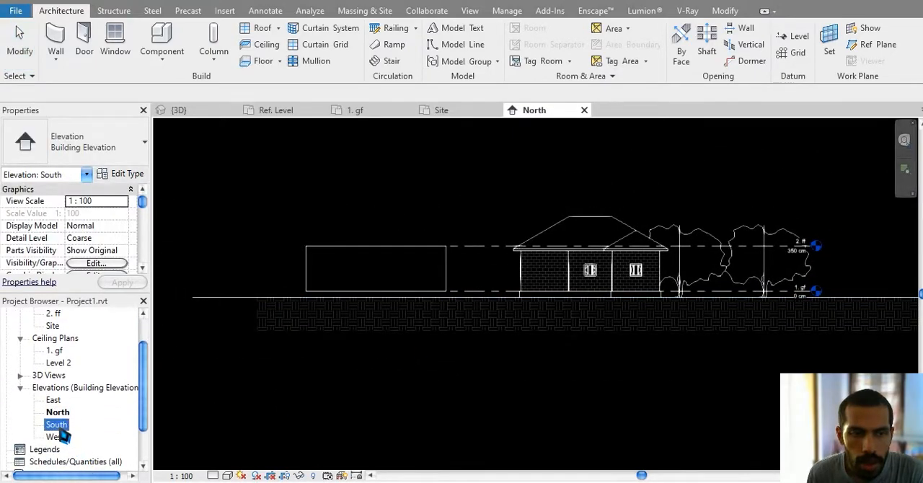
{"action": "scroll", "coordinate": [818, 336], "scroll_direction": "up", "scroll_amount": 6}
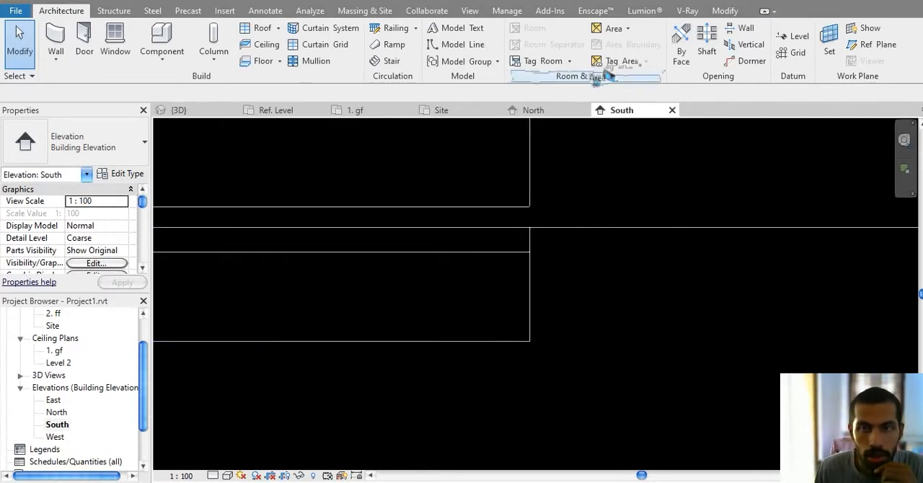
{"action": "left_click", "coordinate": [797, 36]}
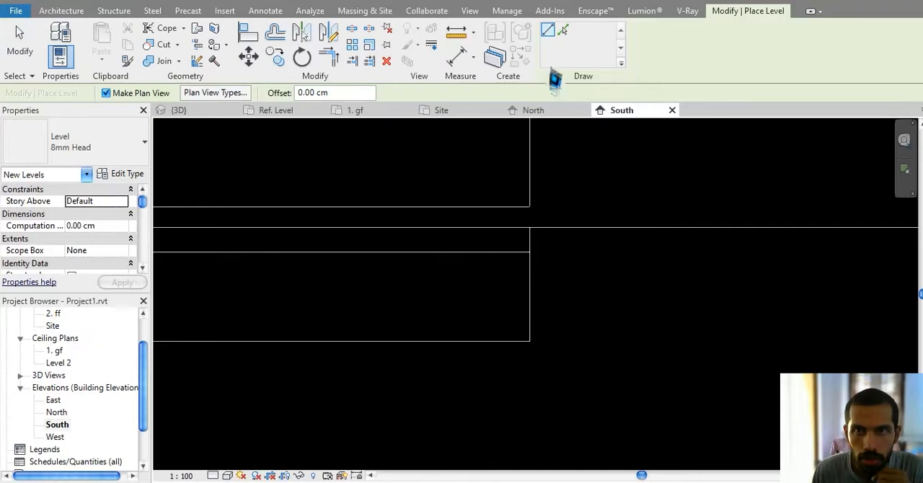
{"action": "left_click", "coordinate": [484, 343]}
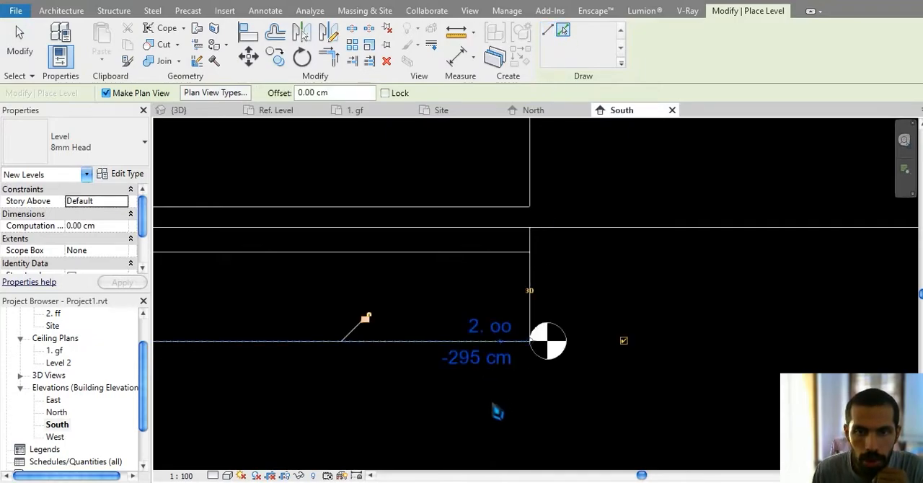
{"action": "middle_click_drag", "start_coordinate": [513, 422], "coordinate": [530, 425]}
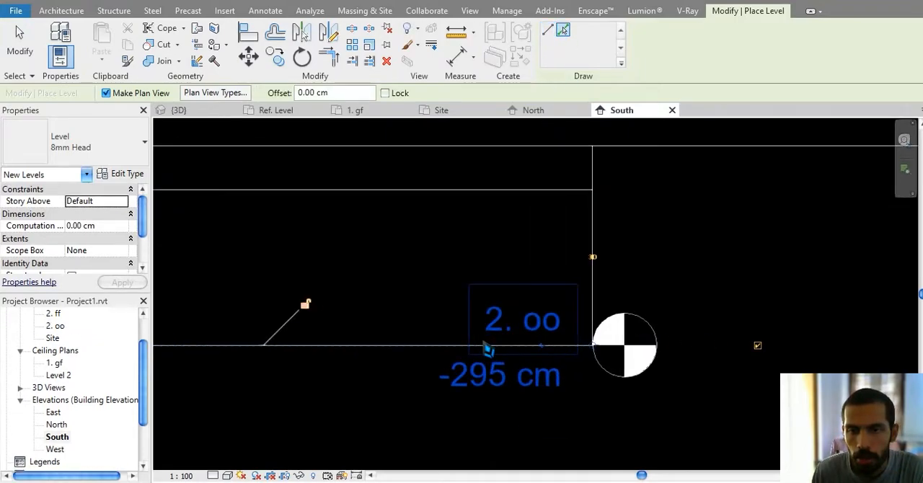
Step: Set the base constraint of the four pool walls to level 2. oo and their top constraint to level 1. gf
{"action": "scroll", "coordinate": [486, 353], "scroll_direction": "down", "scroll_amount": 3}
{"action": "key", "text": "Escape"}
{"action": "key", "text": "Escape"}
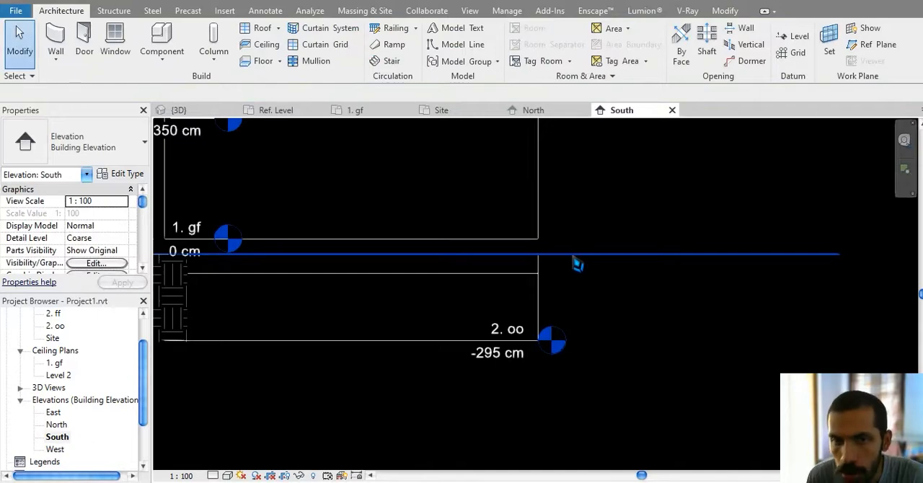
{"action": "scroll", "coordinate": [574, 258], "scroll_direction": "down", "scroll_amount": 2}
{"action": "scroll", "coordinate": [359, 258], "scroll_direction": "up", "scroll_amount": 2}
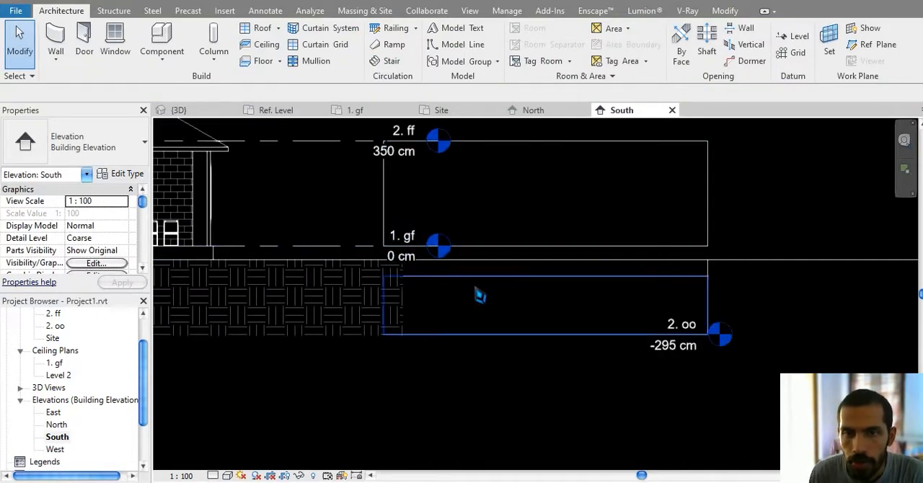
{"action": "middle_click_drag", "start_coordinate": [475, 288], "coordinate": [461, 289]}
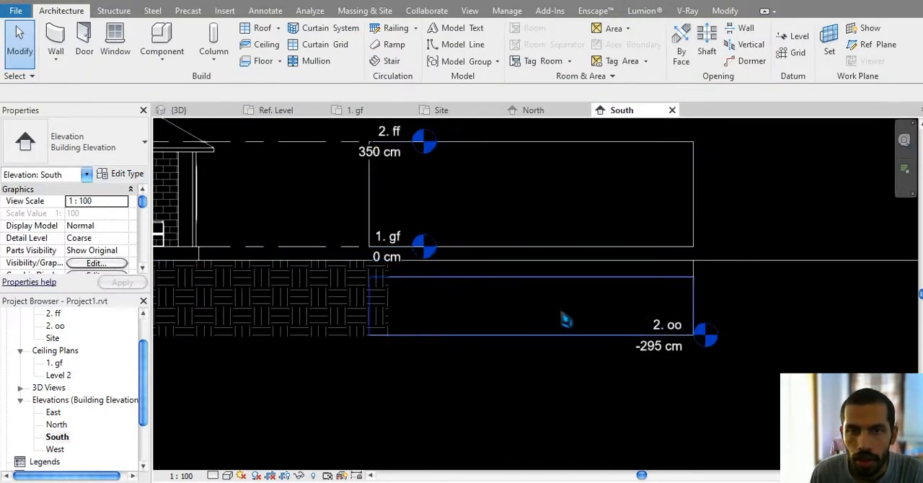
{"action": "scroll", "coordinate": [678, 339], "scroll_direction": "up", "scroll_amount": 3}
{"action": "scroll", "coordinate": [505, 288], "scroll_direction": "down", "scroll_amount": 3}
{"action": "scroll", "coordinate": [397, 243], "scroll_direction": "up", "scroll_amount": 2}
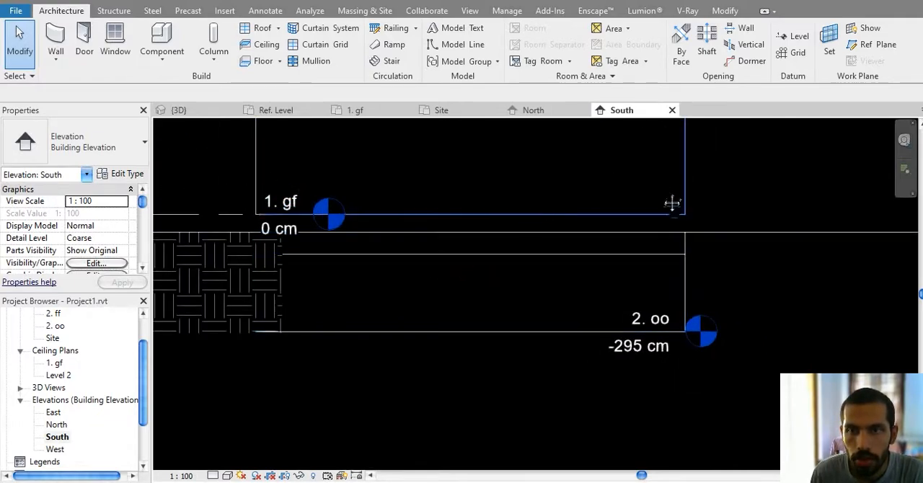
{"action": "scroll", "coordinate": [613, 288], "scroll_direction": "down", "scroll_amount": 2}
{"action": "left_click", "coordinate": [411, 311]}
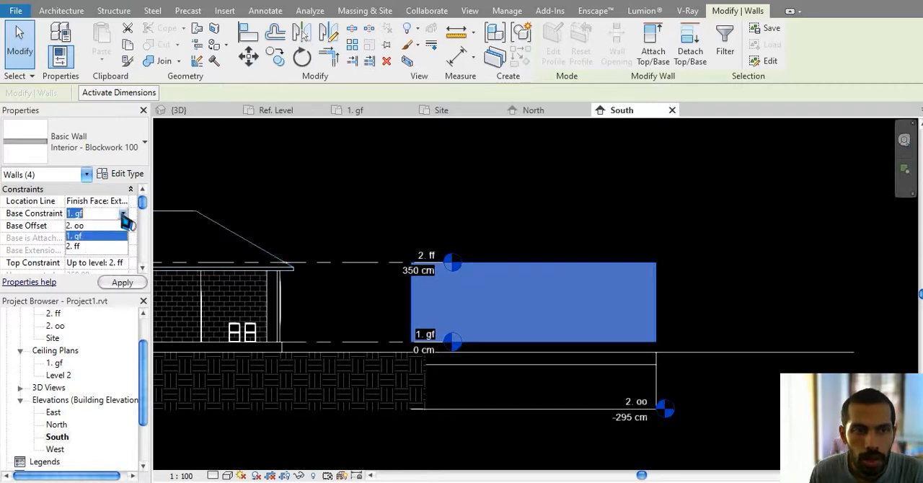
{"action": "left_click", "coordinate": [81, 227]}
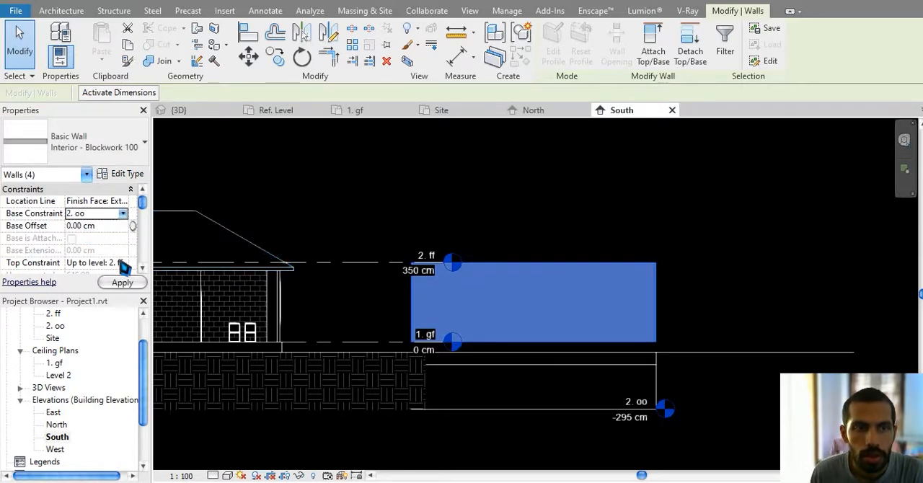
{"action": "left_click", "coordinate": [124, 264]}
{"action": "left_click", "coordinate": [96, 296]}
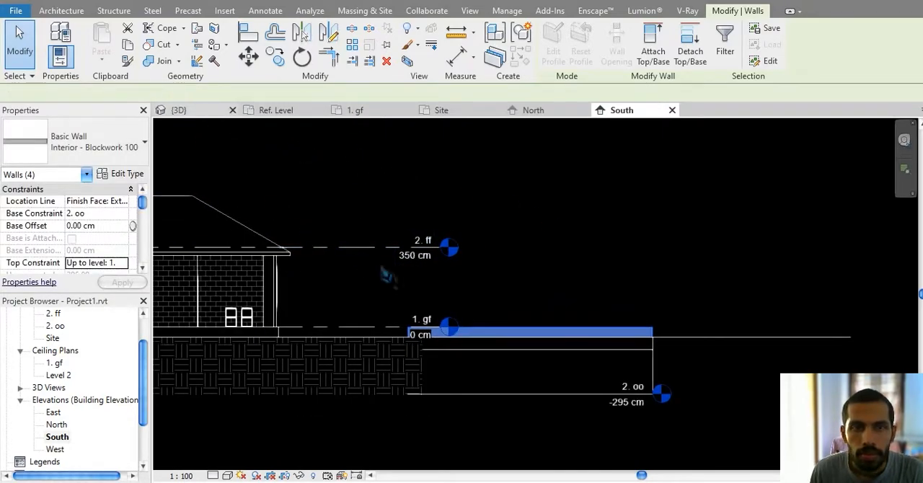
Step: Examine the height of the pool walls around the sunken pad in the 3D view and the separate live rendering window
{"action": "left_click", "coordinate": [180, 110]}
{"action": "middle_click_drag", "start_coordinate": [472, 288], "coordinate": [497, 433], "text": "shift"}
{"action": "scroll", "coordinate": [468, 357], "scroll_direction": "up", "scroll_amount": 3}
{"action": "middle_click_drag", "start_coordinate": [468, 356], "coordinate": [361, 372], "text": "shift"}
{"action": "key", "text": "Escape"}
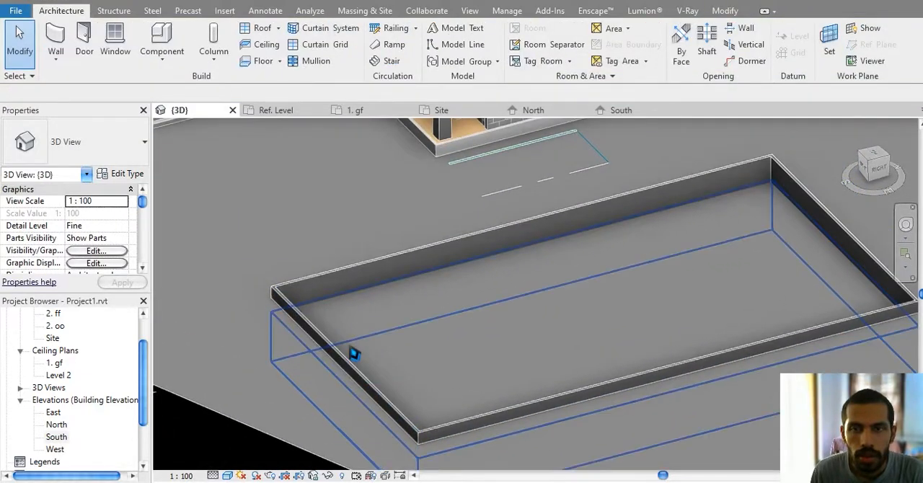
{"action": "key", "text": "alt+Tab"}
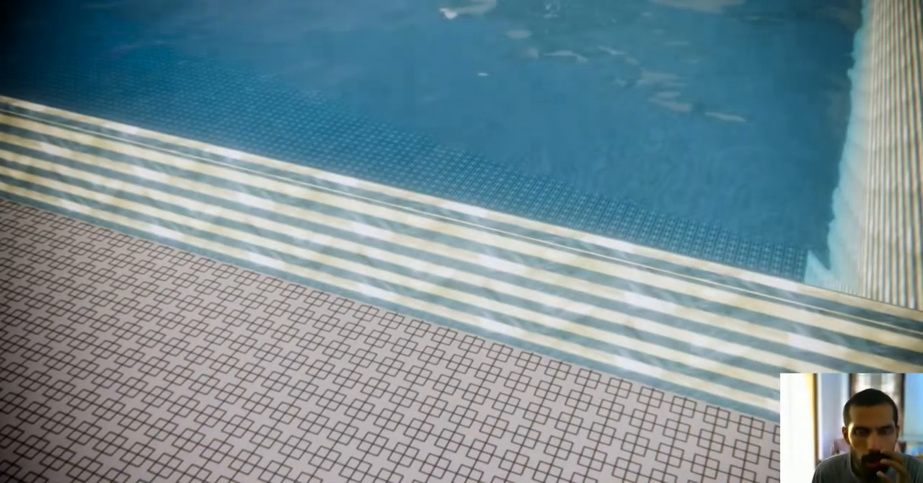
{"action": "key", "text": "alt+Tab"}
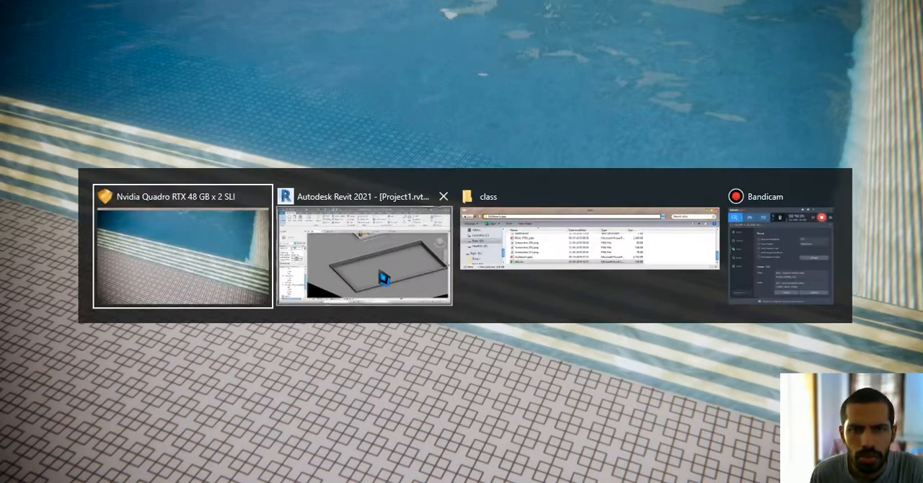
{"action": "key", "text": "alt+Tab"}
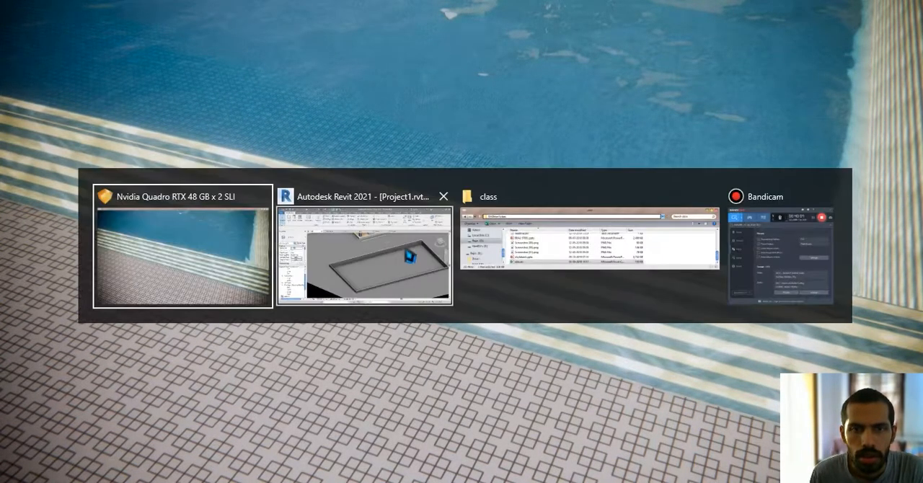
{"action": "key", "text": "alt+Tab"}
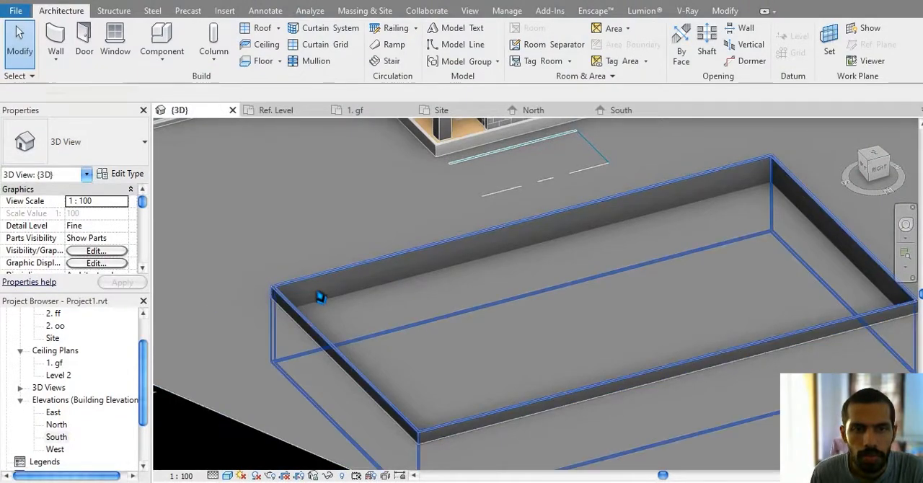
Step: Set the top offset of the four pool walls to -45 cm
{"action": "left_click", "coordinate": [321, 297]}
{"action": "scroll", "coordinate": [126, 261], "scroll_direction": "down", "scroll_amount": 2}
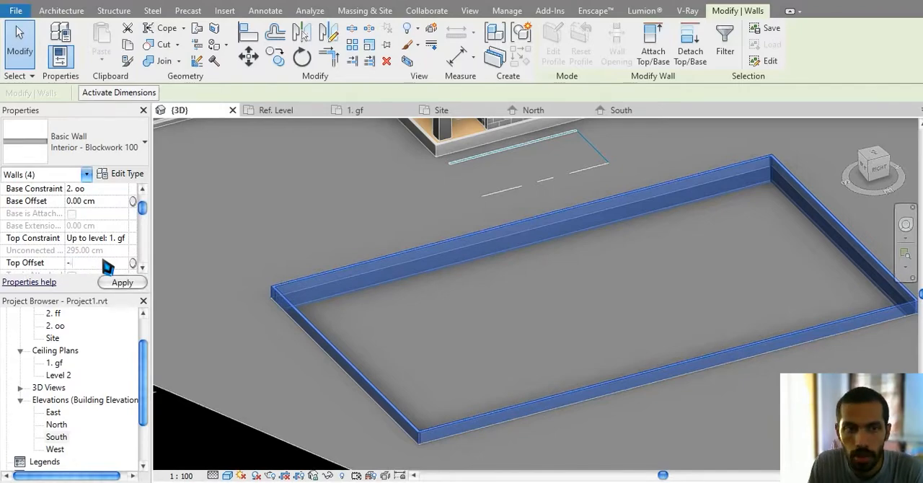
{"action": "key", "text": "Return"}
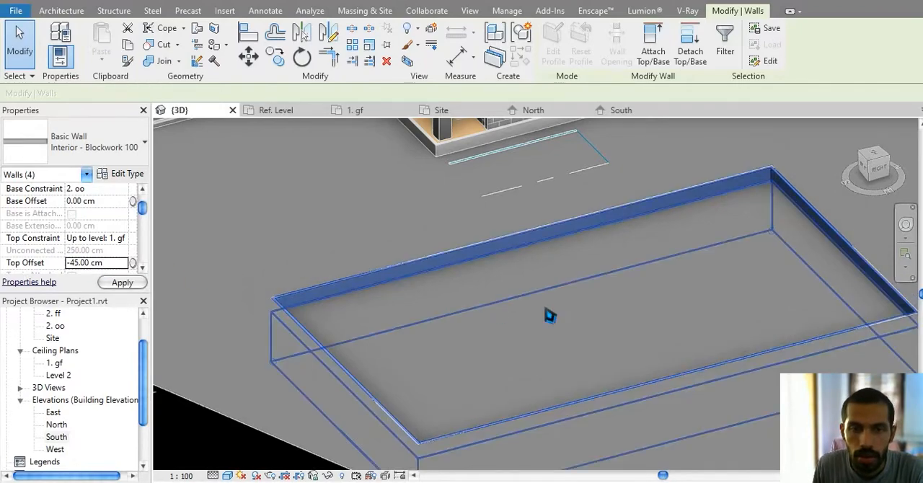
{"action": "key", "text": "Escape"}
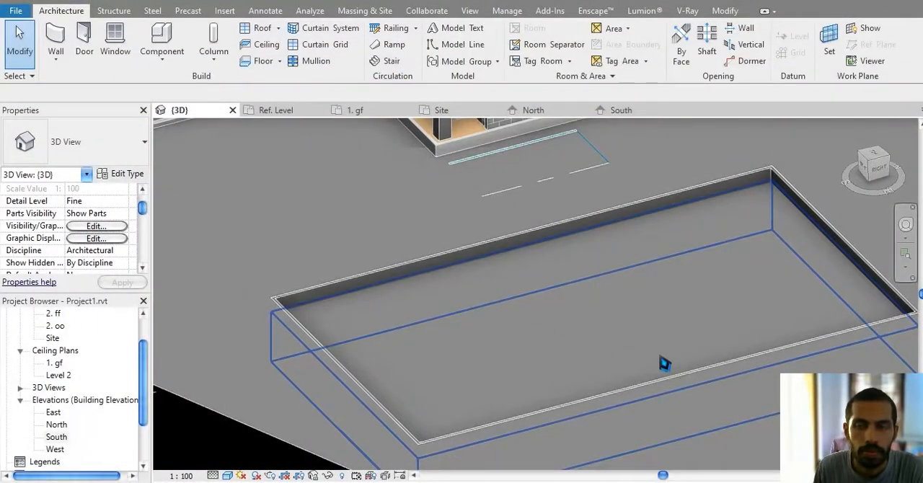
Step: Split a rectangular area of about 49.8 m² from the toposurface, between the rounded planter and the pool
{"action": "middle_click_drag", "start_coordinate": [662, 357], "coordinate": [669, 374]}
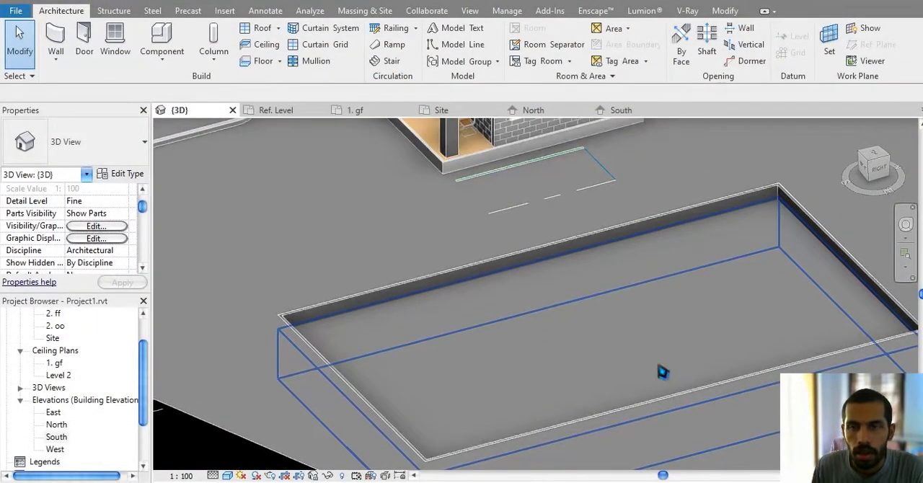
{"action": "left_click", "coordinate": [358, 12]}
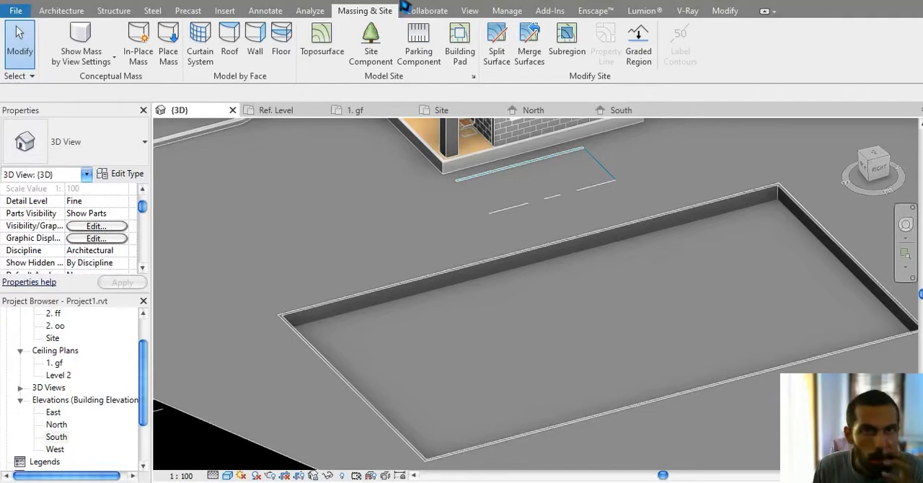
{"action": "middle_click_drag", "start_coordinate": [528, 148], "coordinate": [764, 199]}
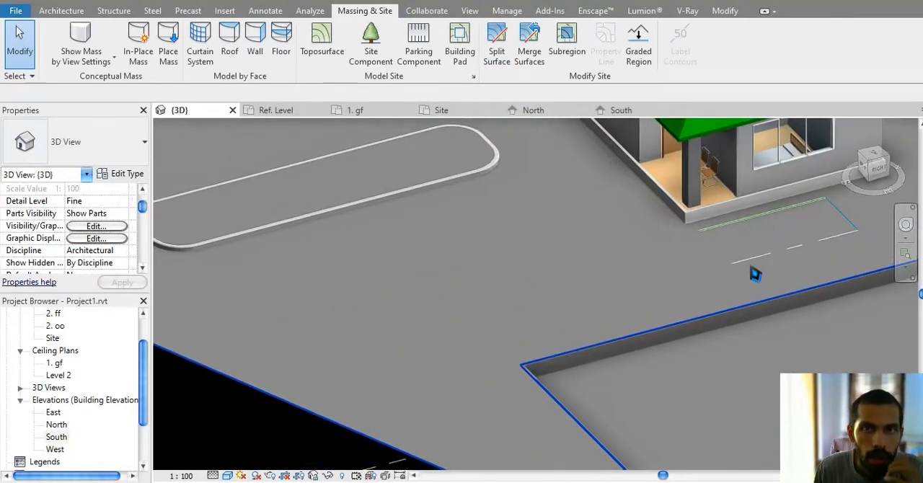
{"action": "middle_click_drag", "start_coordinate": [554, 184], "coordinate": [587, 247]}
{"action": "left_click", "coordinate": [497, 51]}
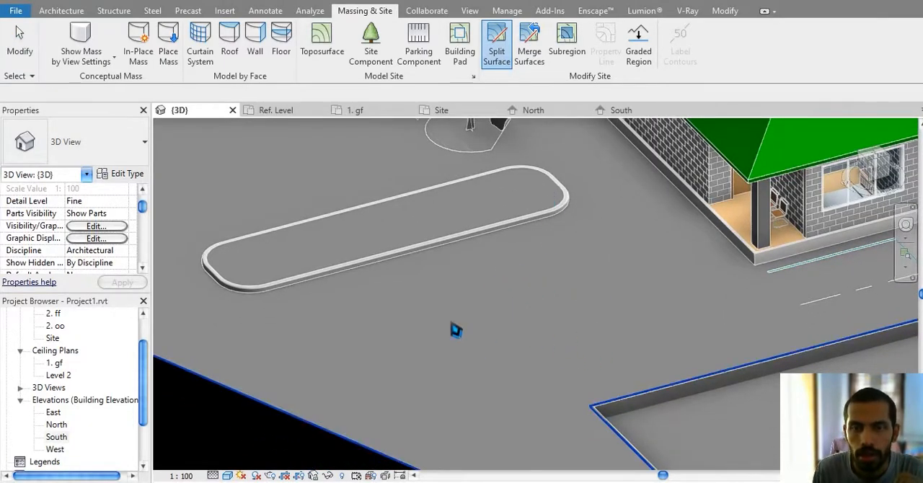
{"action": "scroll", "coordinate": [447, 323], "scroll_direction": "down", "scroll_amount": 3}
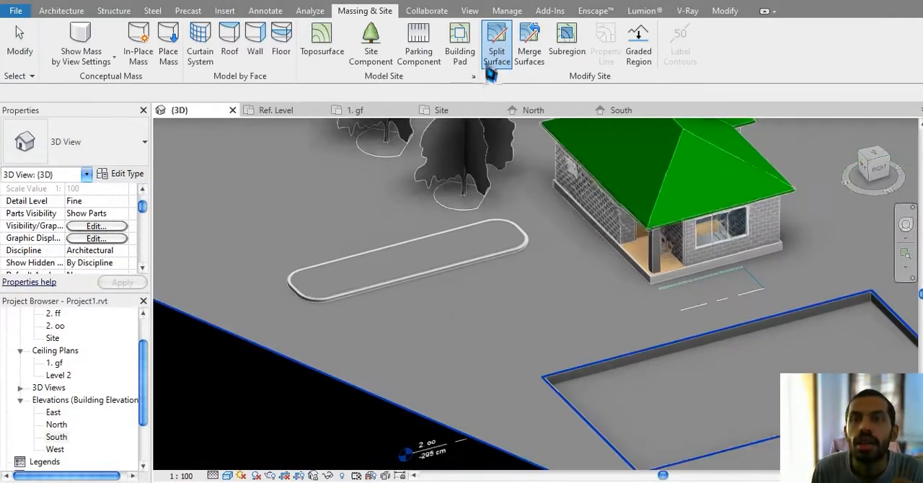
{"action": "left_click", "coordinate": [399, 393]}
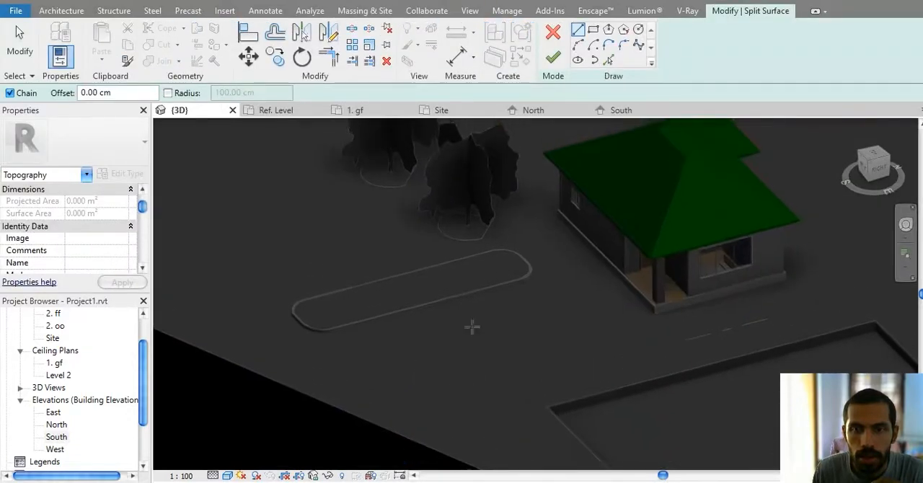
{"action": "left_click", "coordinate": [594, 31]}
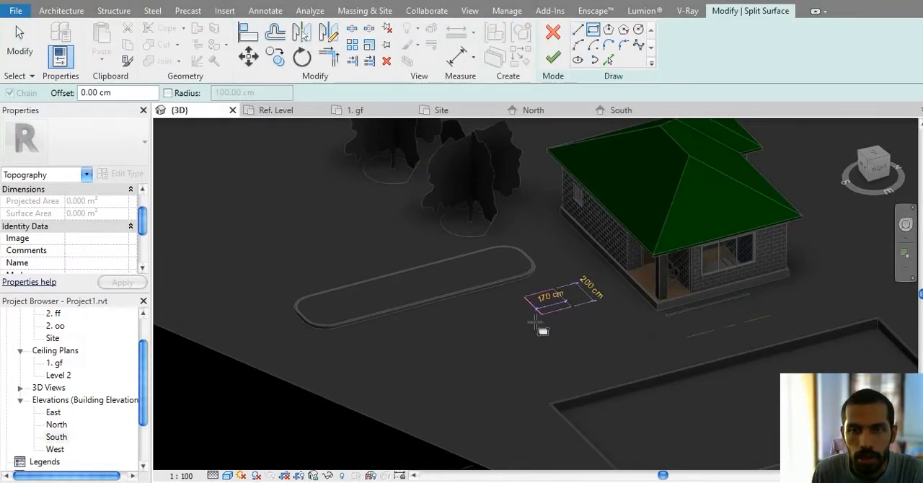
{"action": "left_click", "coordinate": [554, 58]}
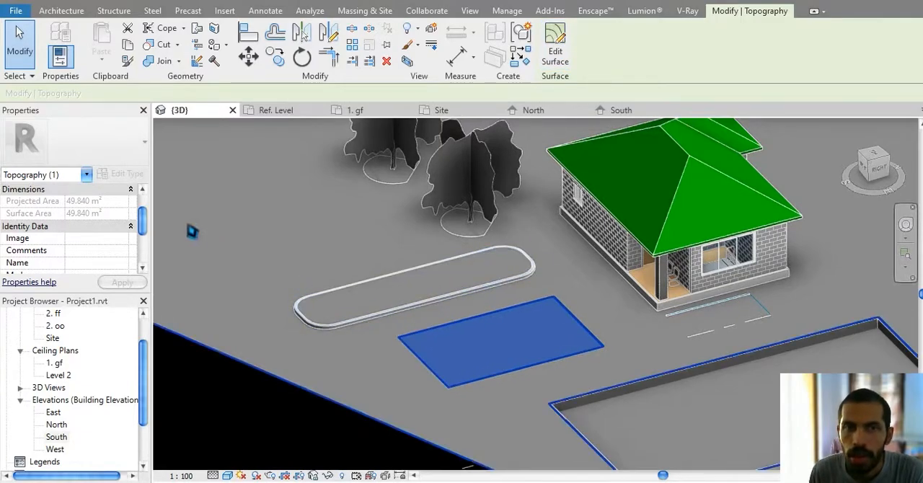
Step: Find "grass" in the material browser and assign the Grass material to the split rectangular surface
{"action": "left_click_drag", "start_coordinate": [144, 229], "coordinate": [145, 195]}
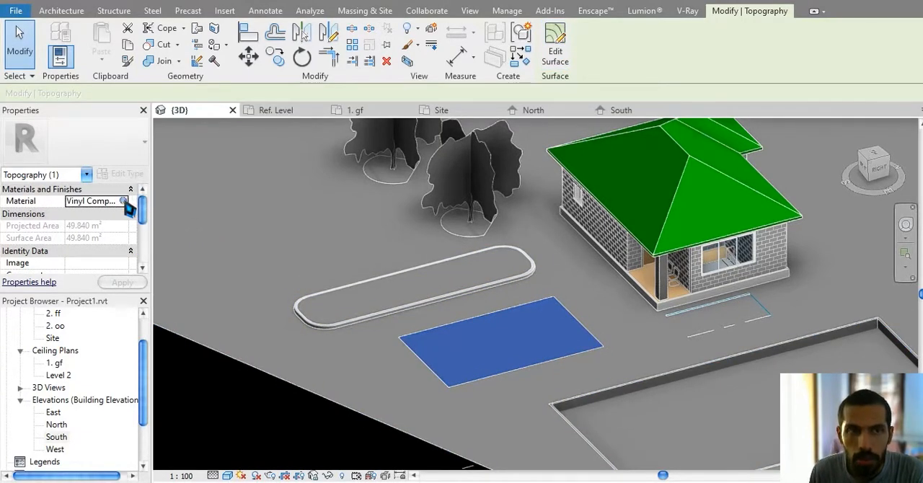
{"action": "left_click", "coordinate": [125, 203]}
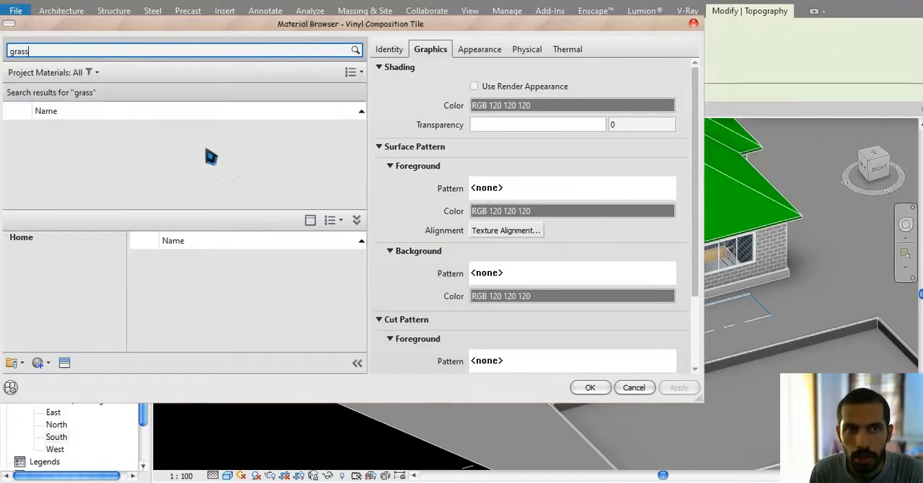
{"action": "left_click", "coordinate": [344, 139]}
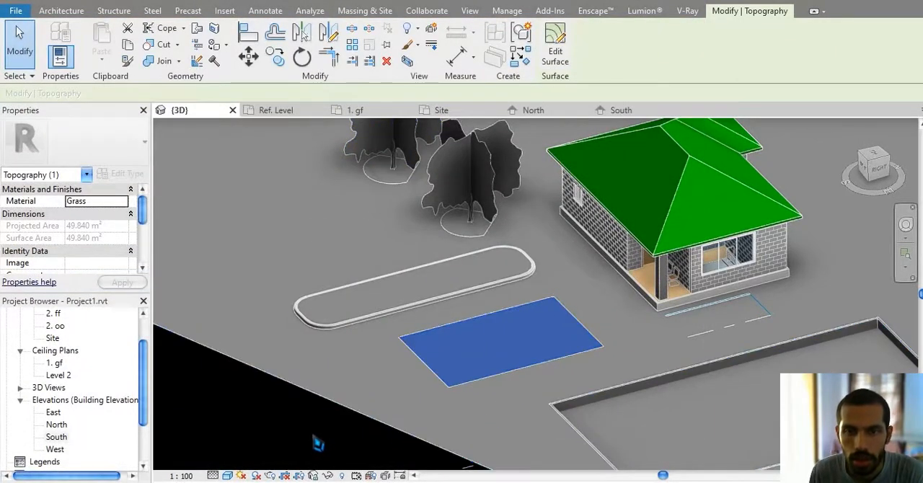
{"action": "key", "text": "Escape"}
Step: Set the 3D view's visual style to Realistic
{"action": "scroll", "coordinate": [459, 393], "scroll_direction": "up", "scroll_amount": 3}
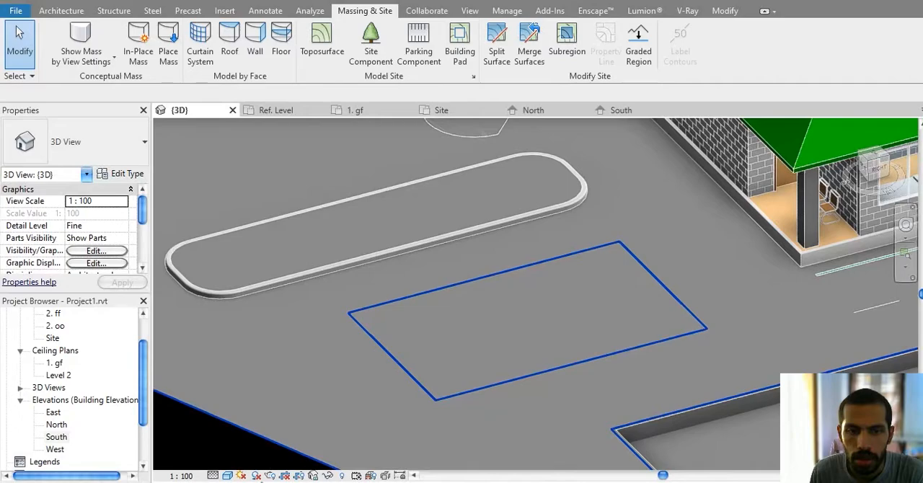
{"action": "left_click", "coordinate": [228, 476]}
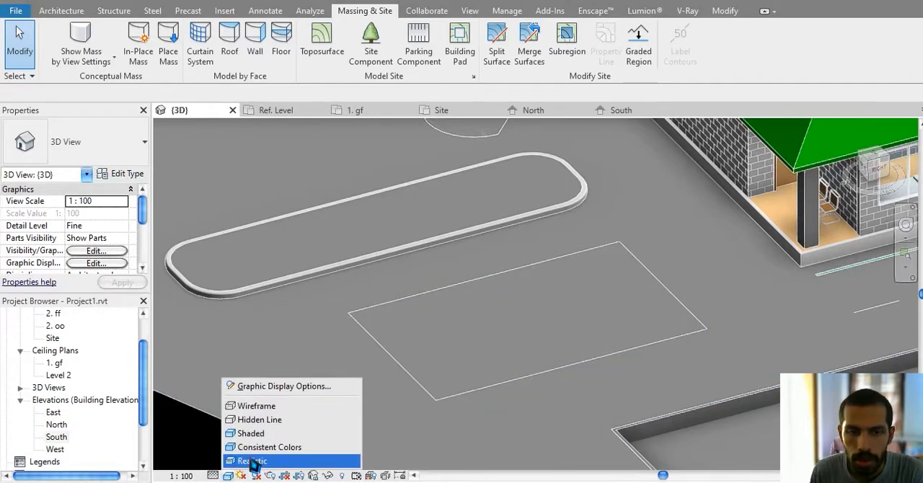
{"action": "left_click", "coordinate": [252, 461]}
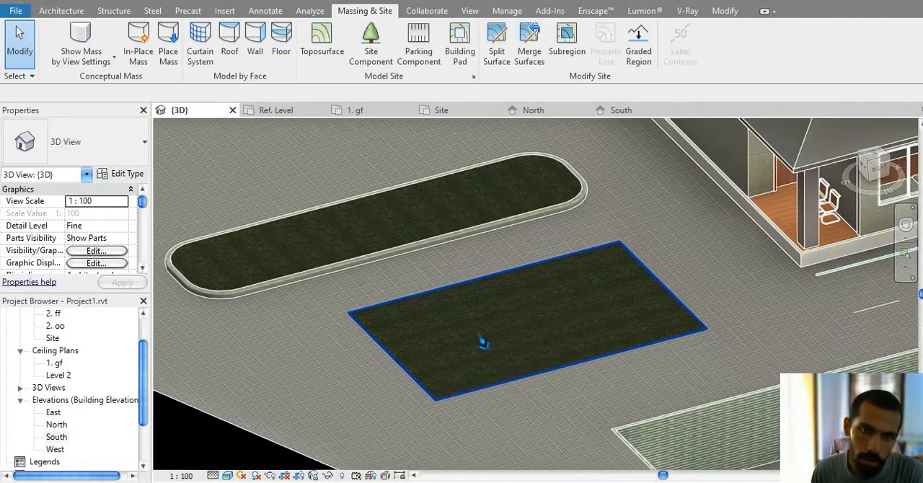
Step: Examine the rectangular grass surface up close as a separate piece of topography
{"action": "scroll", "coordinate": [476, 361], "scroll_direction": "up", "scroll_amount": 3}
{"action": "scroll", "coordinate": [470, 384], "scroll_direction": "down", "scroll_amount": 2}
{"action": "left_click", "coordinate": [485, 365]}
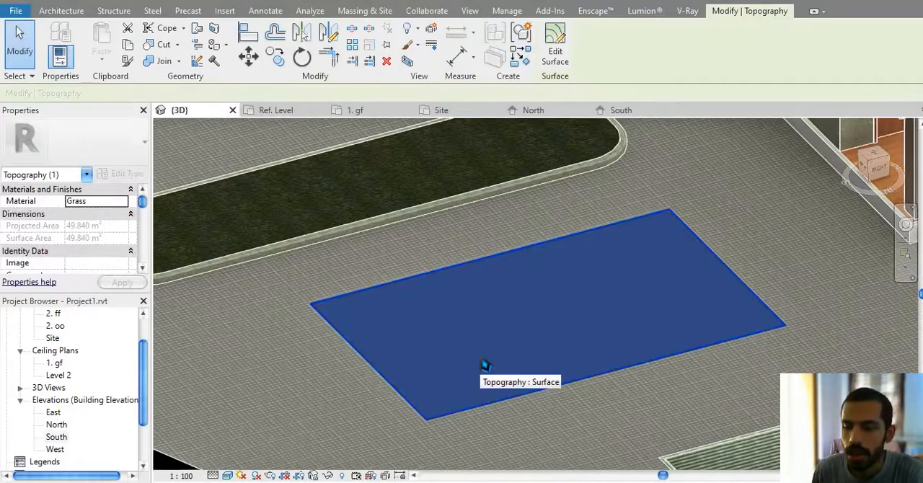
{"action": "key", "text": "Escape"}
{"action": "middle_click_drag", "start_coordinate": [460, 391], "coordinate": [481, 365], "text": "shift"}
{"action": "middle_click_drag", "start_coordinate": [640, 371], "coordinate": [628, 278]}
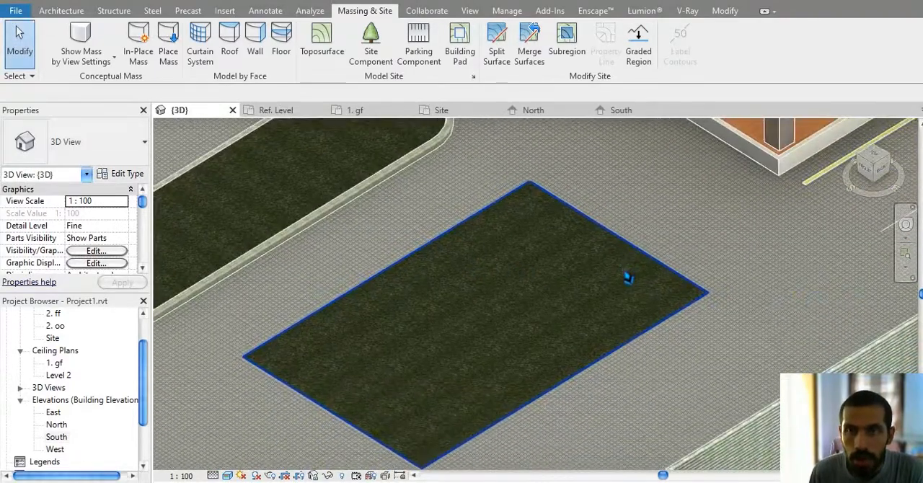
{"action": "left_click", "coordinate": [535, 292]}
{"action": "key", "text": "Escape"}
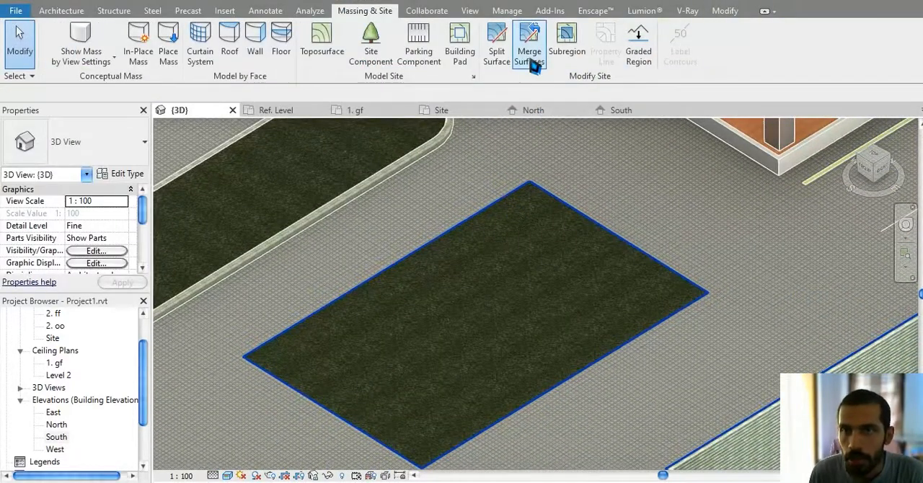
Step: Try to merge the rectangular grass surface with the surrounding toposurface, picking the surrounding surface first
{"action": "left_click", "coordinate": [531, 50]}
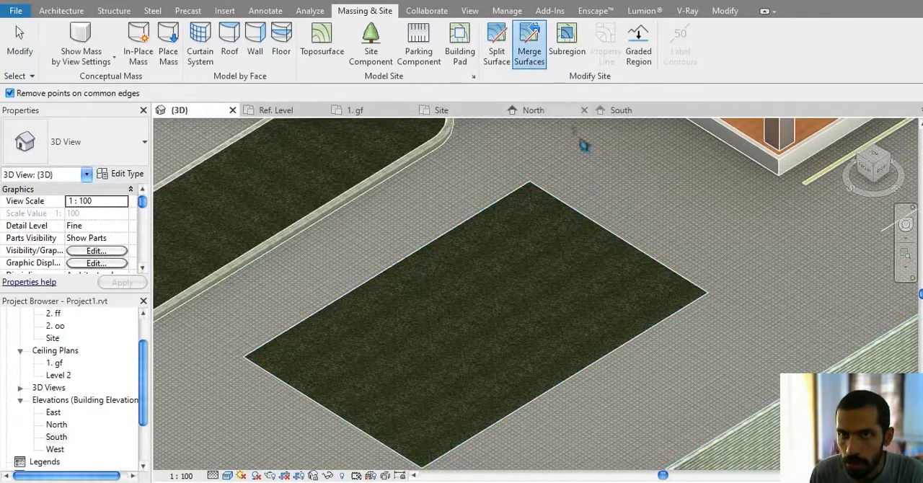
{"action": "scroll", "coordinate": [635, 245], "scroll_direction": "down", "scroll_amount": 3}
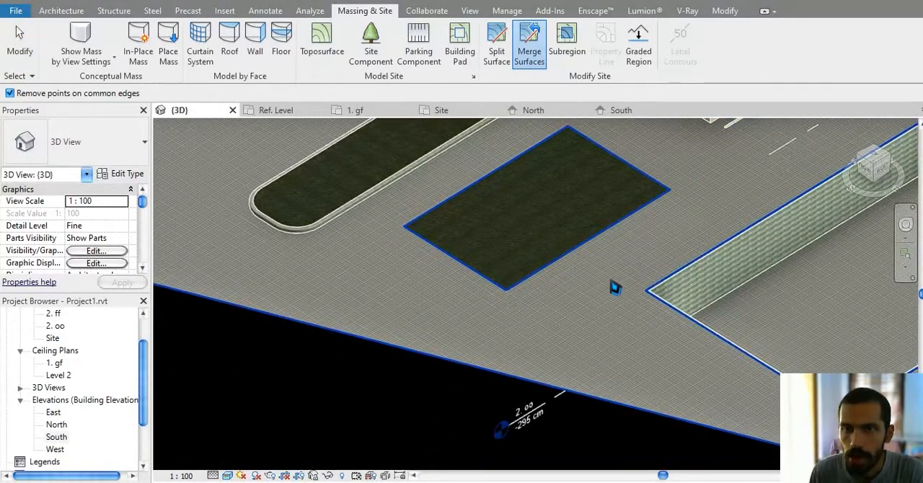
{"action": "left_click", "coordinate": [623, 311]}
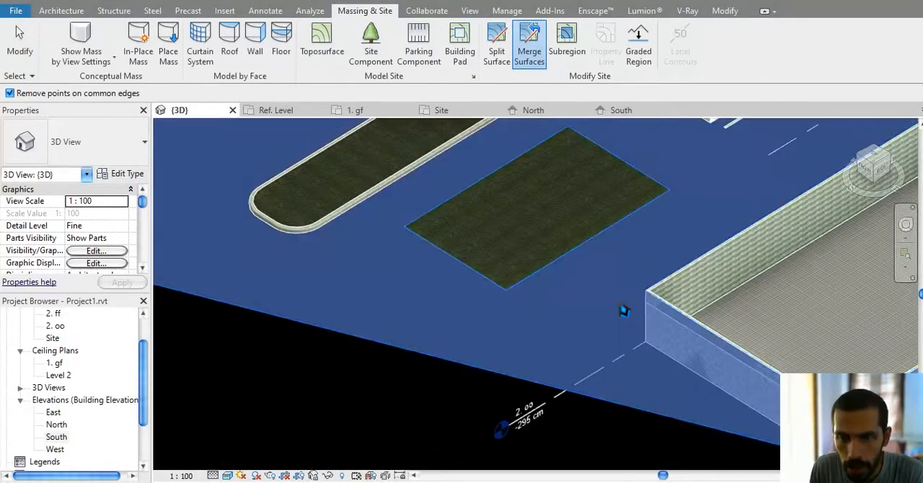
{"action": "left_click", "coordinate": [581, 193]}
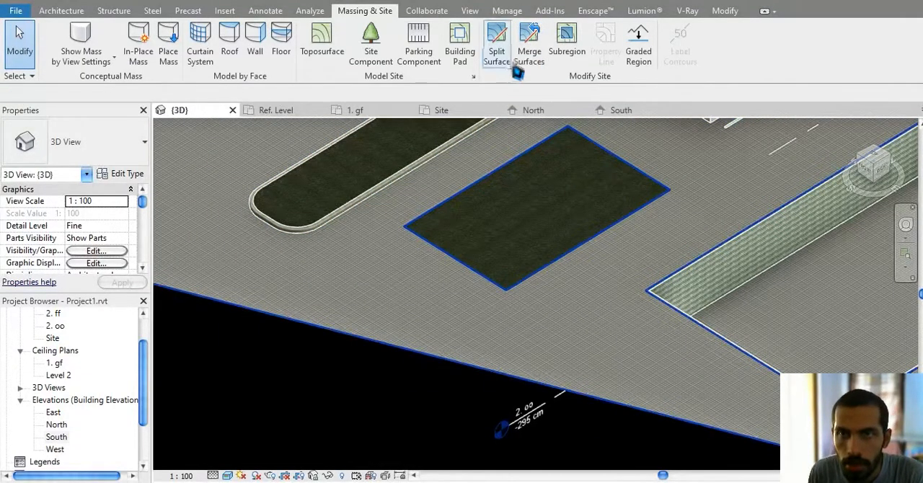
Step: Merge the two toposurfaces by picking the grass rectangle first, so the merged surface takes the Grass material
{"action": "left_click", "coordinate": [530, 51]}
{"action": "left_click", "coordinate": [547, 197]}
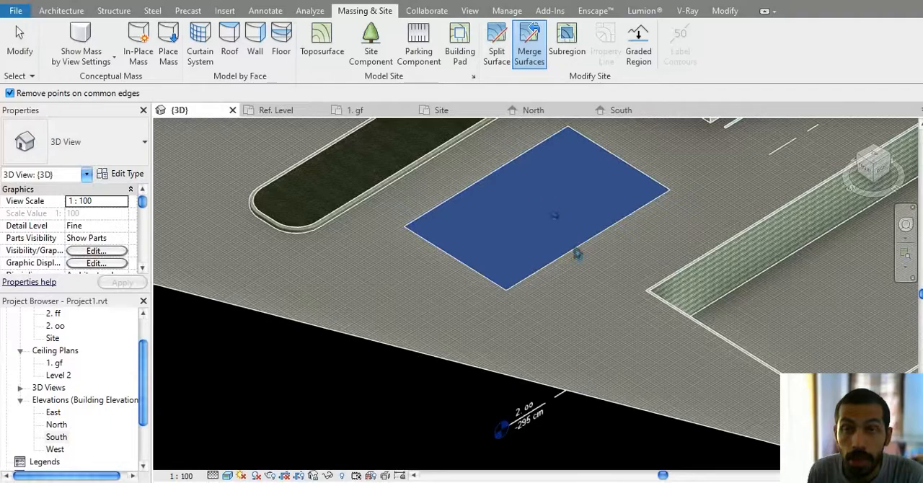
{"action": "left_click", "coordinate": [577, 257]}
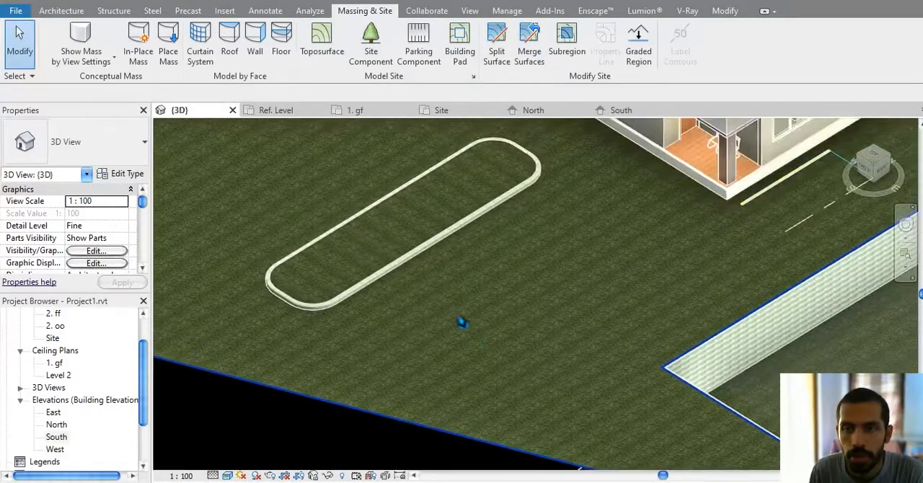
{"action": "middle_click_drag", "start_coordinate": [498, 331], "coordinate": [336, 305]}
{"action": "middle_click_drag", "start_coordinate": [463, 235], "coordinate": [489, 298]}
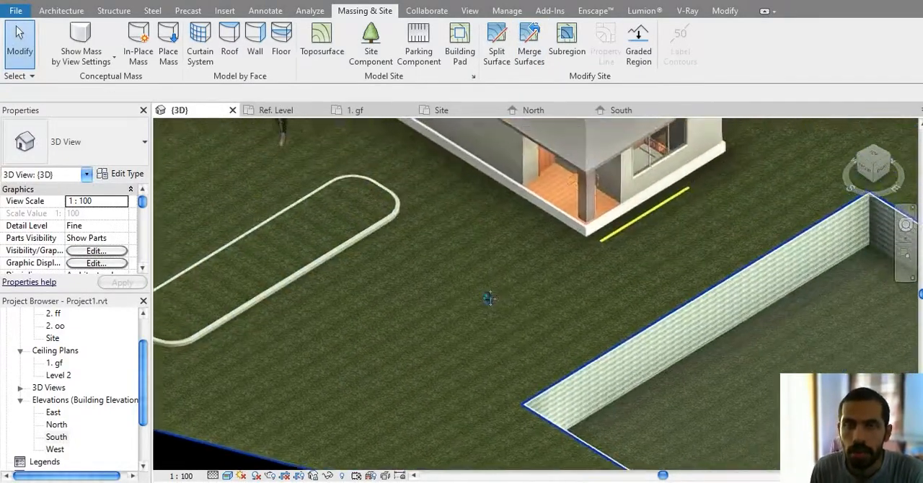
{"action": "middle_click_drag", "start_coordinate": [423, 244], "coordinate": [599, 376]}
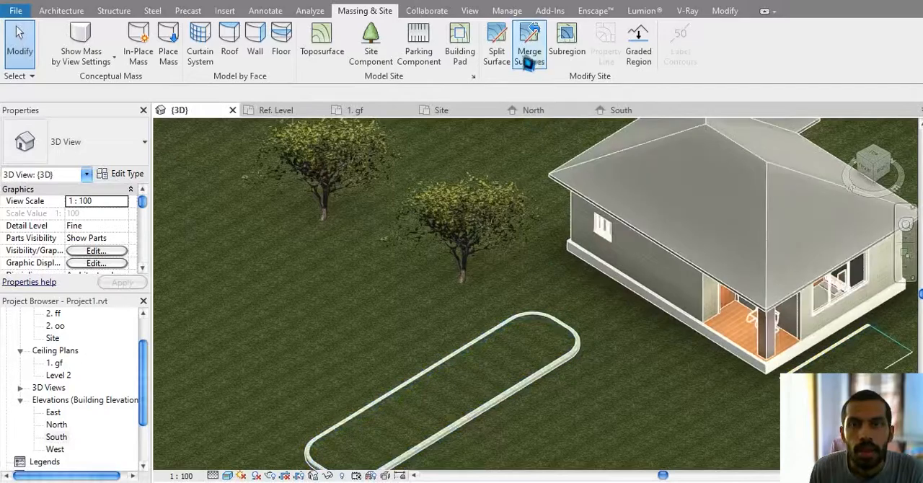
Step: Create a rectangular subregion of about 50.8 m² on the toposurface between the rounded planter and the pool
{"action": "left_click", "coordinate": [567, 41]}
{"action": "middle_click_drag", "start_coordinate": [637, 339], "coordinate": [573, 205]}
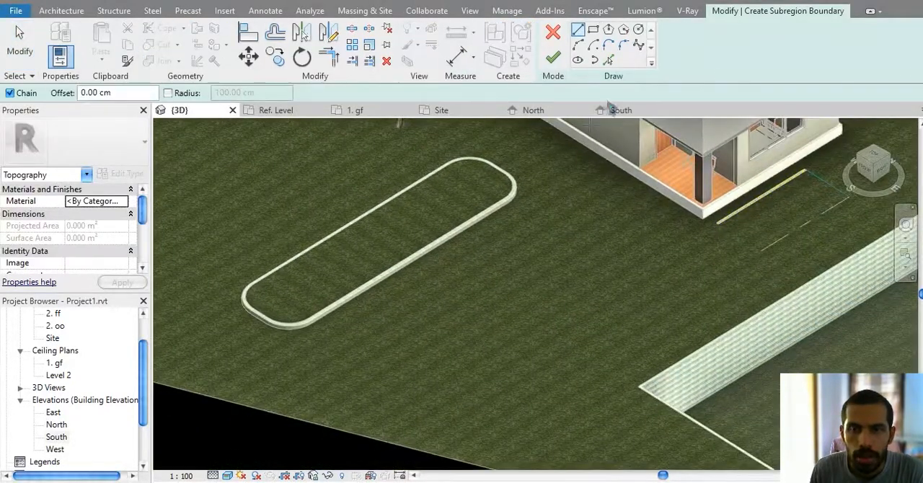
{"action": "left_click", "coordinate": [593, 29]}
{"action": "left_click", "coordinate": [576, 240]}
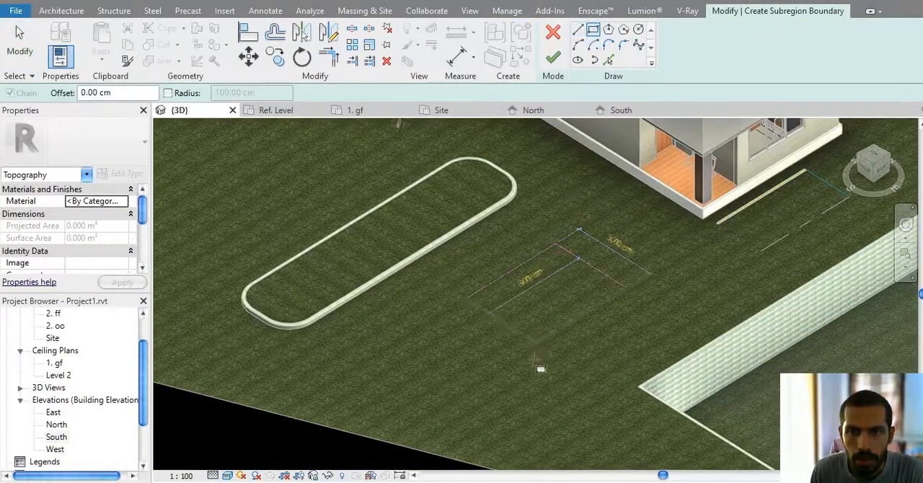
{"action": "left_click", "coordinate": [520, 406]}
{"action": "middle_click_drag", "start_coordinate": [534, 347], "coordinate": [509, 367]}
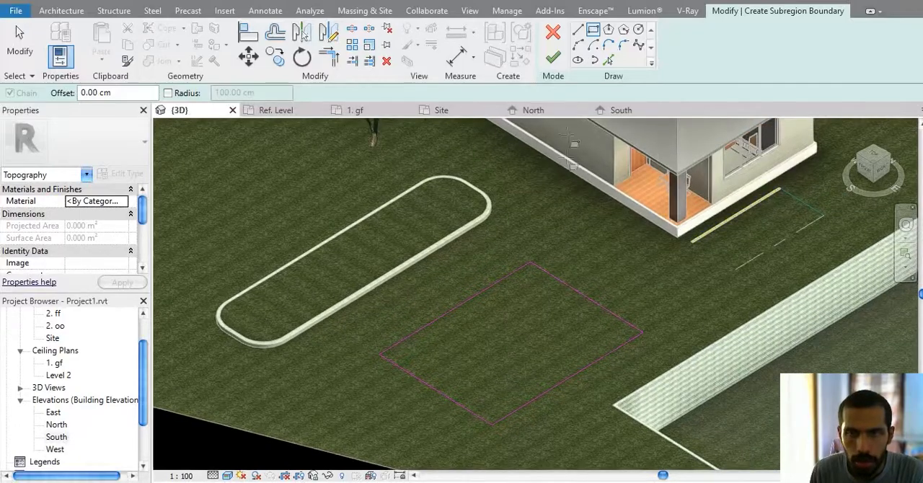
{"action": "left_click", "coordinate": [553, 61]}
{"action": "middle_click_drag", "start_coordinate": [567, 263], "coordinate": [585, 217]}
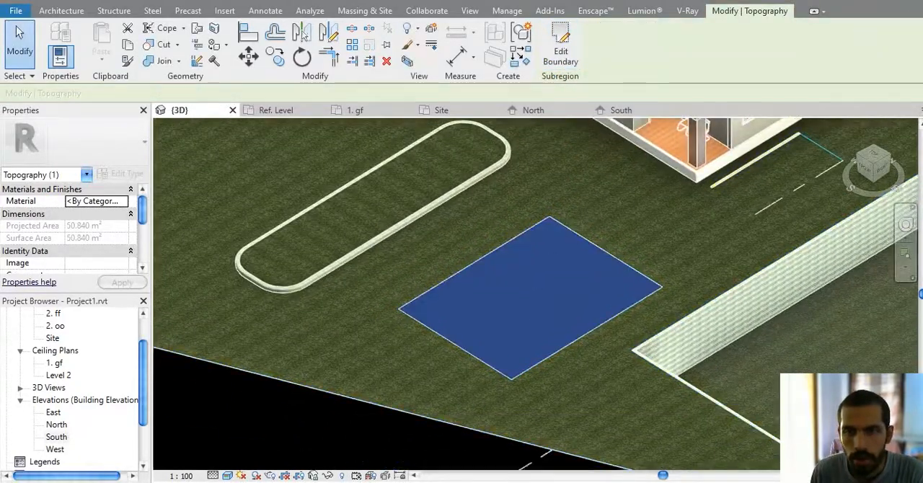
Step: Select the rectangular subregion between the planter and the pool and delete it
{"action": "left_click", "coordinate": [362, 431]}
{"action": "left_click", "coordinate": [503, 347]}
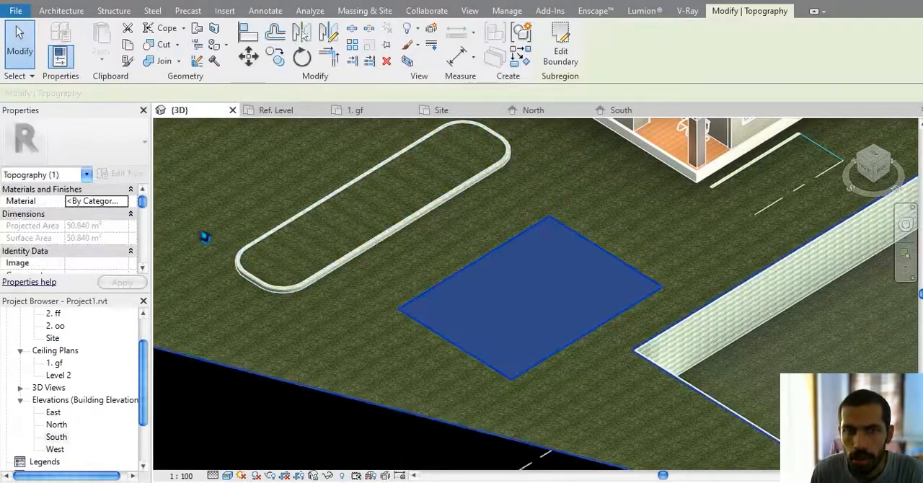
{"action": "left_click", "coordinate": [276, 428]}
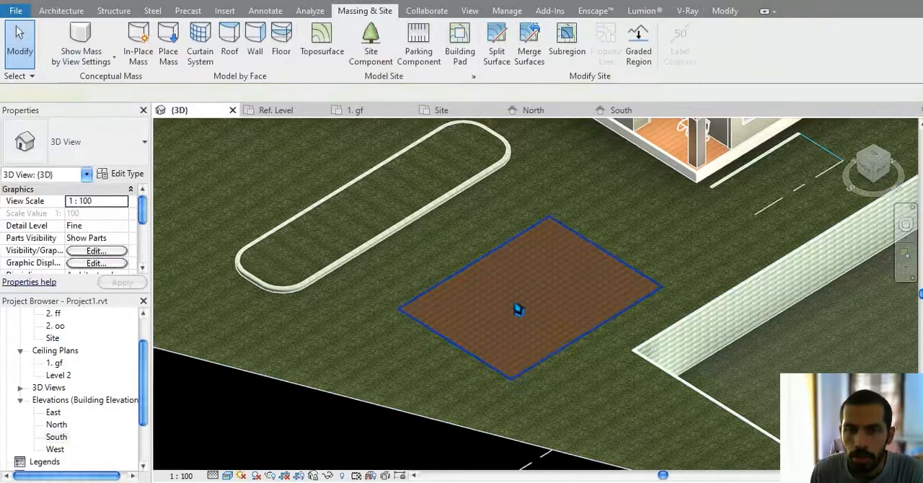
{"action": "left_click", "coordinate": [501, 314]}
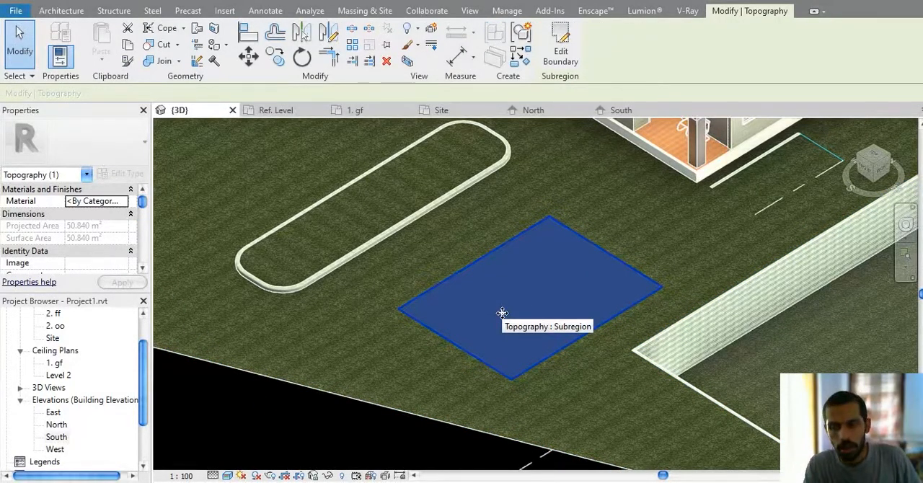
{"action": "key", "text": "Delete"}
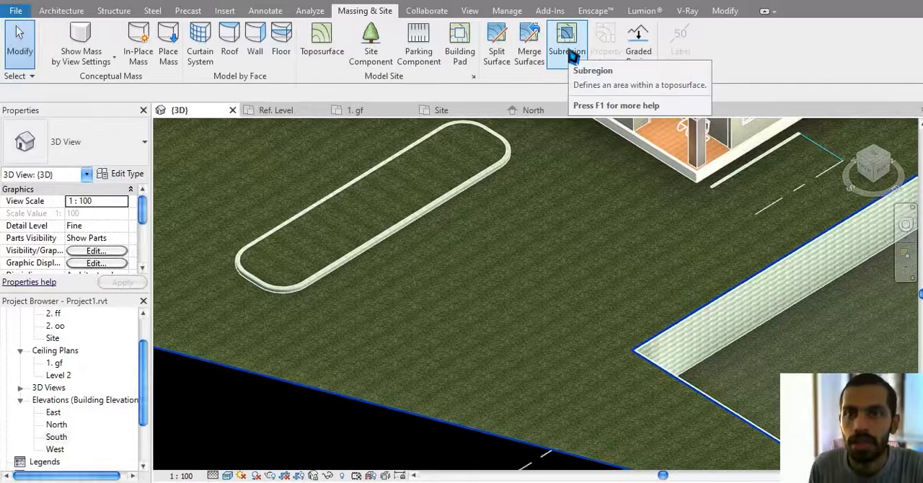
{"action": "scroll", "coordinate": [626, 209], "scroll_direction": "up", "scroll_amount": 2}
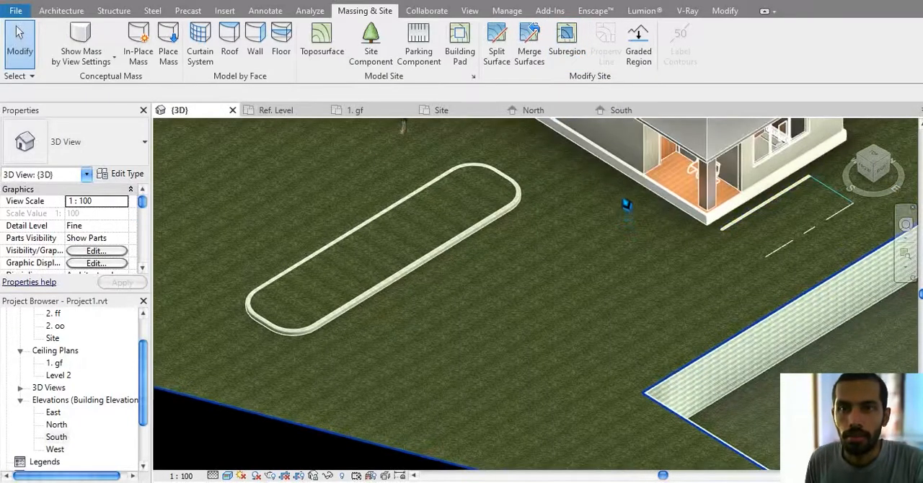